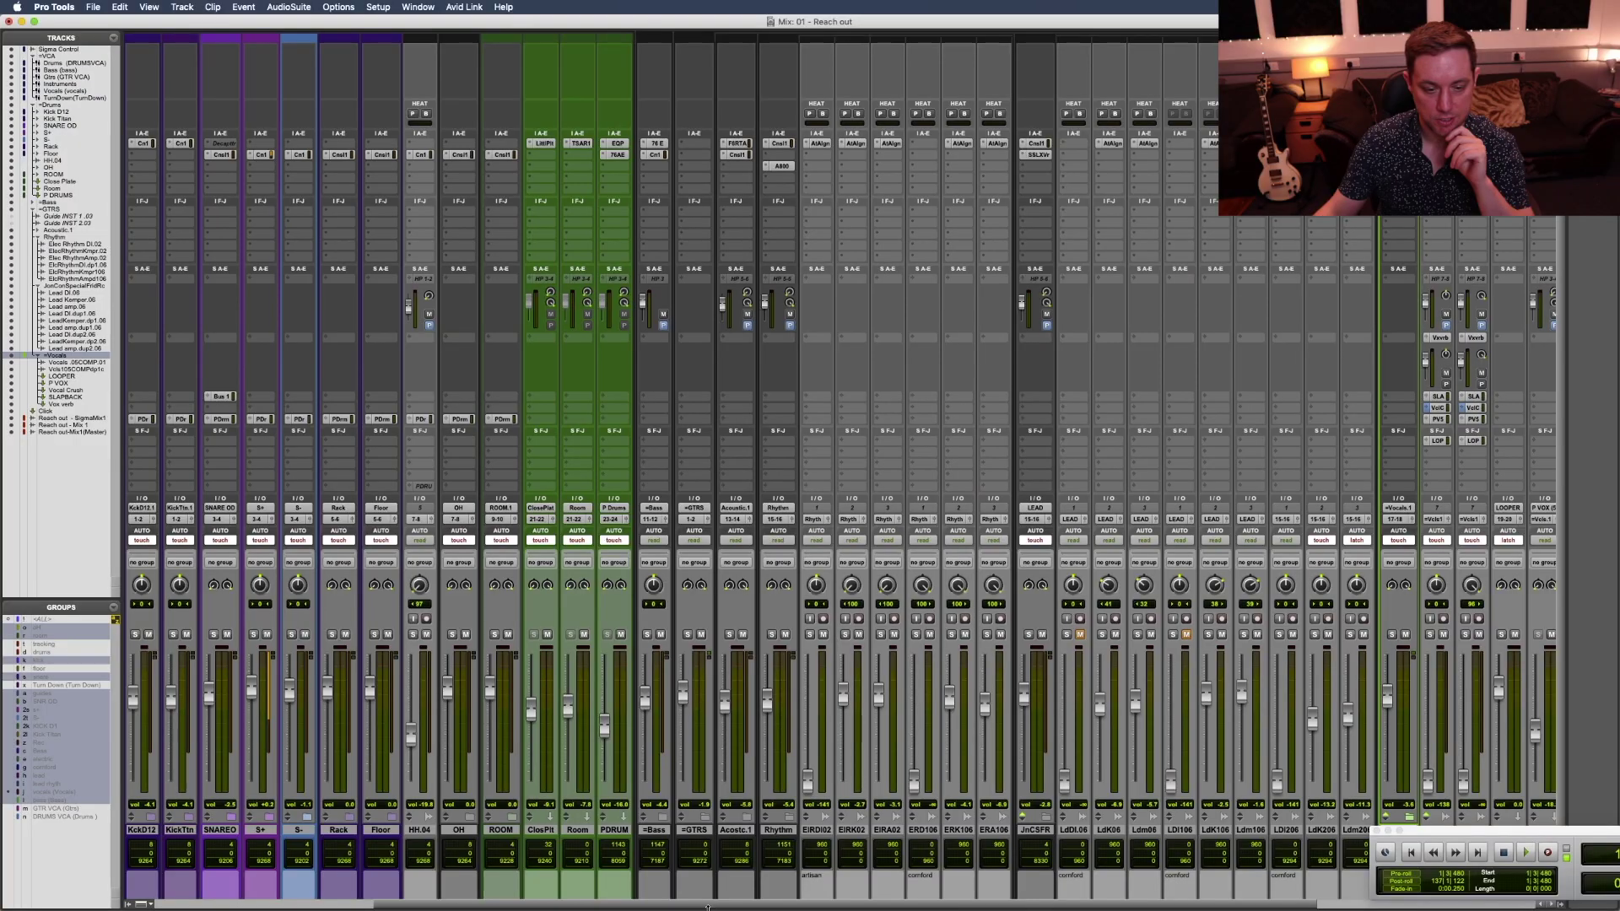
# Bring the floating transport window fully into view over the lower part of the mixer.
pyautogui.moveTo(708, 905); pyautogui.dragTo(1040, 808)
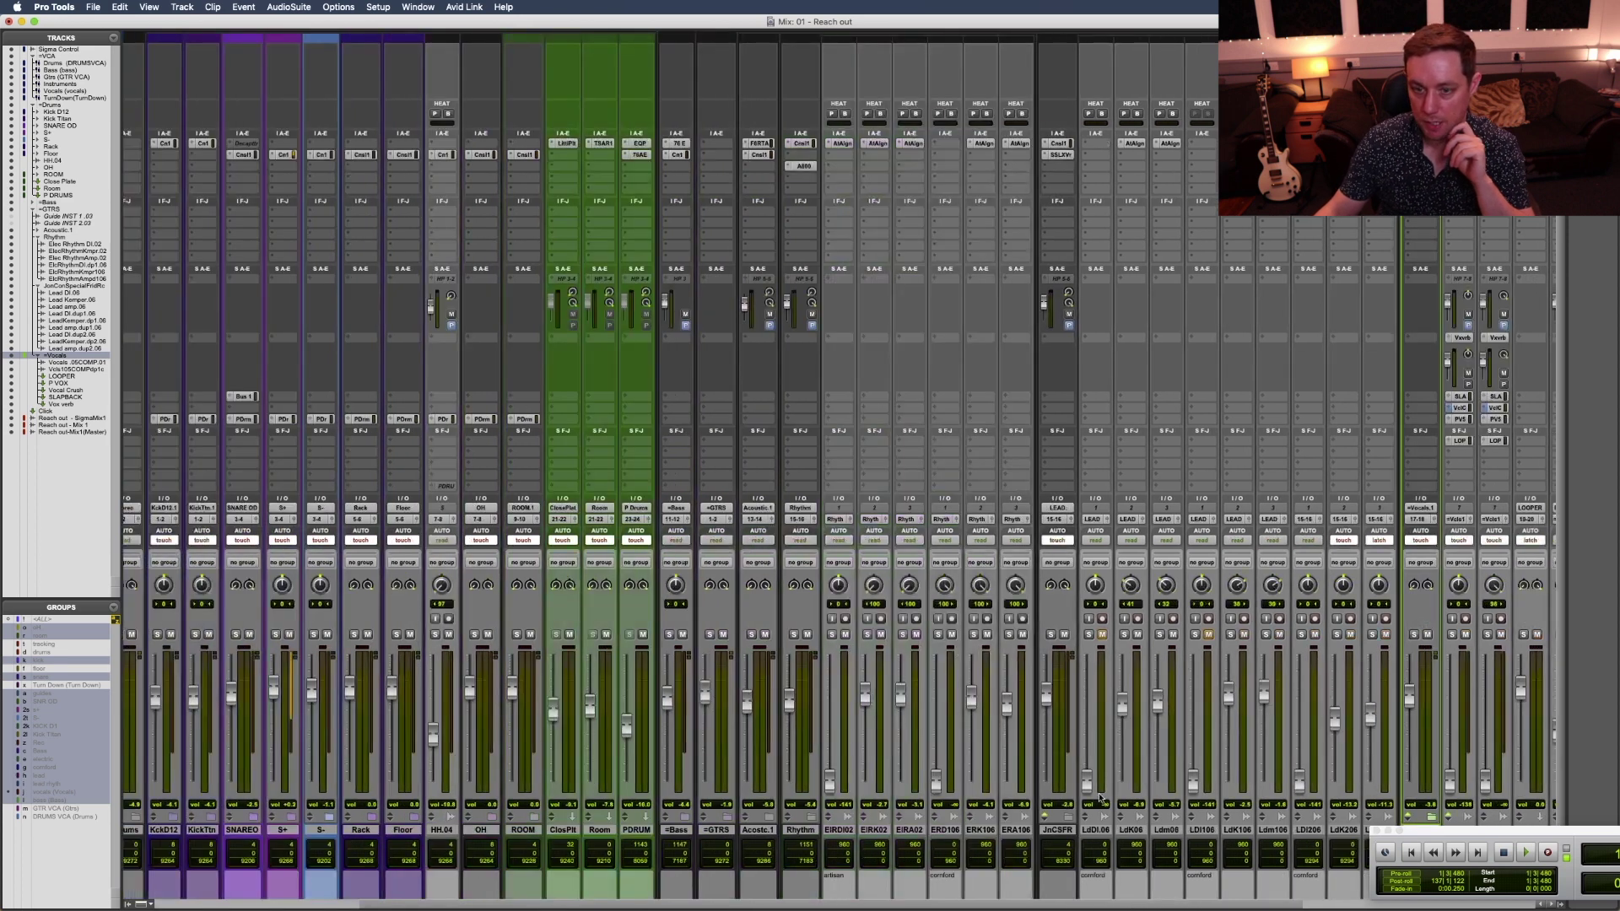
pyautogui.hscroll(1, 1186, 297)
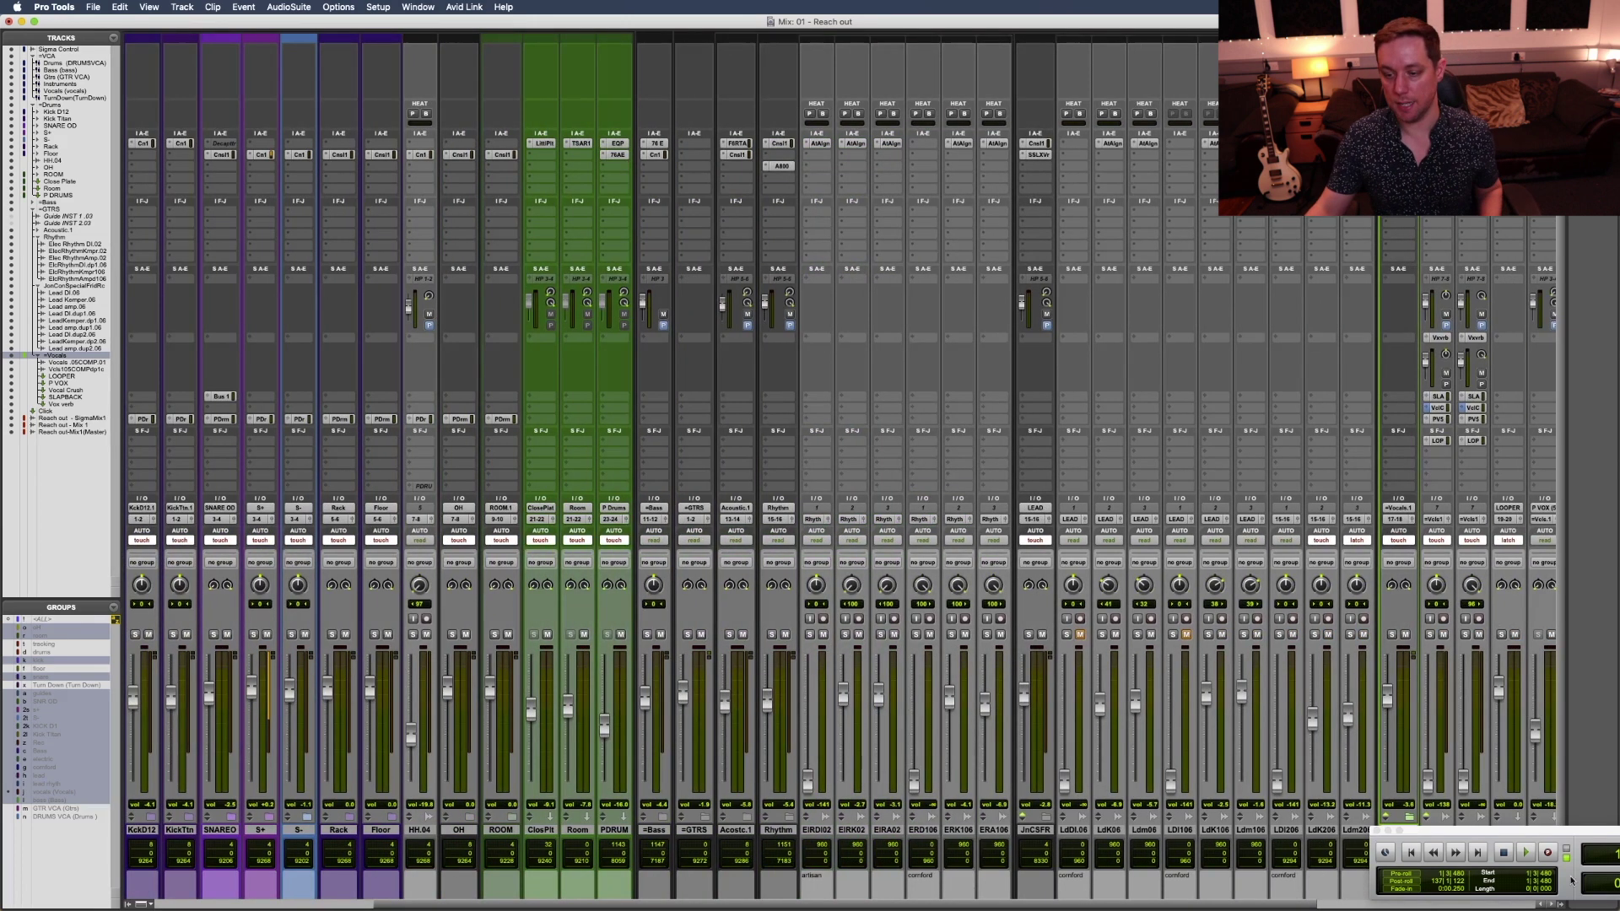
pyautogui.moveTo(1487, 828); pyautogui.dragTo(1147, 763)
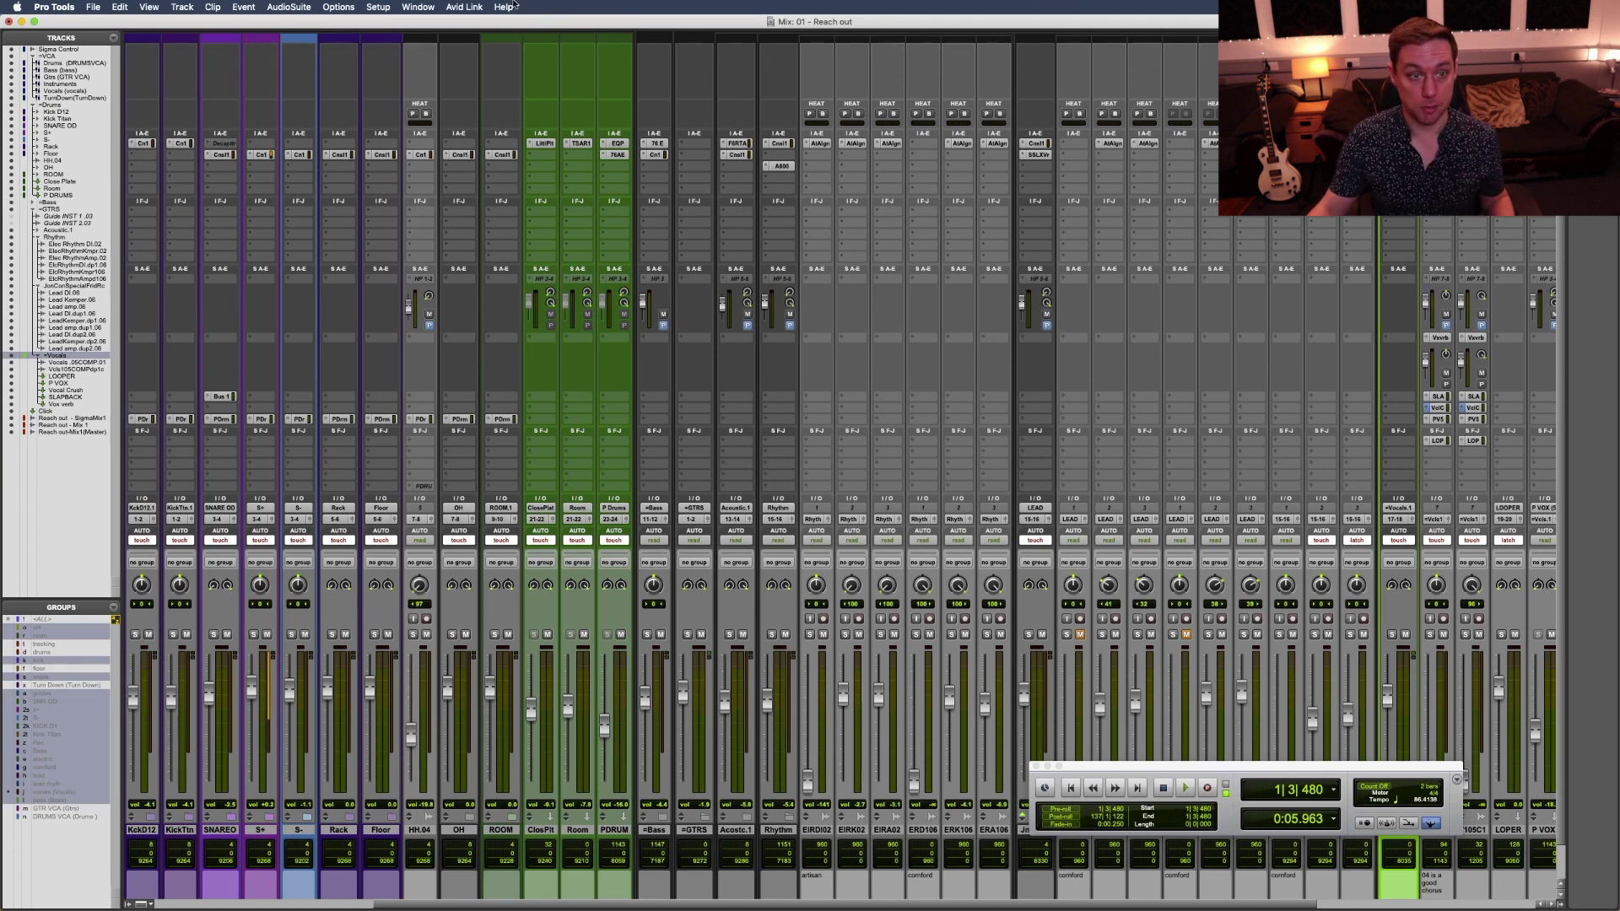
# View the Hardware Setup and Peripherals dialogs and close each one without changing any settings.
pyautogui.click(378, 7)
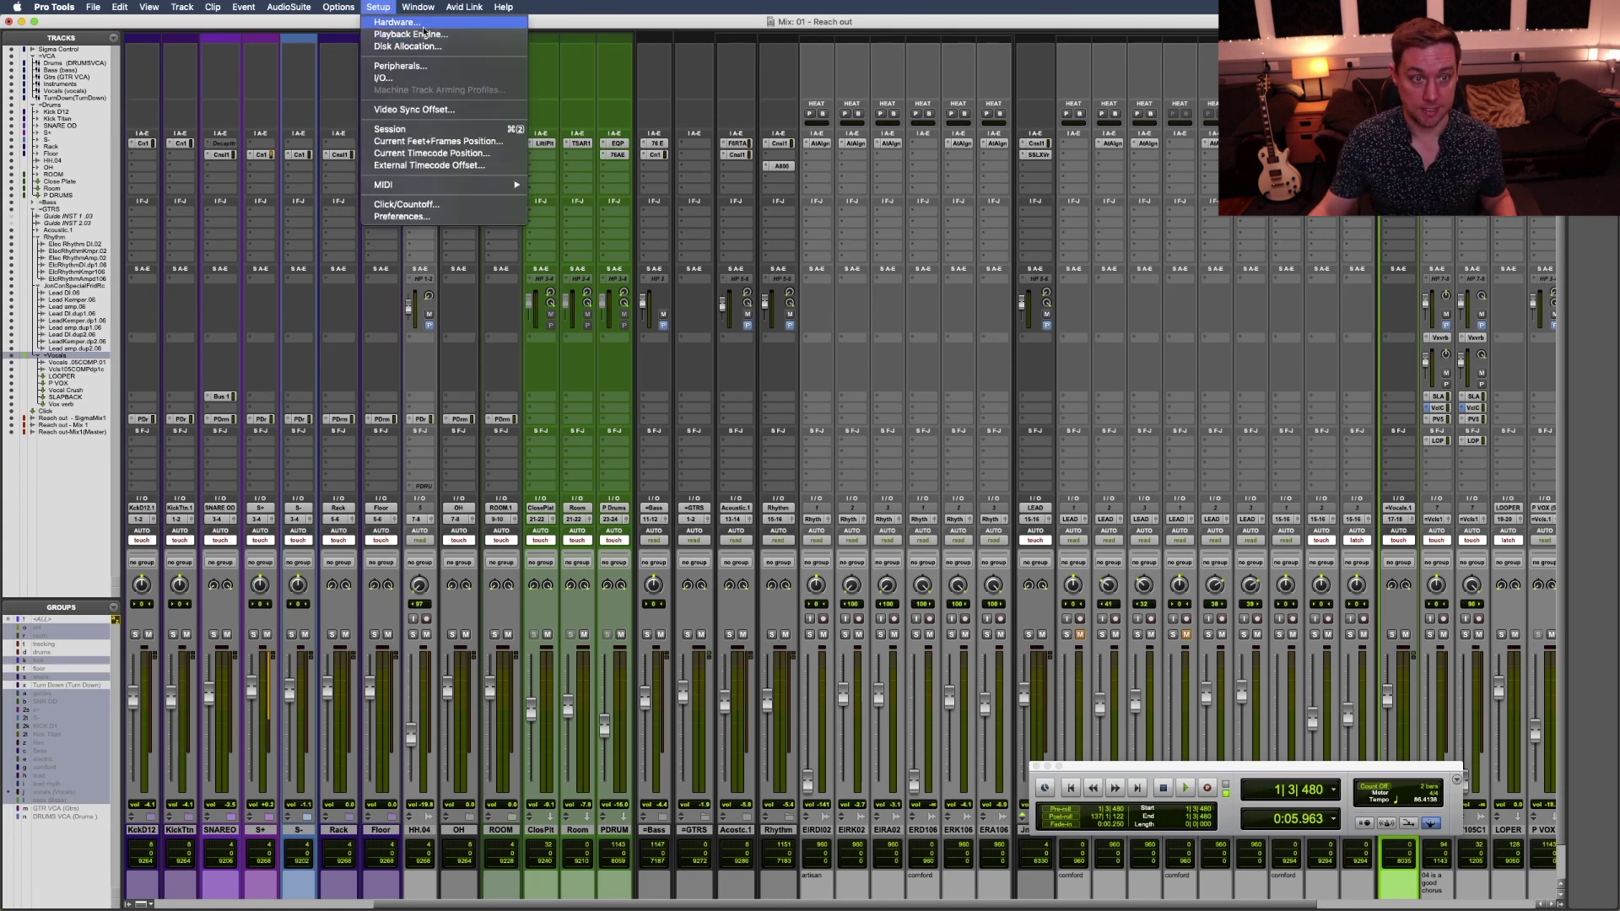
pyautogui.click(393, 22)
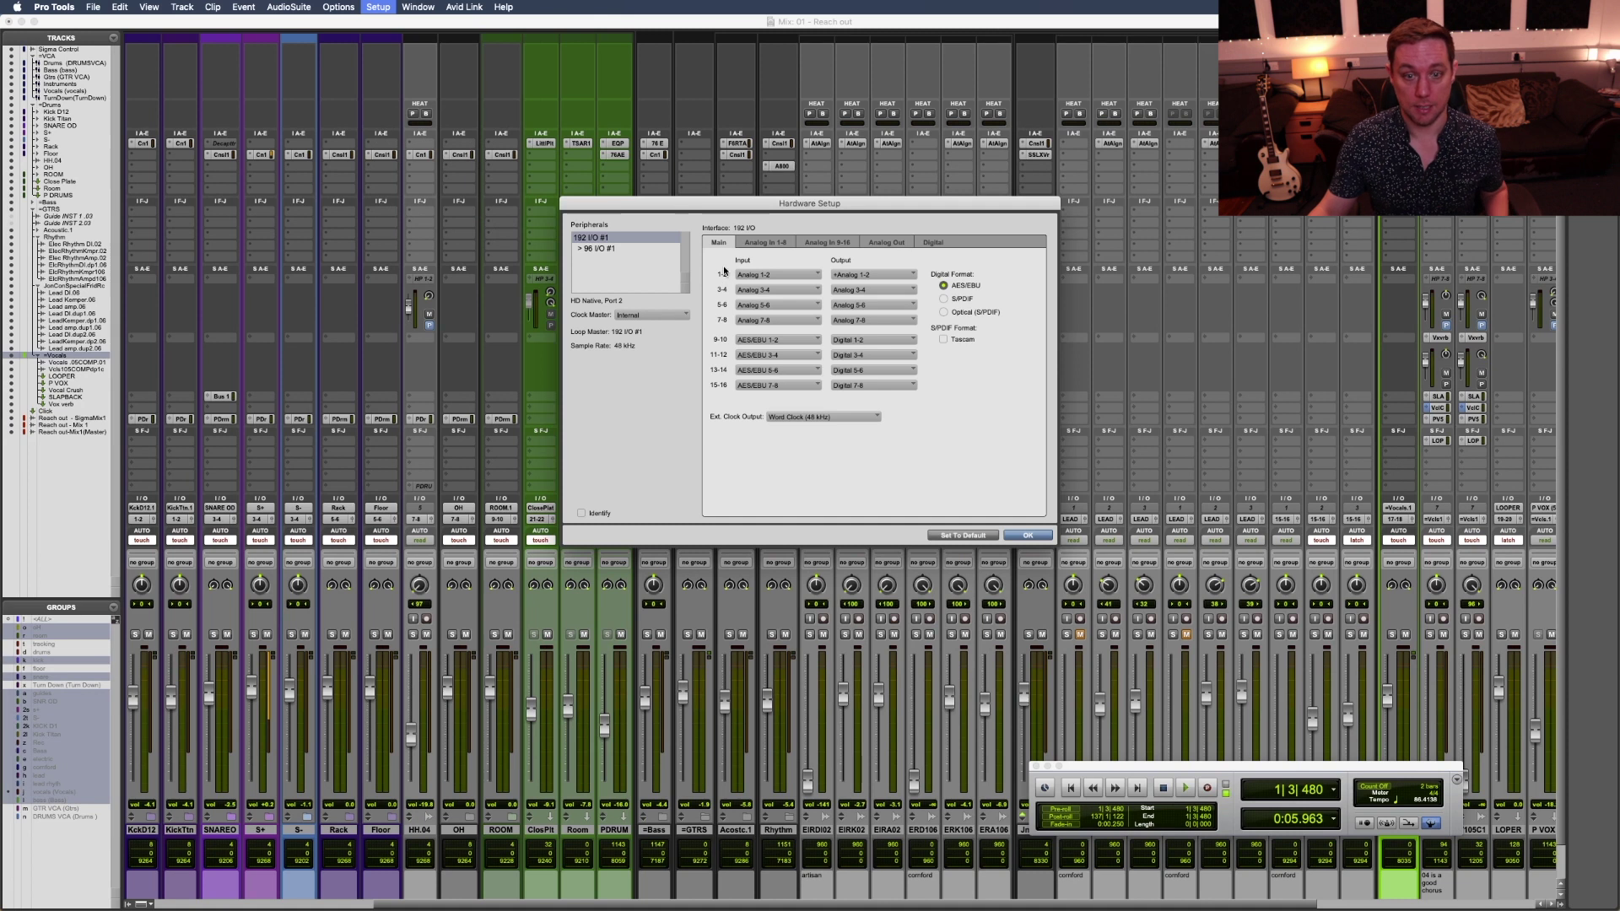
pyautogui.press('Return')
pyautogui.click(378, 6)
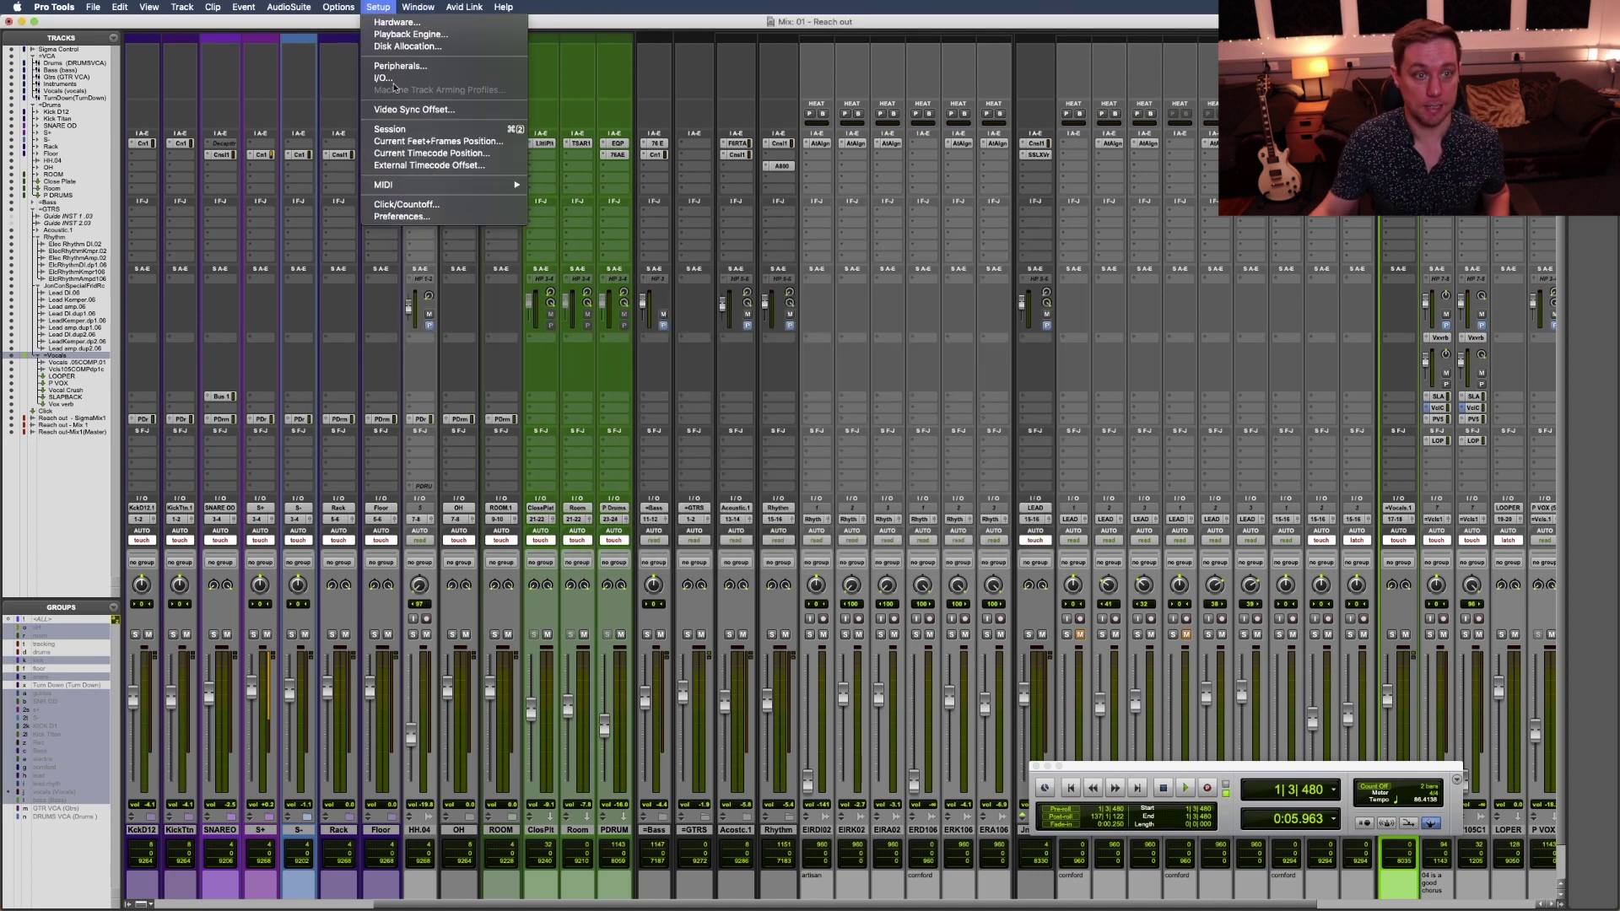
pyautogui.click(411, 66)
pyautogui.press('Return')
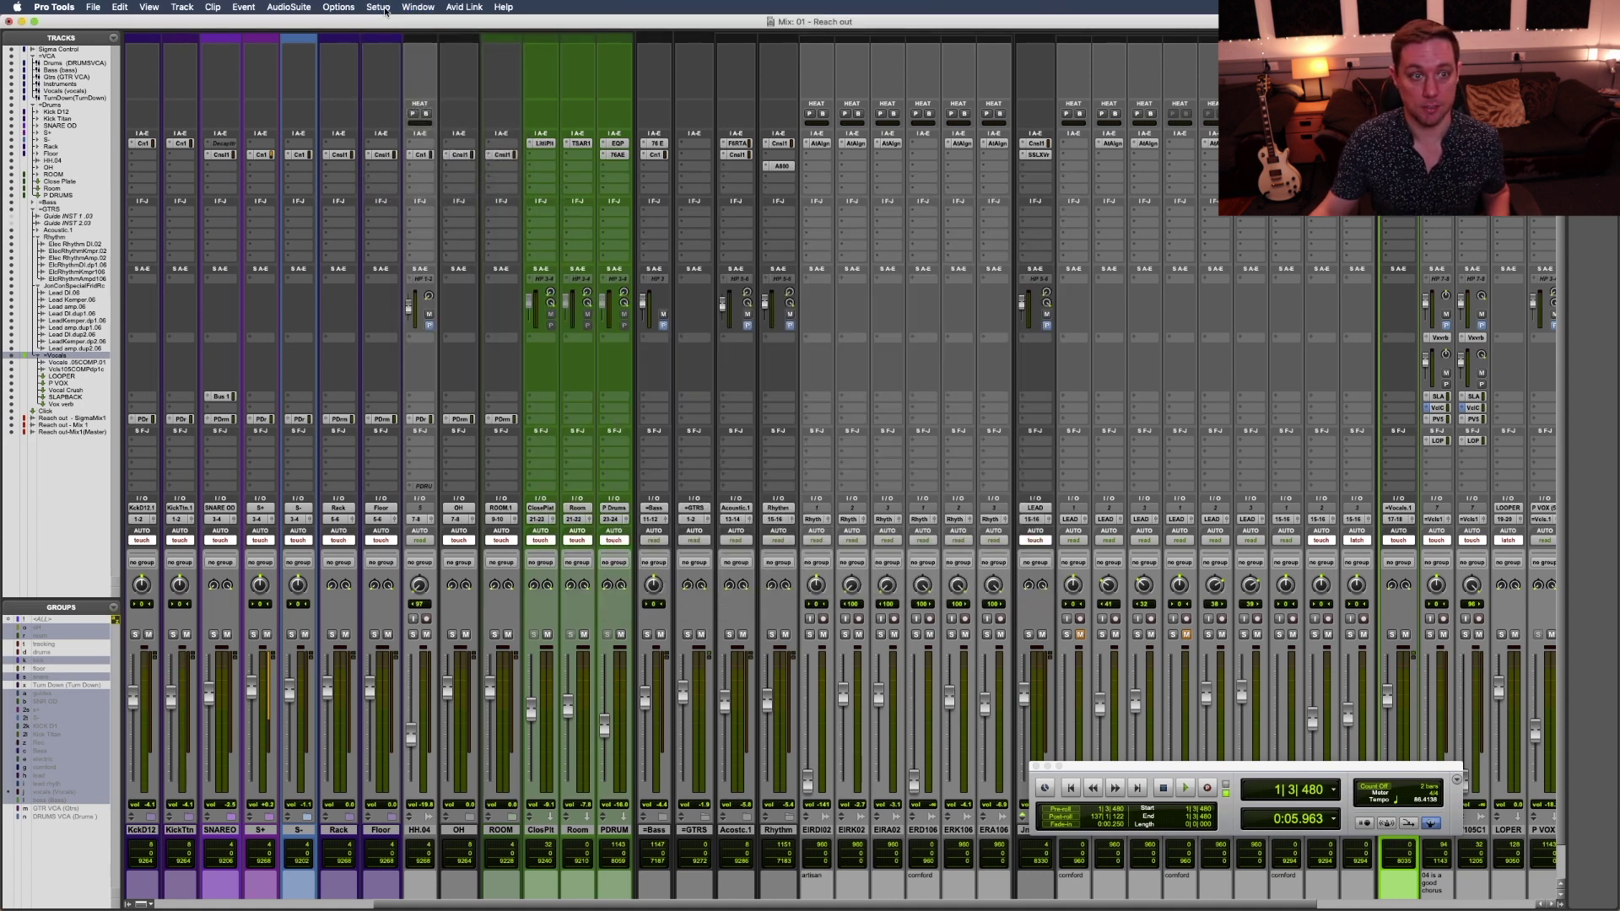
# Open the Playback Engine settings, reposition the dialog, and review the H/W buffer size options and optimization settings.
pyautogui.click(377, 7)
pyautogui.click(408, 35)
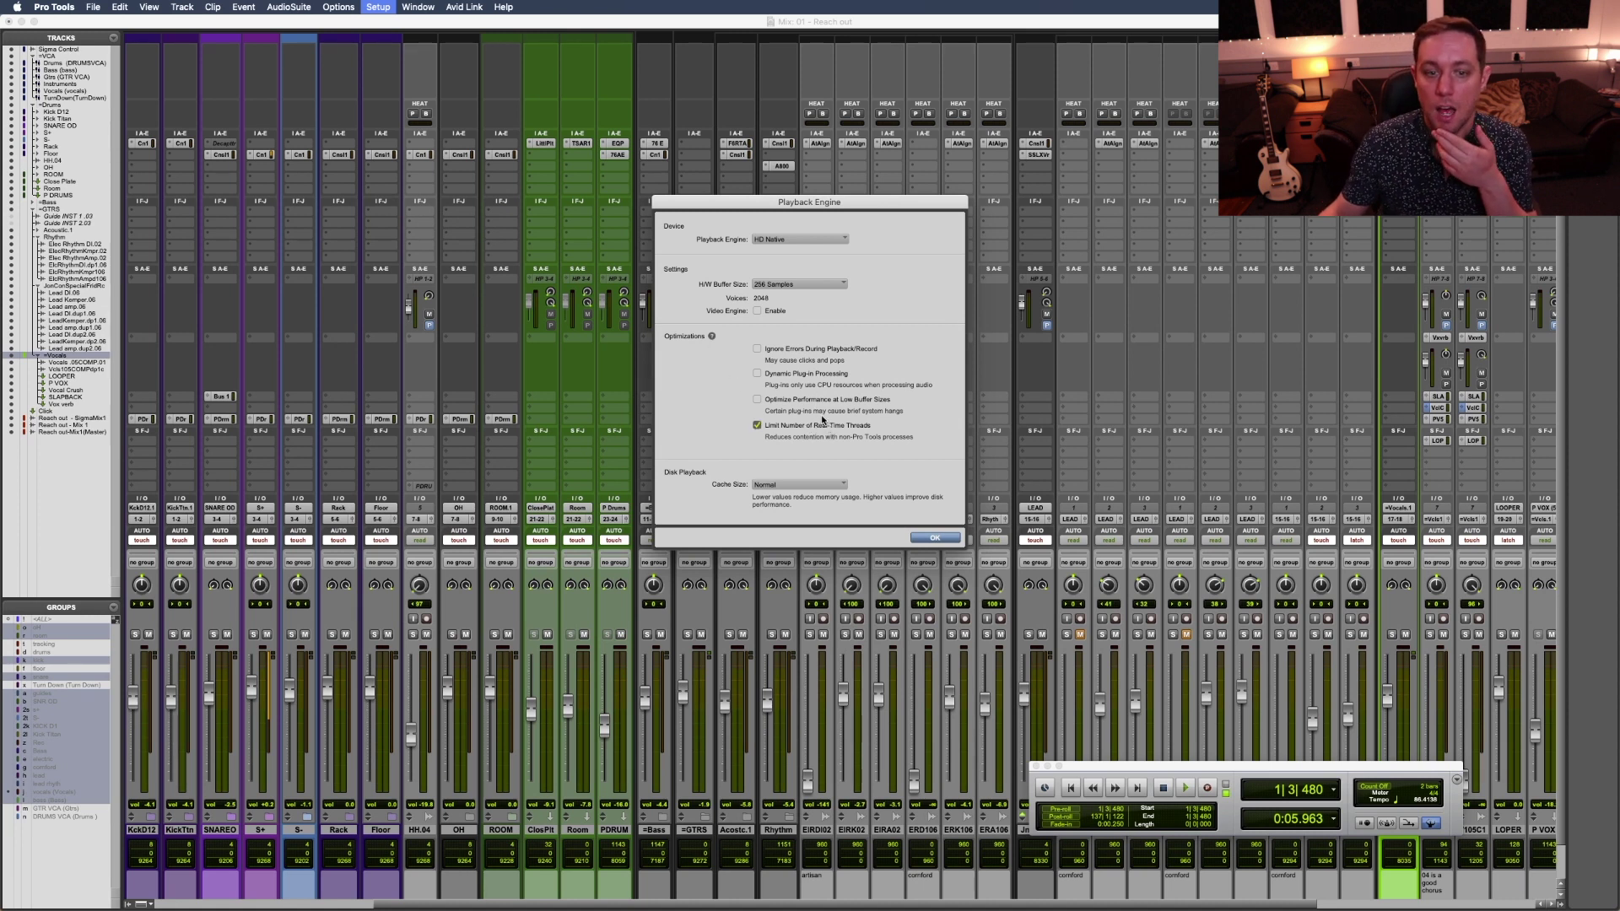
pyautogui.click(777, 285)
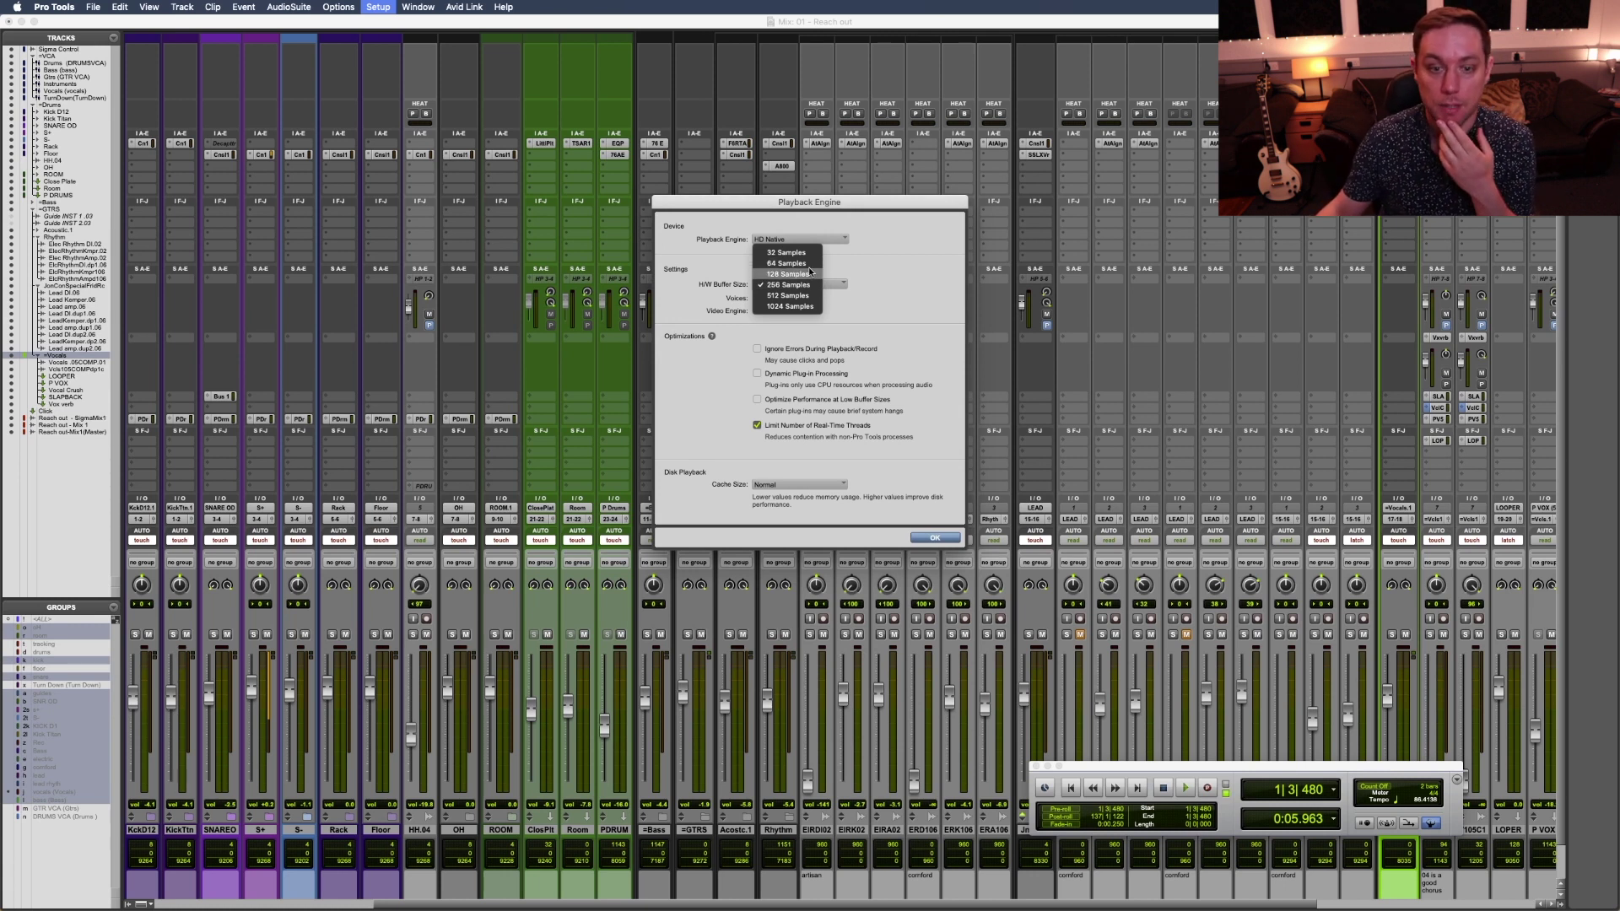
pyautogui.click(847, 294)
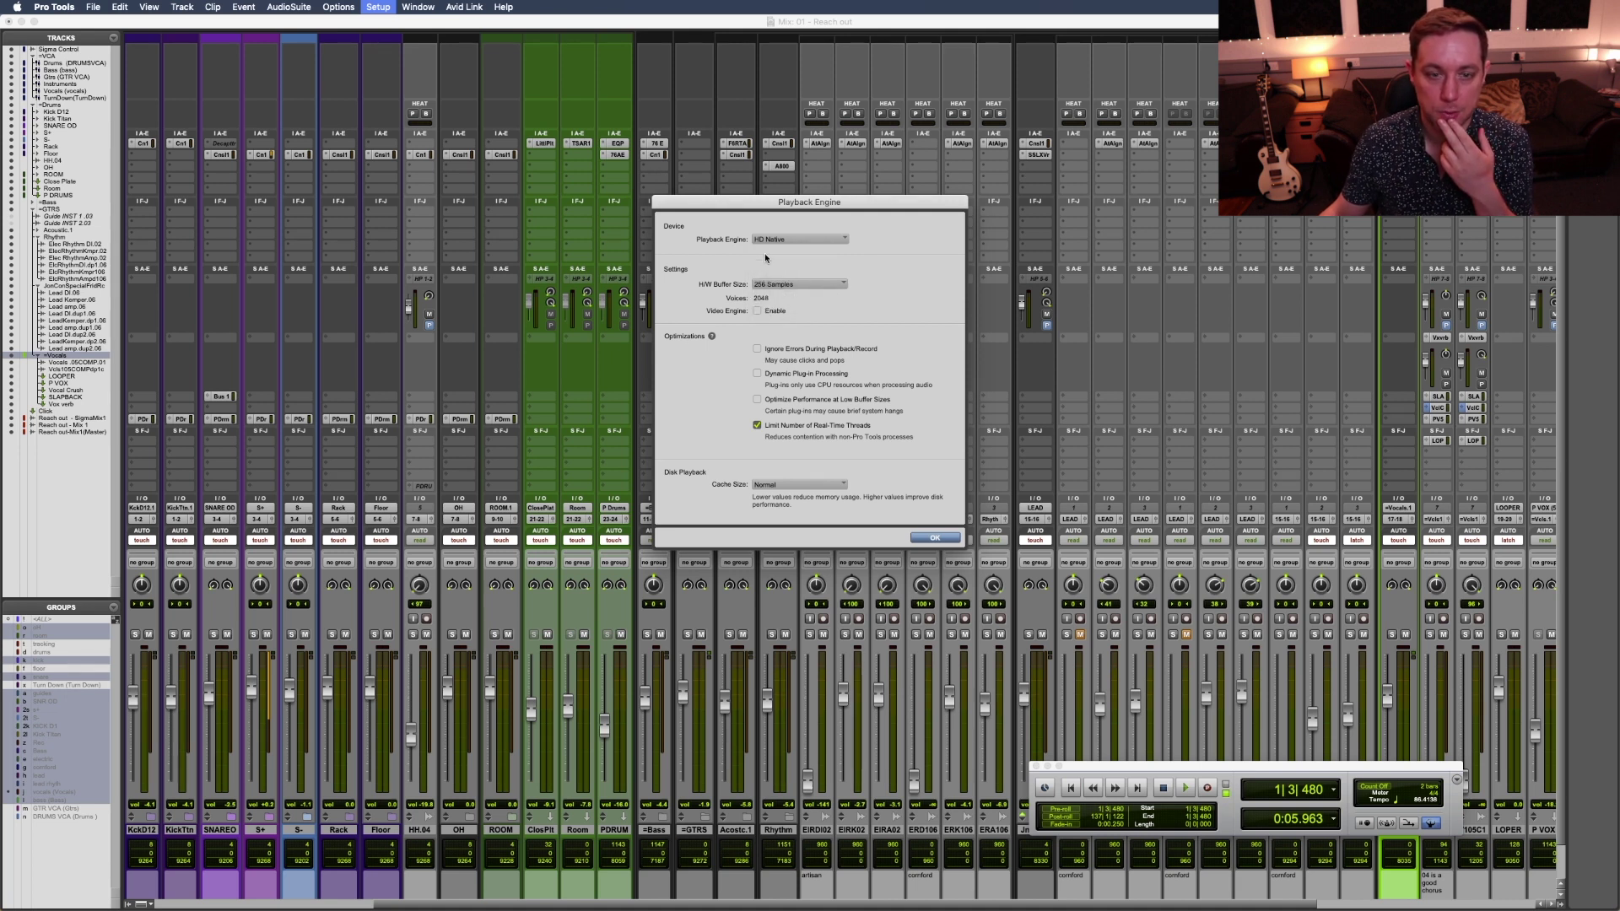
pyautogui.moveTo(761, 217); pyautogui.dragTo(801, 214)
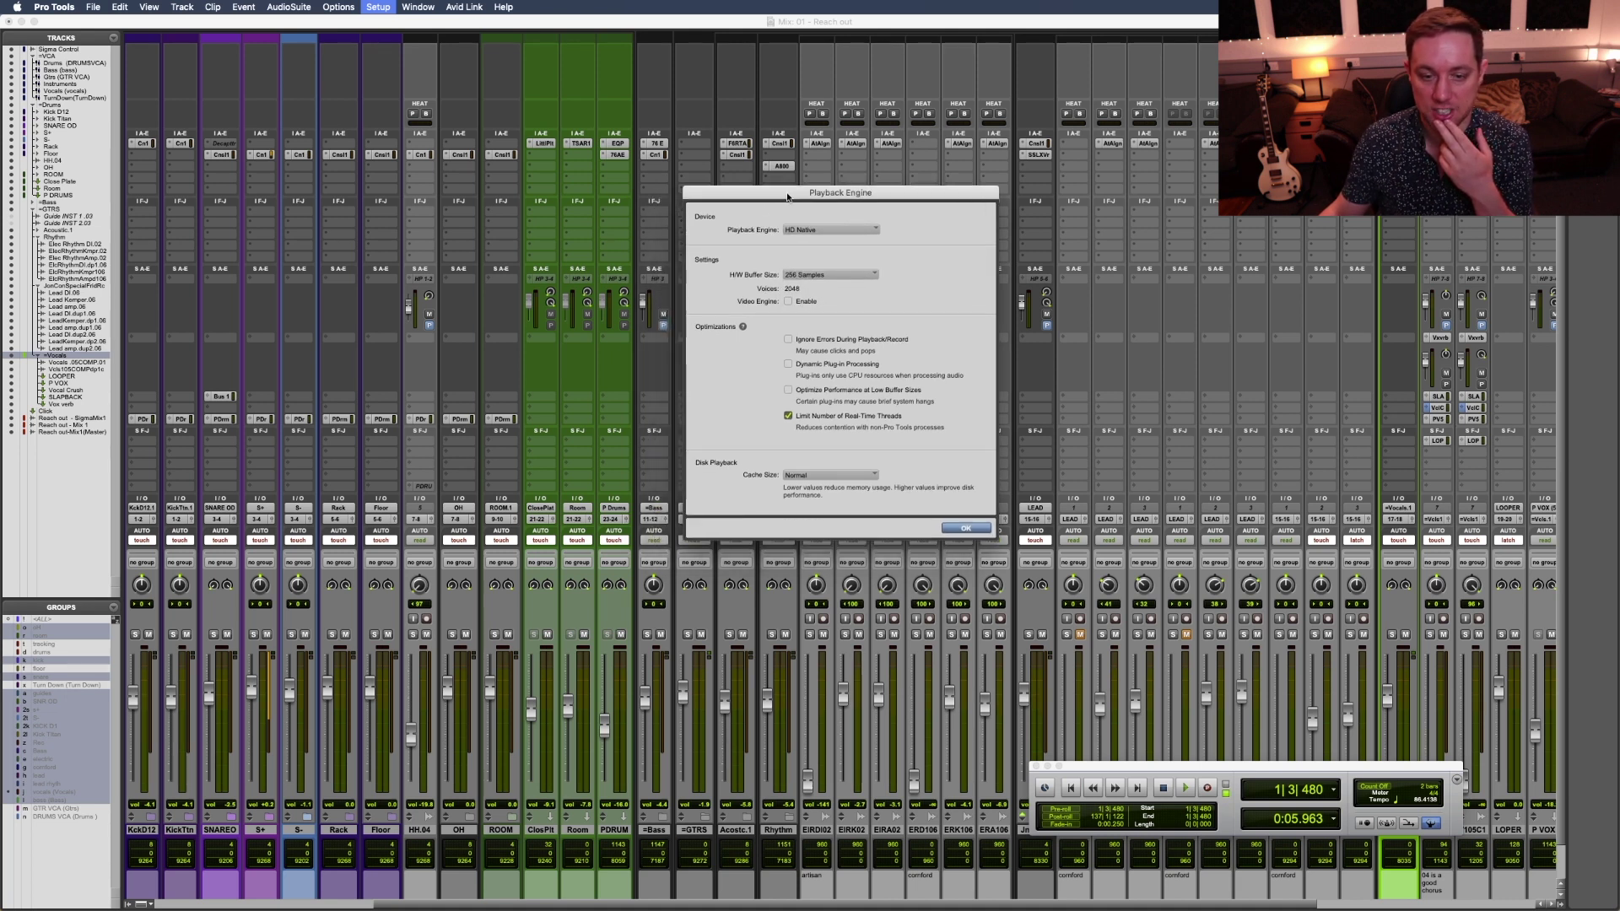
pyautogui.click(870, 477)
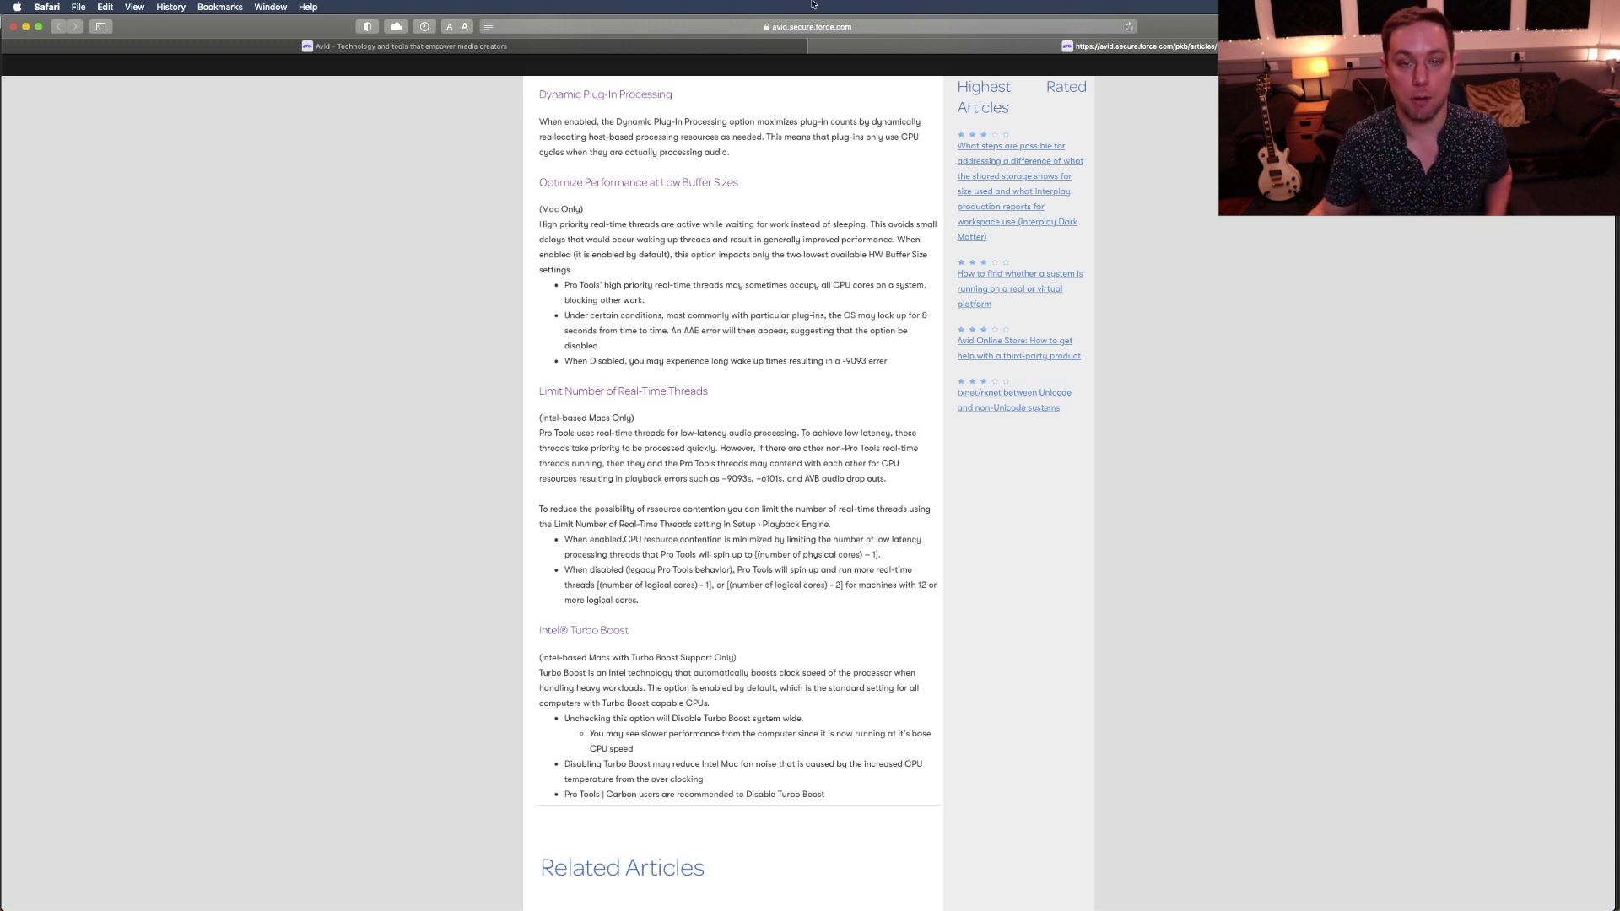
# Consult Avid's optimization article in Safari, return to Pro Tools, and apply the Playback Engine settings with Limit Number of Real-Time Threads enabled.
pyautogui.click(704, 55)
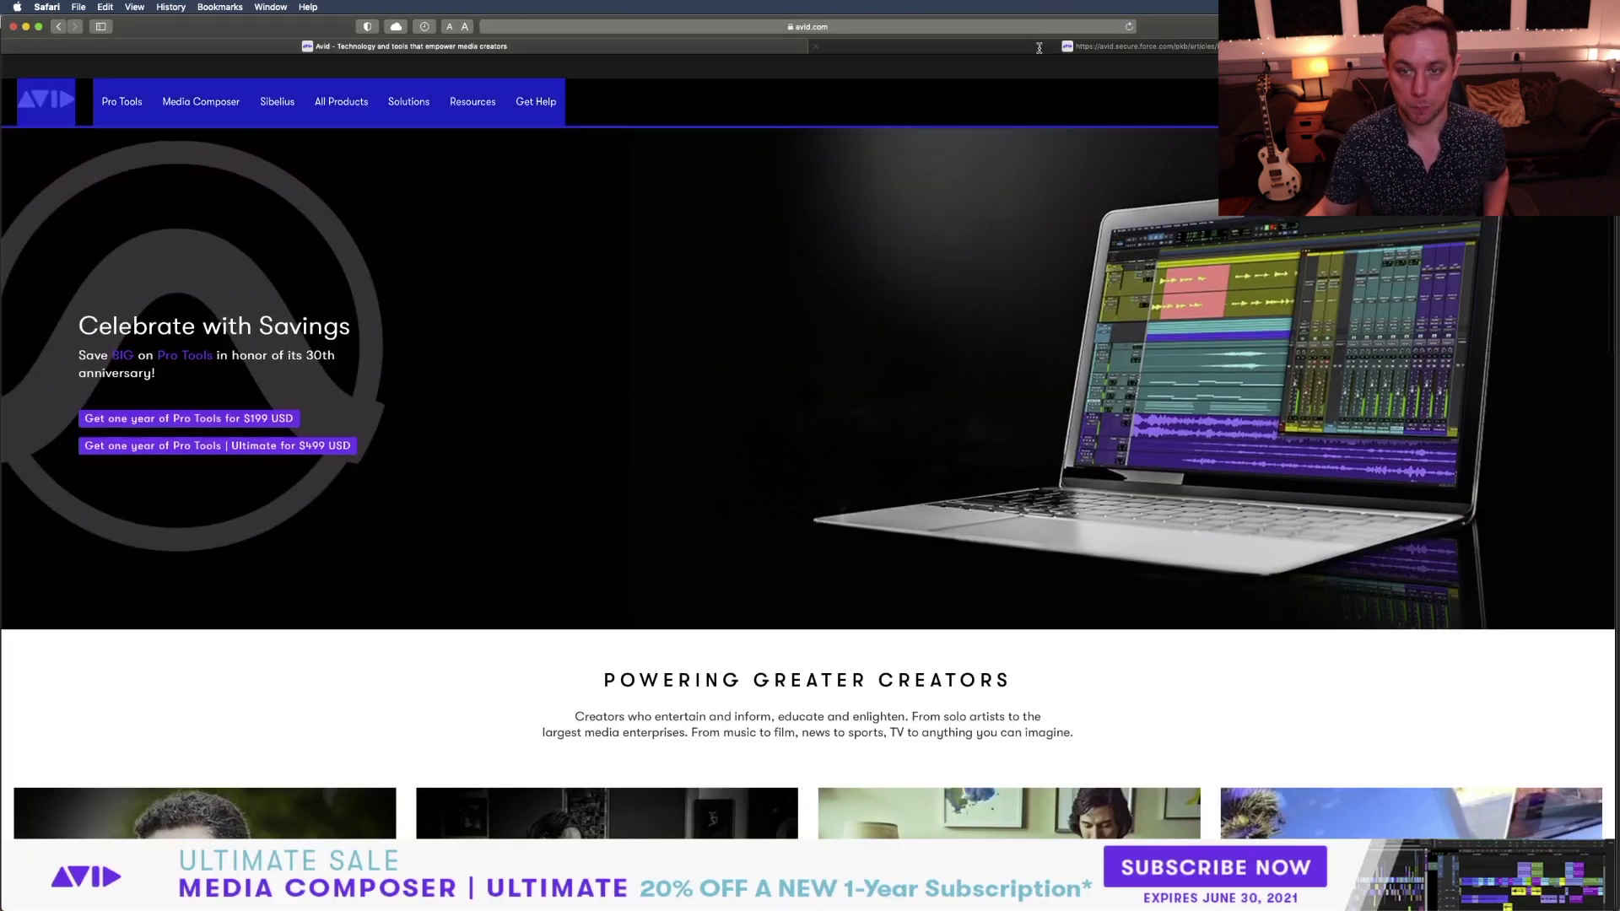
pyautogui.click(1035, 51)
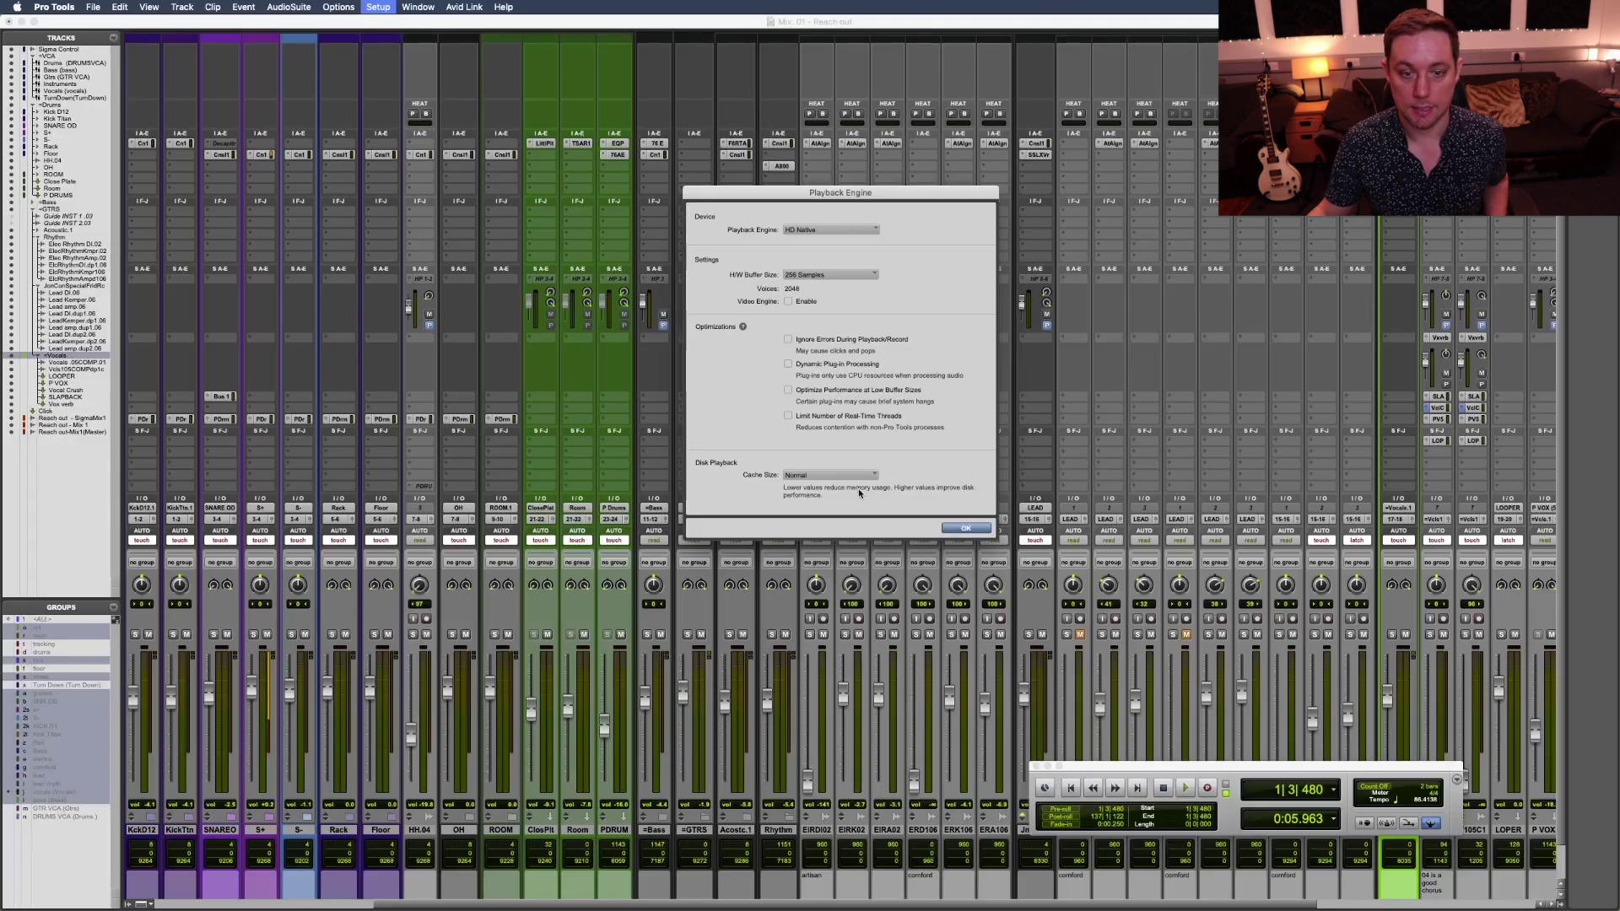
pyautogui.click(788, 413)
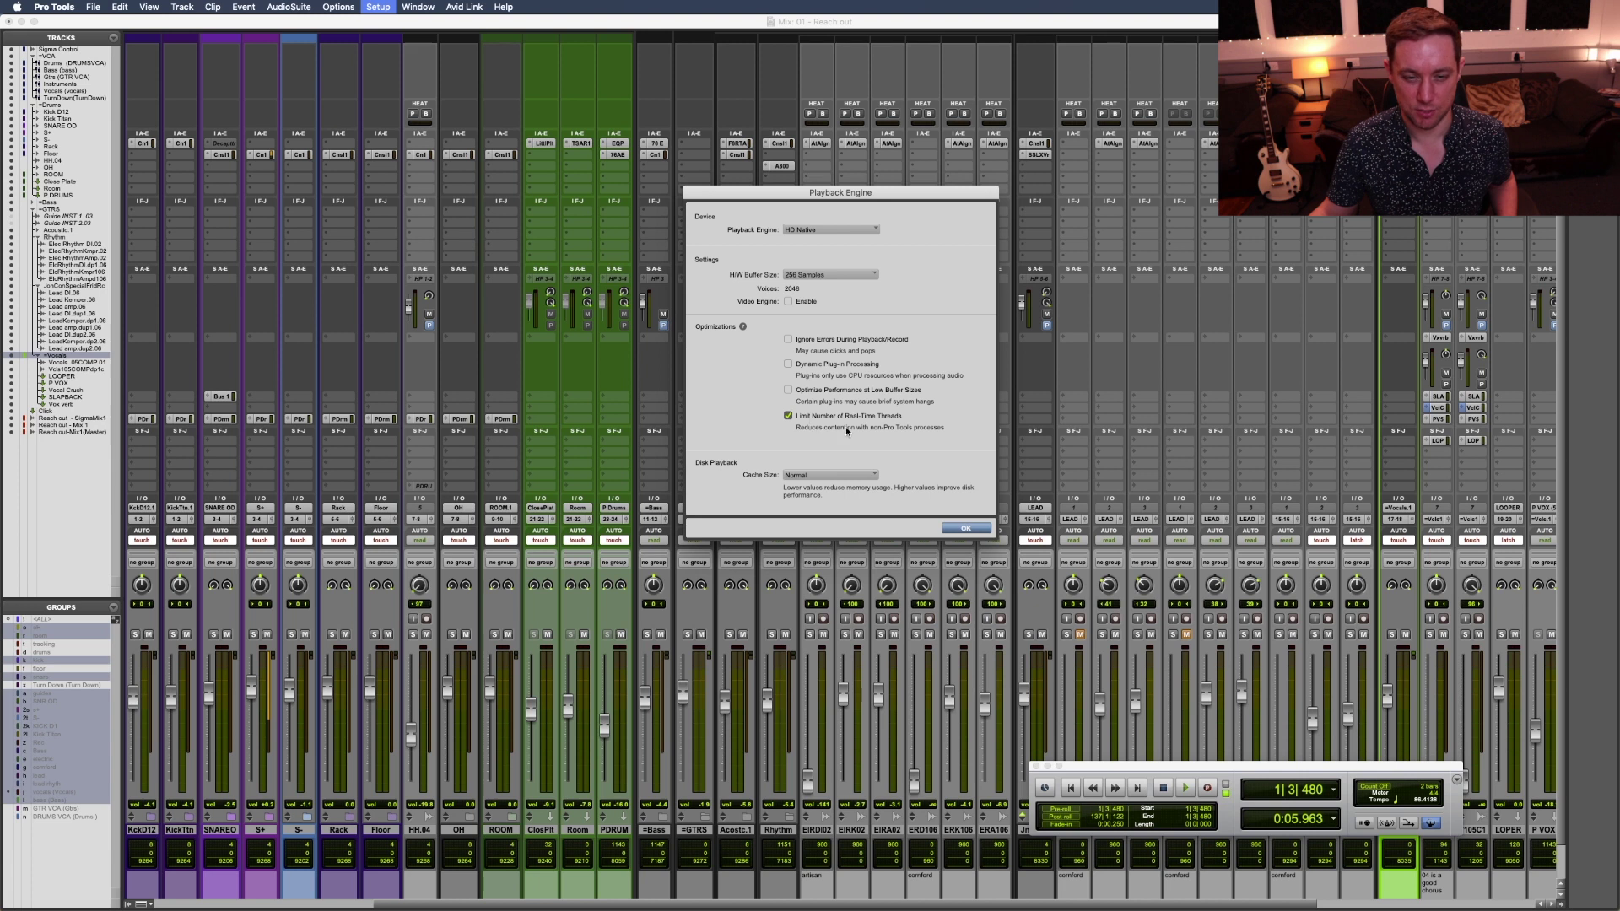
pyautogui.click(962, 528)
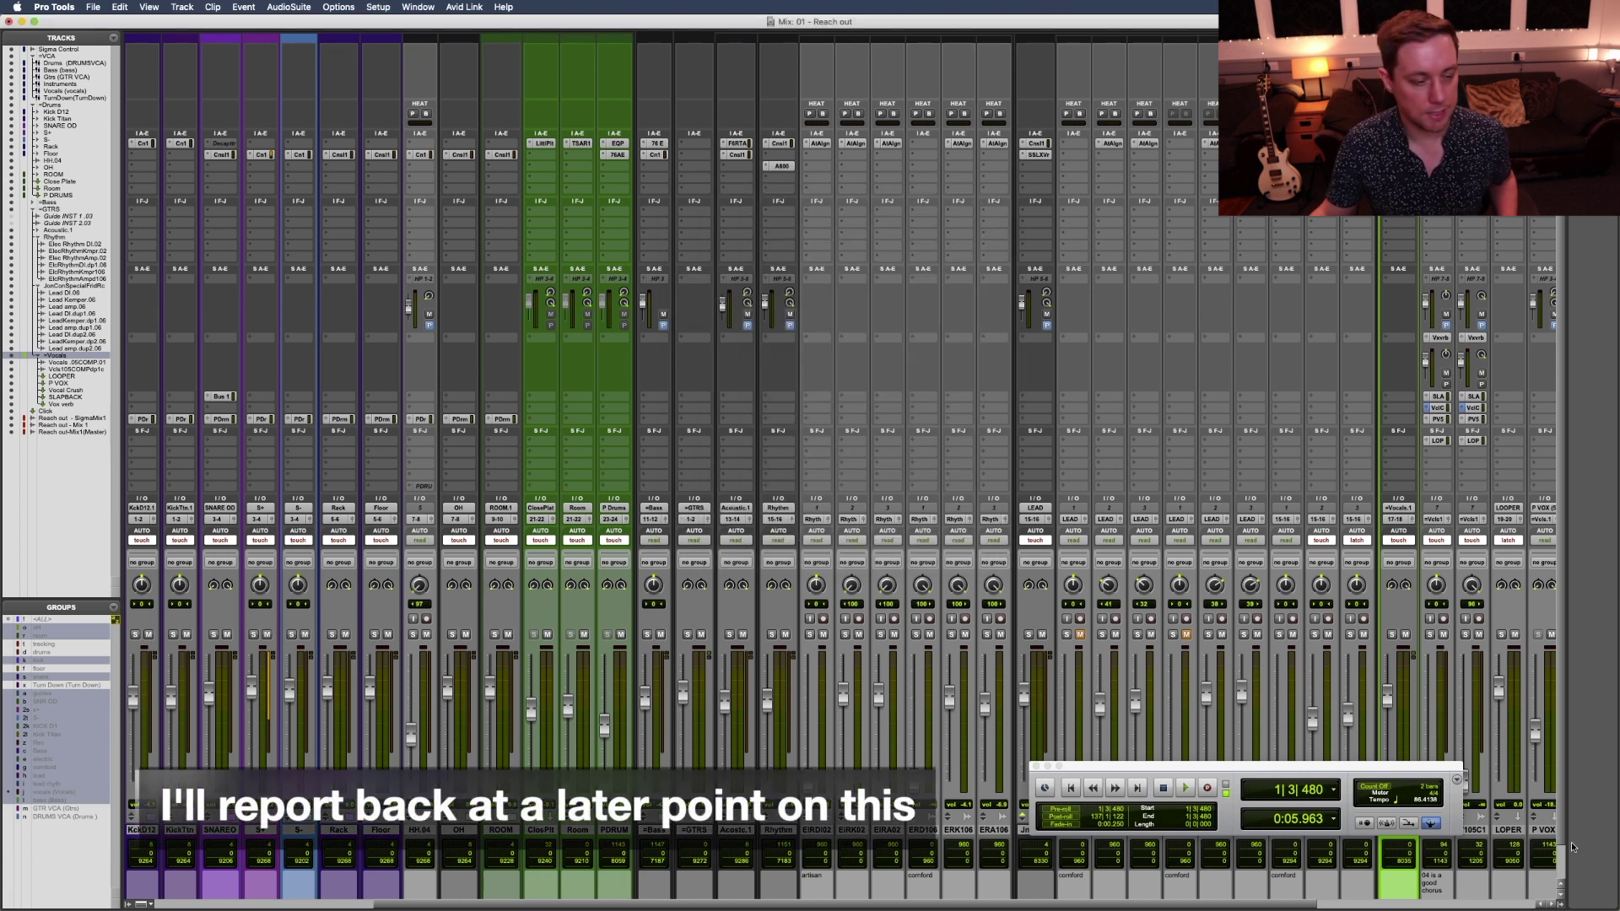
# Widen the mixer to show more channels and reactivate the suspended track groups.
pyautogui.moveTo(1562, 905); pyautogui.dragTo(1608, 905)
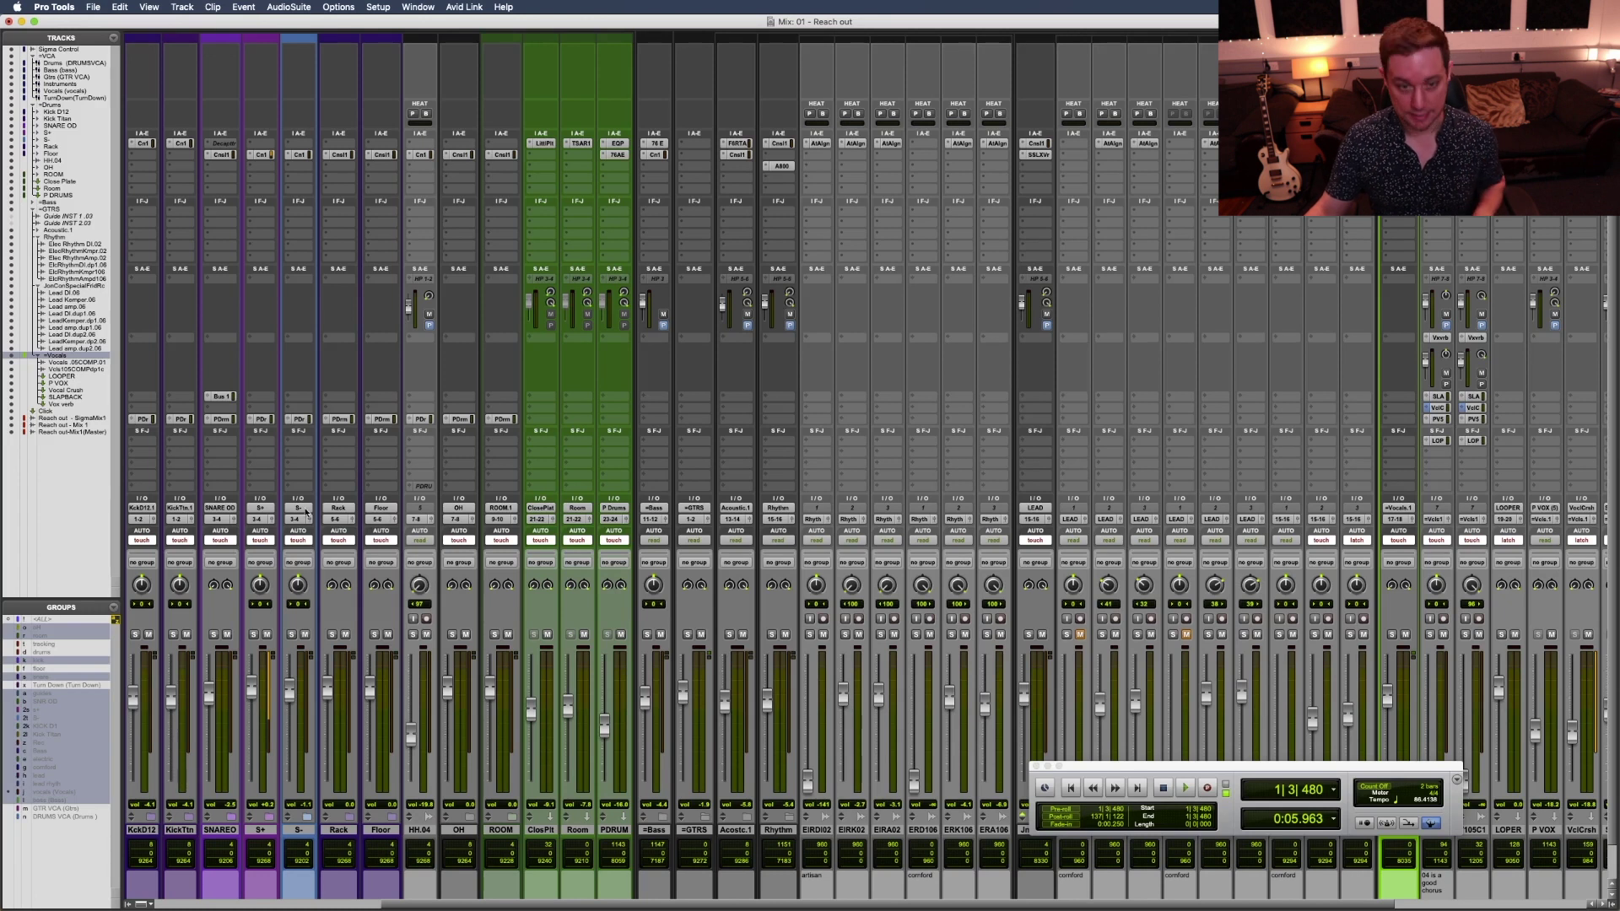
pyautogui.press('shift+super+g')
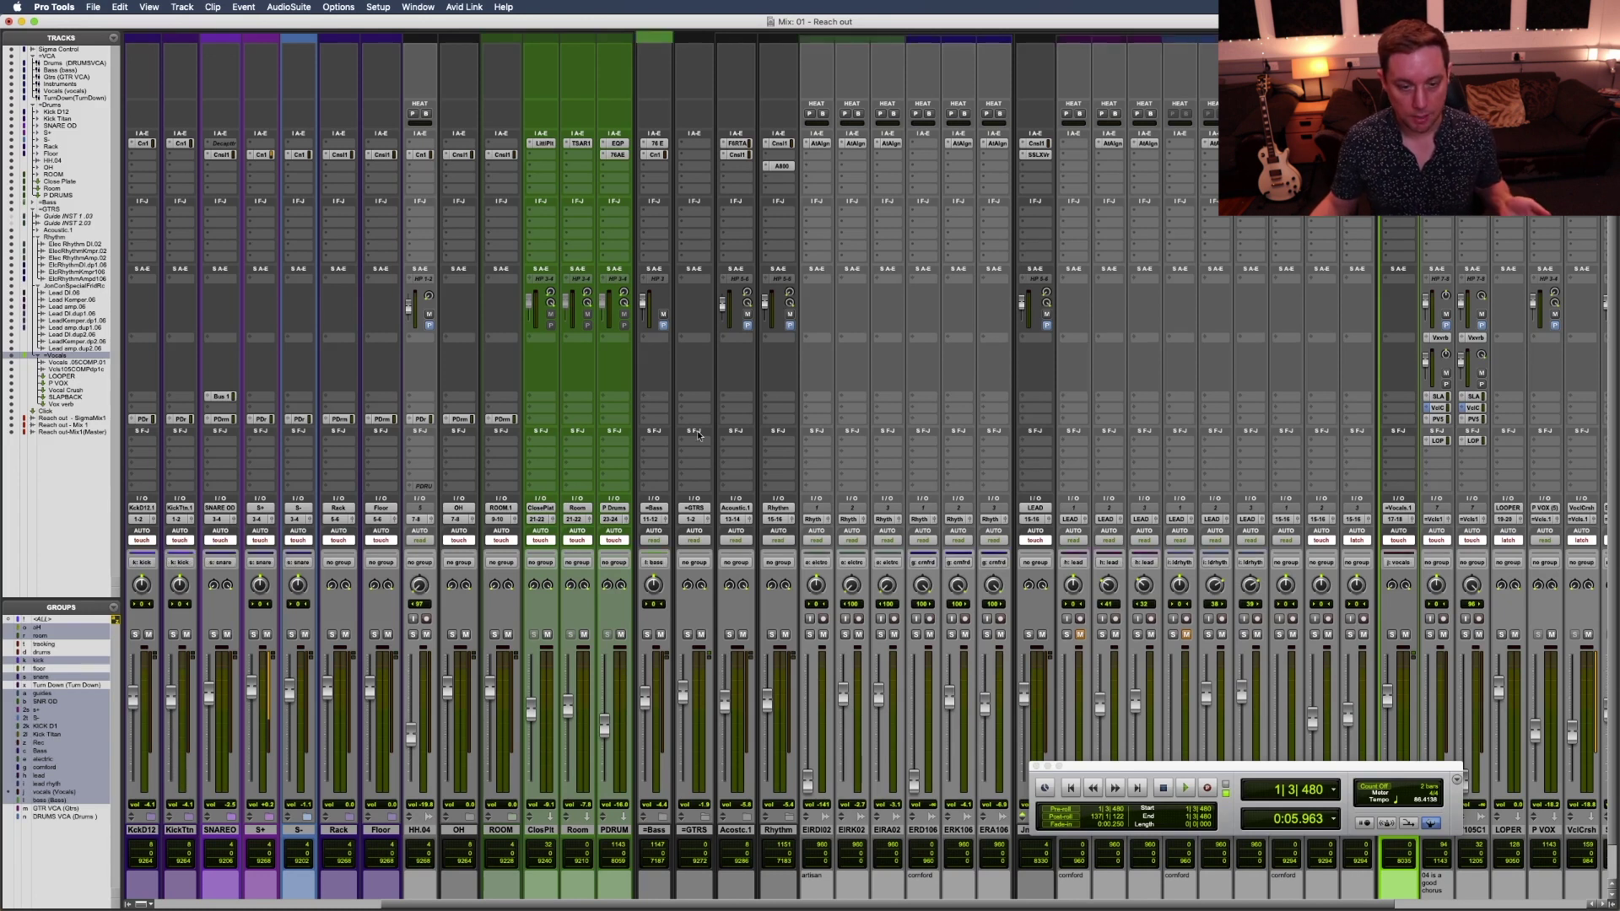
pyautogui.press('alt+super+m')
pyautogui.press('alt+super+m')
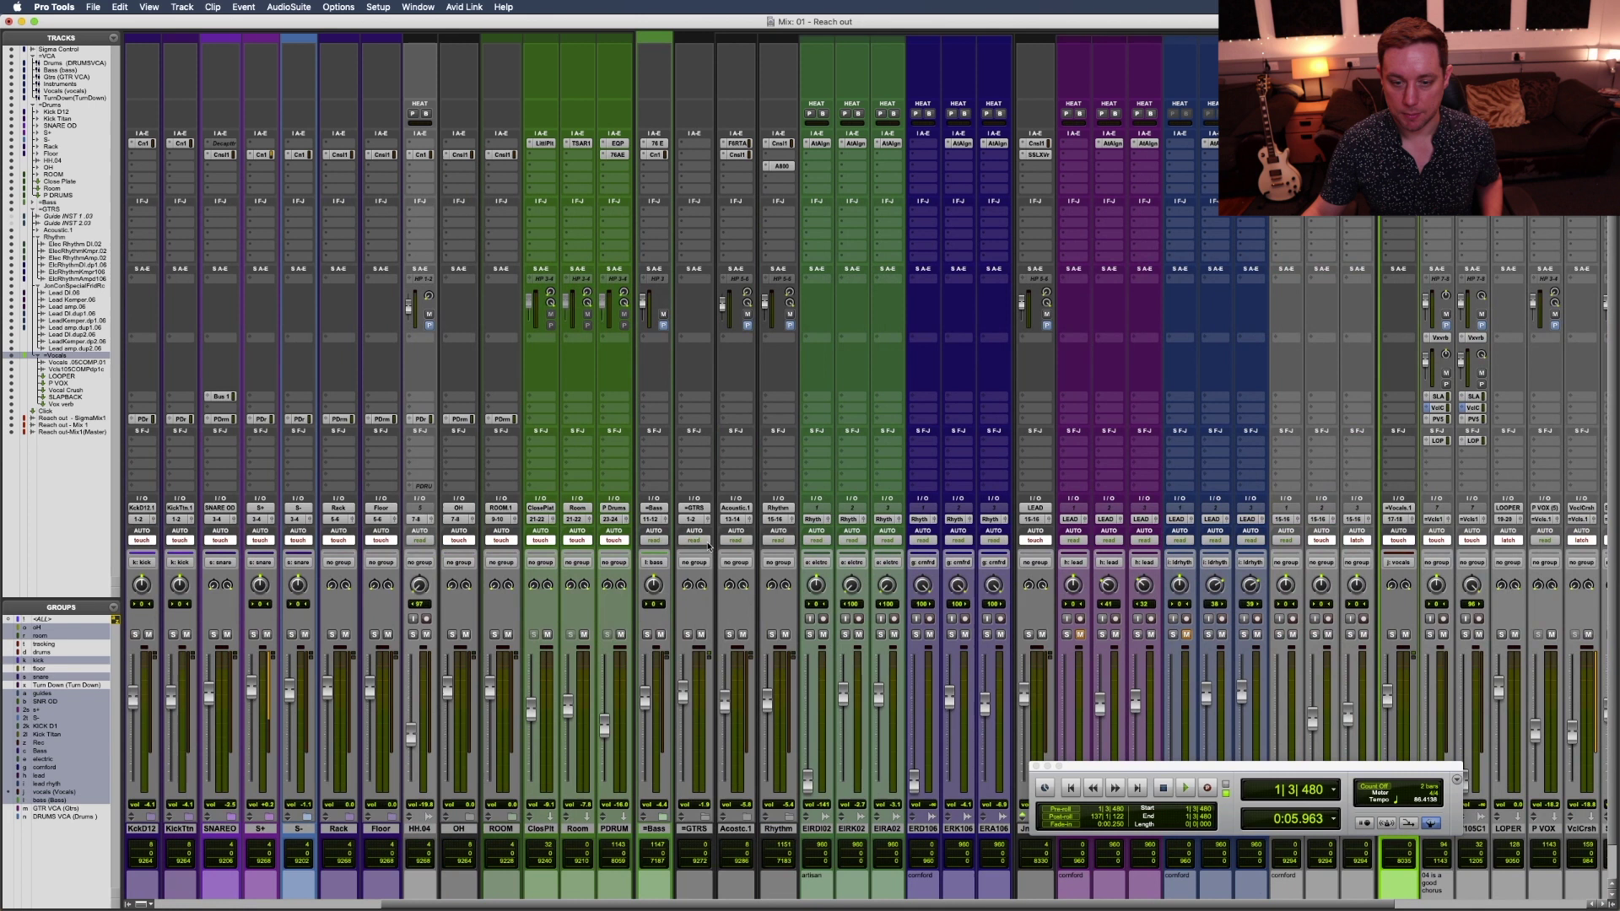
# Switch to the Edit window and fit the session's tracks and full timeline into one overview.
pyautogui.press('super+equal')
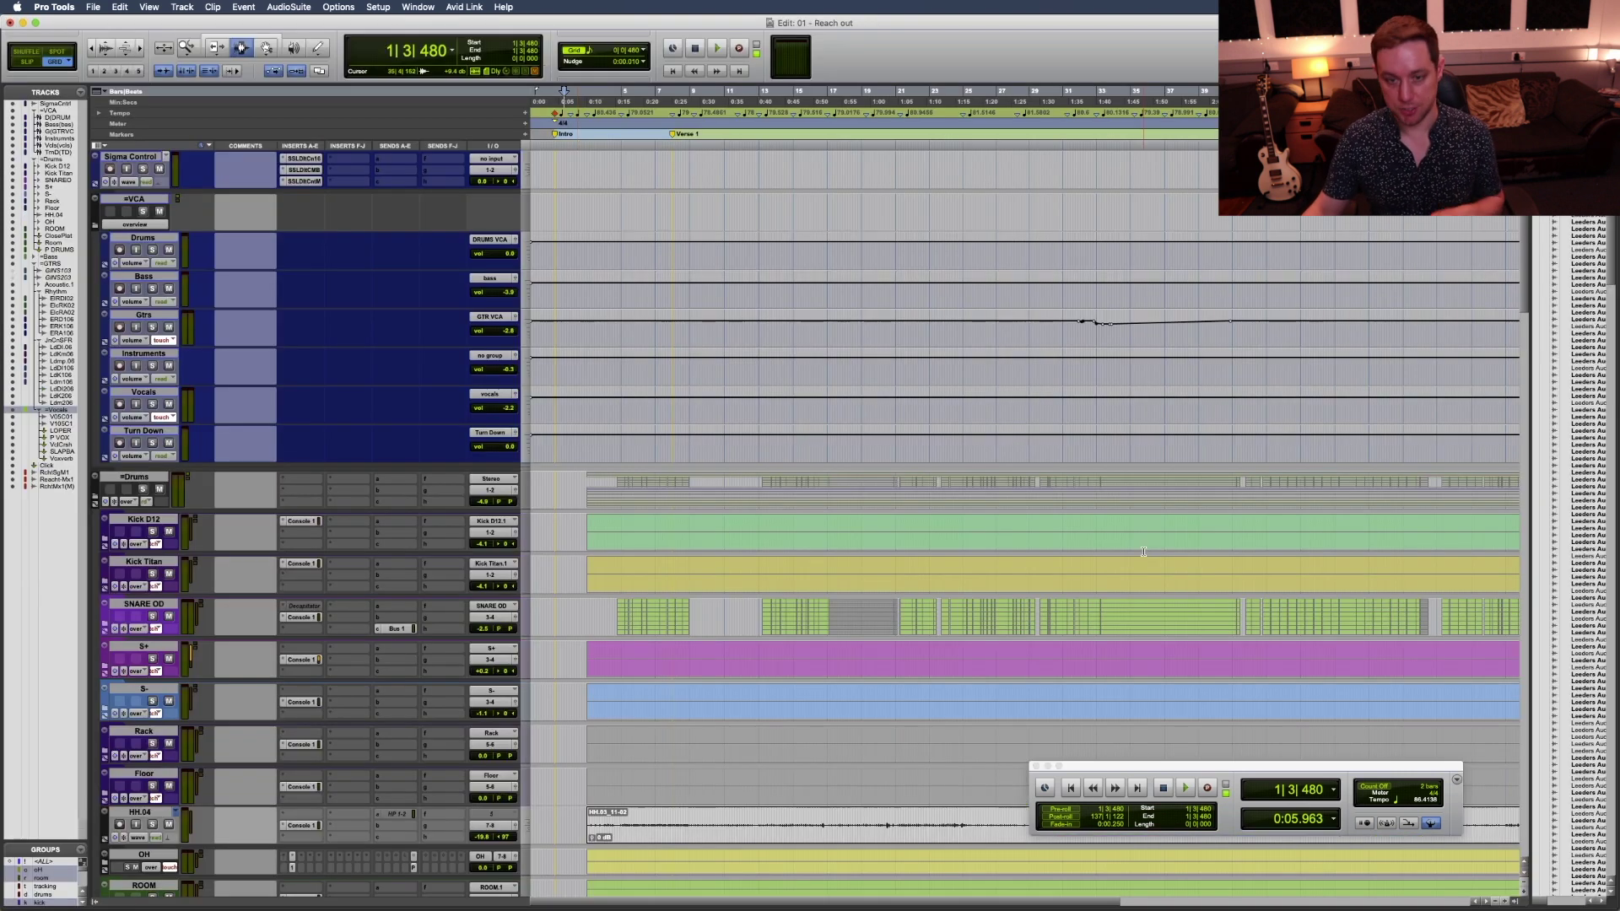
pyautogui.scroll(-5, 1002, 598)
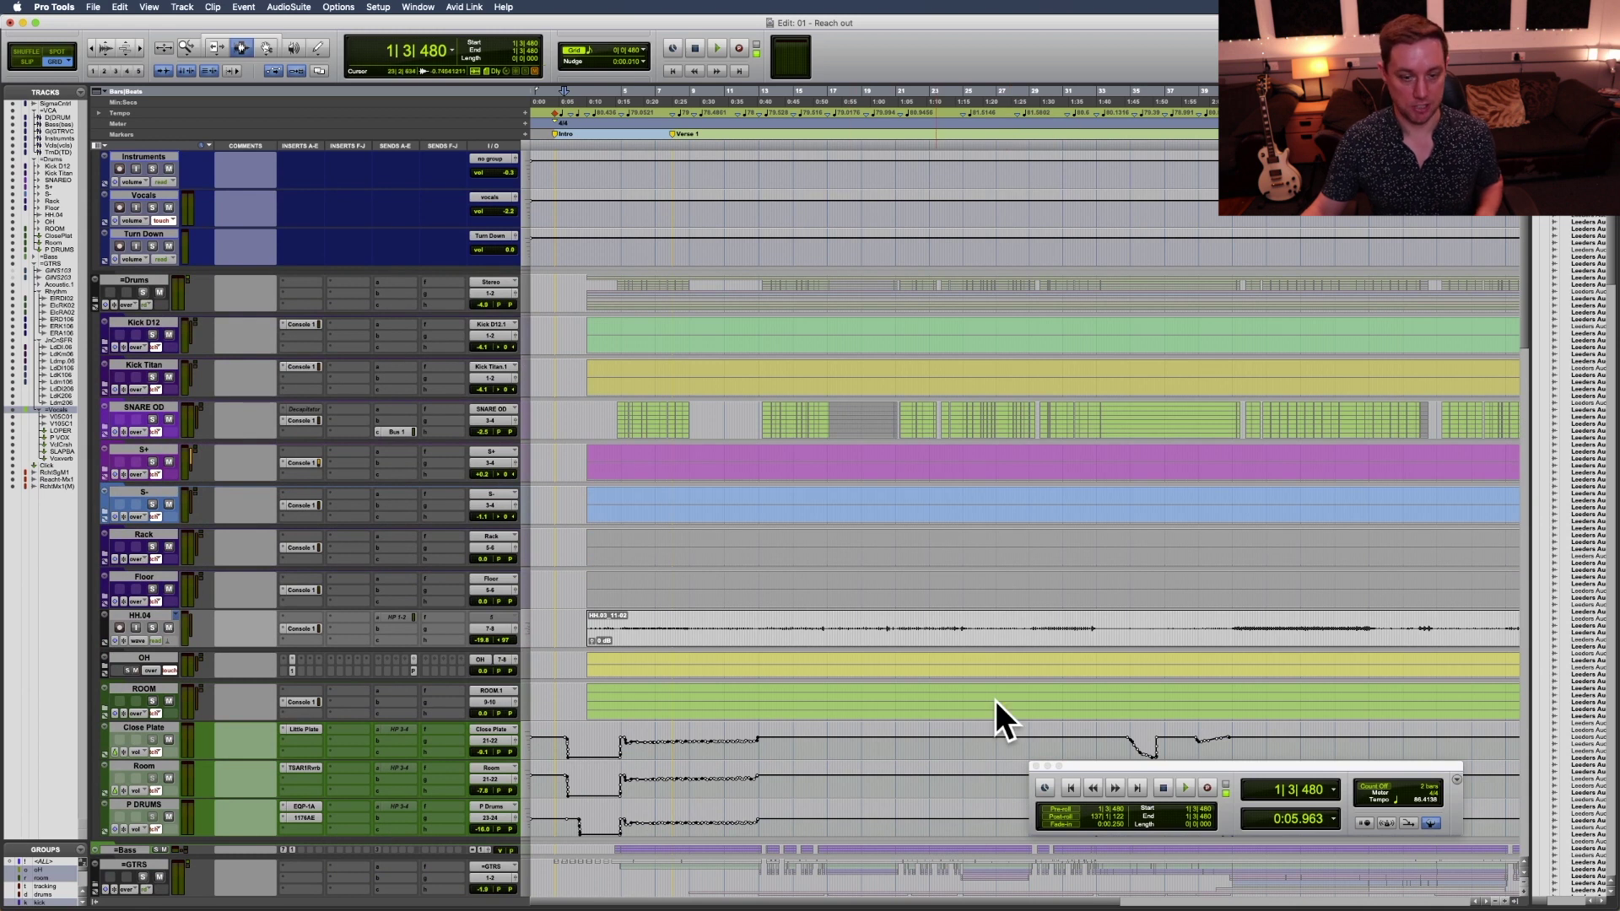
pyautogui.scroll(-15, 877, 626)
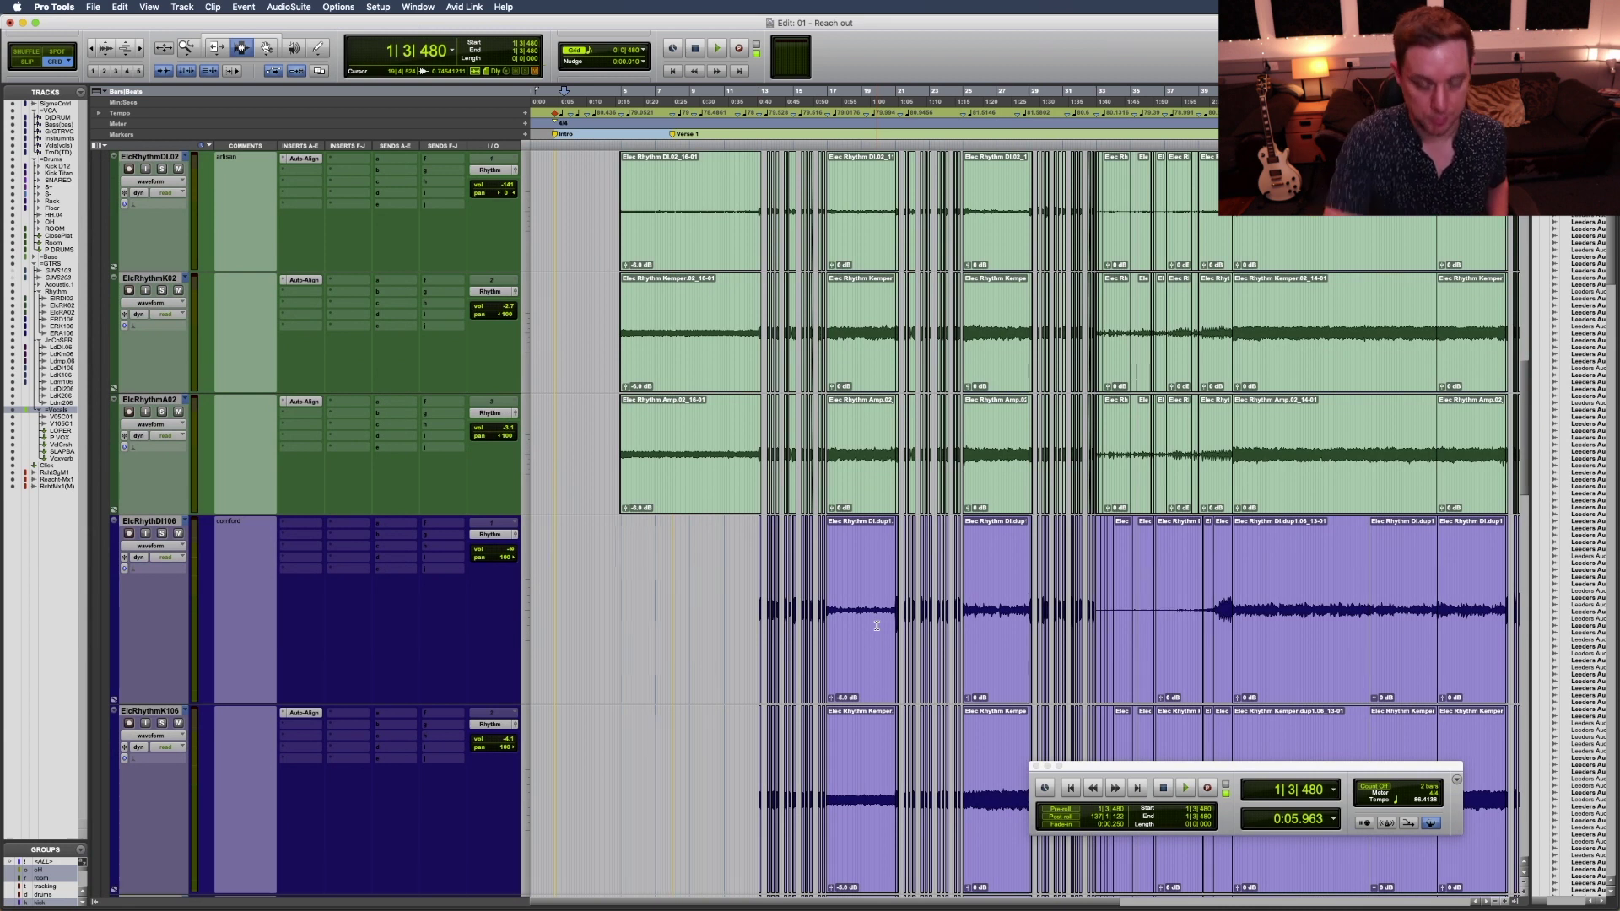
pyautogui.hotkey('alt', 'a')
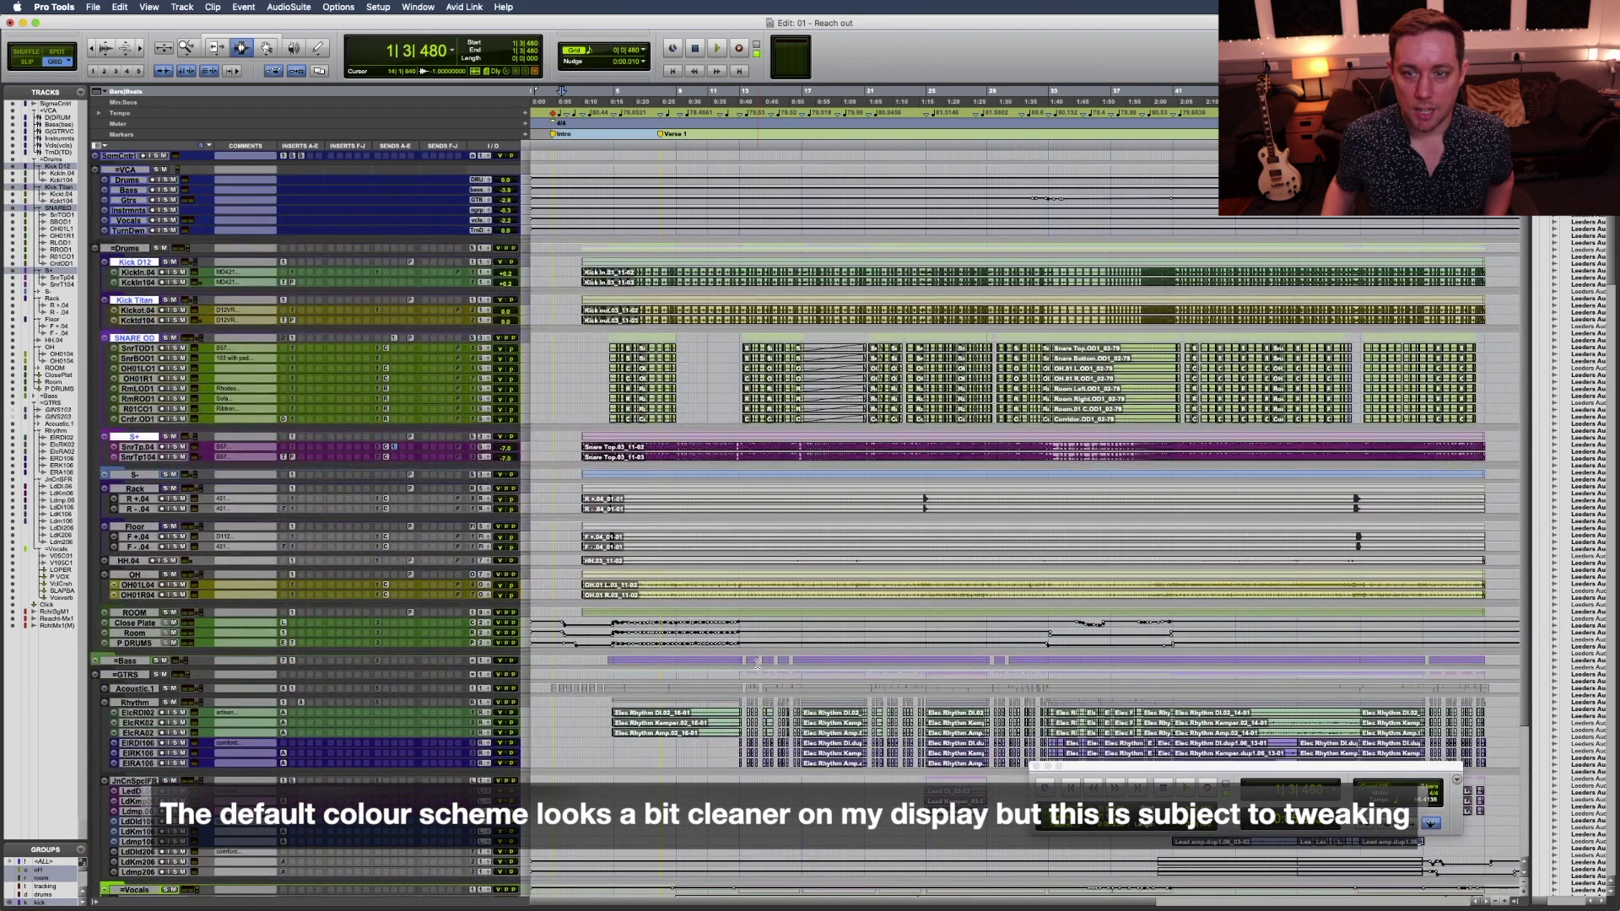
# Return to the Mix window and examine the track colours across the drum, guitar and VCA channel strips.
pyautogui.press('super+equal')
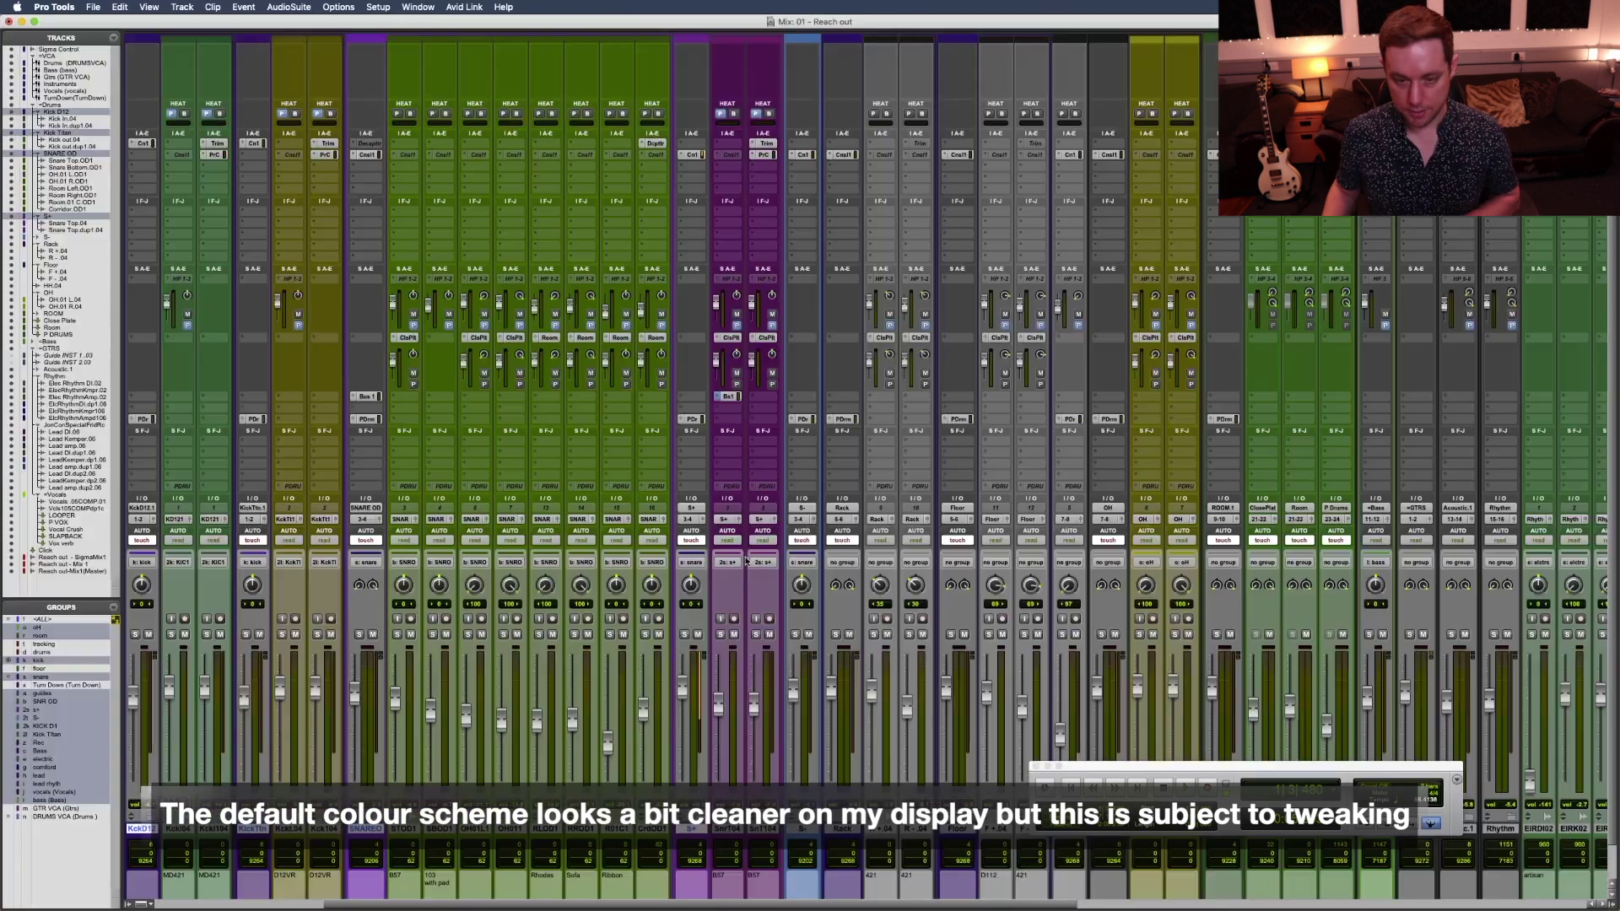
pyautogui.hscroll(-5, 855, 402)
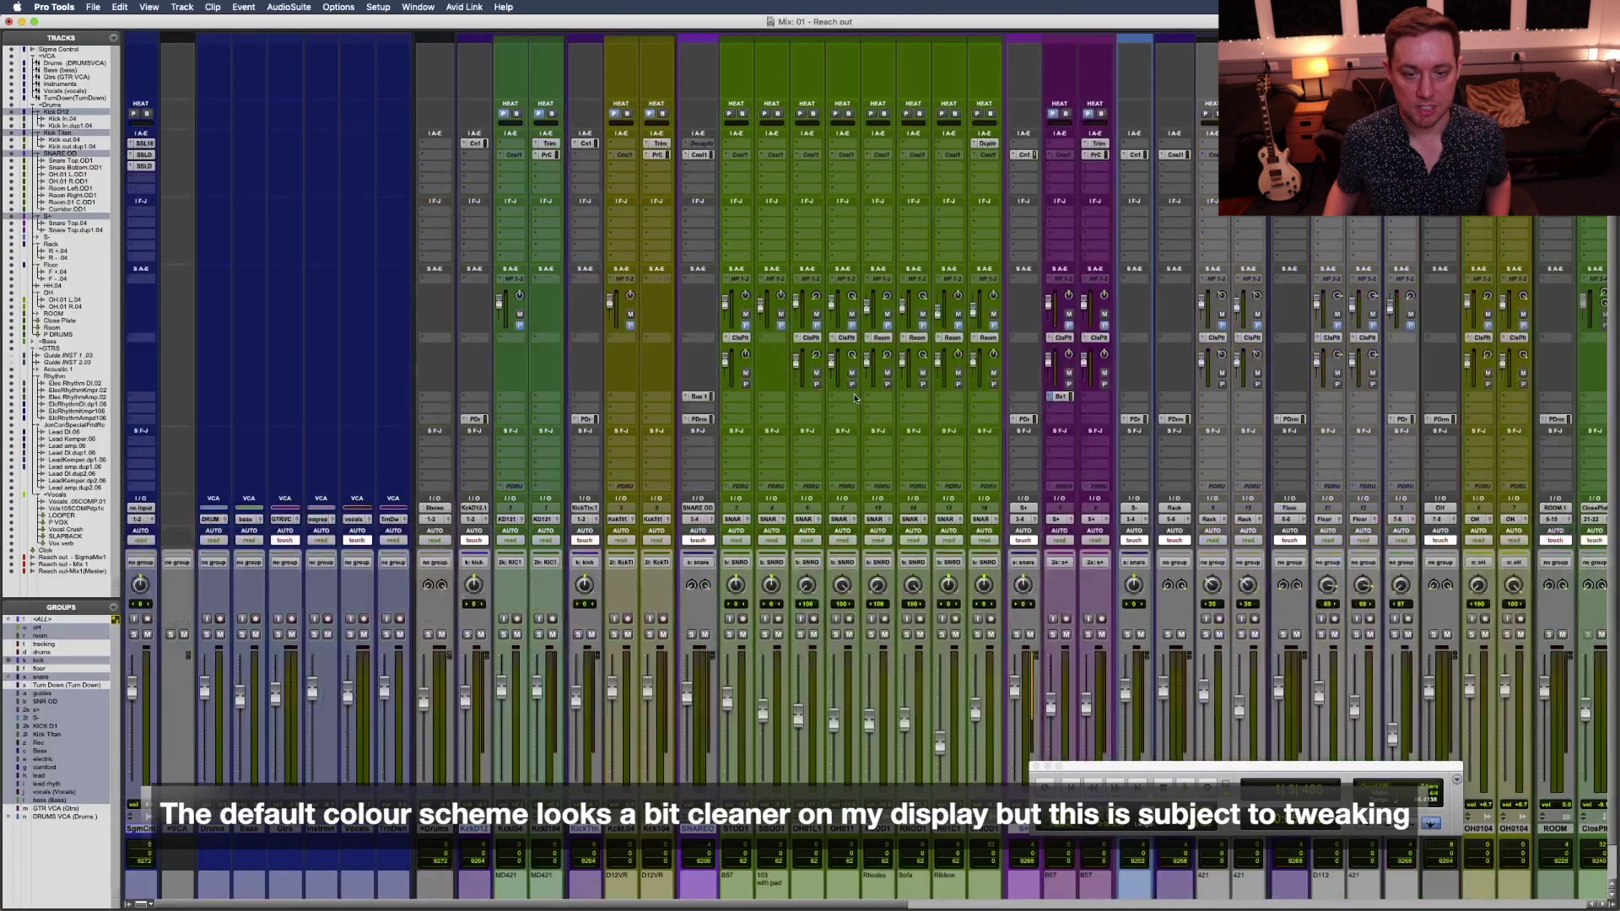
pyautogui.hscroll(20, 854, 398)
pyautogui.hscroll(-20, 855, 398)
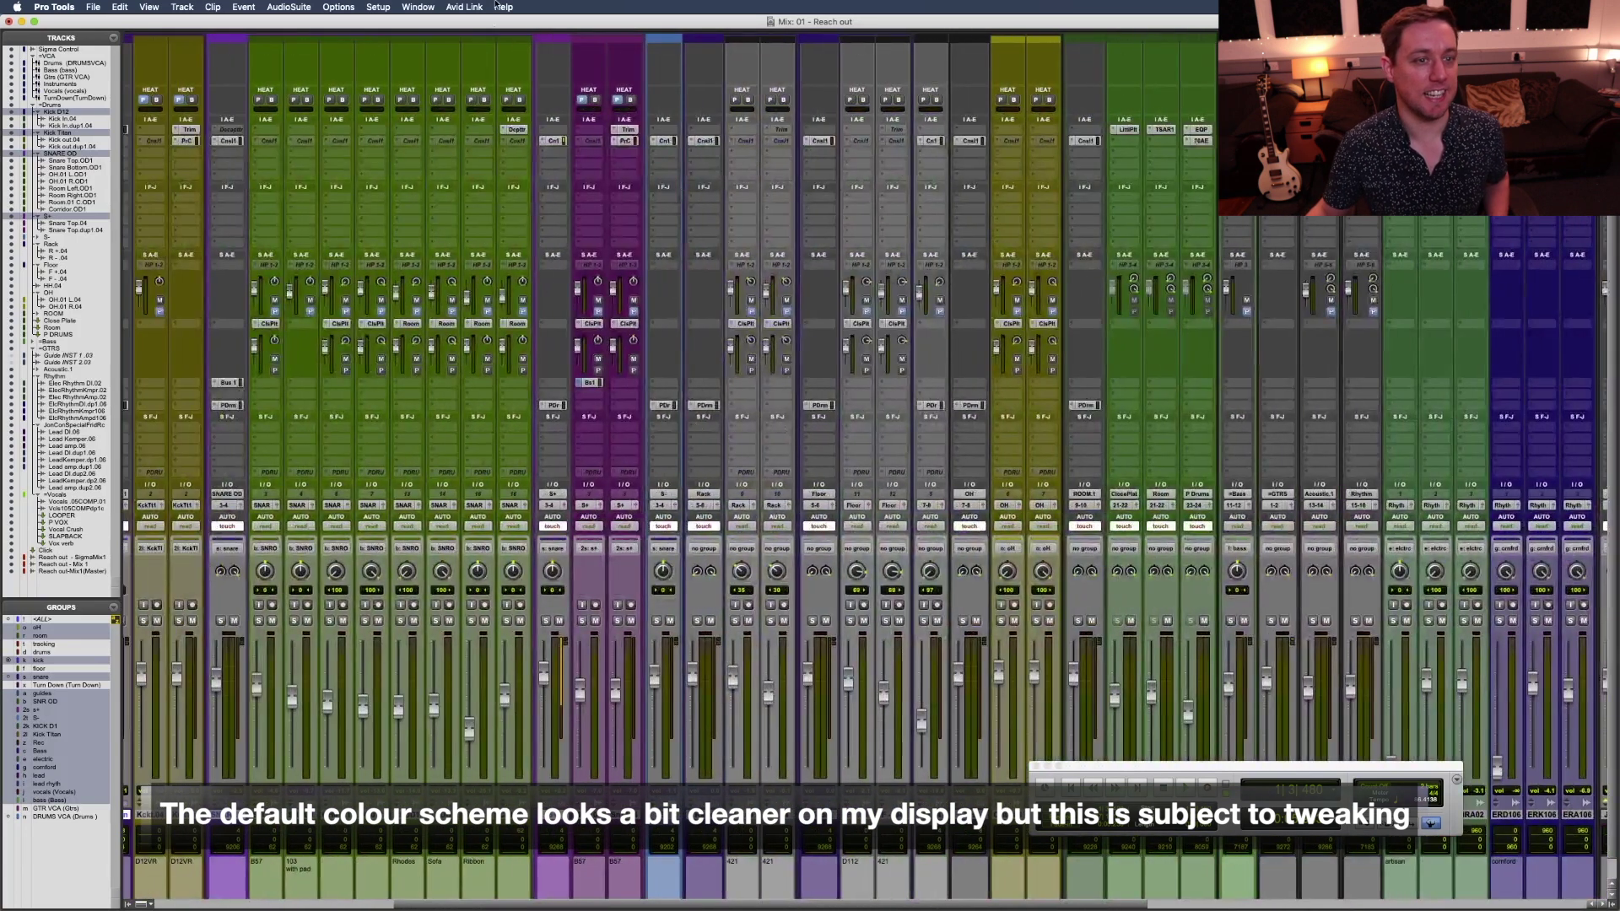
# Open the Color Palette, place it over the mixer, and expand its UI Customization and General settings.
pyautogui.click(418, 7)
pyautogui.click(506, 317)
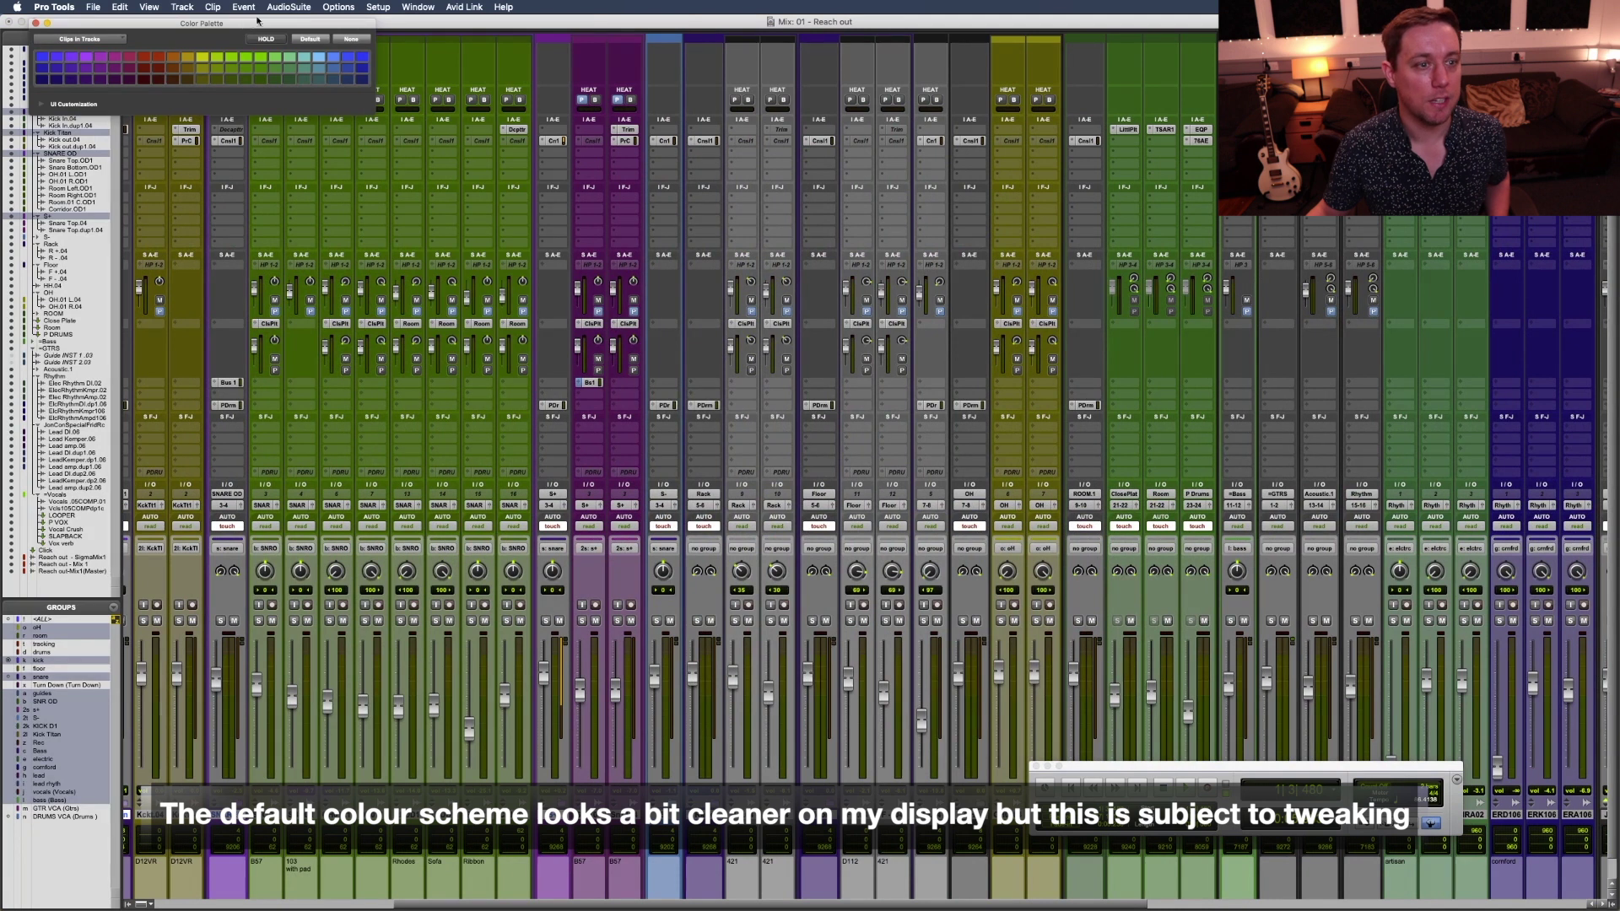
pyautogui.moveTo(120, 95); pyautogui.dragTo(1069, 281)
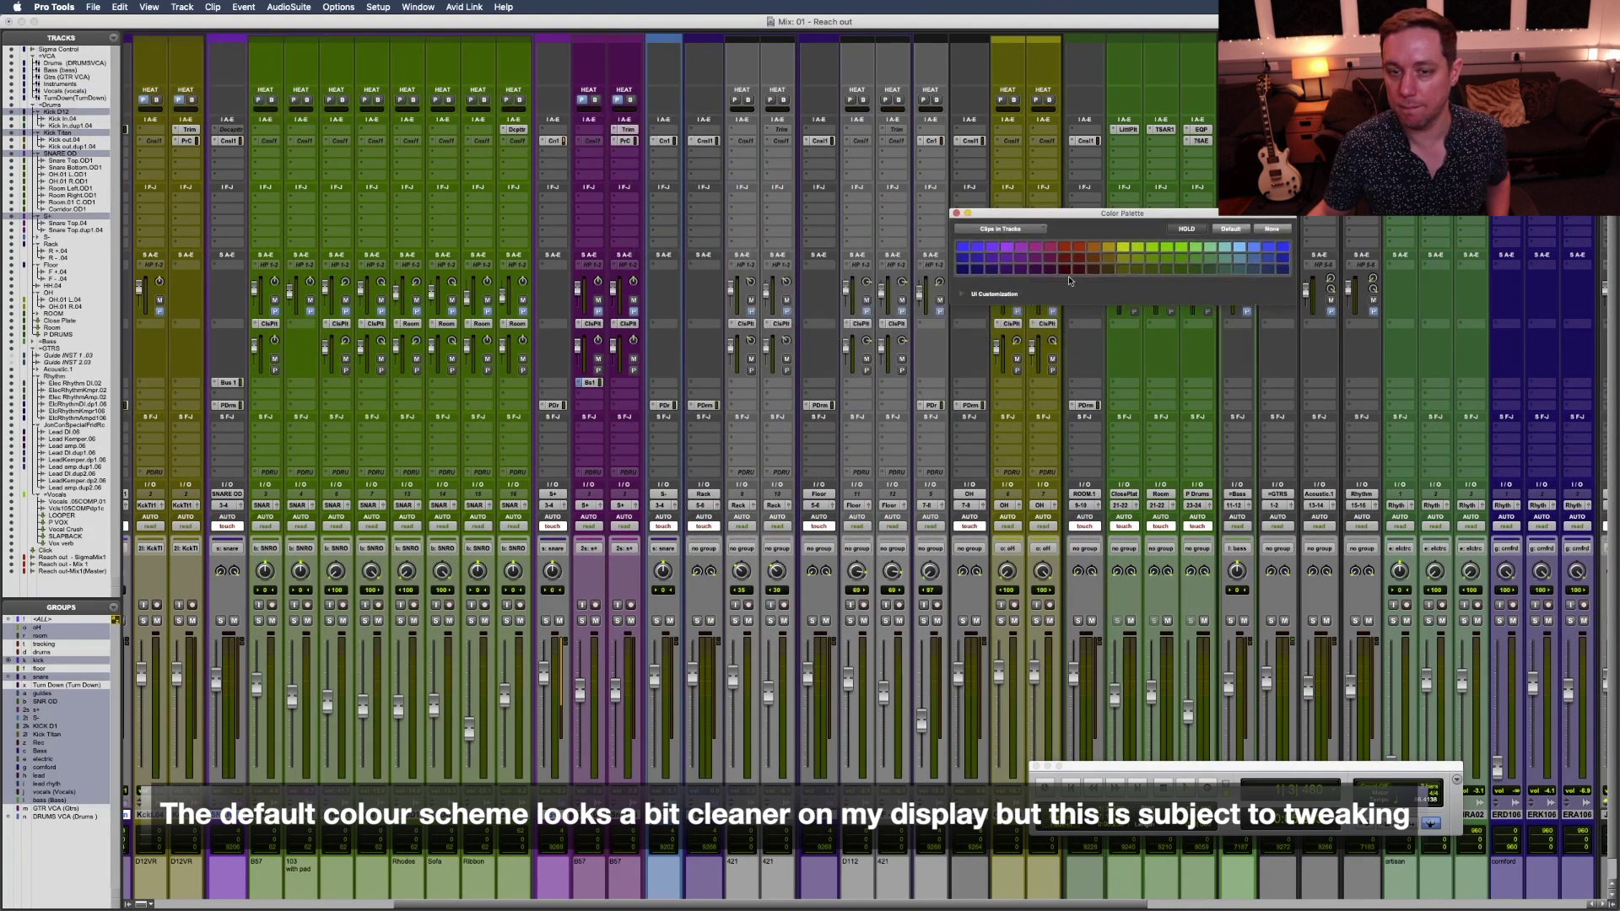
pyautogui.click(962, 294)
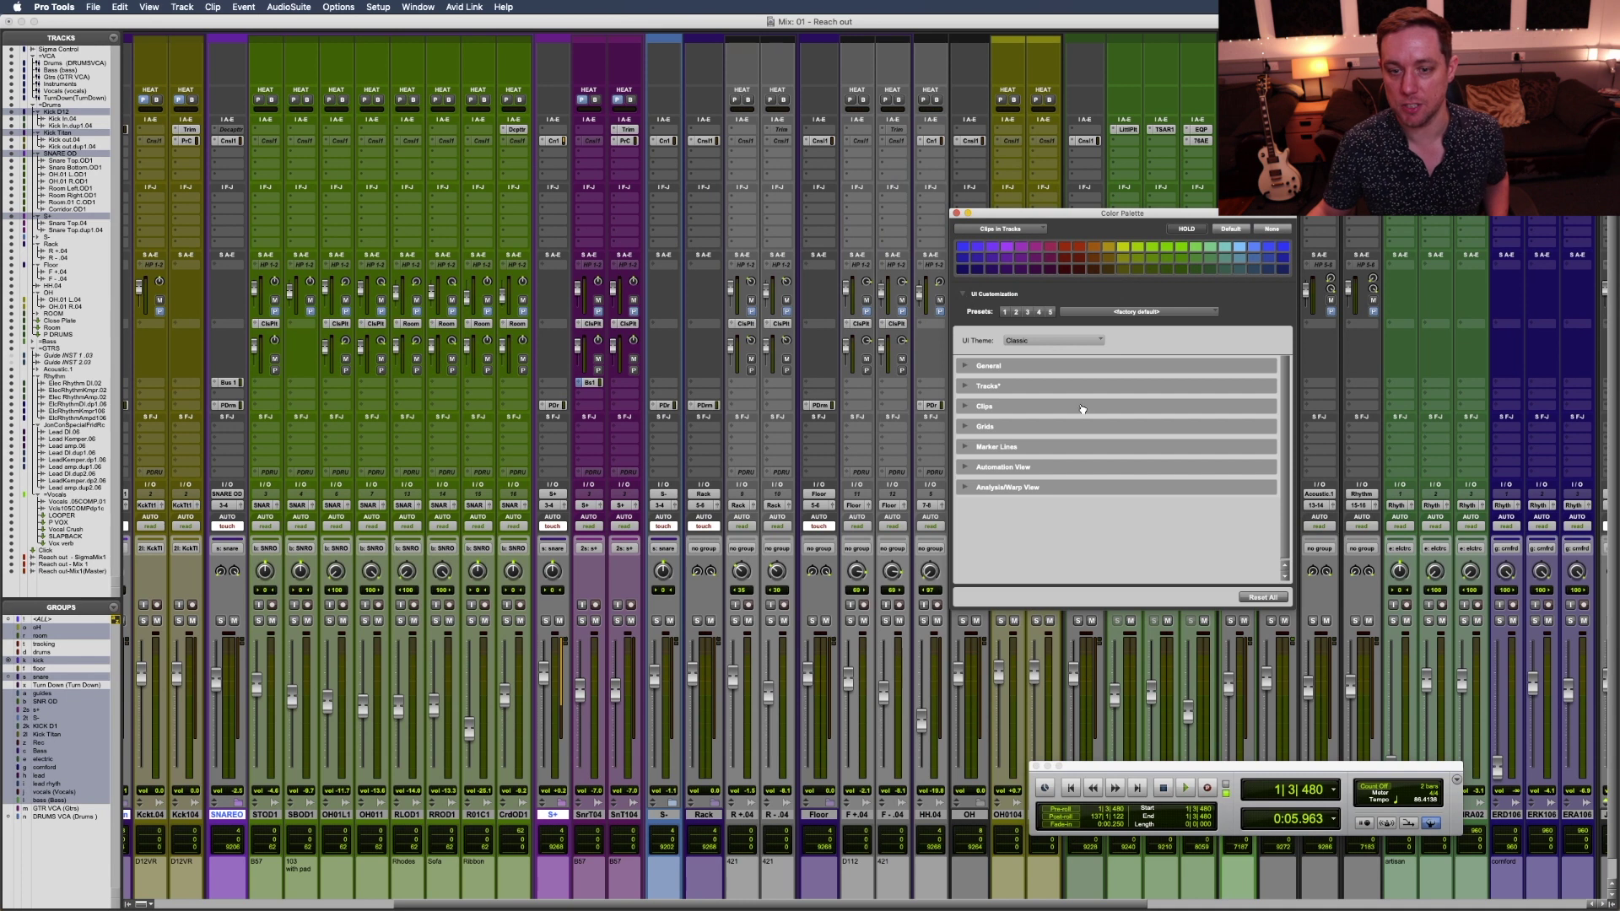
pyautogui.click(966, 365)
# Try several Text Brightness levels on the mixer and set Text Brightness to 100.
pyautogui.press('super+equal')
pyautogui.press('super+equal')
pyautogui.moveTo(1102, 388); pyautogui.dragTo(1141, 386)
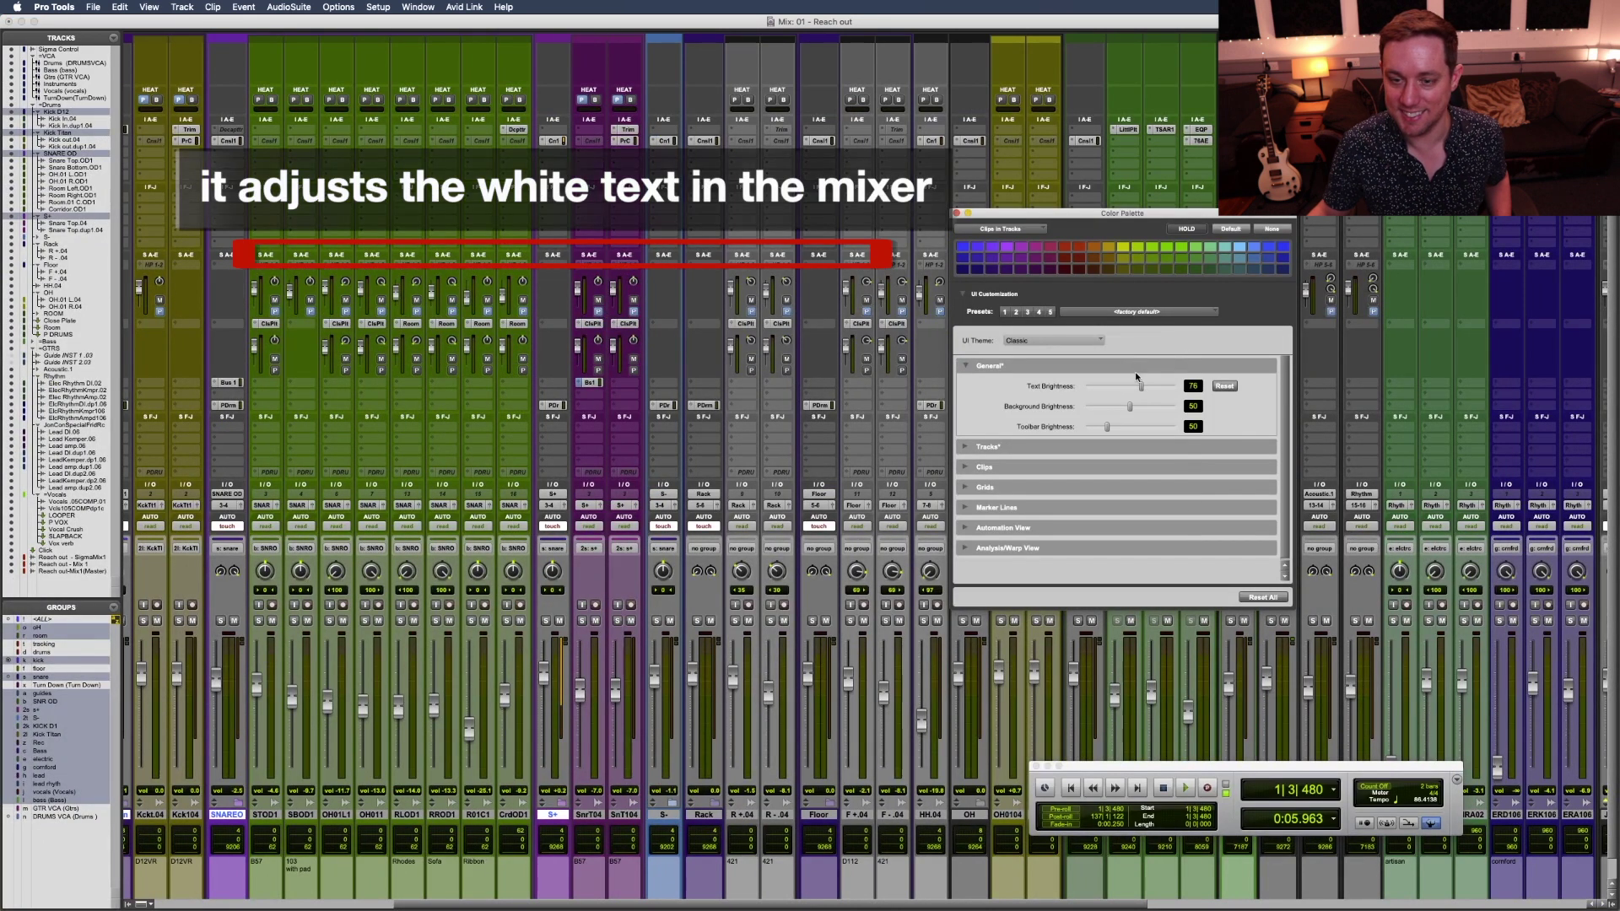
pyautogui.moveTo(1106, 388); pyautogui.dragTo(1098, 389)
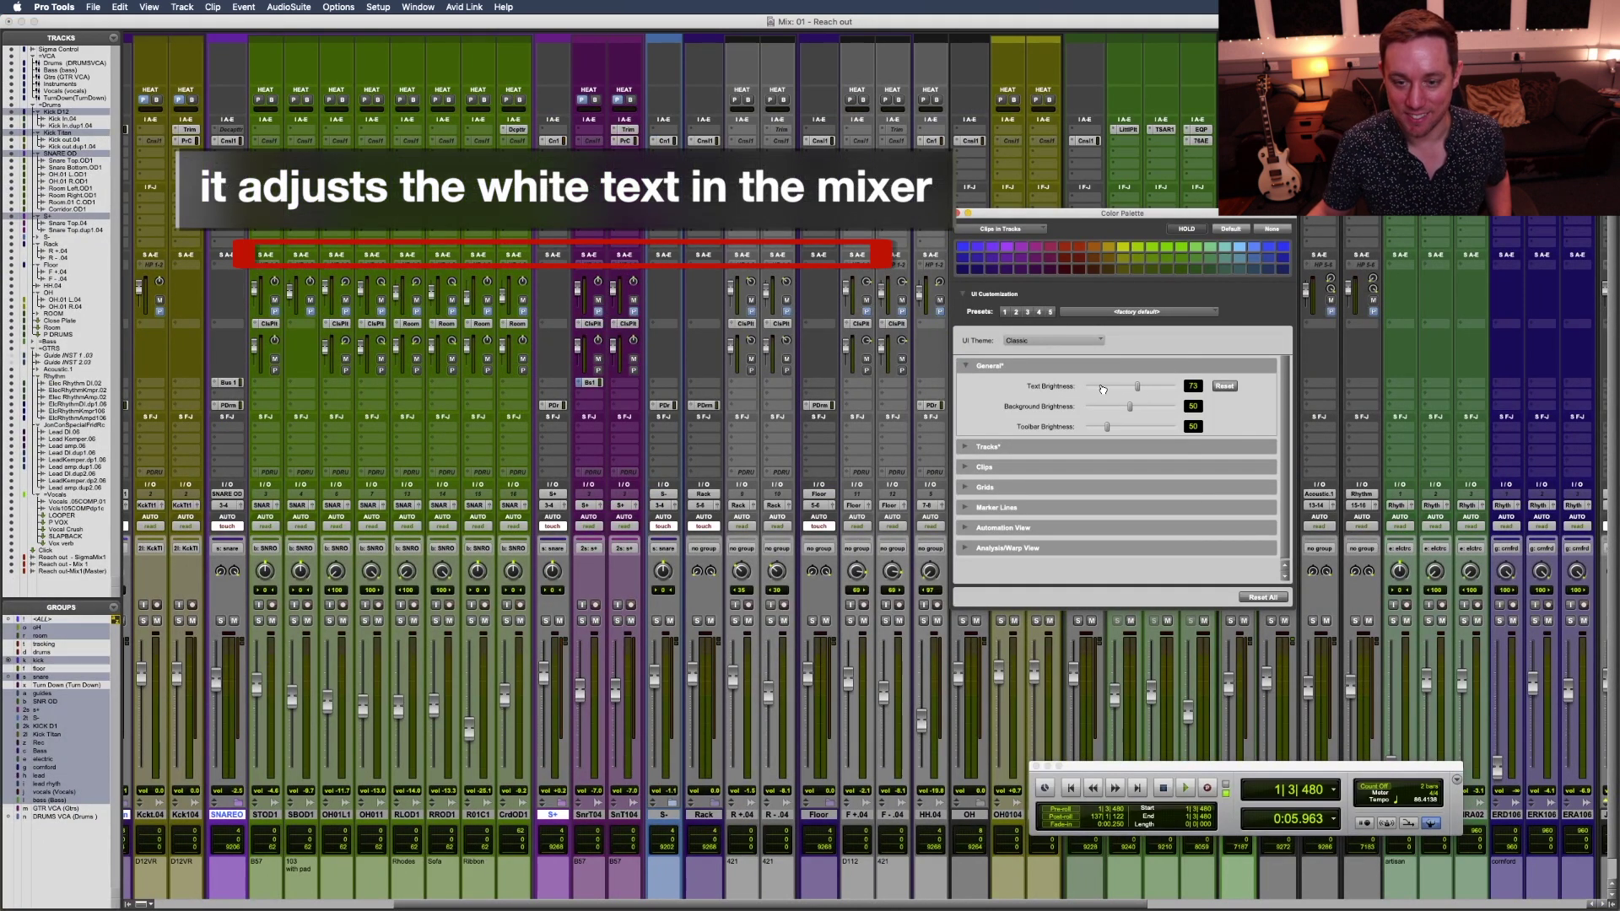
pyautogui.click(1096, 389)
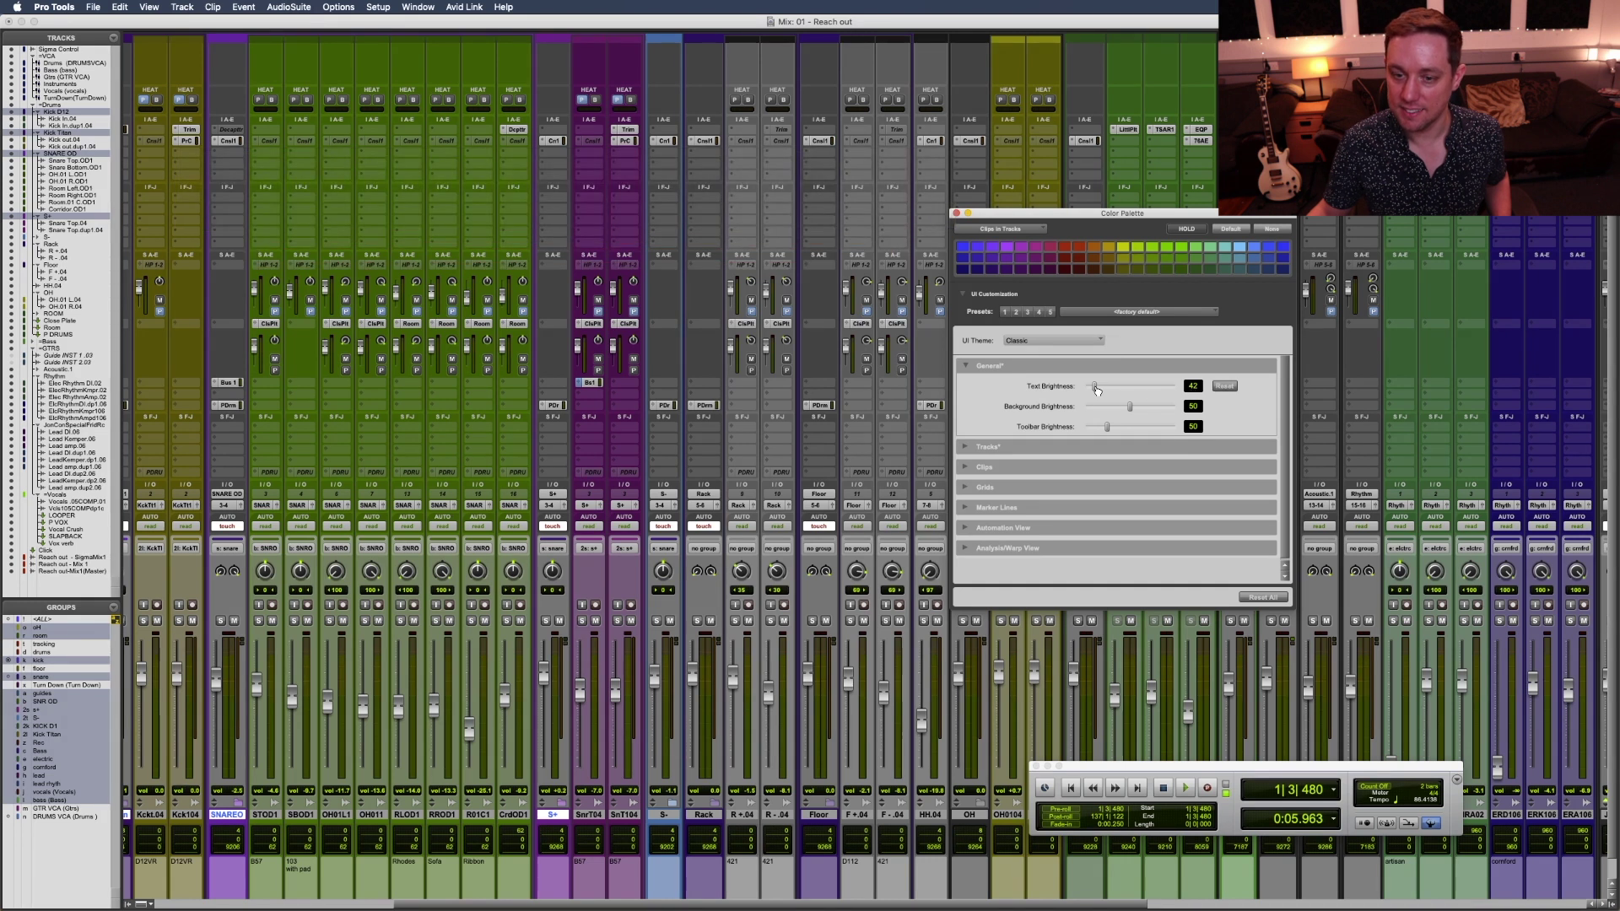
pyautogui.moveTo(1094, 385); pyautogui.dragTo(1177, 386)
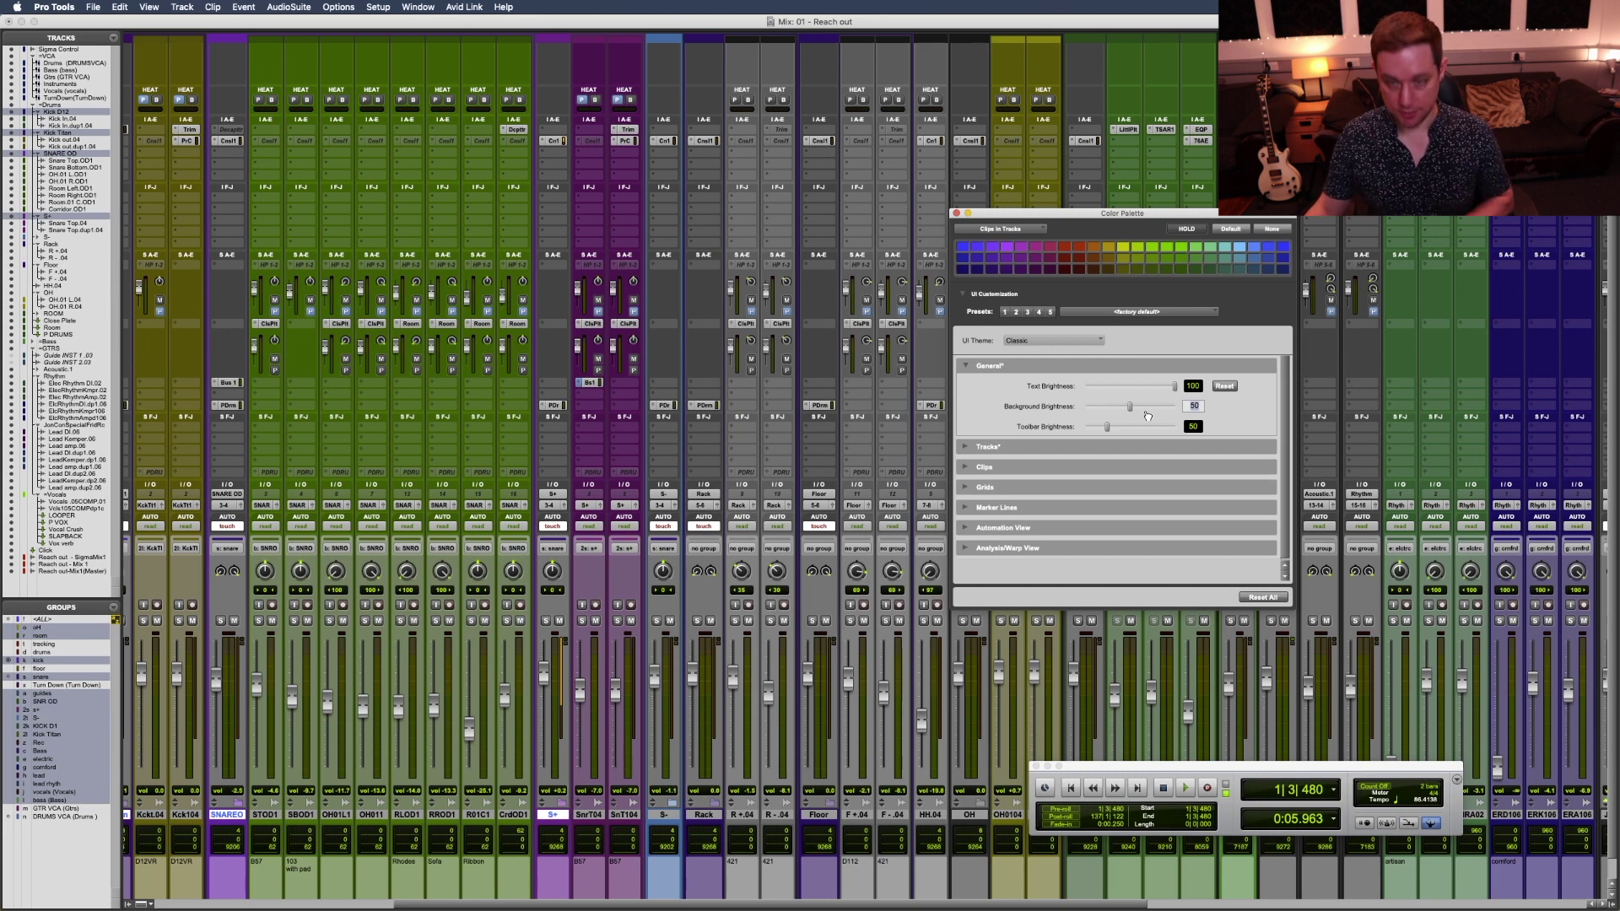
# Set Background Brightness to 55 with the Edit window shown behind the palette.
pyautogui.press('super+equal')
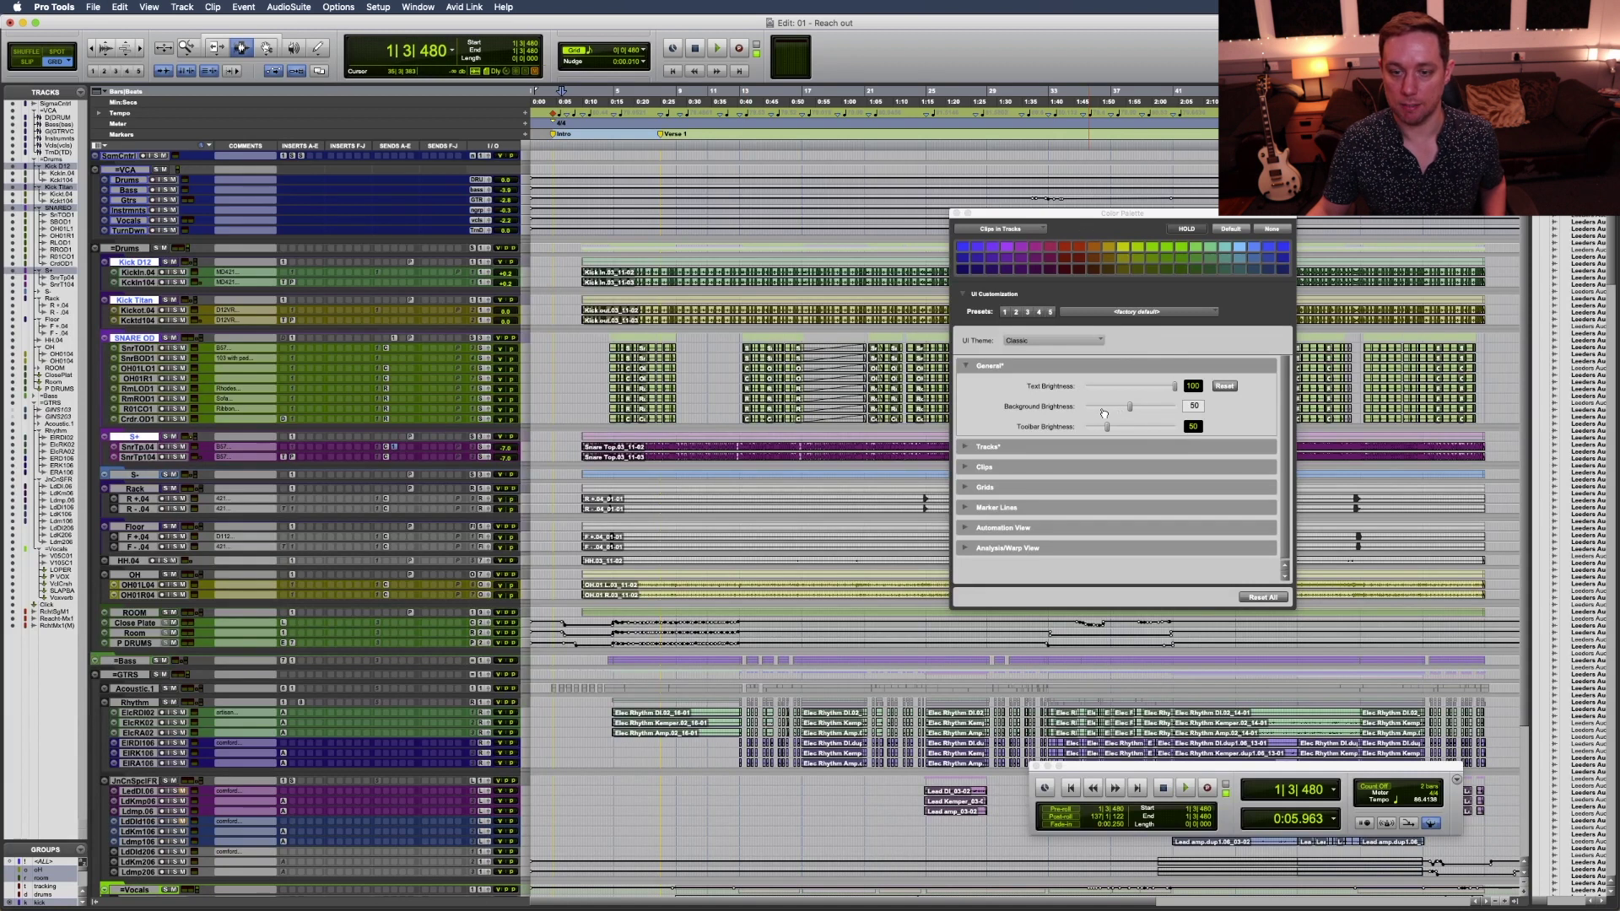
pyautogui.moveTo(1098, 411); pyautogui.dragTo(1135, 408)
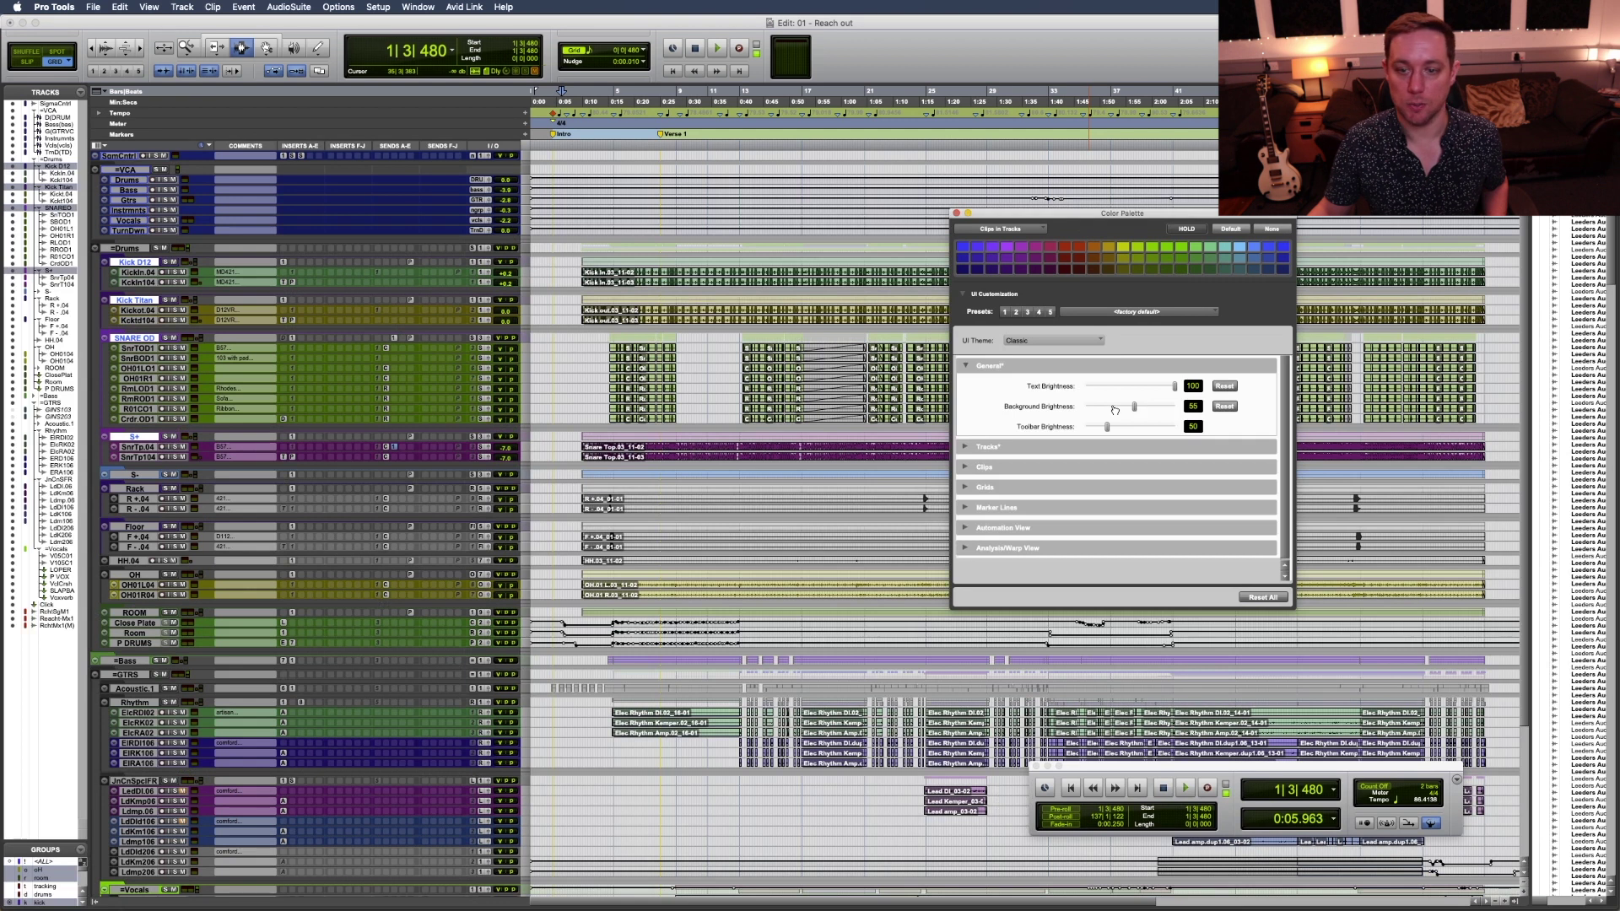
# Try Background Brightness at 22, reset it, and set it to 40 and finally to 45.
pyautogui.click(1105, 409)
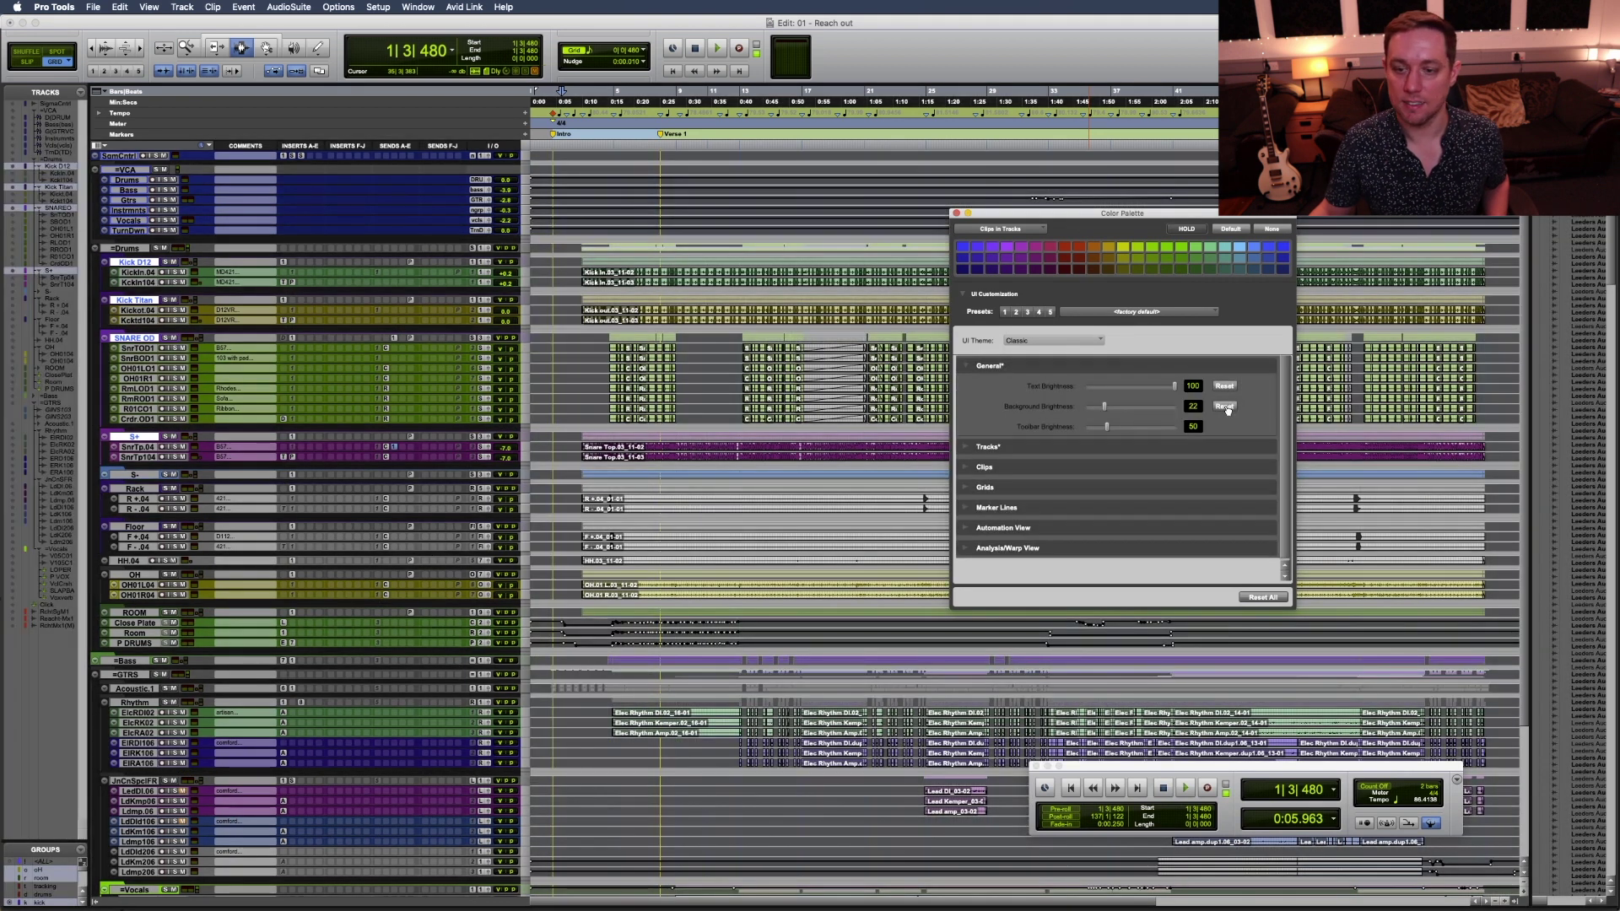
pyautogui.click(1224, 406)
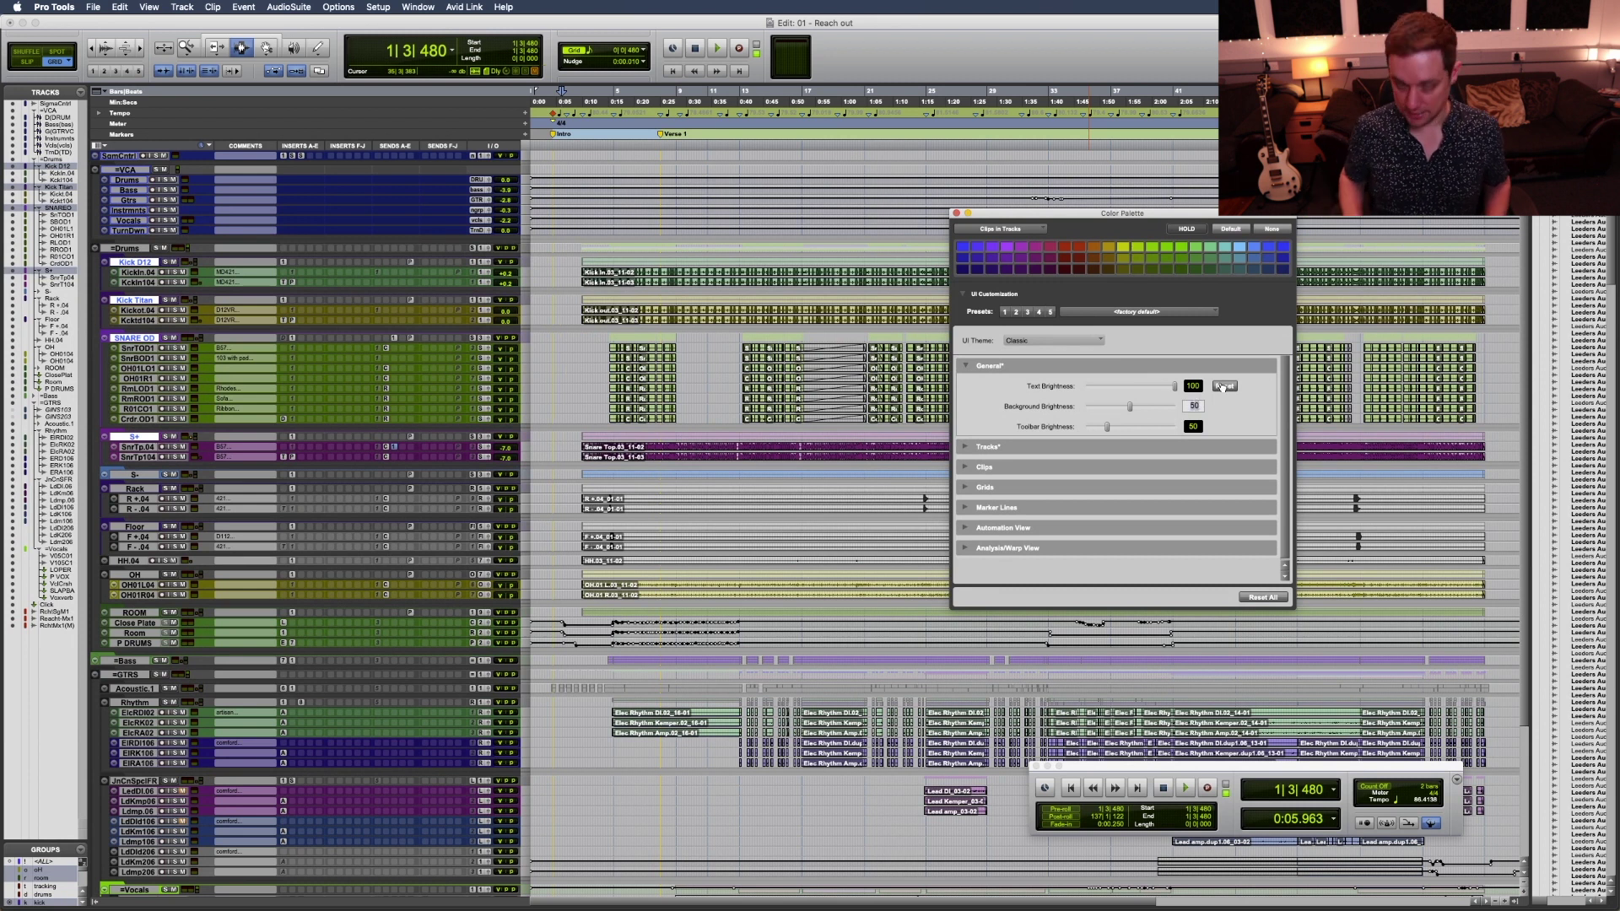
pyautogui.write('40')
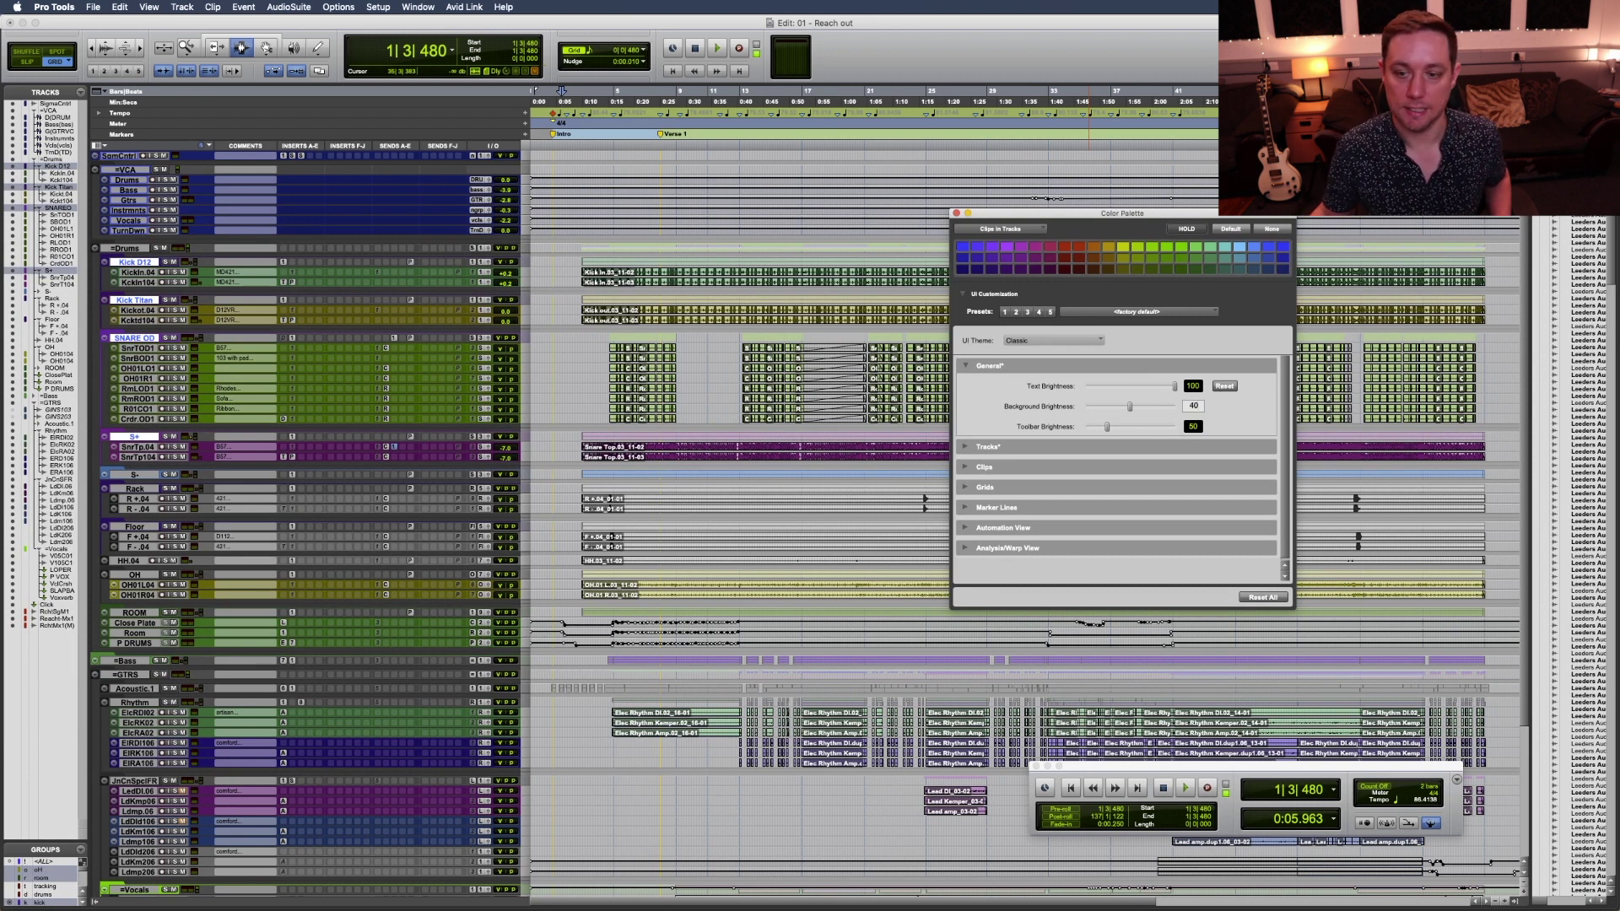
pyautogui.press('Return')
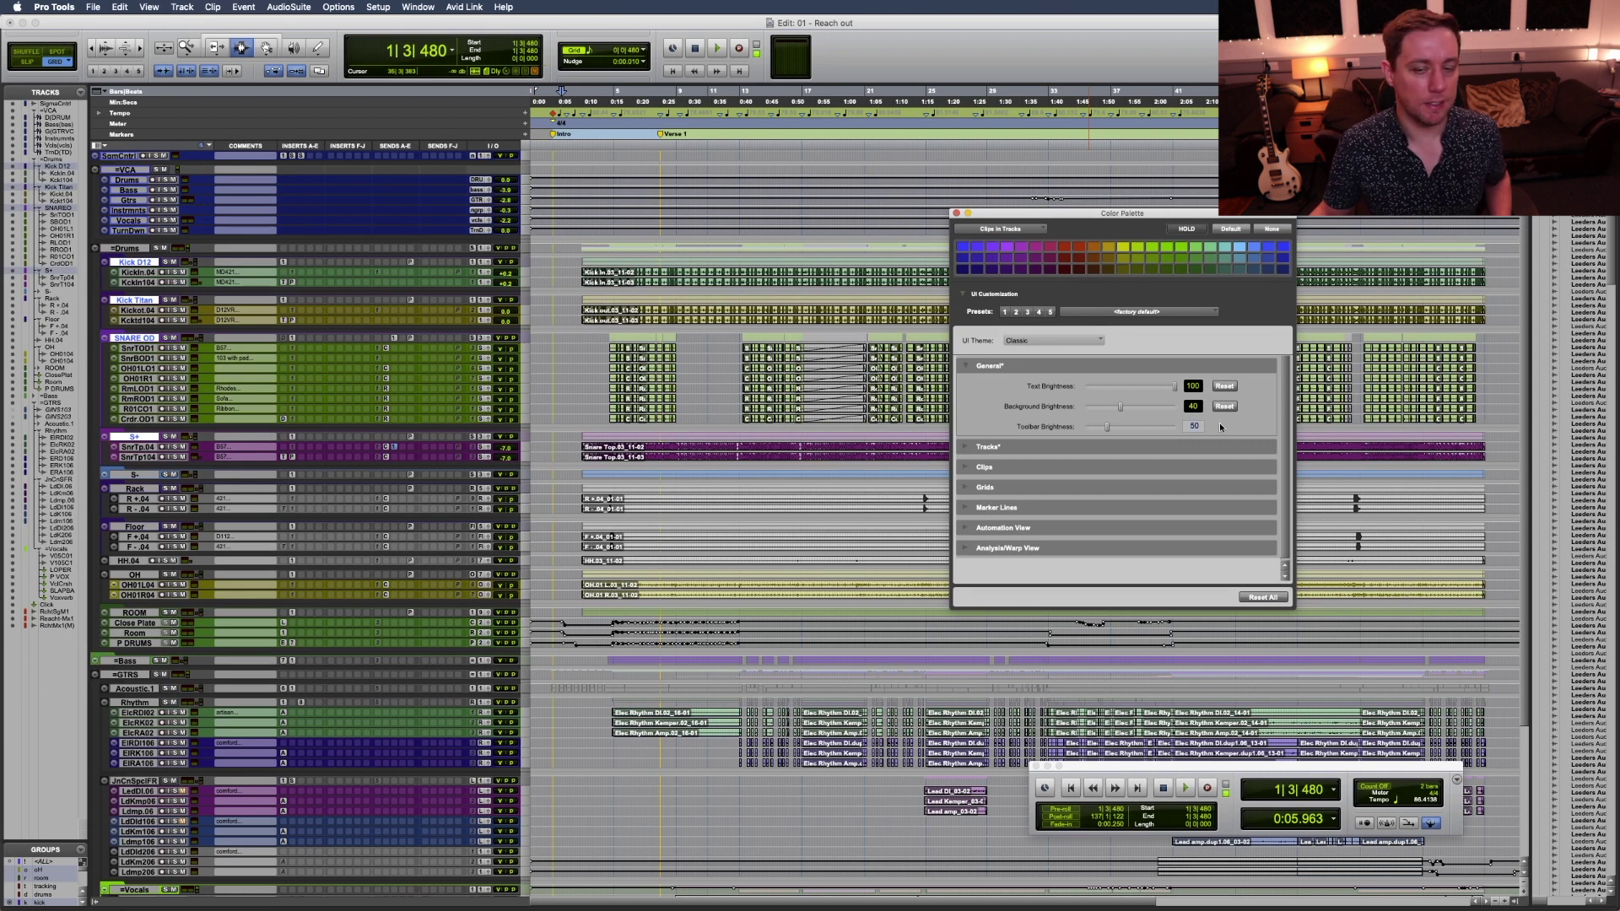
pyautogui.moveTo(1202, 408); pyautogui.dragTo(1154, 412)
pyautogui.write('45')
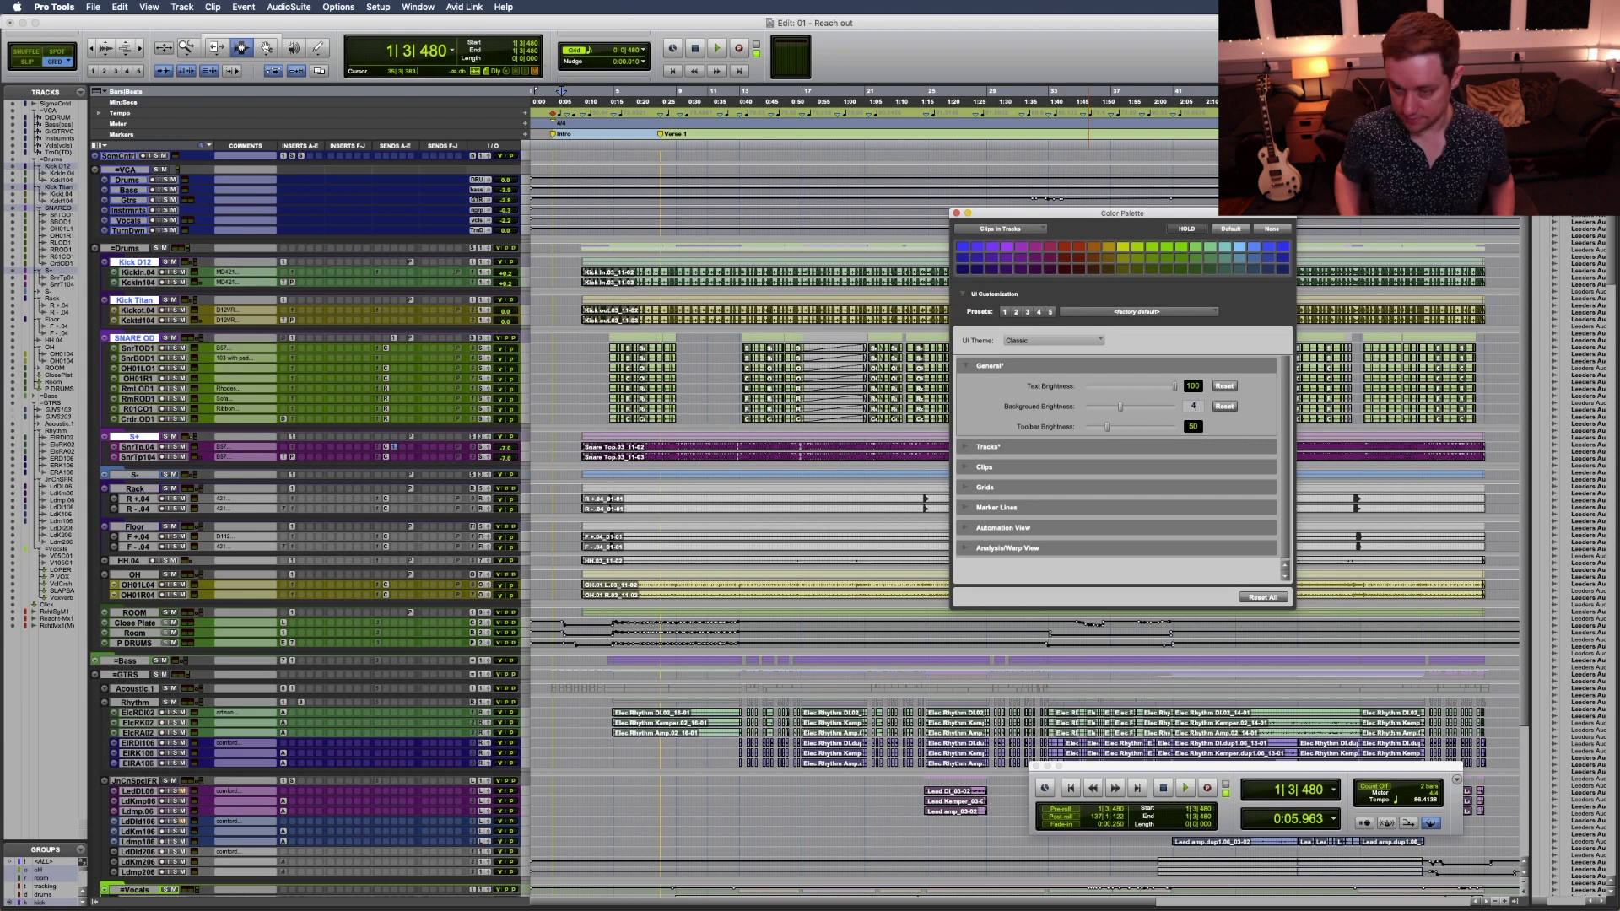
pyautogui.press('Return')
# Try Toolbar Brightness, restore all General brightness settings to 50, and show the Tracks settings in place of General.
pyautogui.moveTo(1106, 428); pyautogui.dragTo(1102, 433)
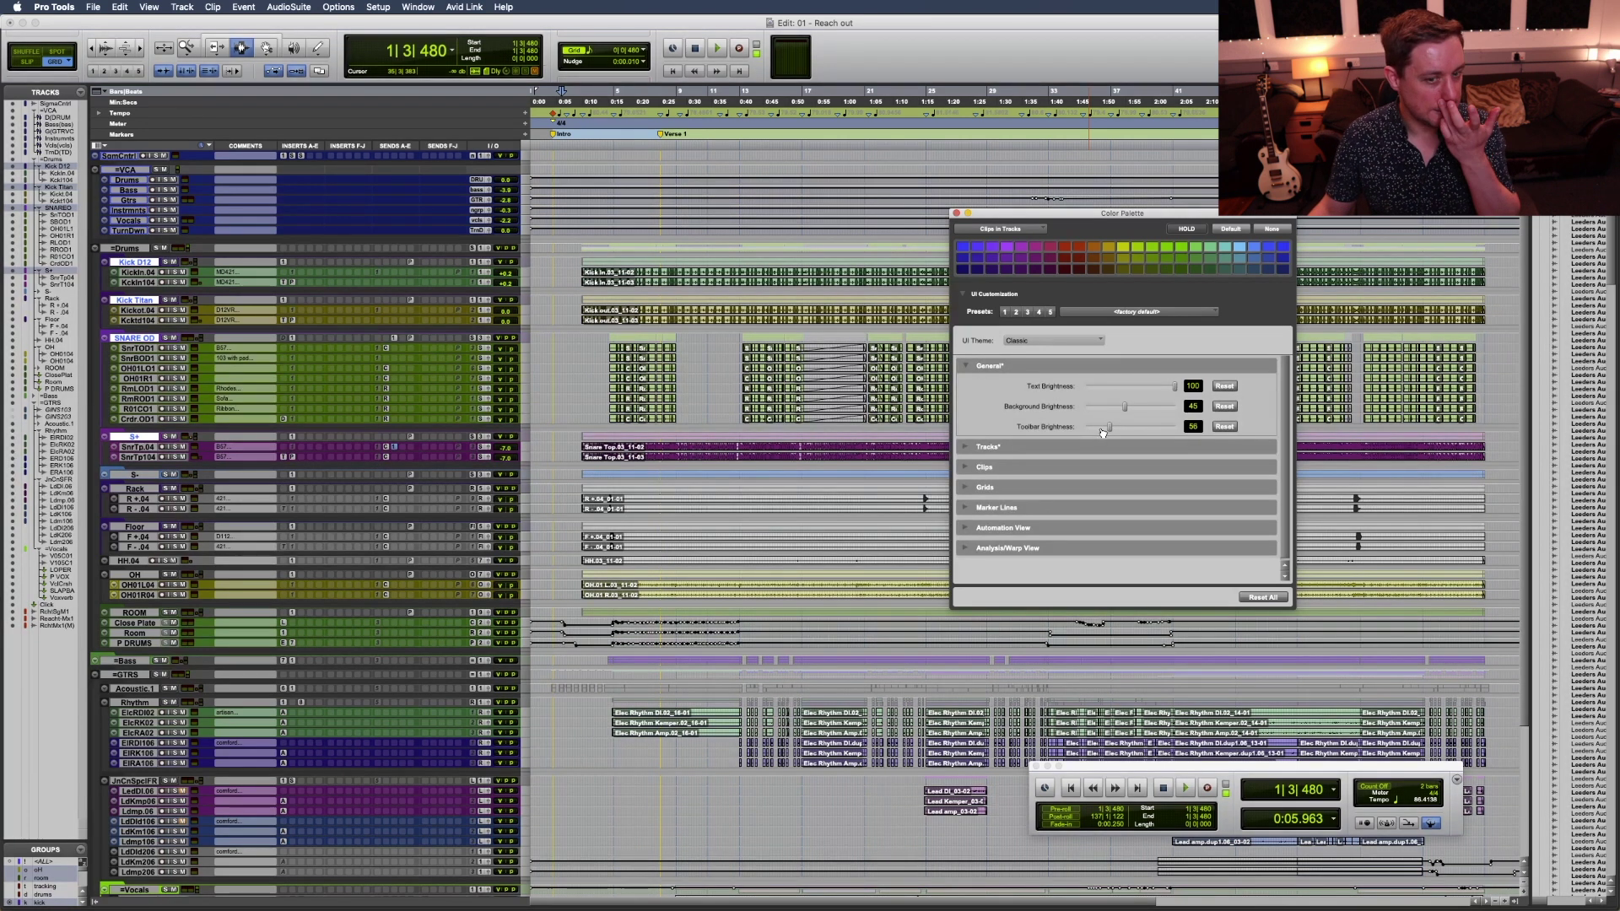
pyautogui.click(1102, 433)
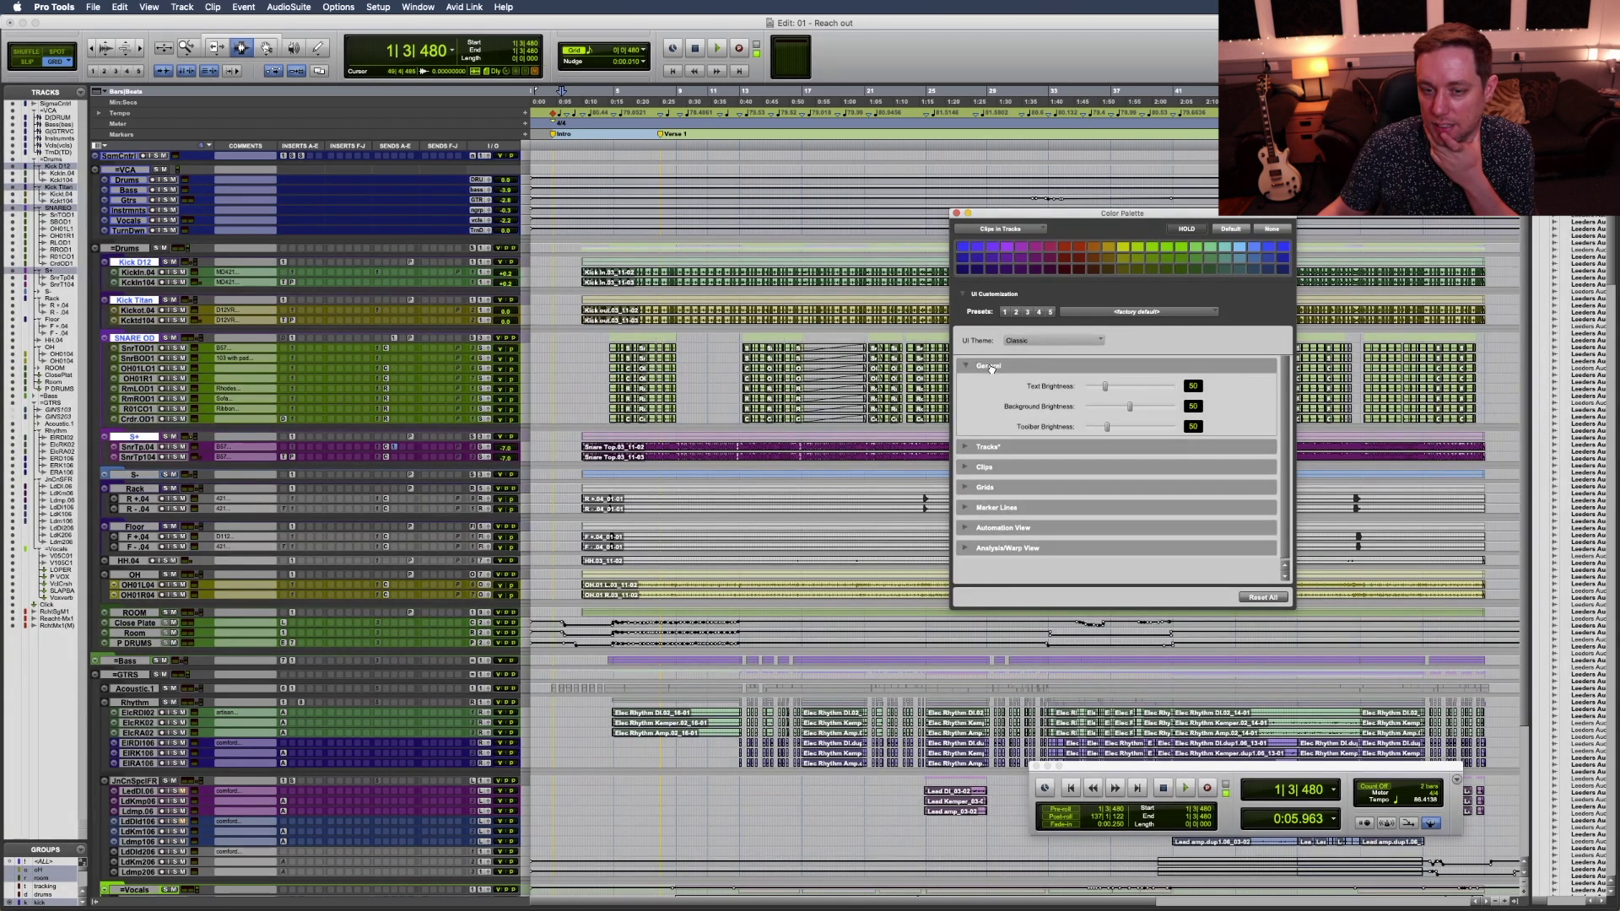
pyautogui.click(963, 367)
pyautogui.click(1105, 387)
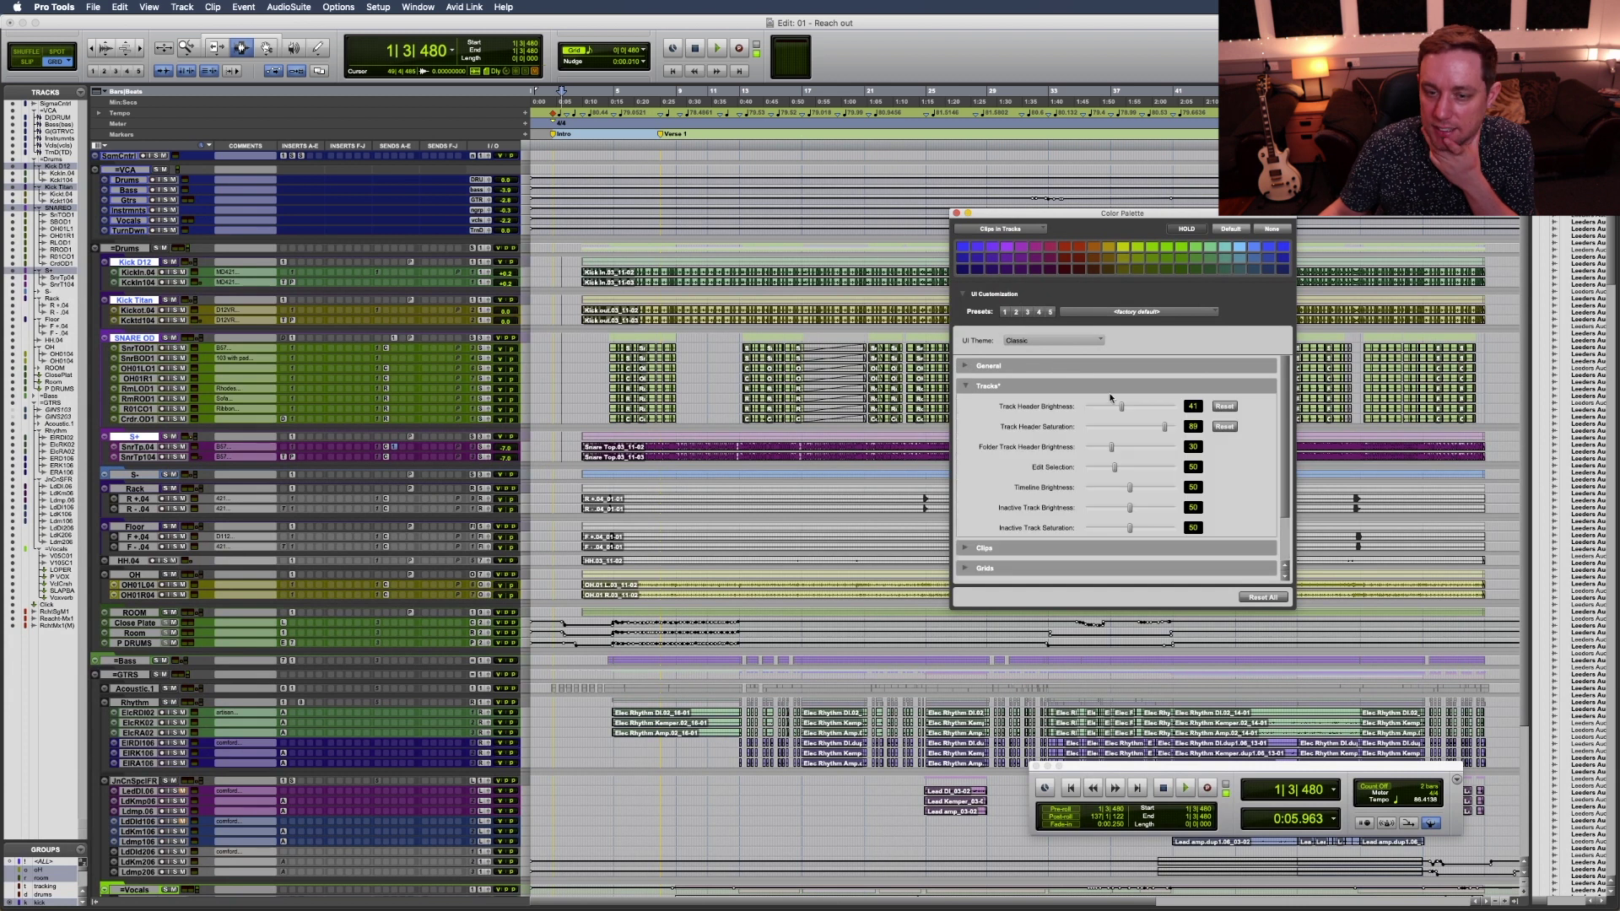
# Try Track Header Brightness at 100 and reset it, and set Track Header Saturation to 96 after trying its default.
pyautogui.moveTo(1144, 411); pyautogui.dragTo(1098, 401)
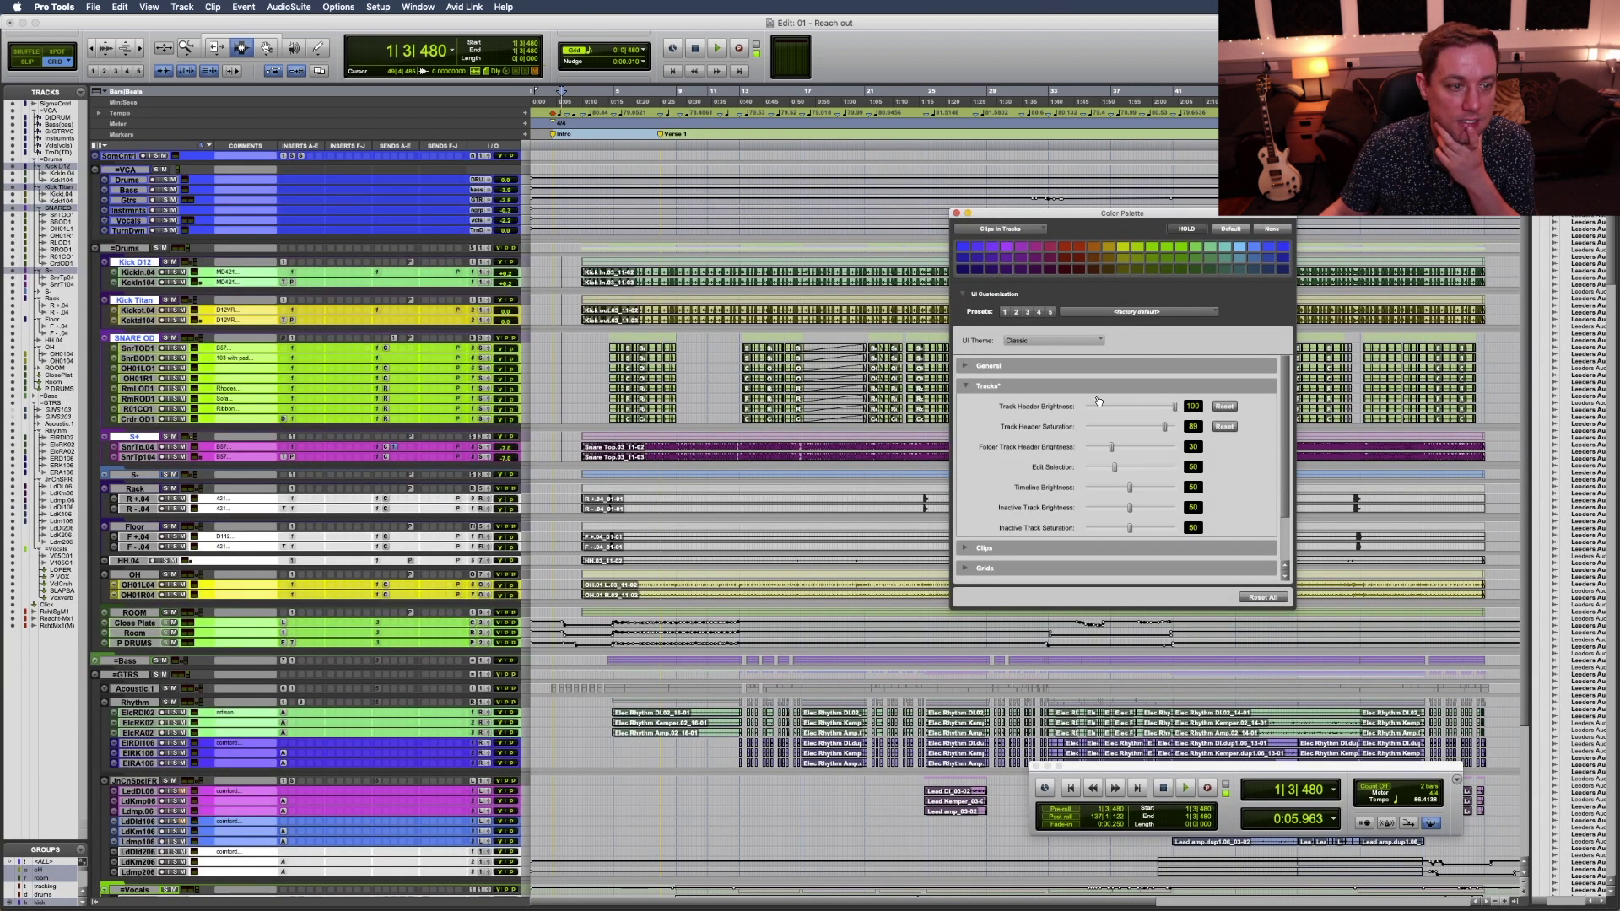
pyautogui.click(1224, 406)
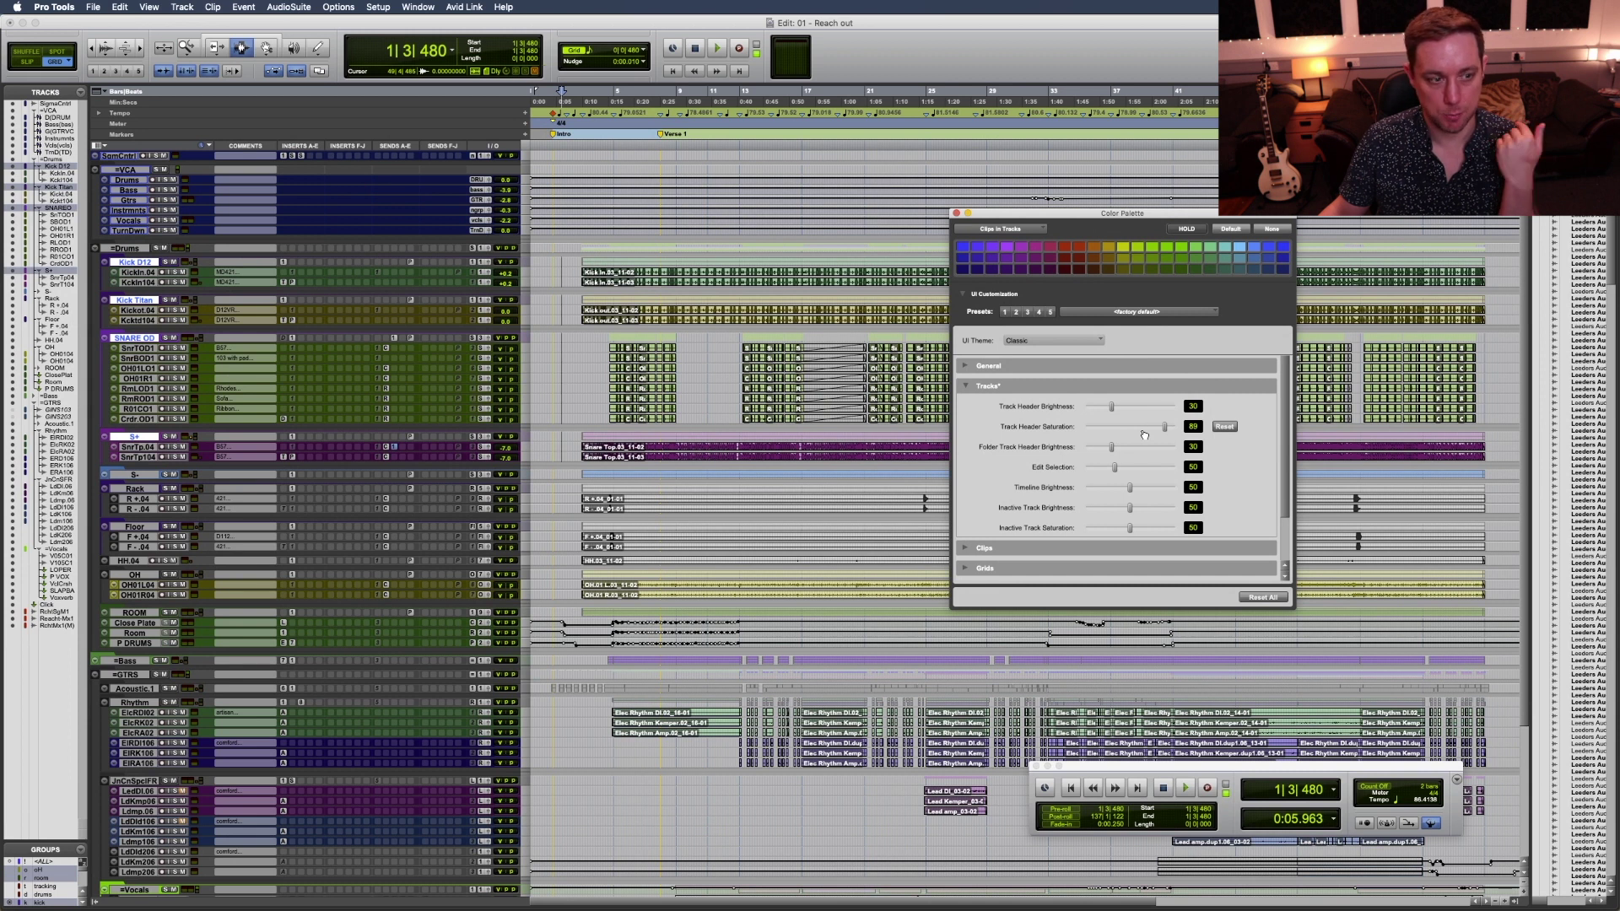
pyautogui.click(1224, 426)
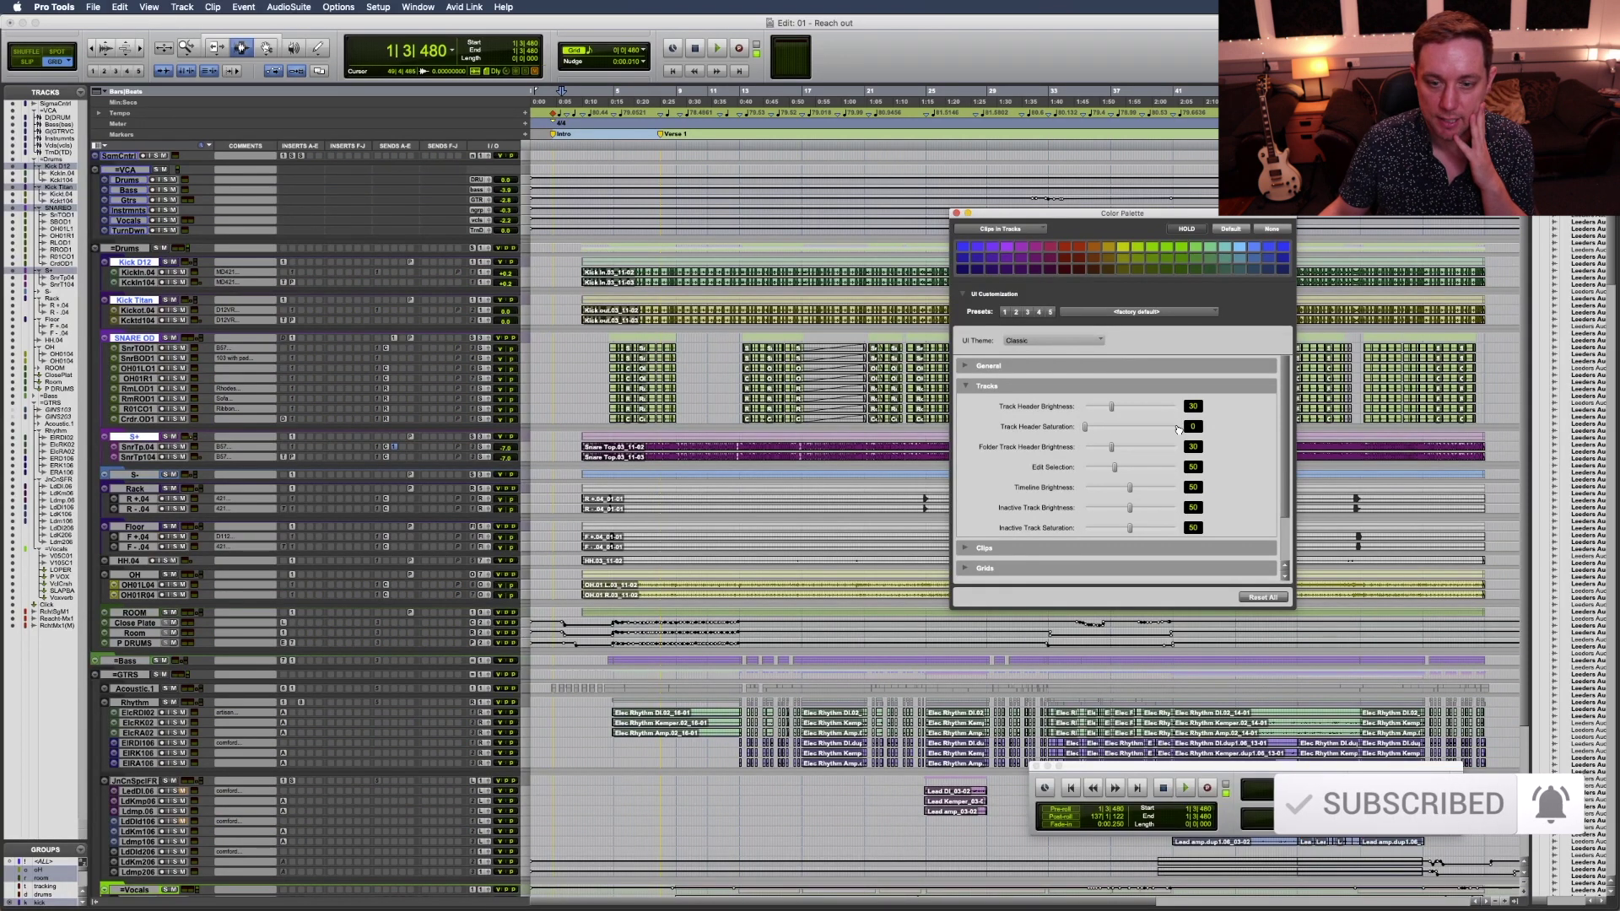
pyautogui.moveTo(1087, 428); pyautogui.dragTo(1172, 427)
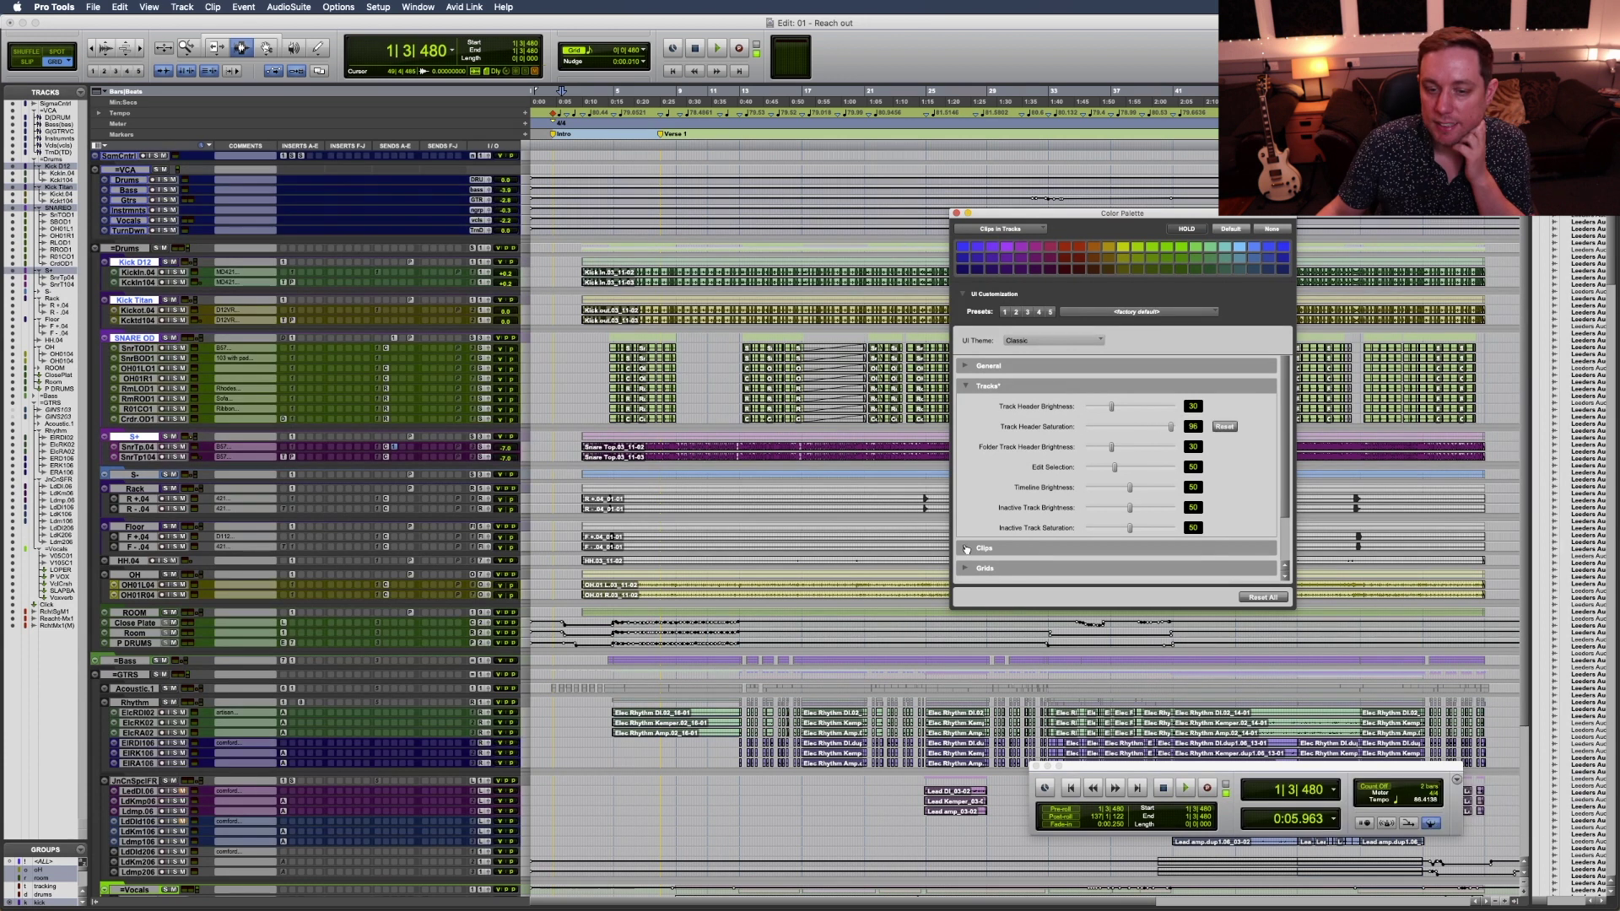
# Expand the Clips settings and set Waveform Brightness to 84 and Background Brightness to 70.
pyautogui.click(964, 547)
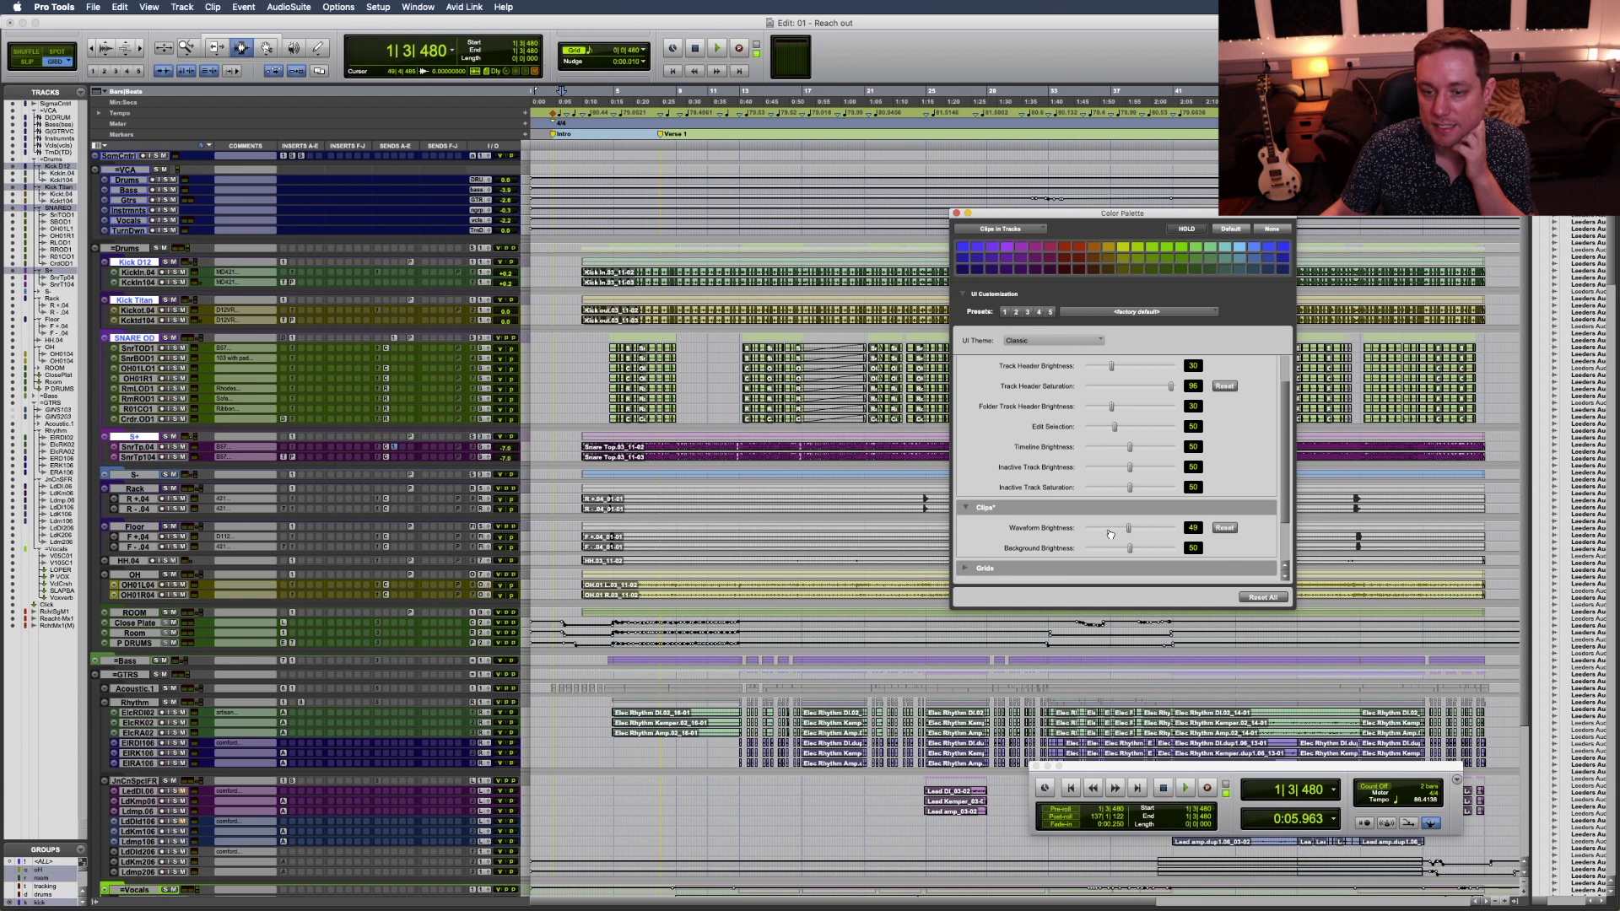
pyautogui.moveTo(1102, 533); pyautogui.dragTo(1160, 529)
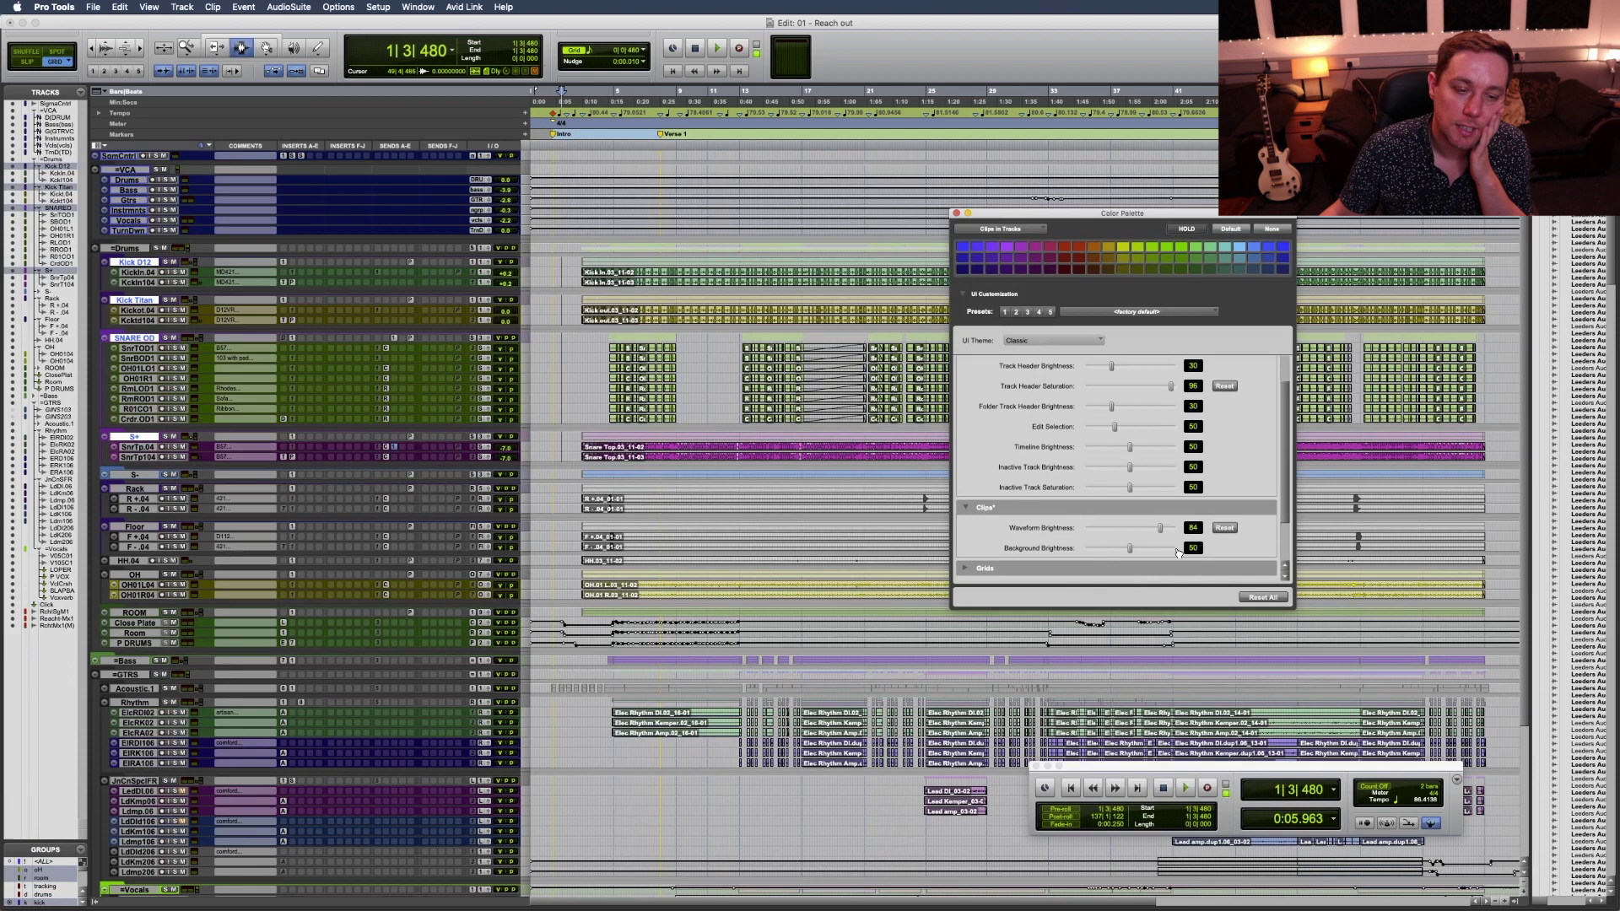
pyautogui.moveTo(1178, 554); pyautogui.dragTo(1179, 553)
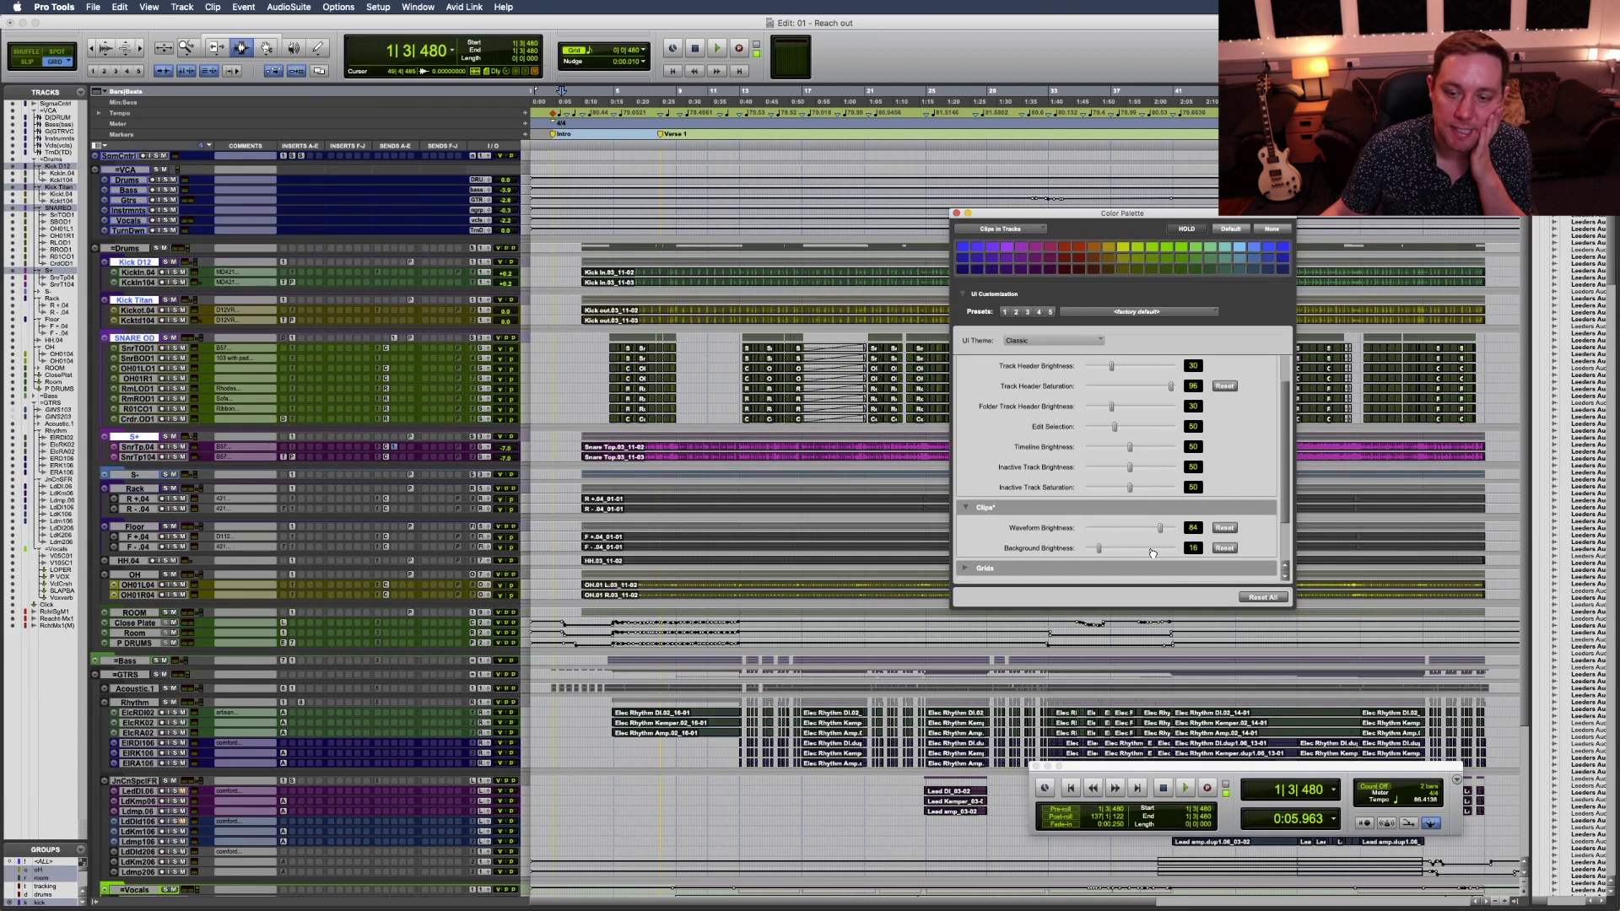
pyautogui.moveTo(1184, 547); pyautogui.dragTo(1180, 544)
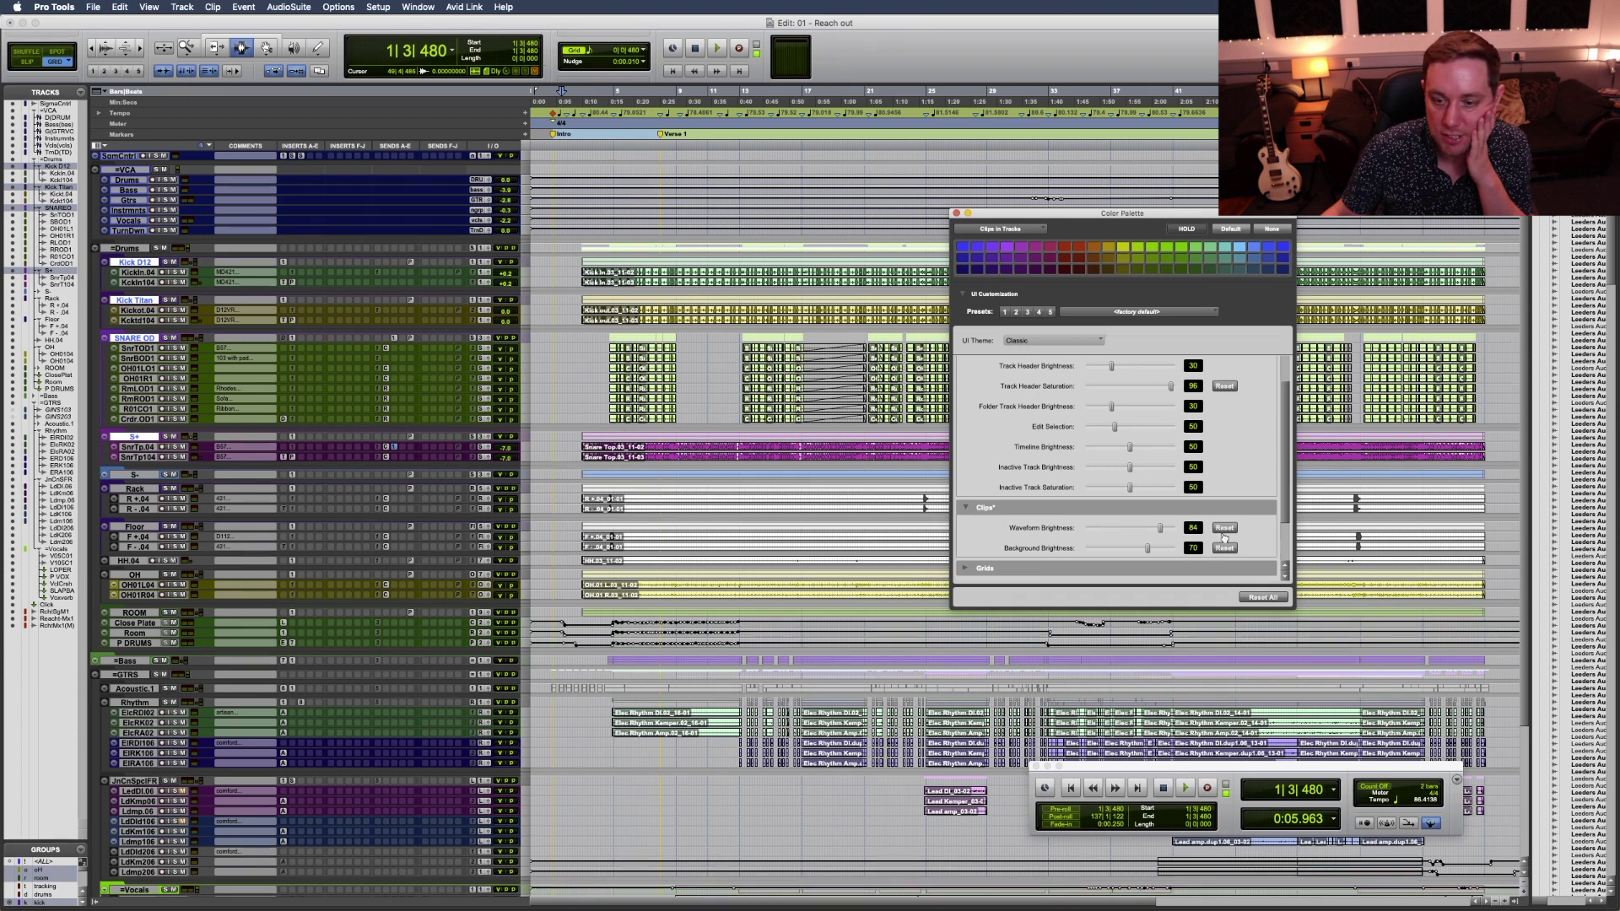
# Reset all UI Customization parameters to their default values and open the list of colour presets.
pyautogui.click(1263, 597)
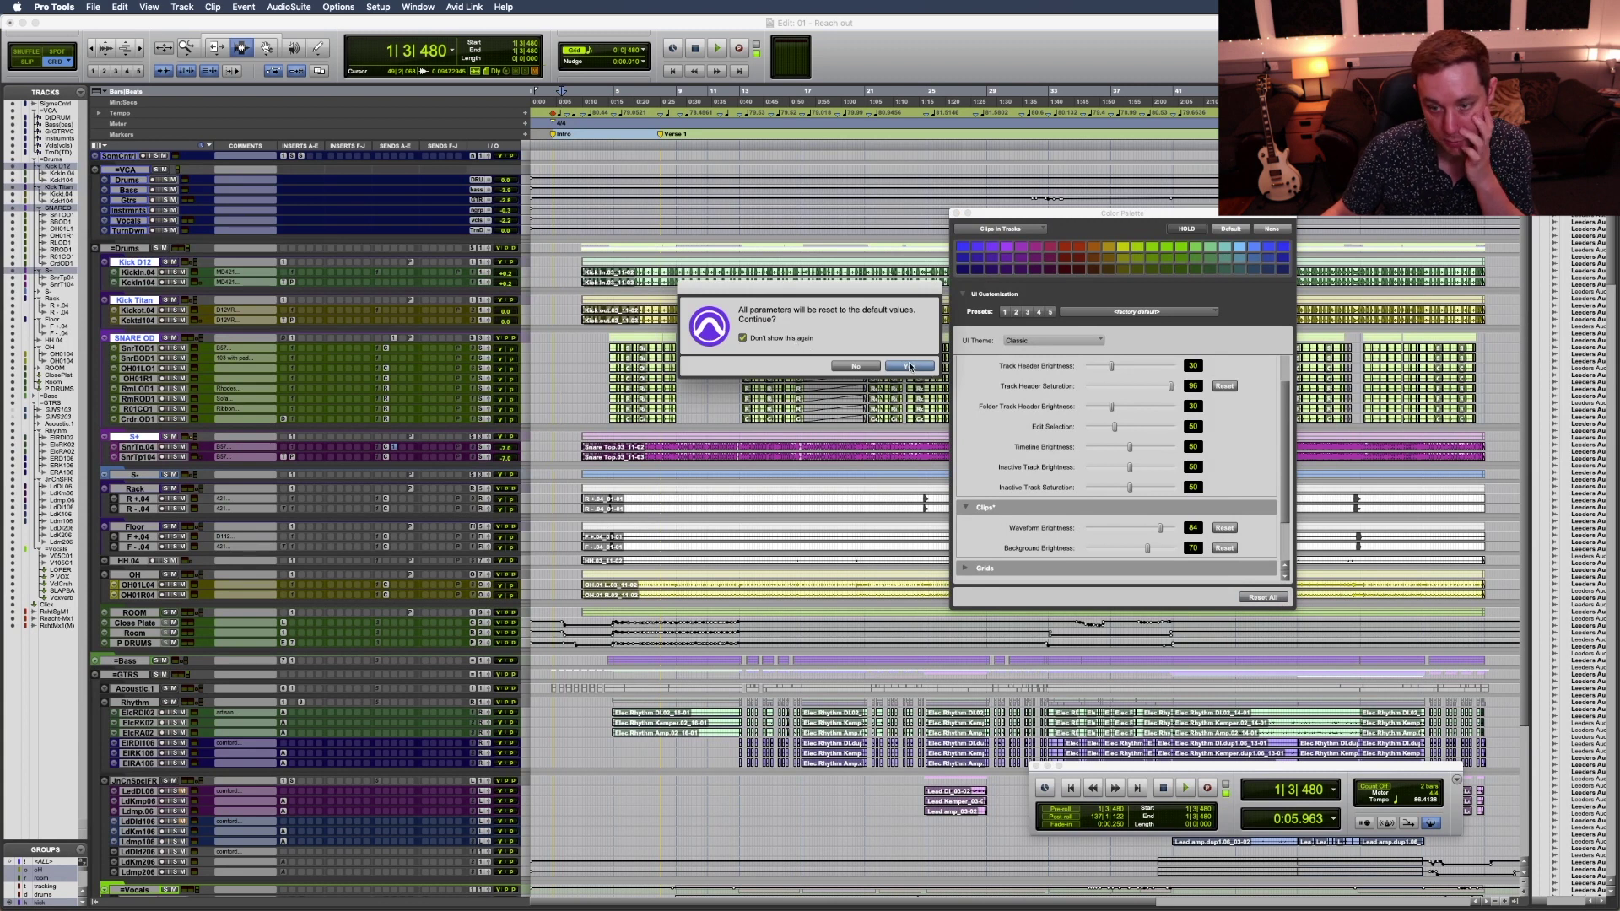
pyautogui.click(910, 367)
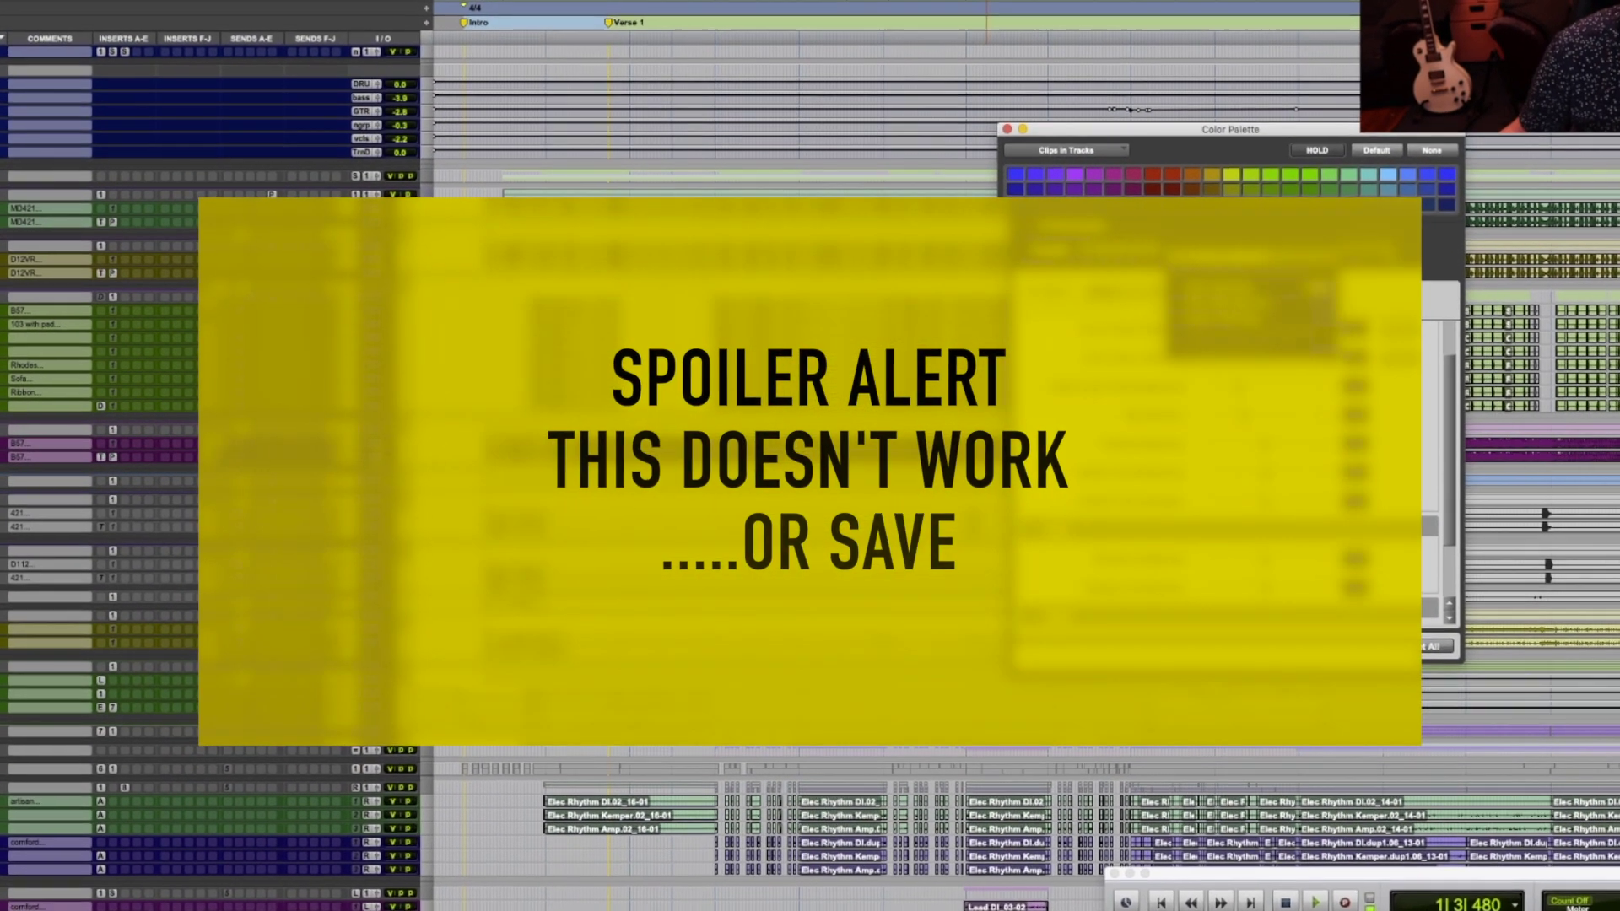
pyautogui.click(1219, 256)
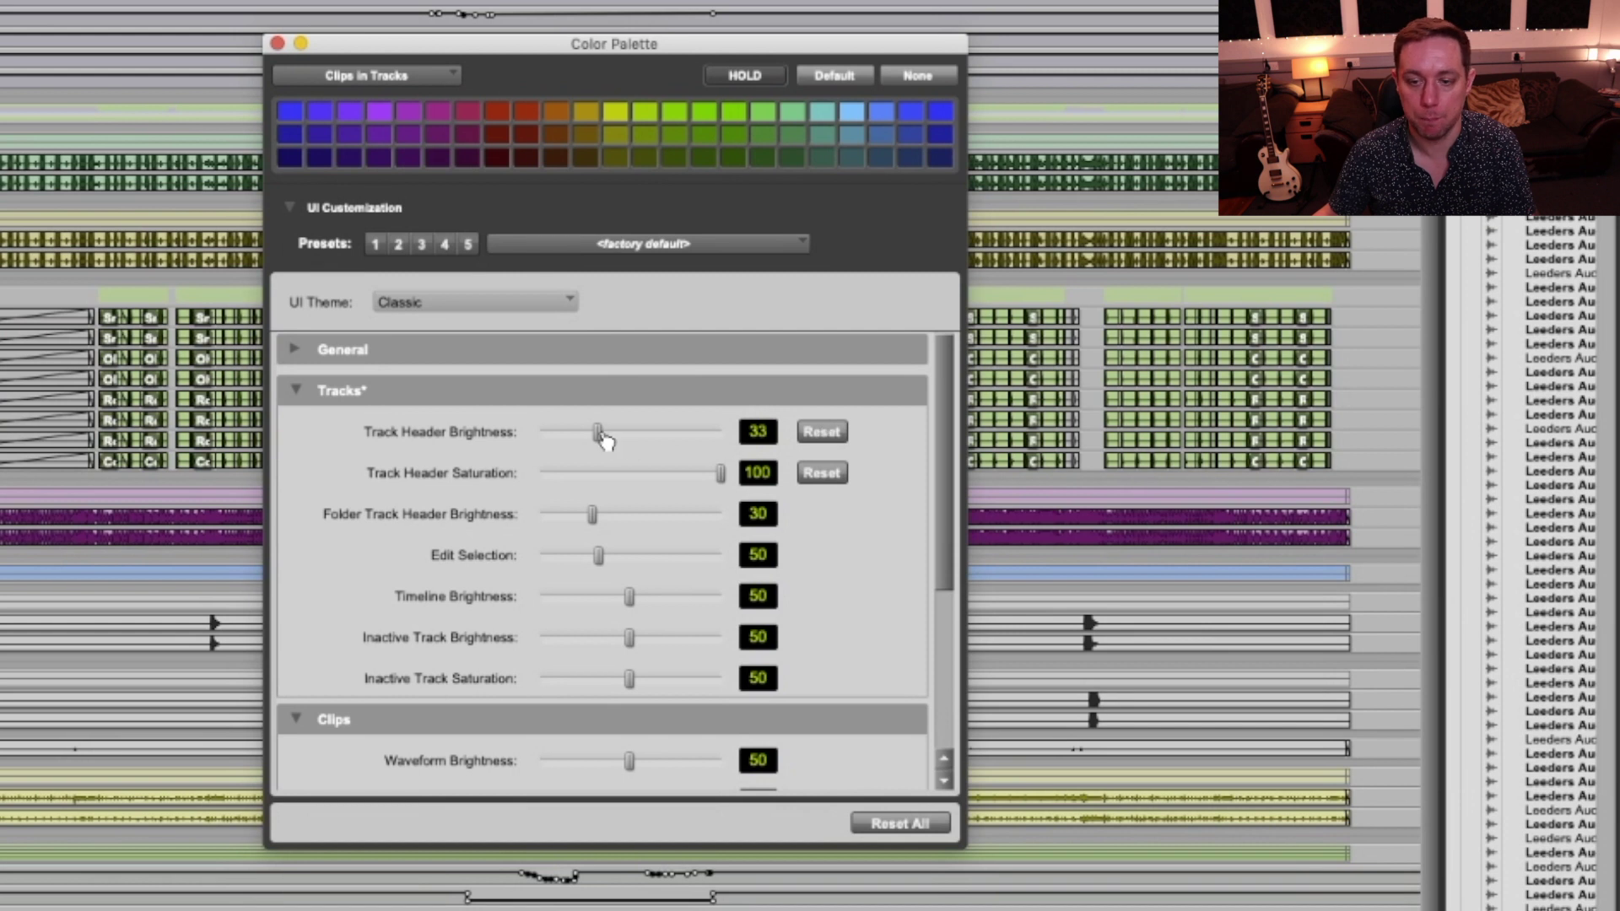
# Set Track Header Brightness to 60 and Folder Track Header Brightness to 10 for the Mix window.
pyautogui.click(660, 432)
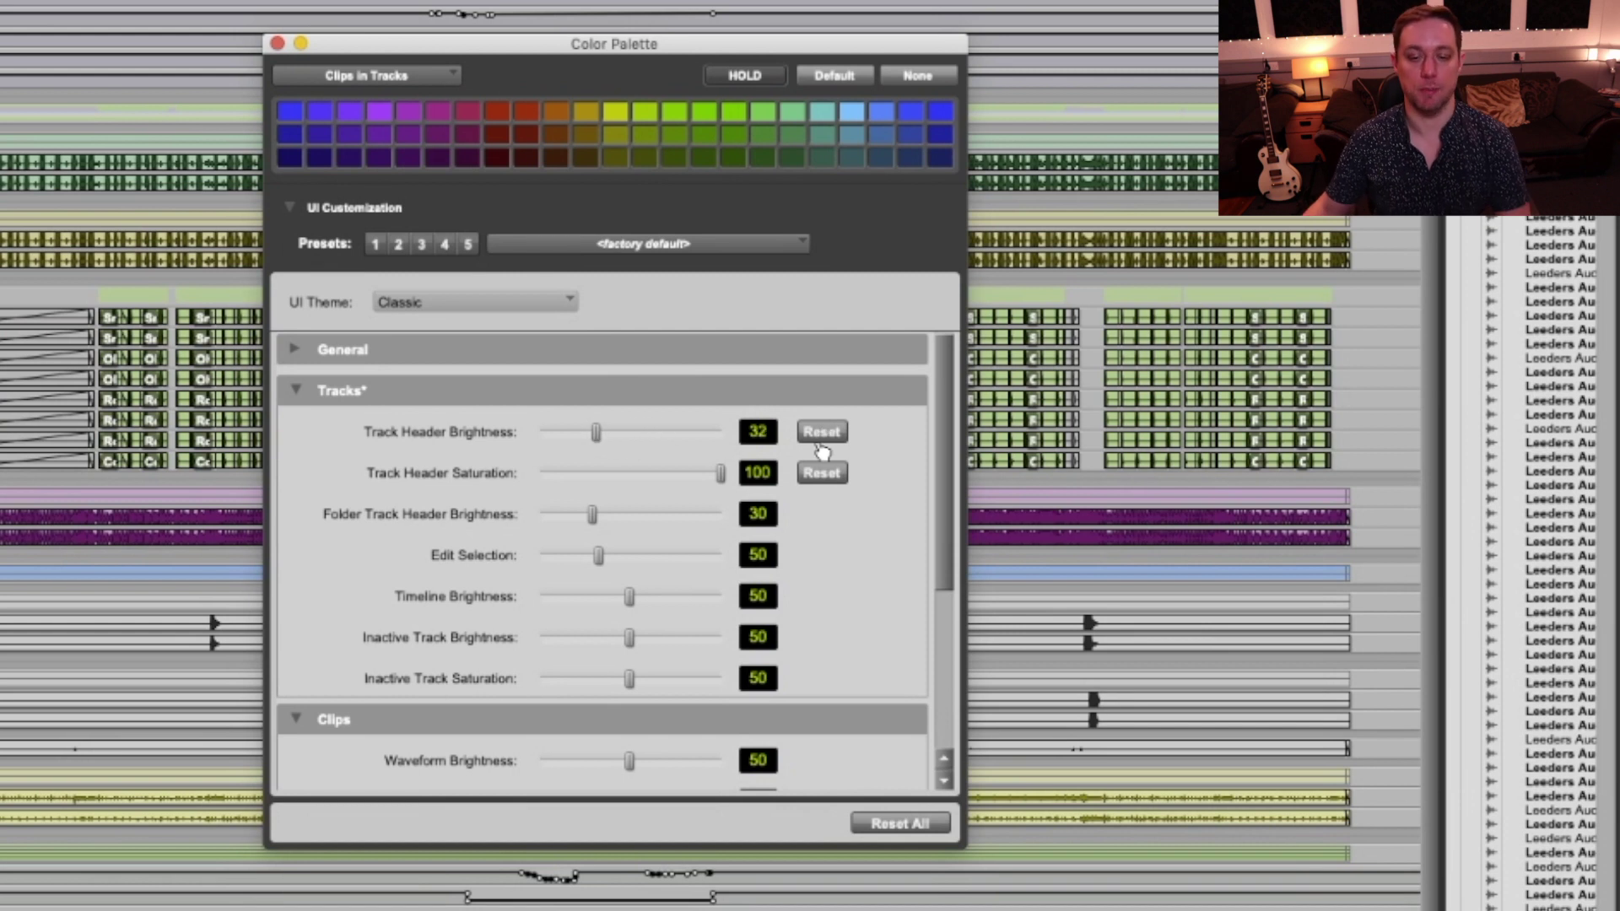
pyautogui.click(293, 349)
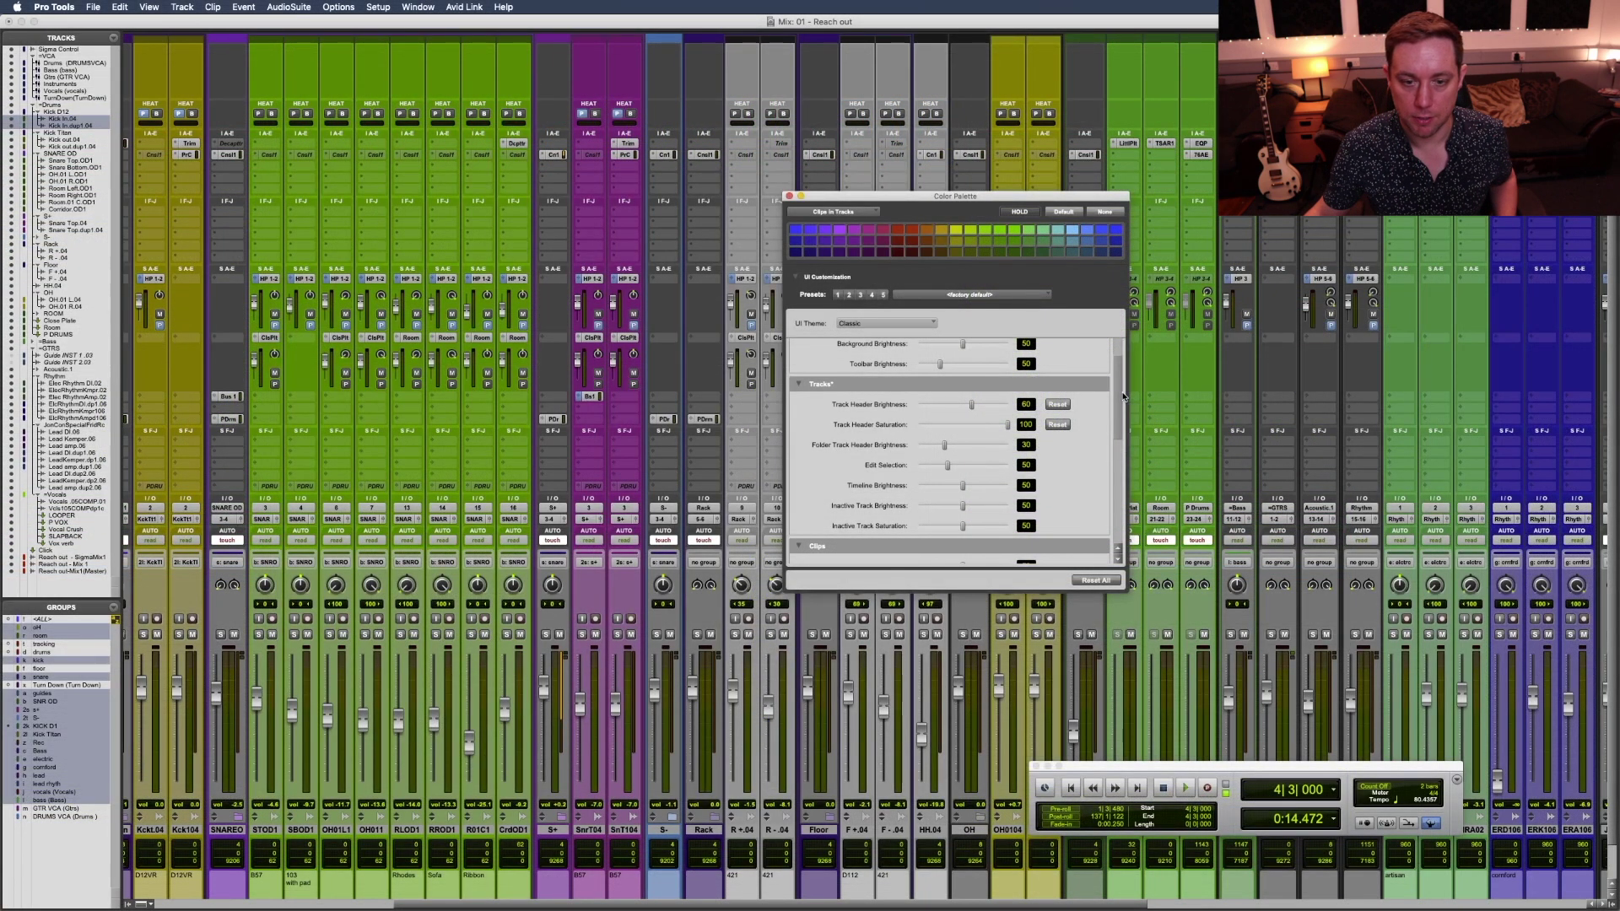
pyautogui.scroll(-3, 1123, 397)
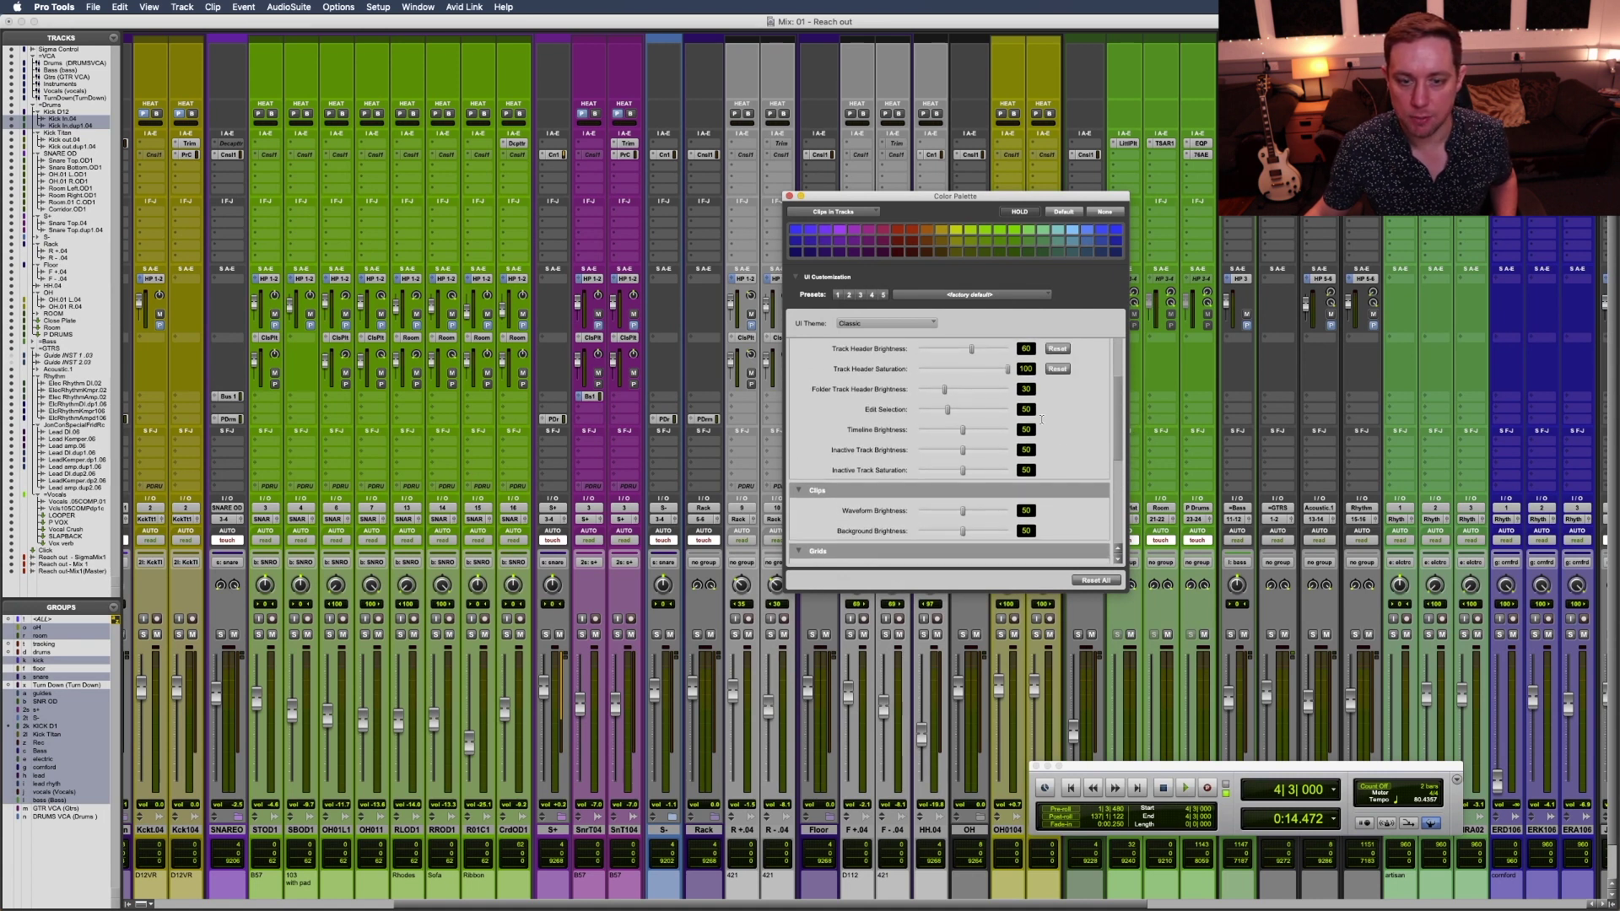
pyautogui.click(1028, 389)
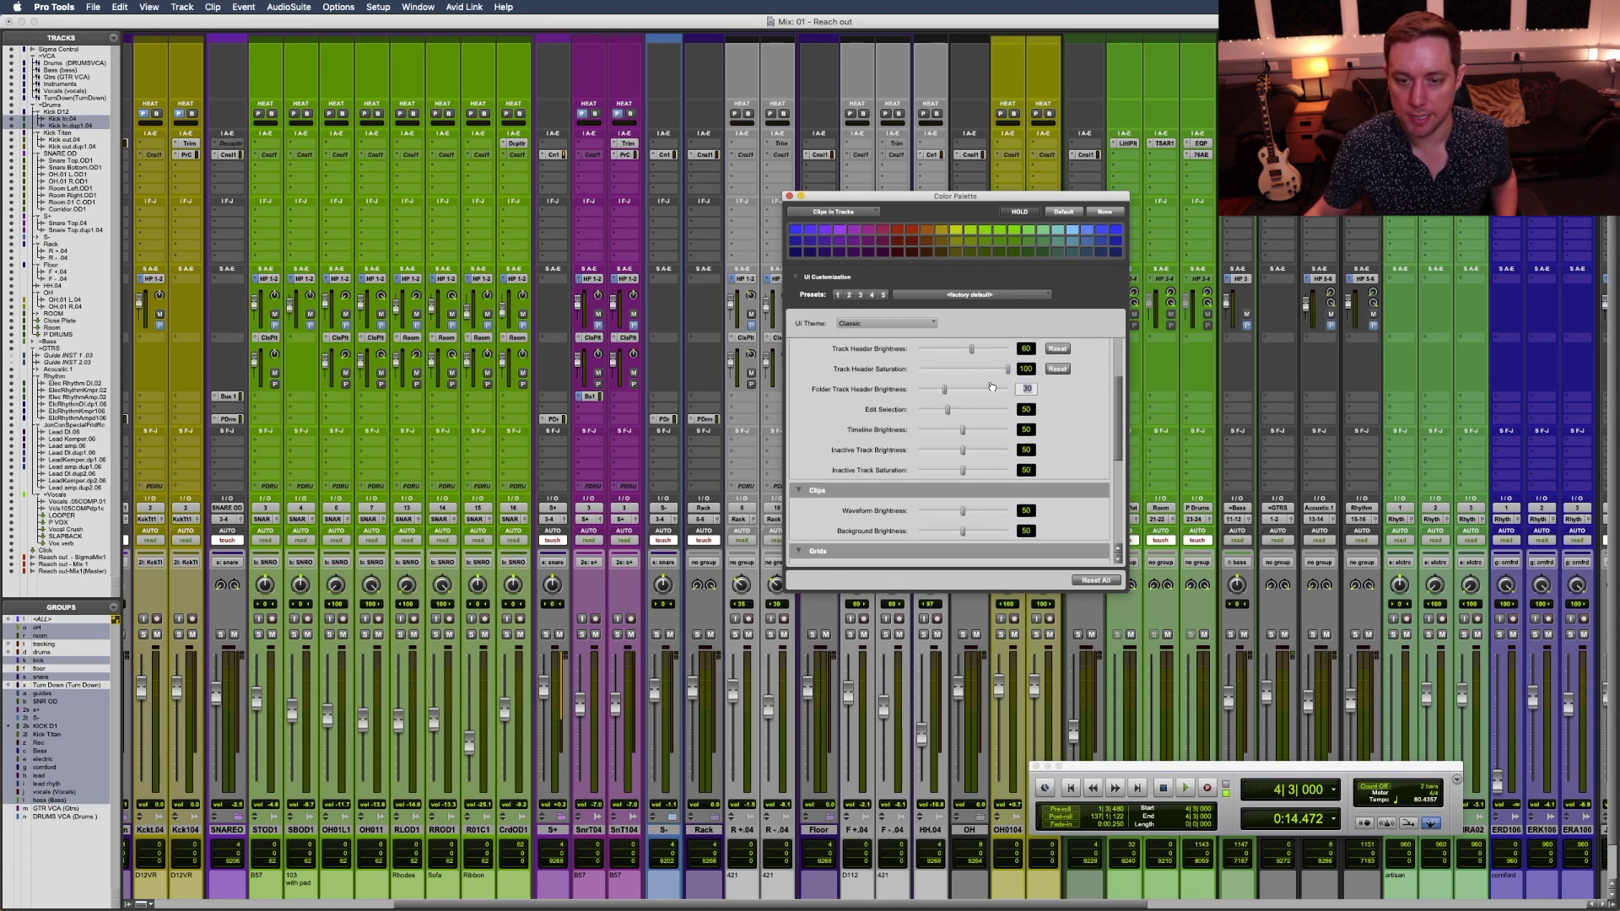
pyautogui.write('10')
pyautogui.press('Return')
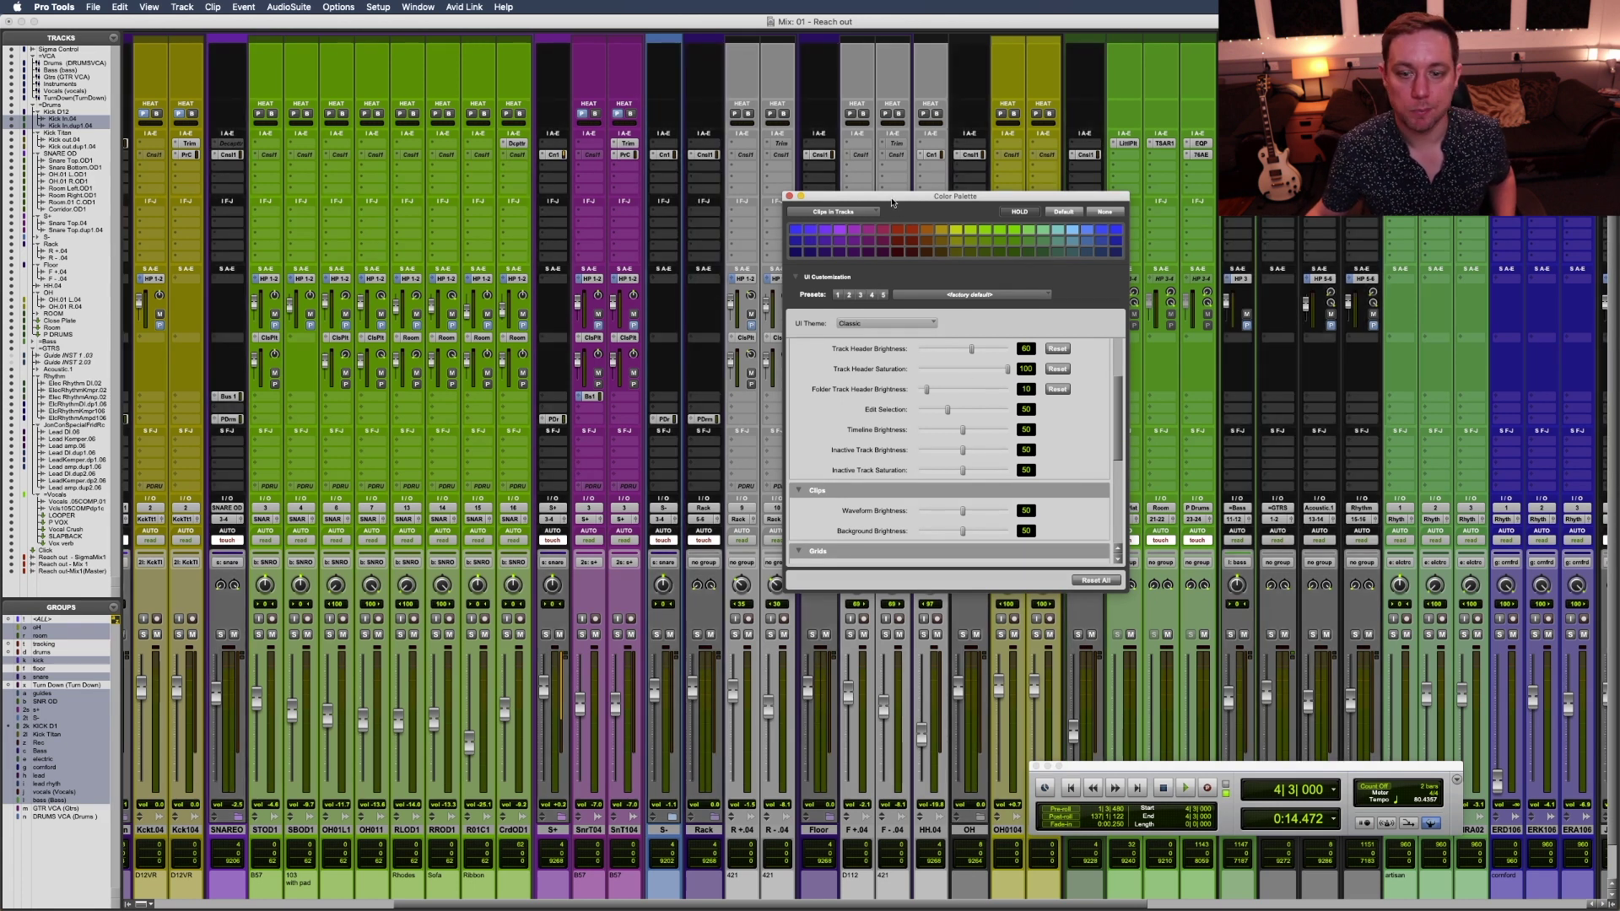
# Move the Color Palette clear of the centre channel strips and set Folder Track Header Brightness to 20.
pyautogui.moveTo(881, 196); pyautogui.dragTo(1043, 157)
pyautogui.click(1188, 350)
pyautogui.write('20')
pyautogui.press('Return')
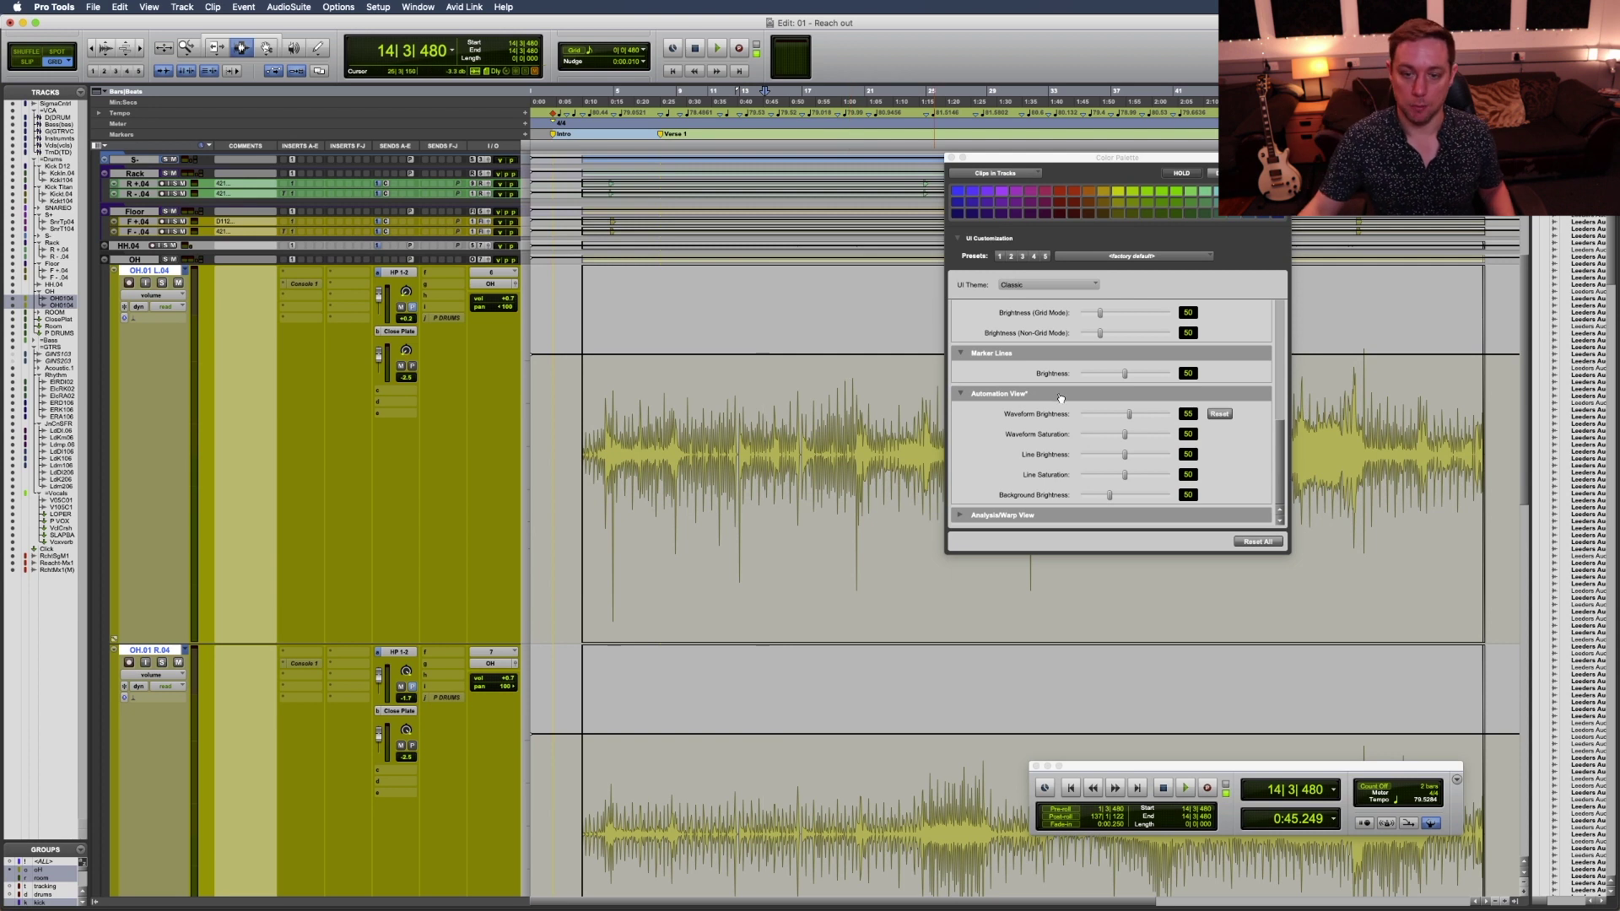
# Switch the tracks from volume automation to waveform view and place the edit cursor in the OH.01 L.04 clip at 16|3|480.
pyautogui.hotkey('ctrl', '-')
pyautogui.doubleClick(847, 435)
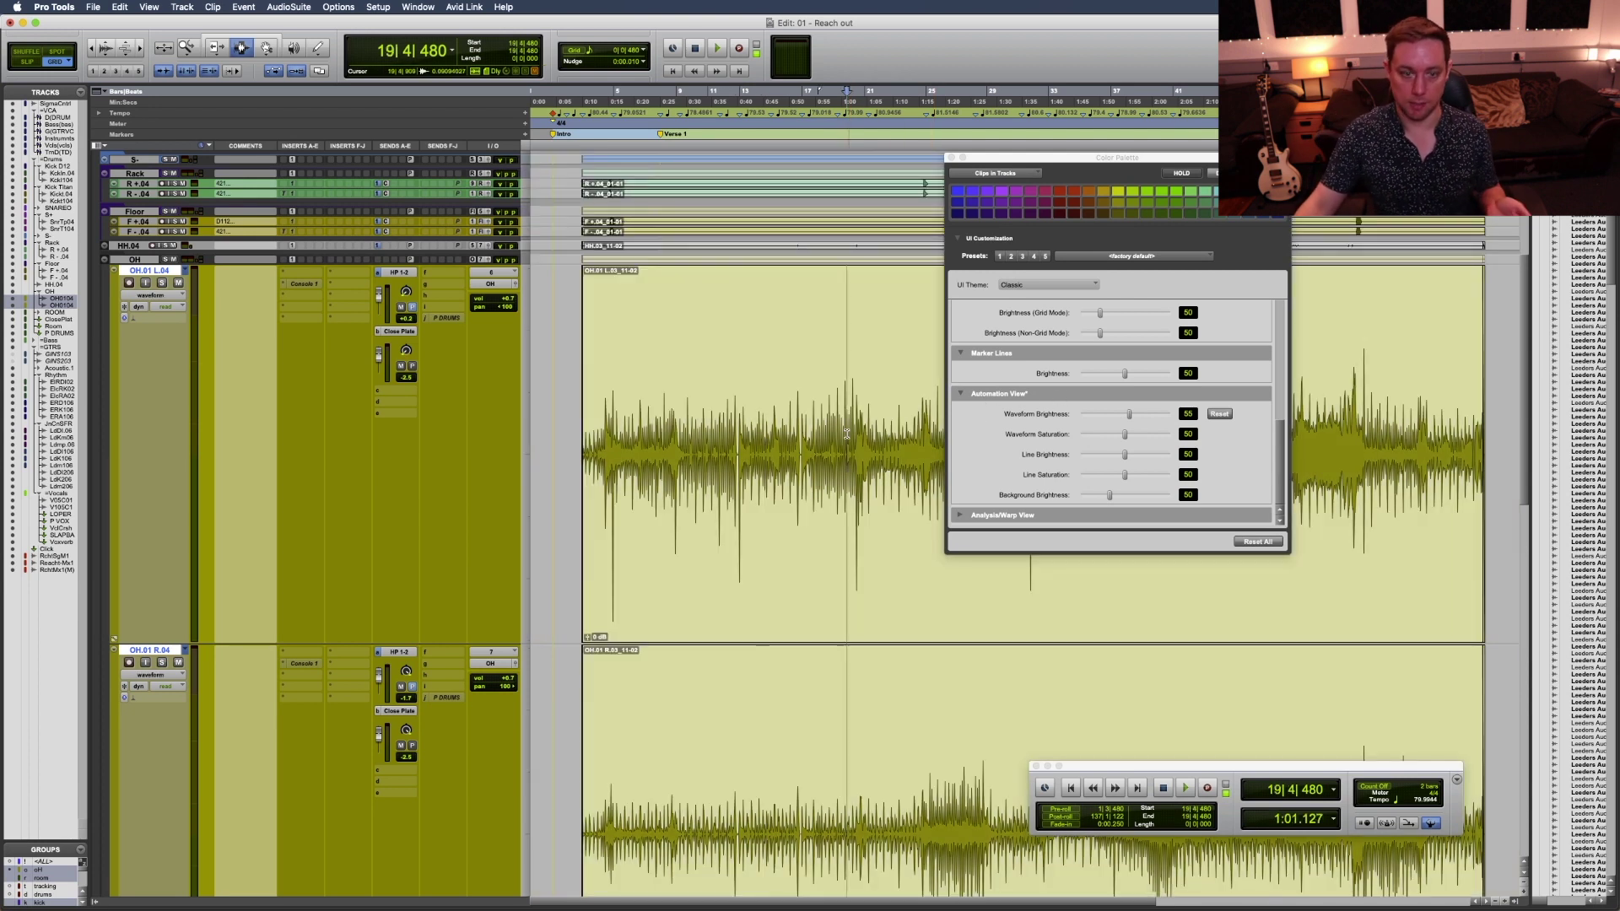
pyautogui.click(797, 434)
# Collapse the Grids and Marker Lines settings and bring the Clips settings into view.
pyautogui.scroll(2, 1034, 371)
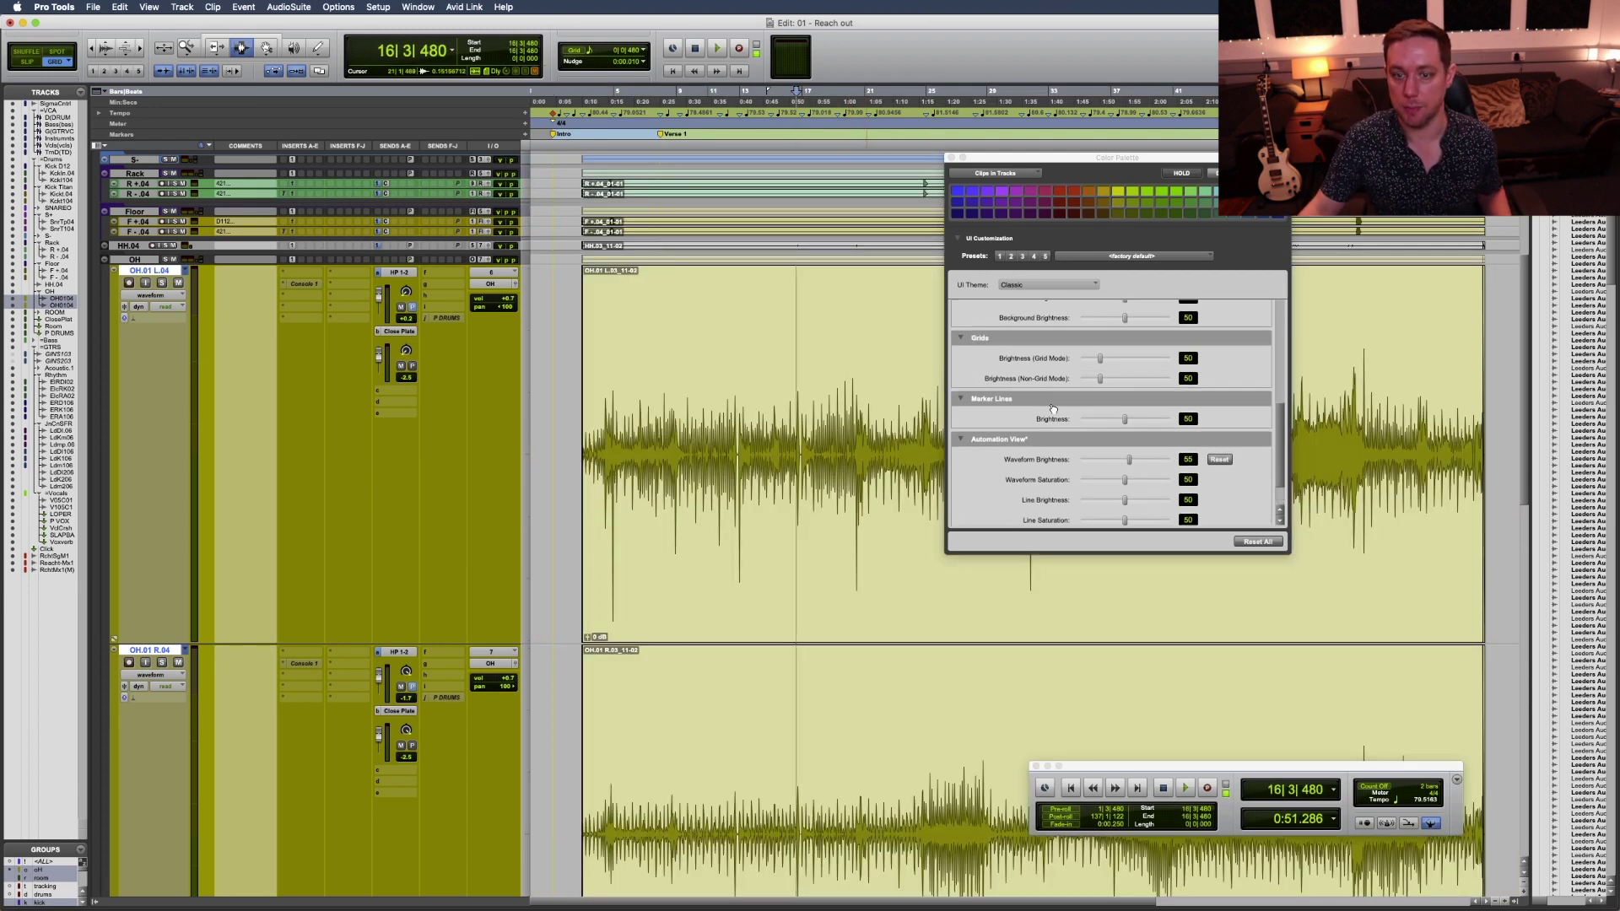
pyautogui.click(960, 338)
pyautogui.click(960, 359)
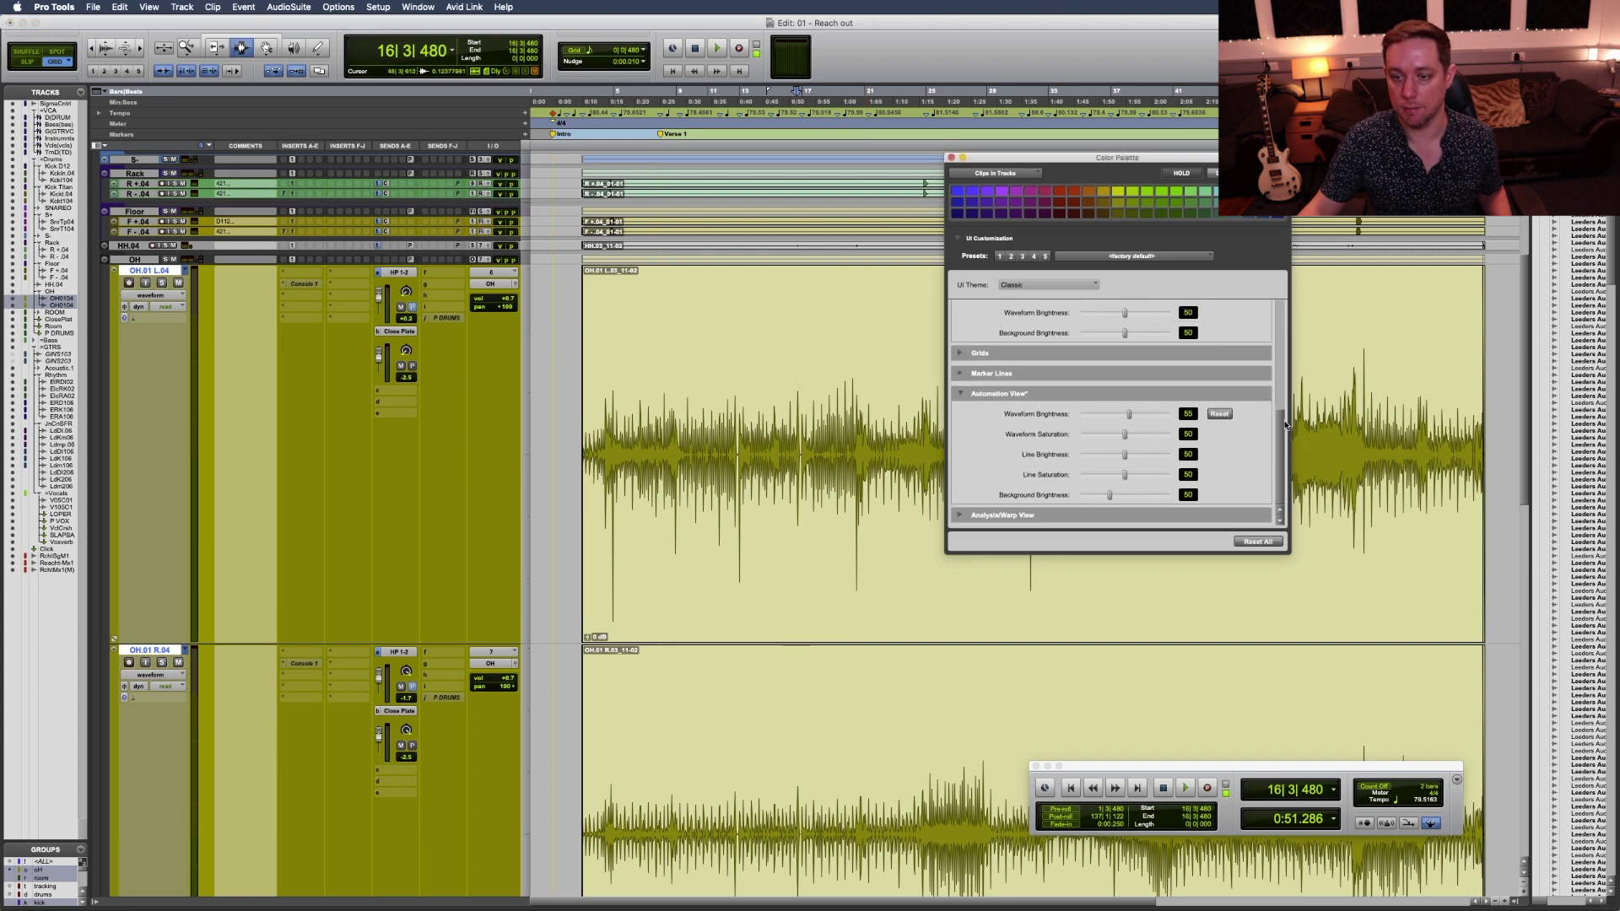
pyautogui.moveTo(1282, 423)
pyautogui.mouseDown()
pyautogui.moveTo(1282, 376)
pyautogui.moveTo(1281, 414)
pyautogui.mouseUp()
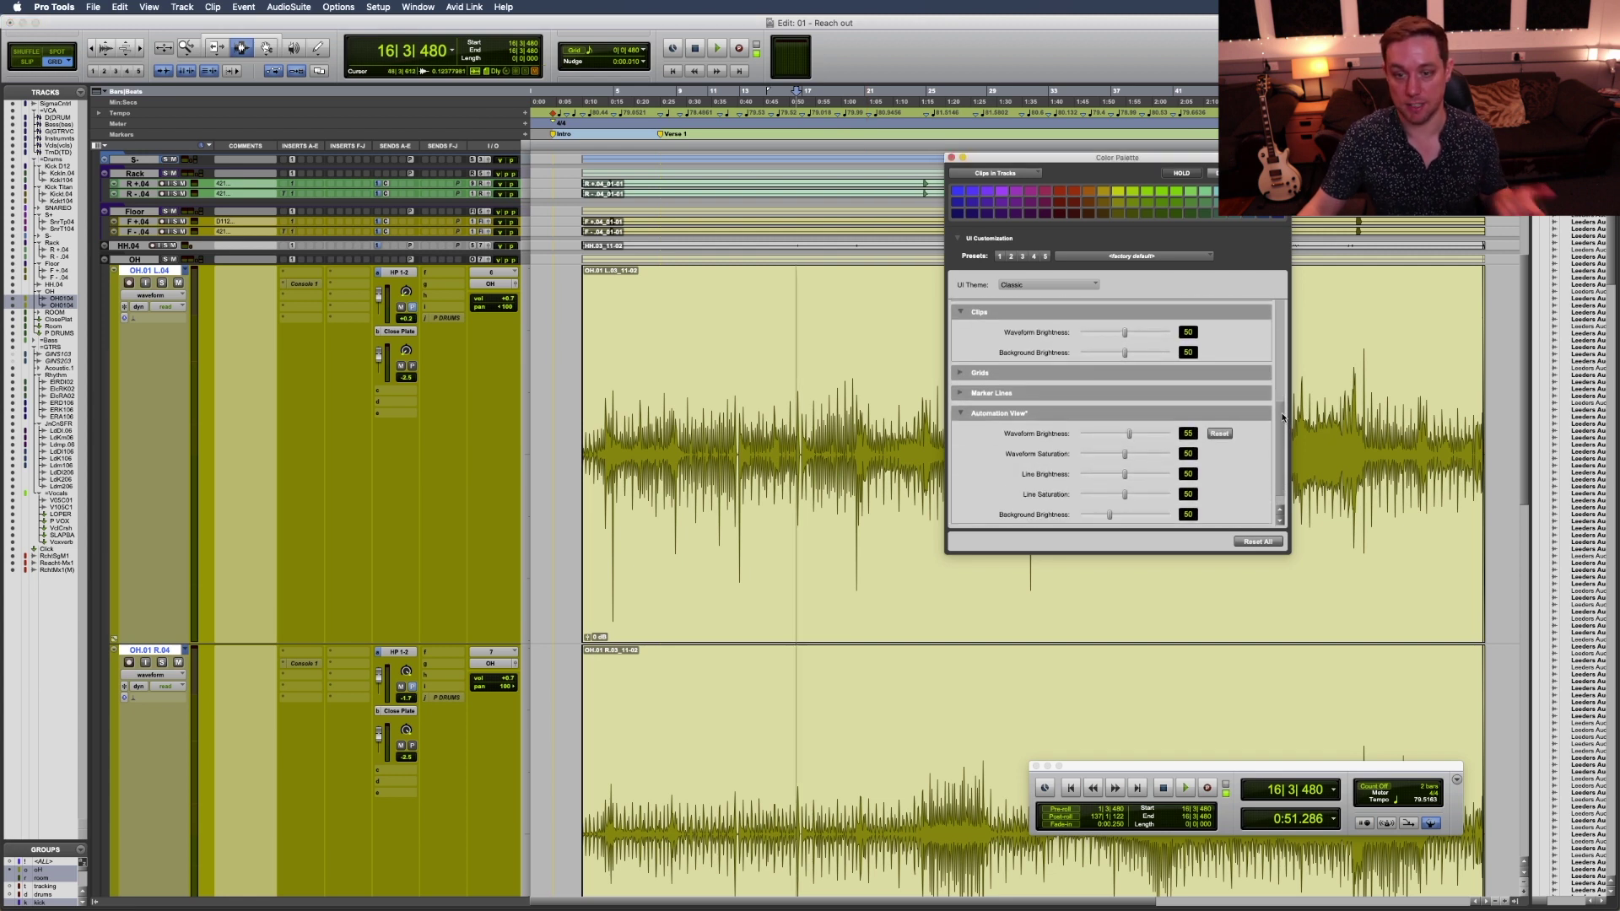
# Try several Waveform Brightness levels for Clips on the overhead waveforms and reset the setting to its default.
pyautogui.click(1138, 332)
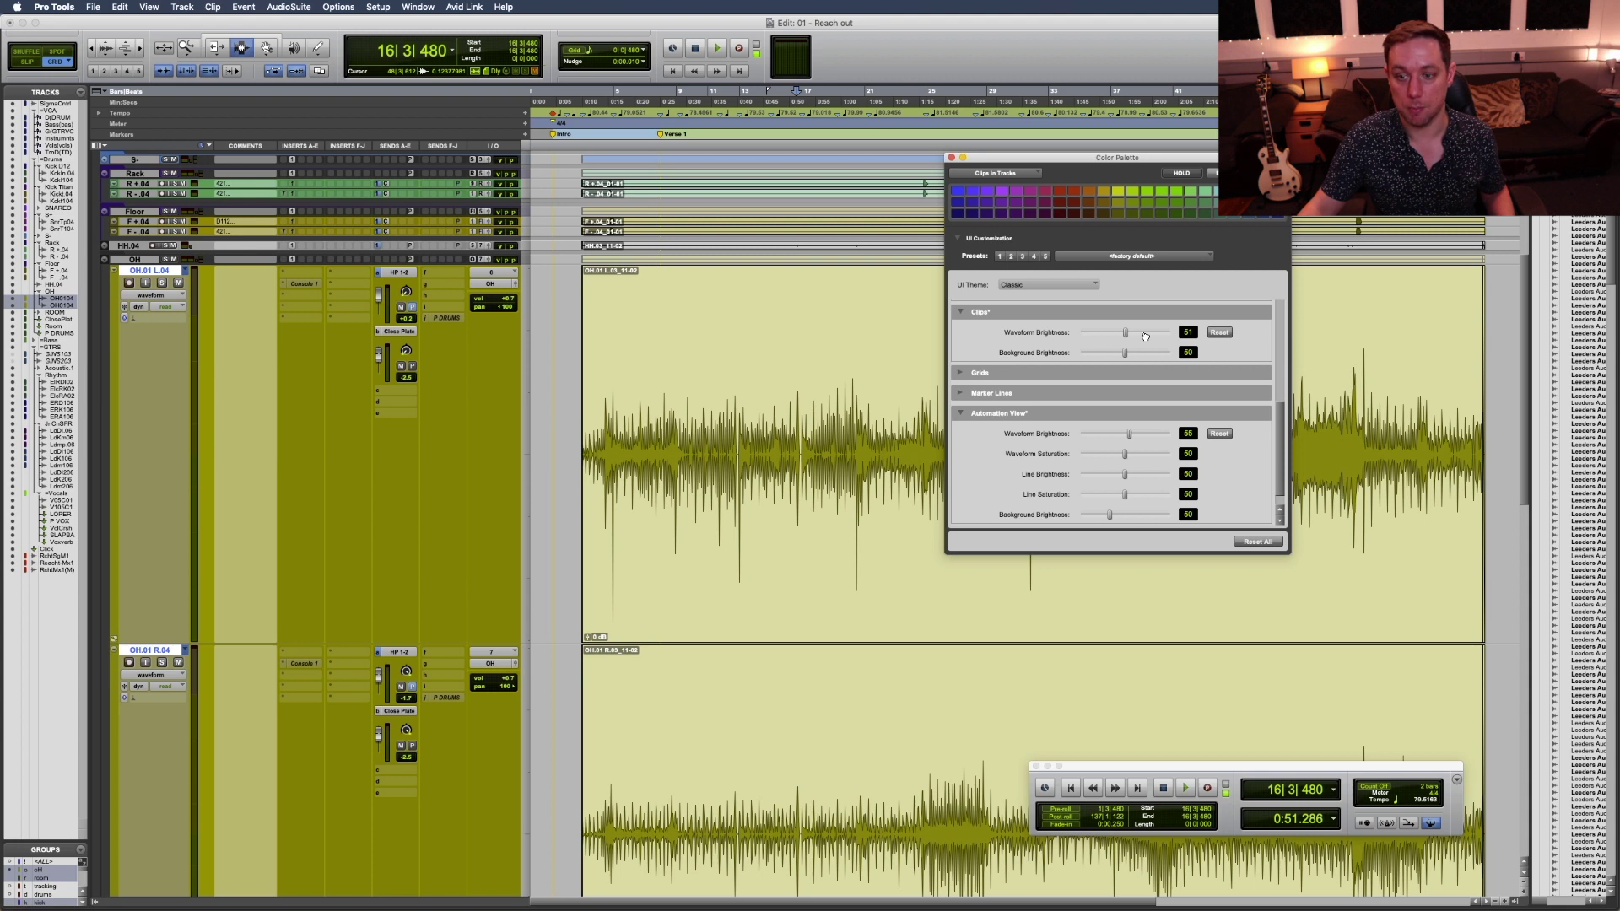
pyautogui.click(1144, 336)
pyautogui.click(1116, 334)
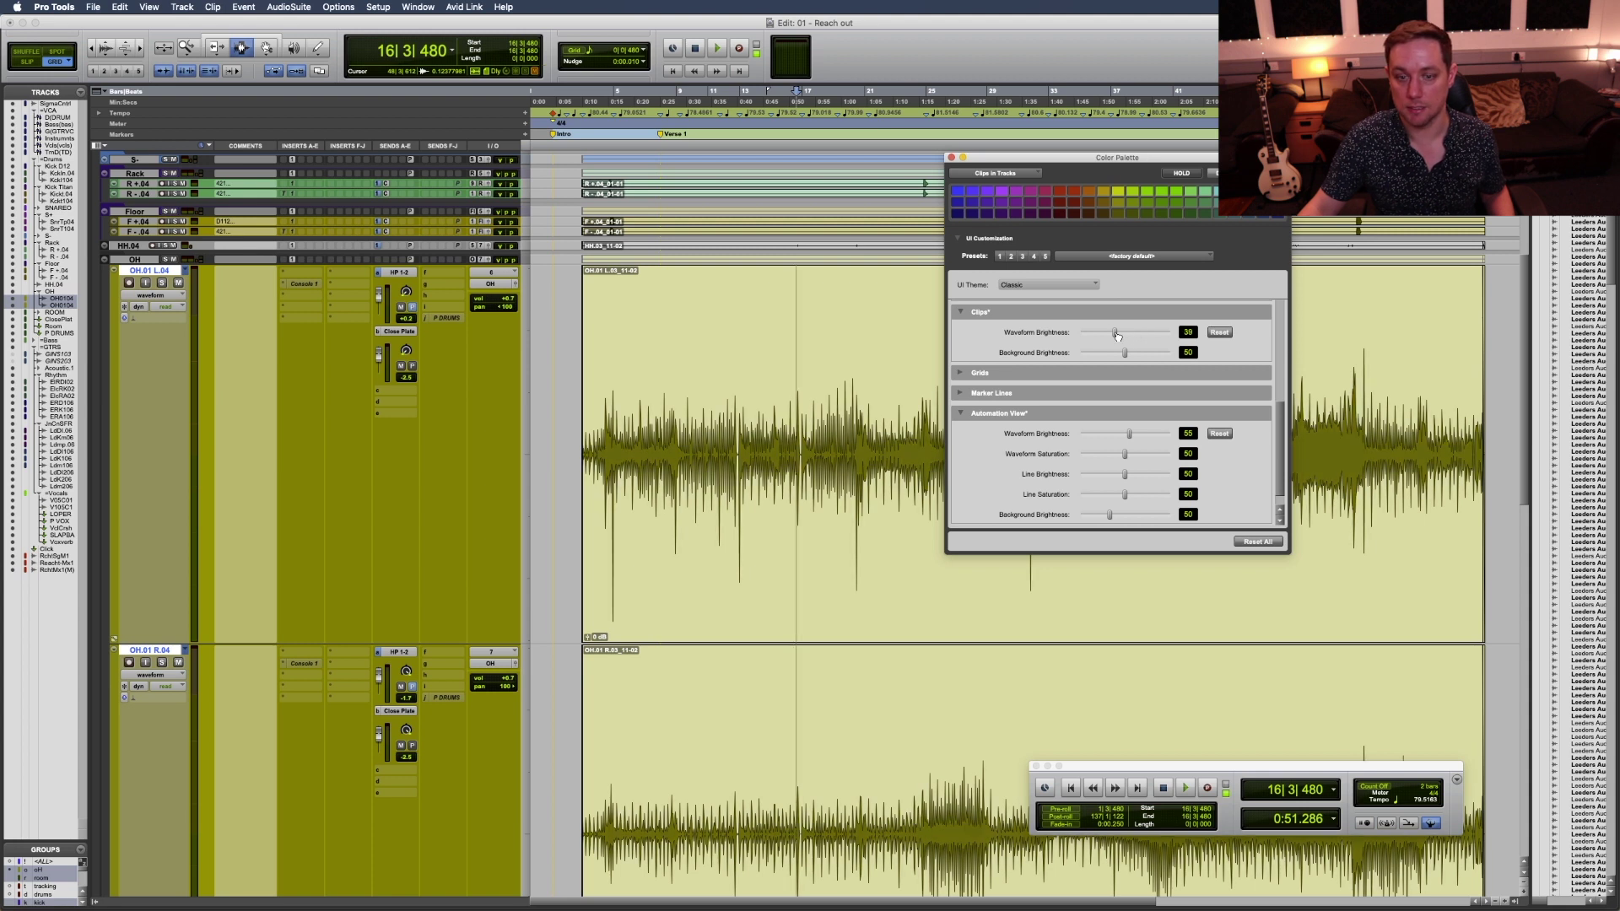
pyautogui.click(1218, 334)
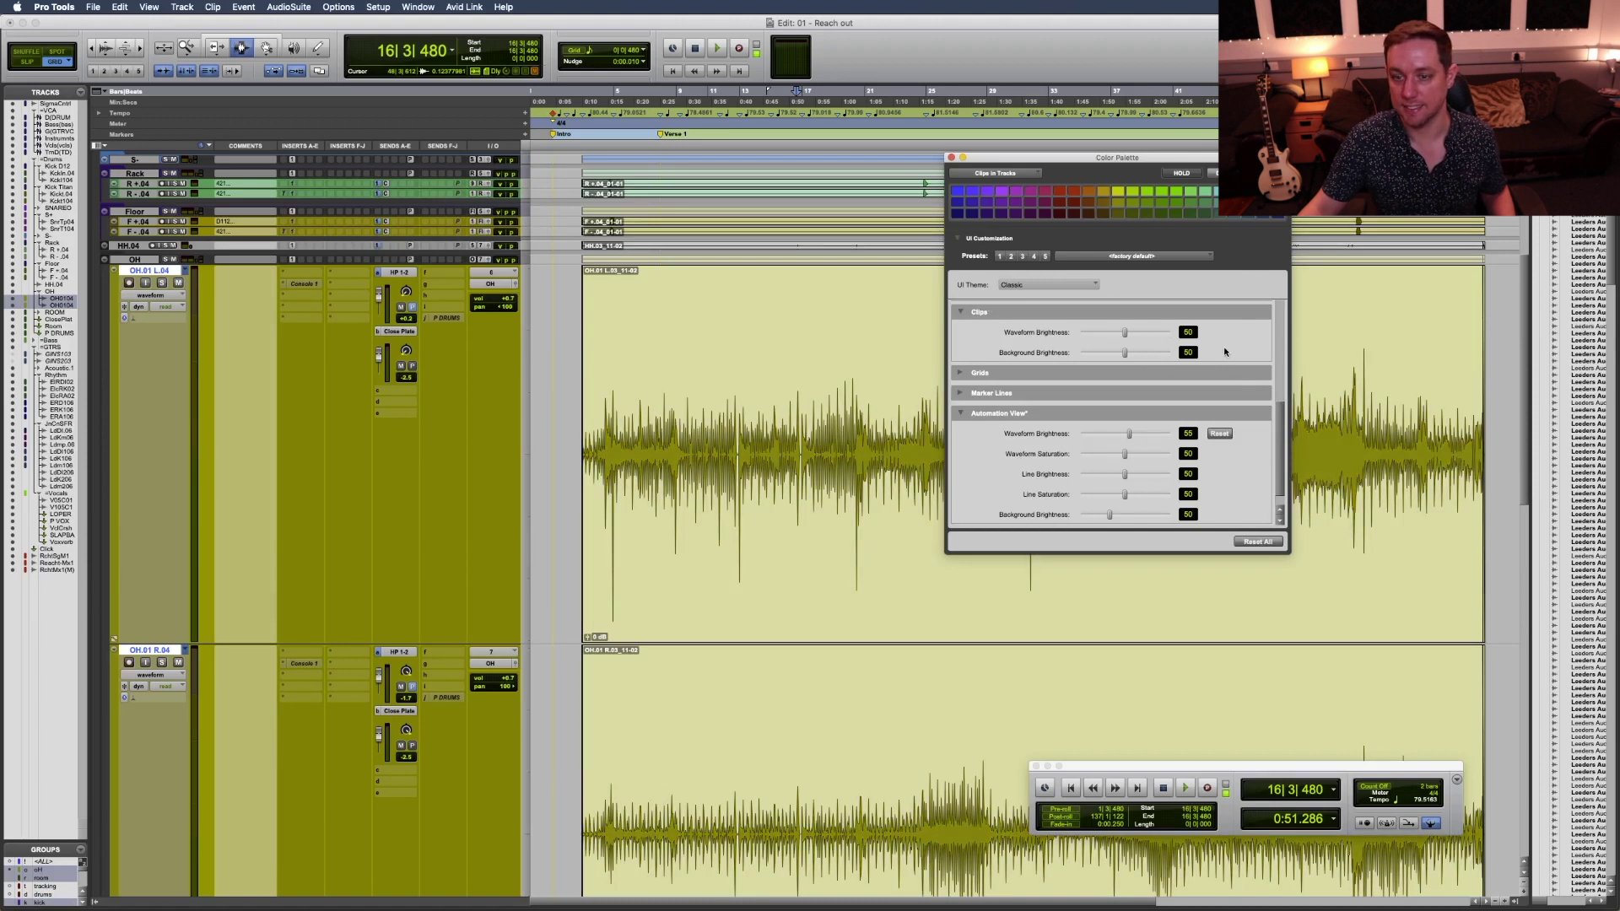
# Show the Automation View settings, place the edit cursor in the overhead clip, and switch all tracks to volume automation view.
pyautogui.scroll(-1, 1277, 445)
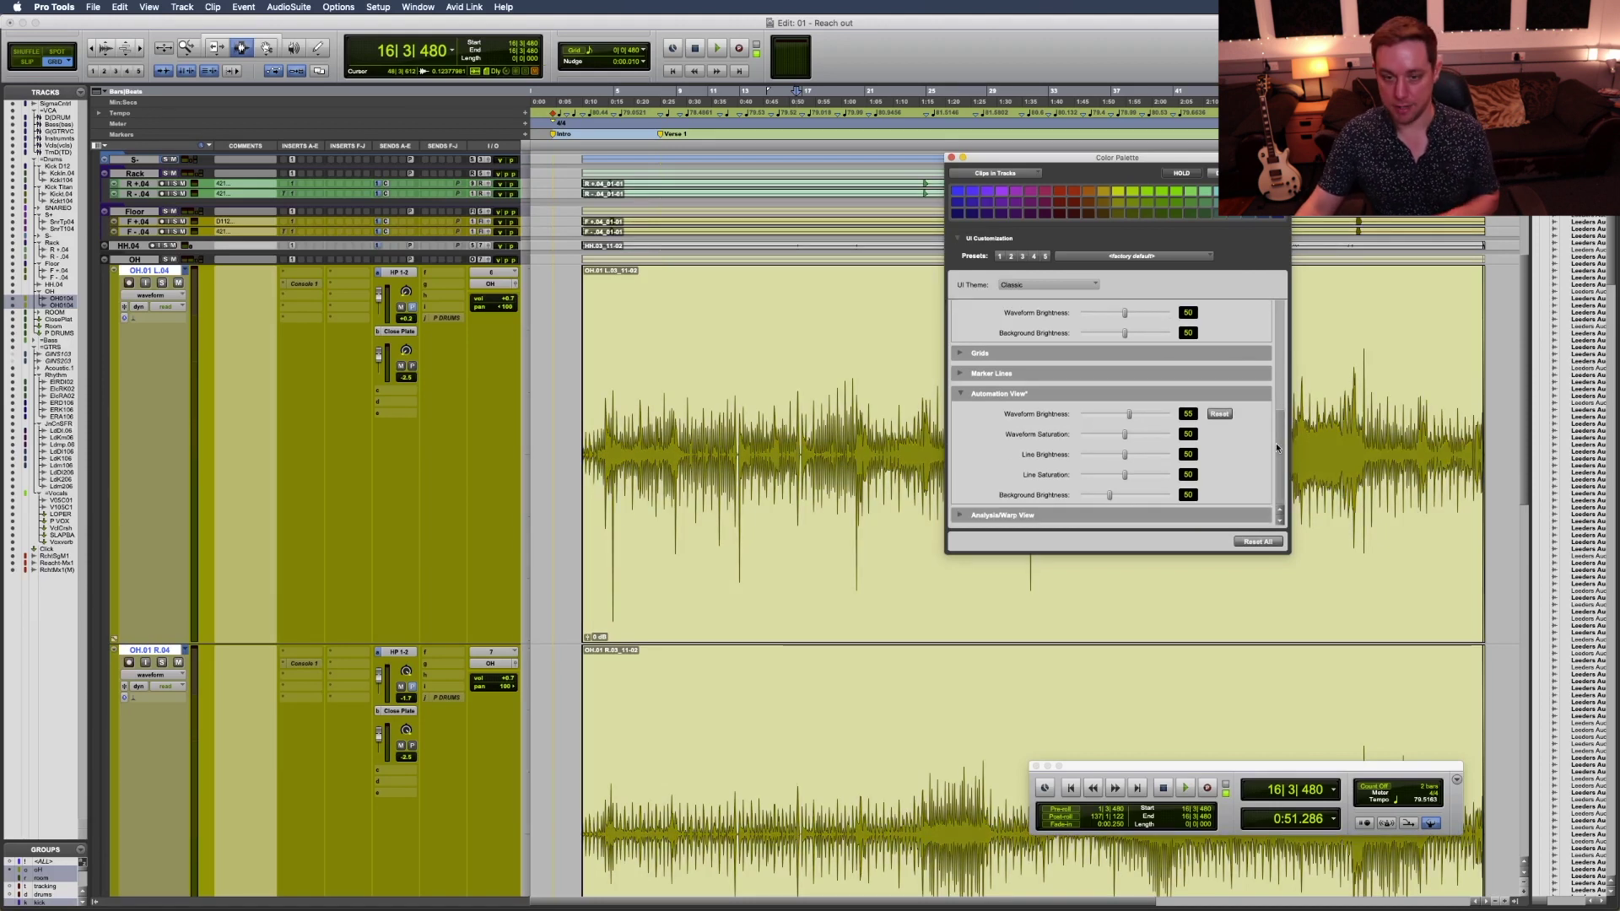
pyautogui.click(752, 368)
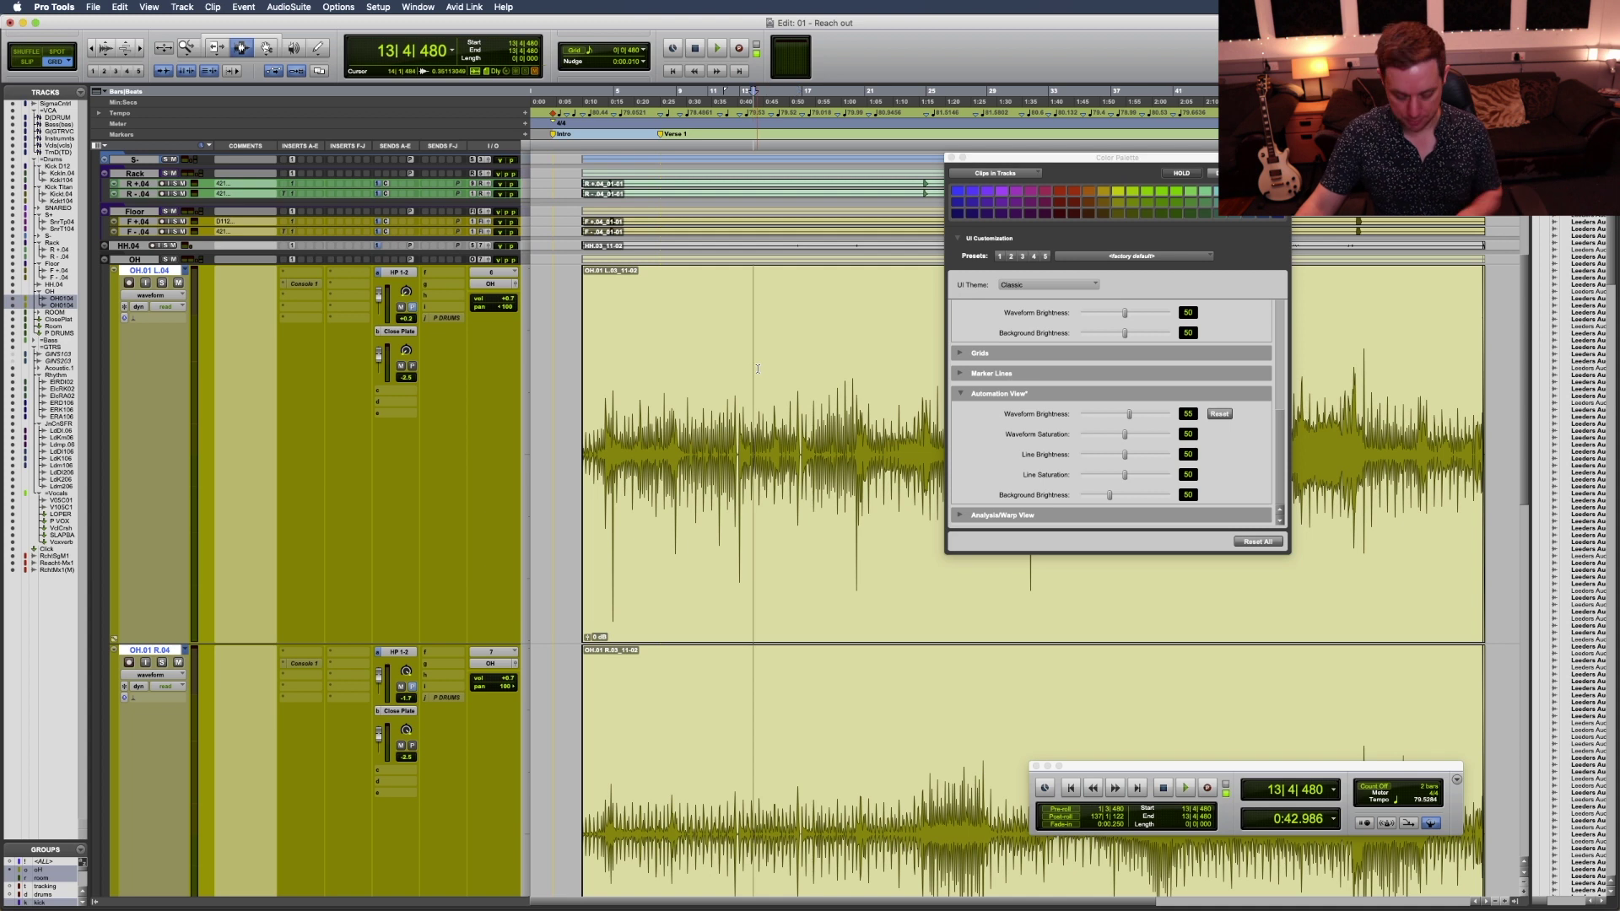
pyautogui.hotkey('ctrl', 'alt', '-')
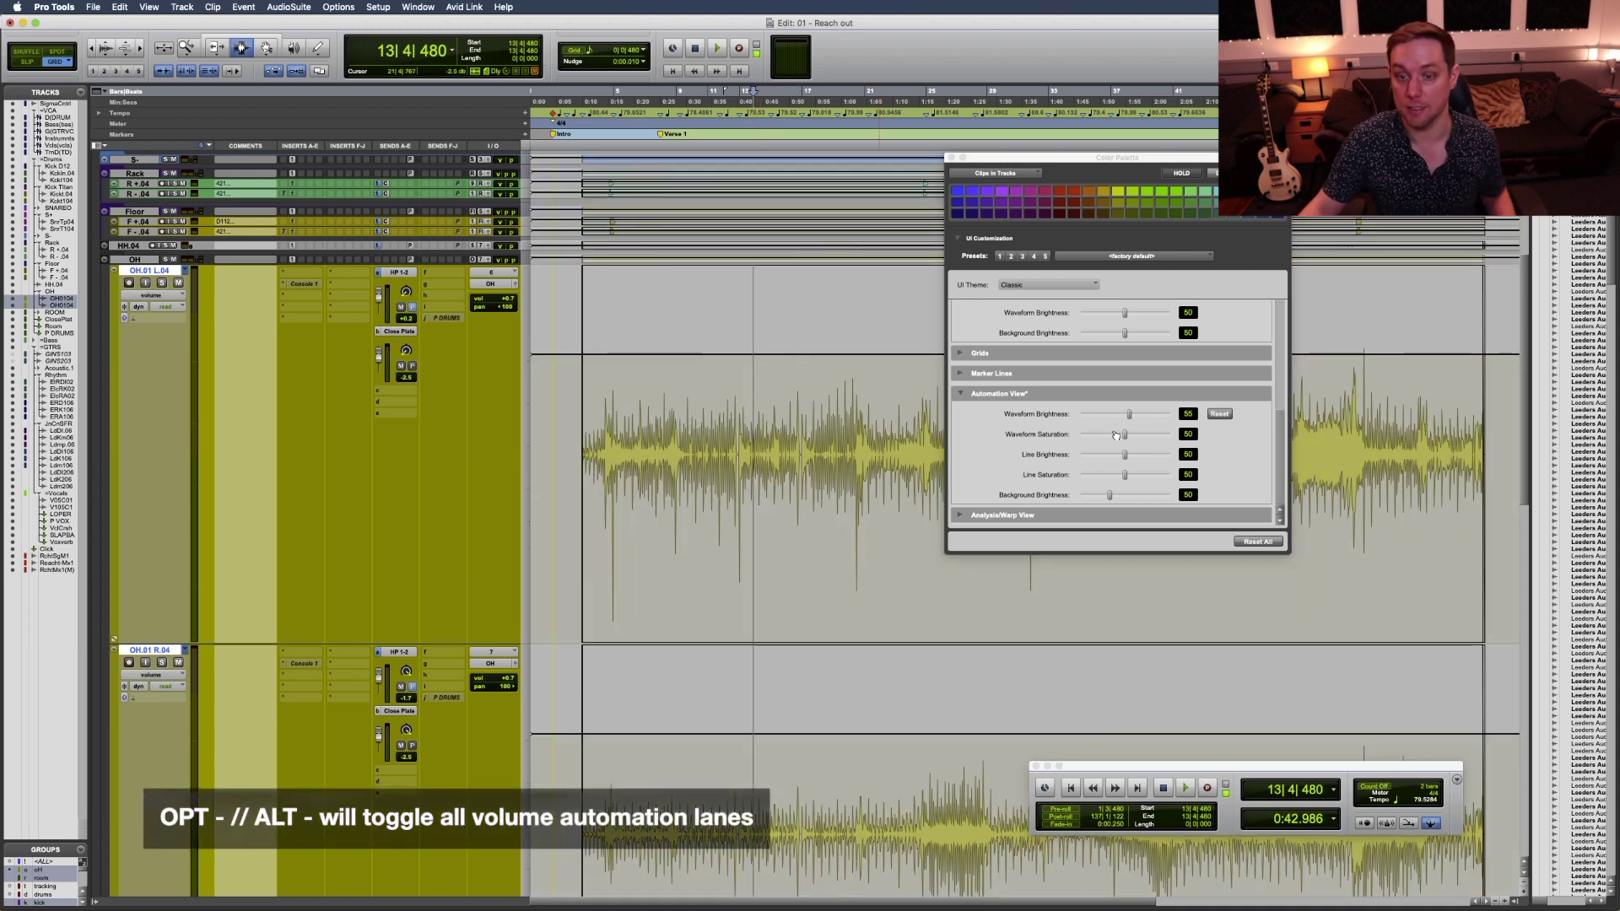
# Set the Automation View's Waveform Saturation to 100 and its Waveform Brightness to 75.
pyautogui.click(1163, 438)
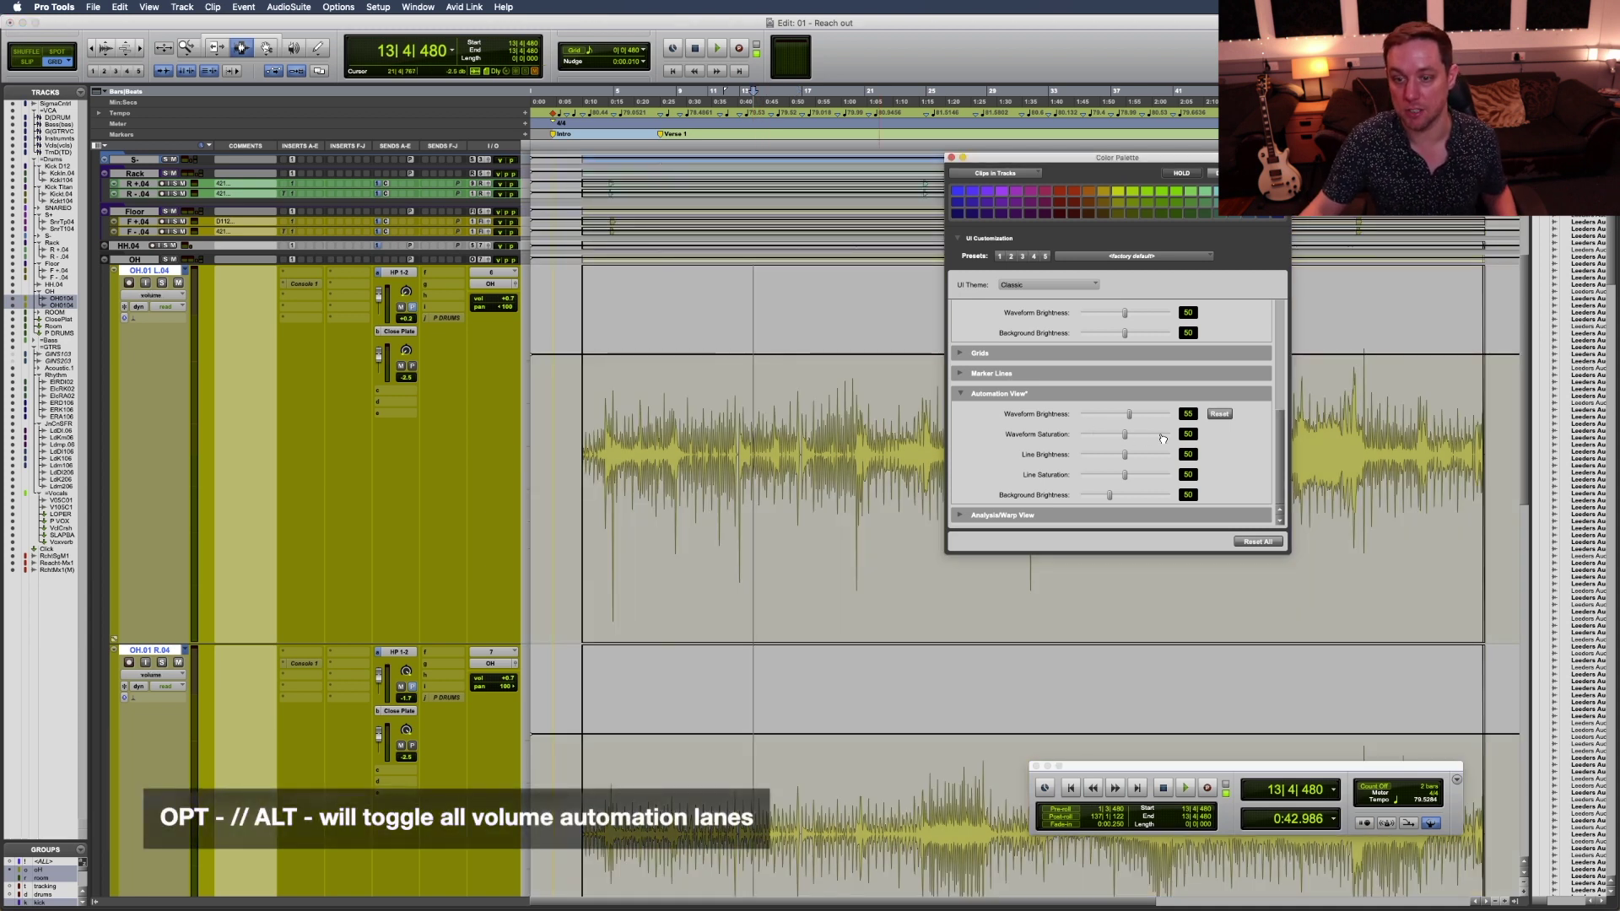
pyautogui.click(1162, 438)
pyautogui.click(1169, 434)
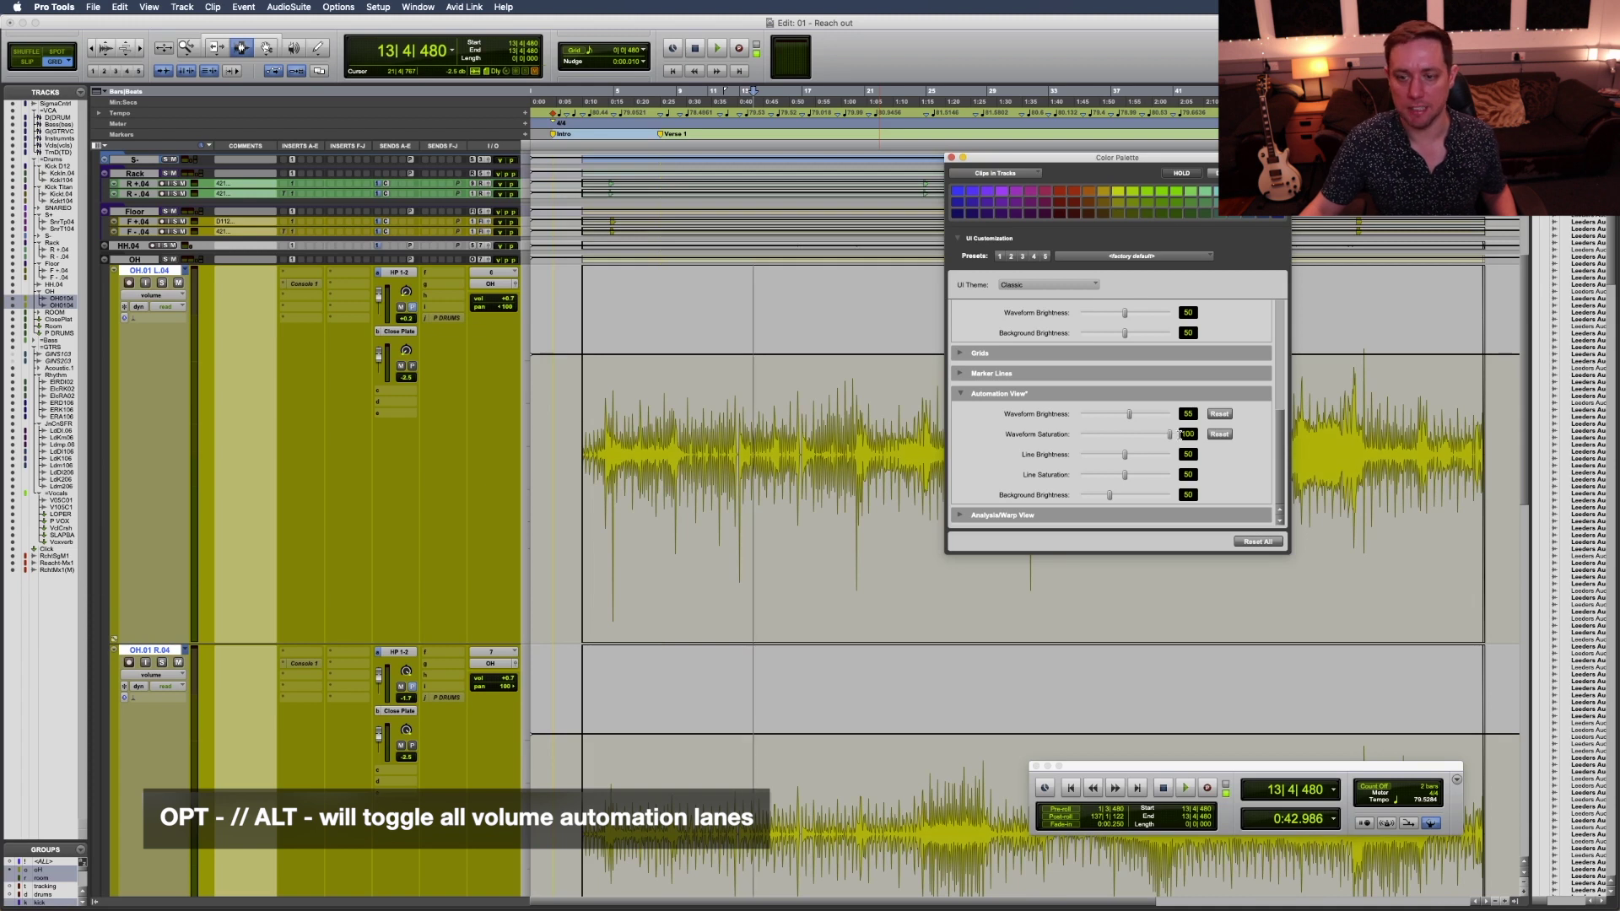
pyautogui.click(1111, 426)
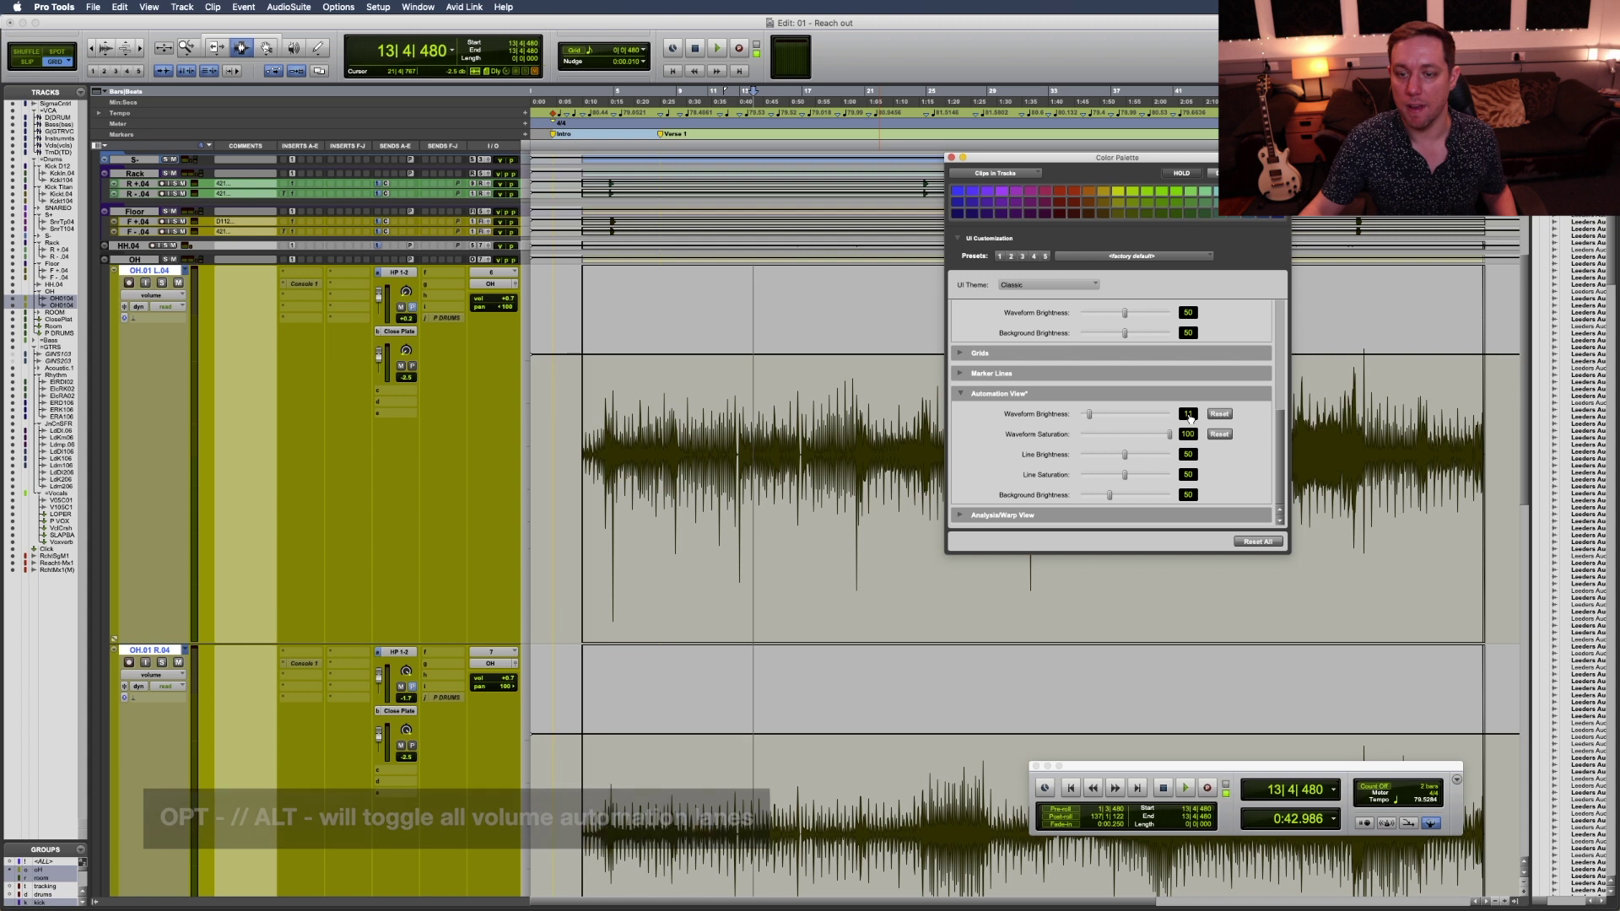
pyautogui.click(1217, 415)
pyautogui.write('75')
# Place the edit cursor in the OH.01 L.04 clip at 15|4|480 and toggle between volume automation and waveform view to compare them.
pyautogui.click(785, 412)
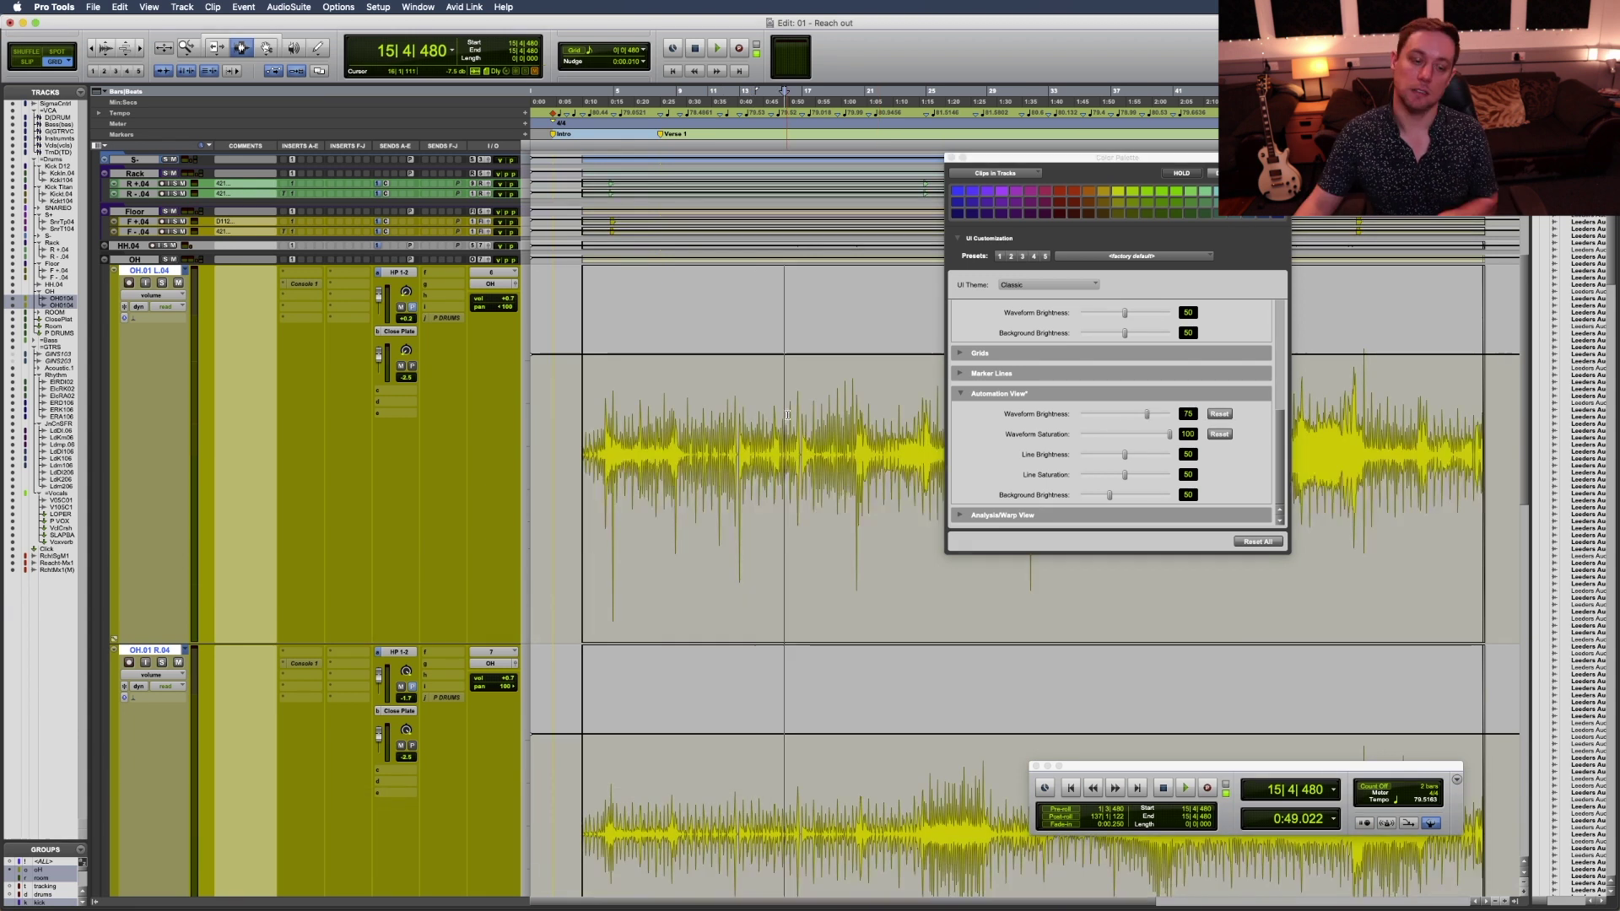
pyautogui.press('-')
pyautogui.press('-')
pyautogui.press('-')
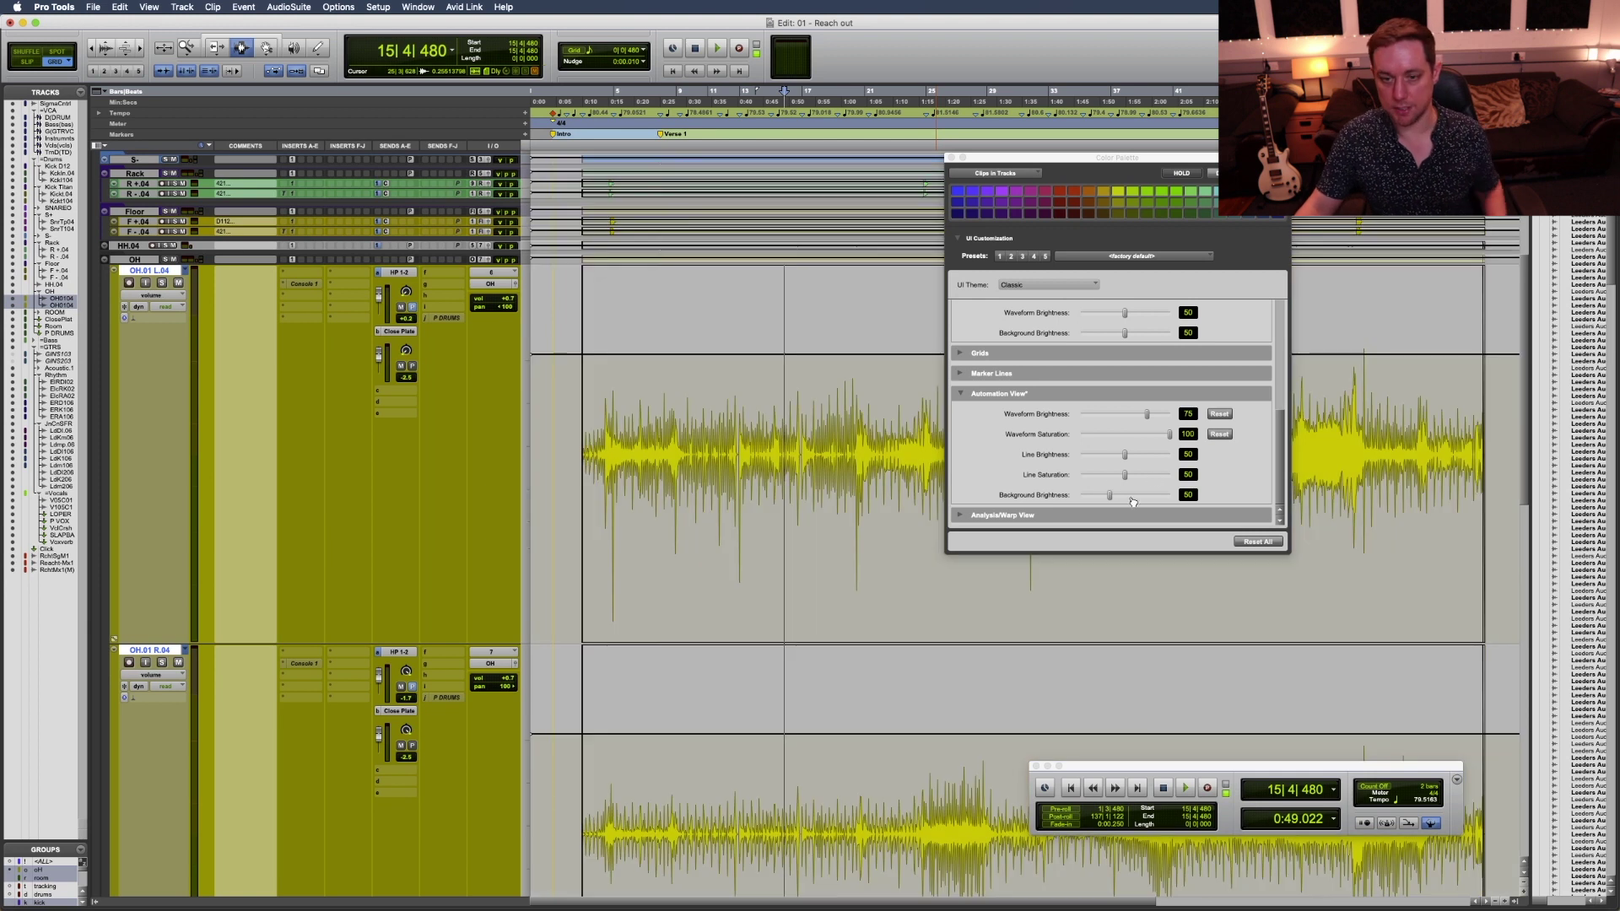
# Try different Background Brightness levels for the Automation View and reset the setting to its default.
pyautogui.moveTo(1111, 498); pyautogui.dragTo(1094, 500)
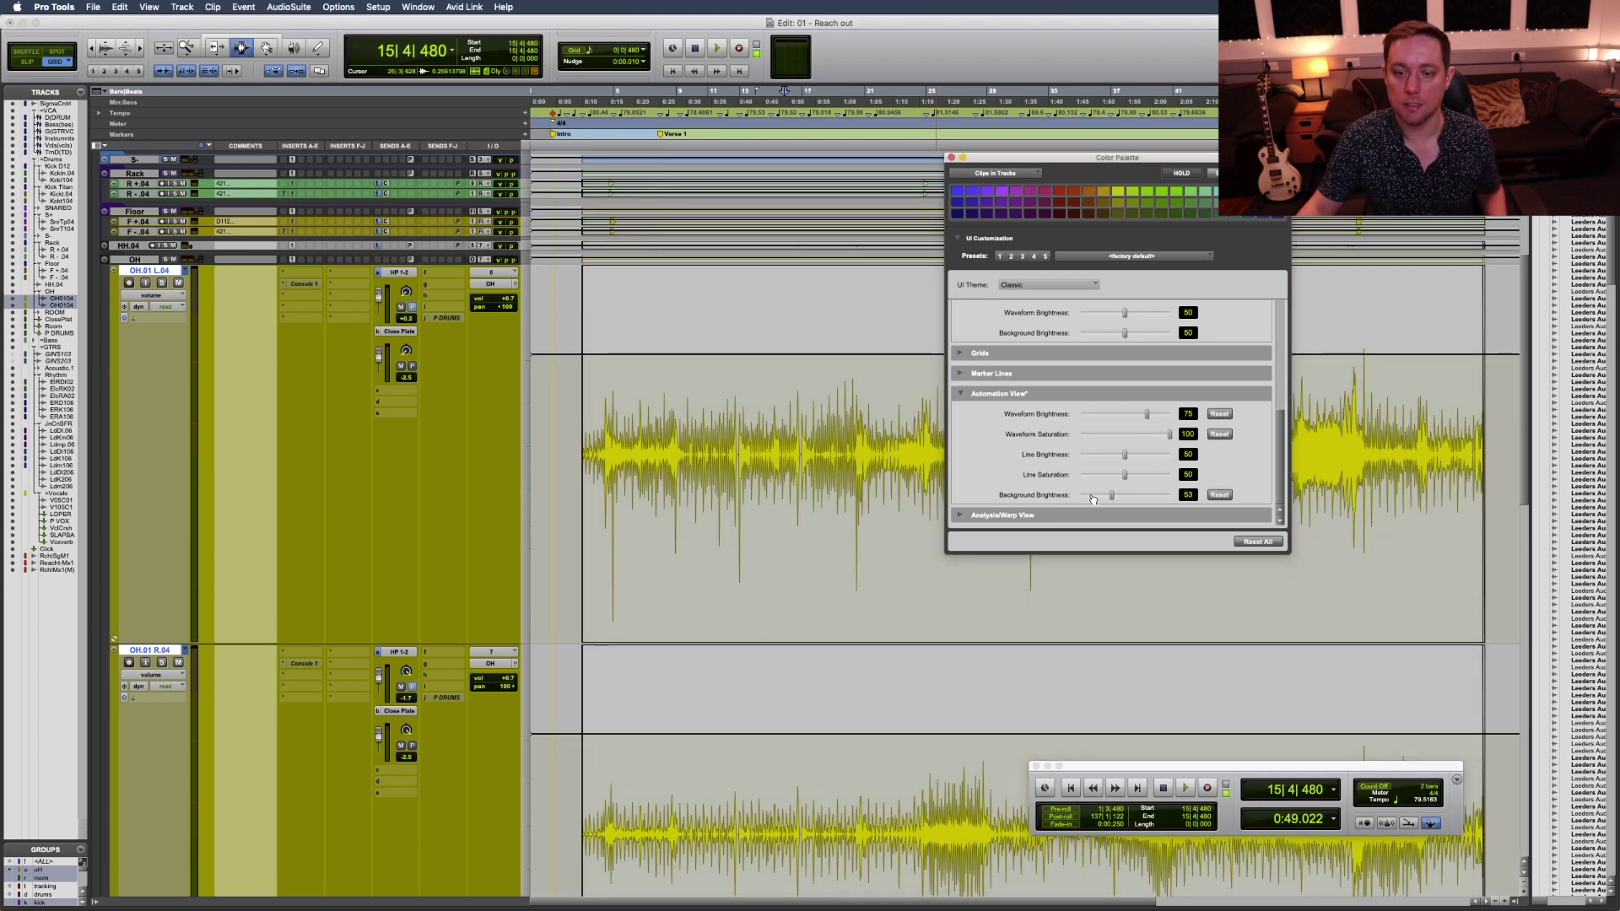
pyautogui.click(1188, 494)
pyautogui.write('40')
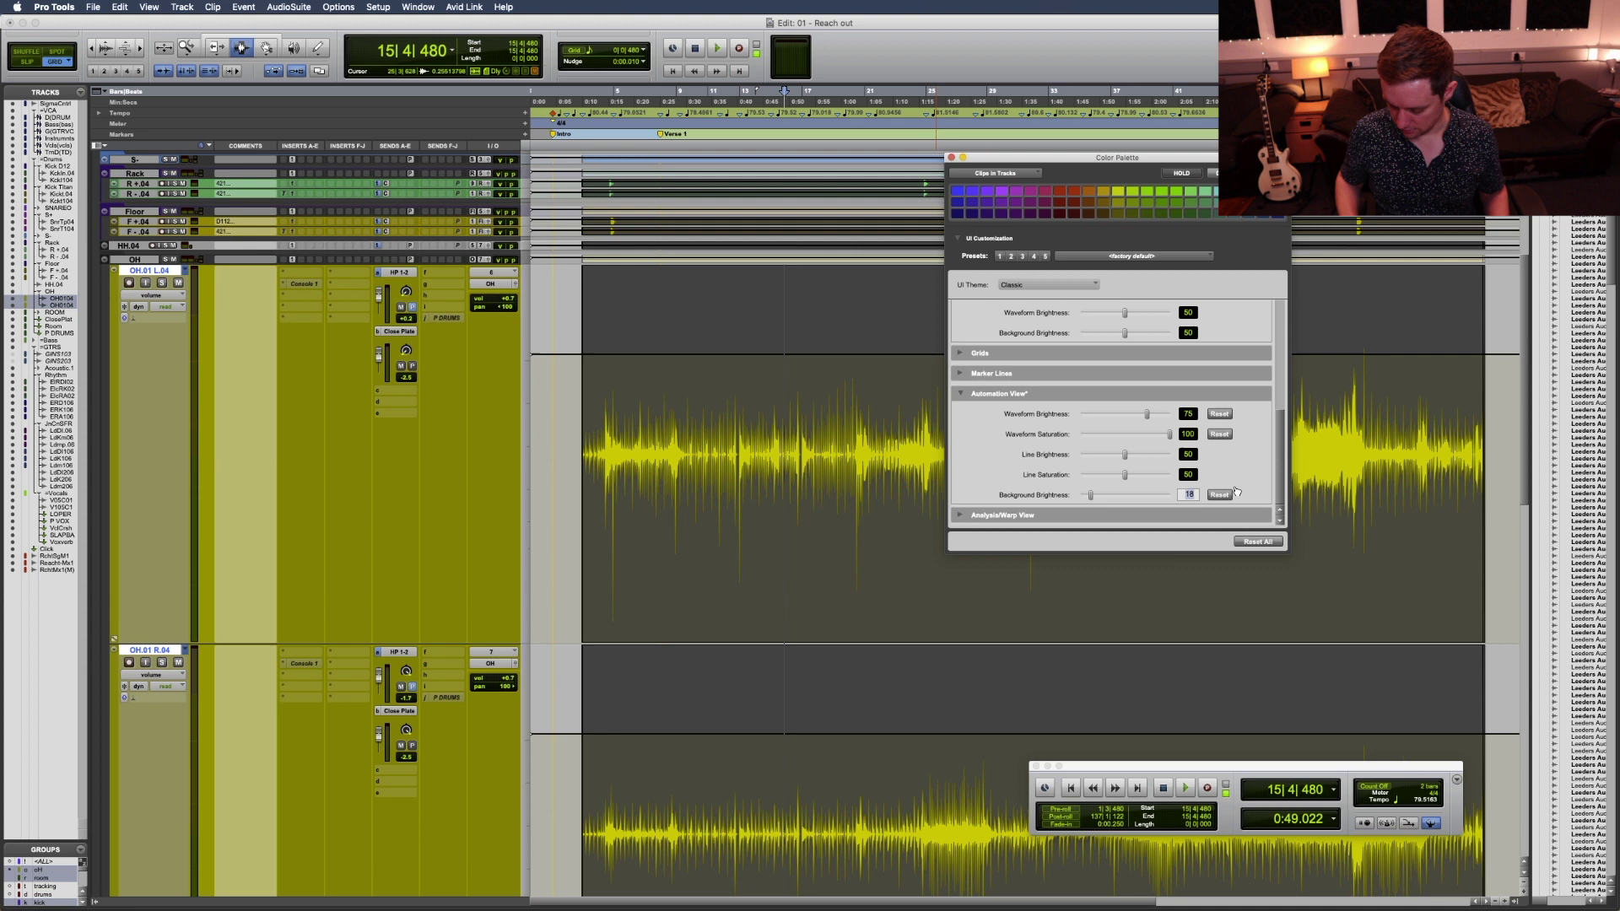
pyautogui.click(1219, 494)
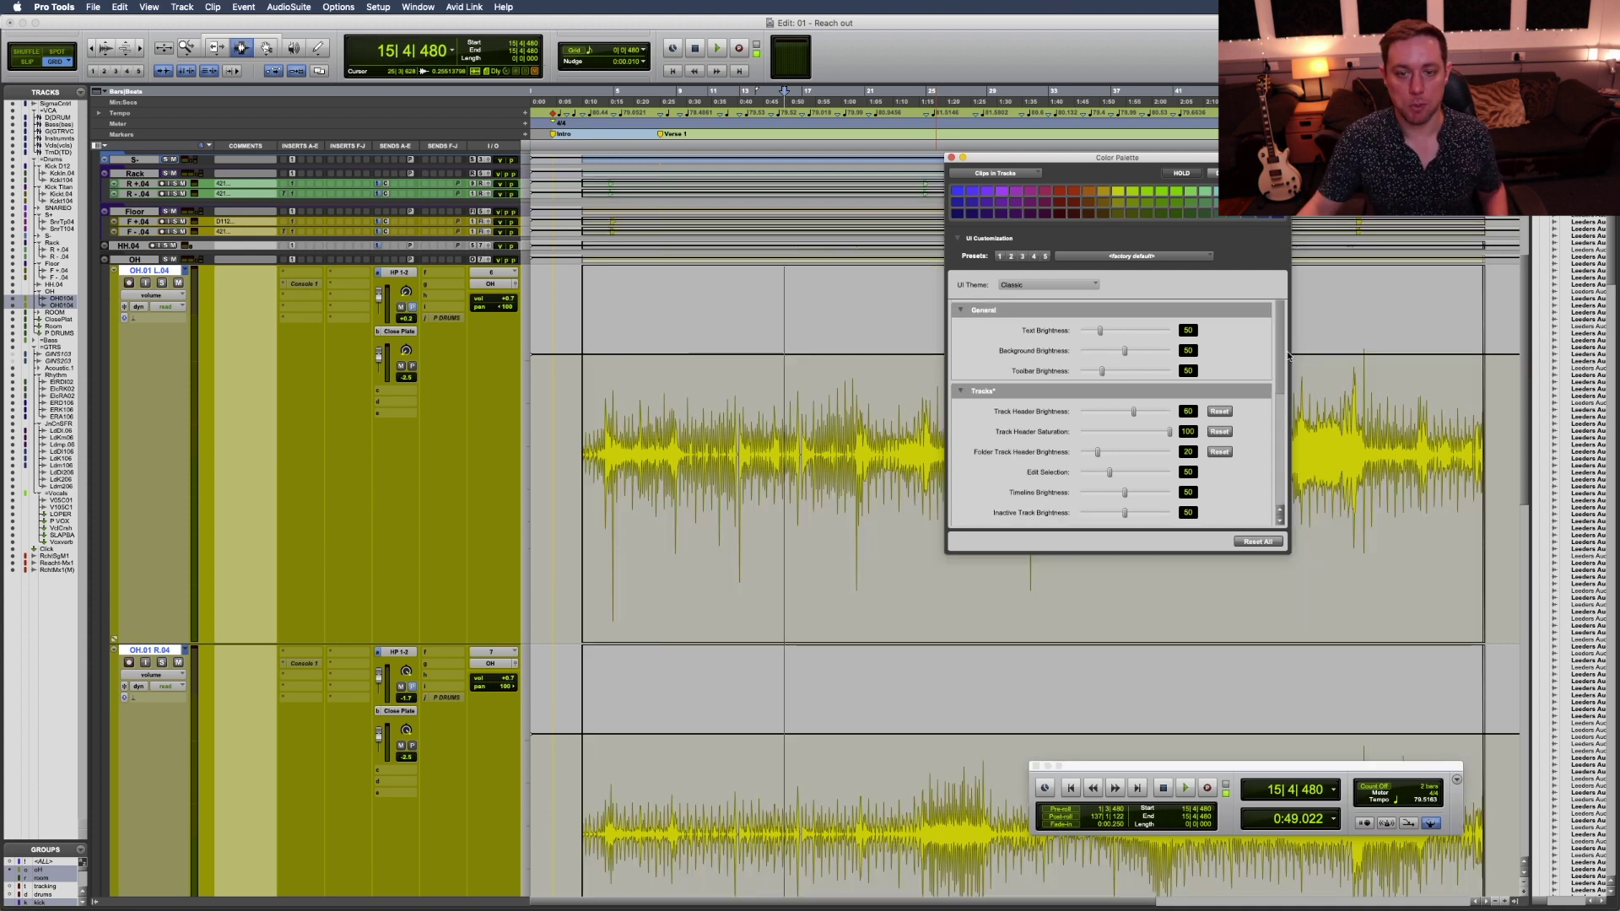
# Expand the Analysis/Warp View settings and bring the blue duplicate lead guitar tracks into view in the Edit window.
pyautogui.click(970, 513)
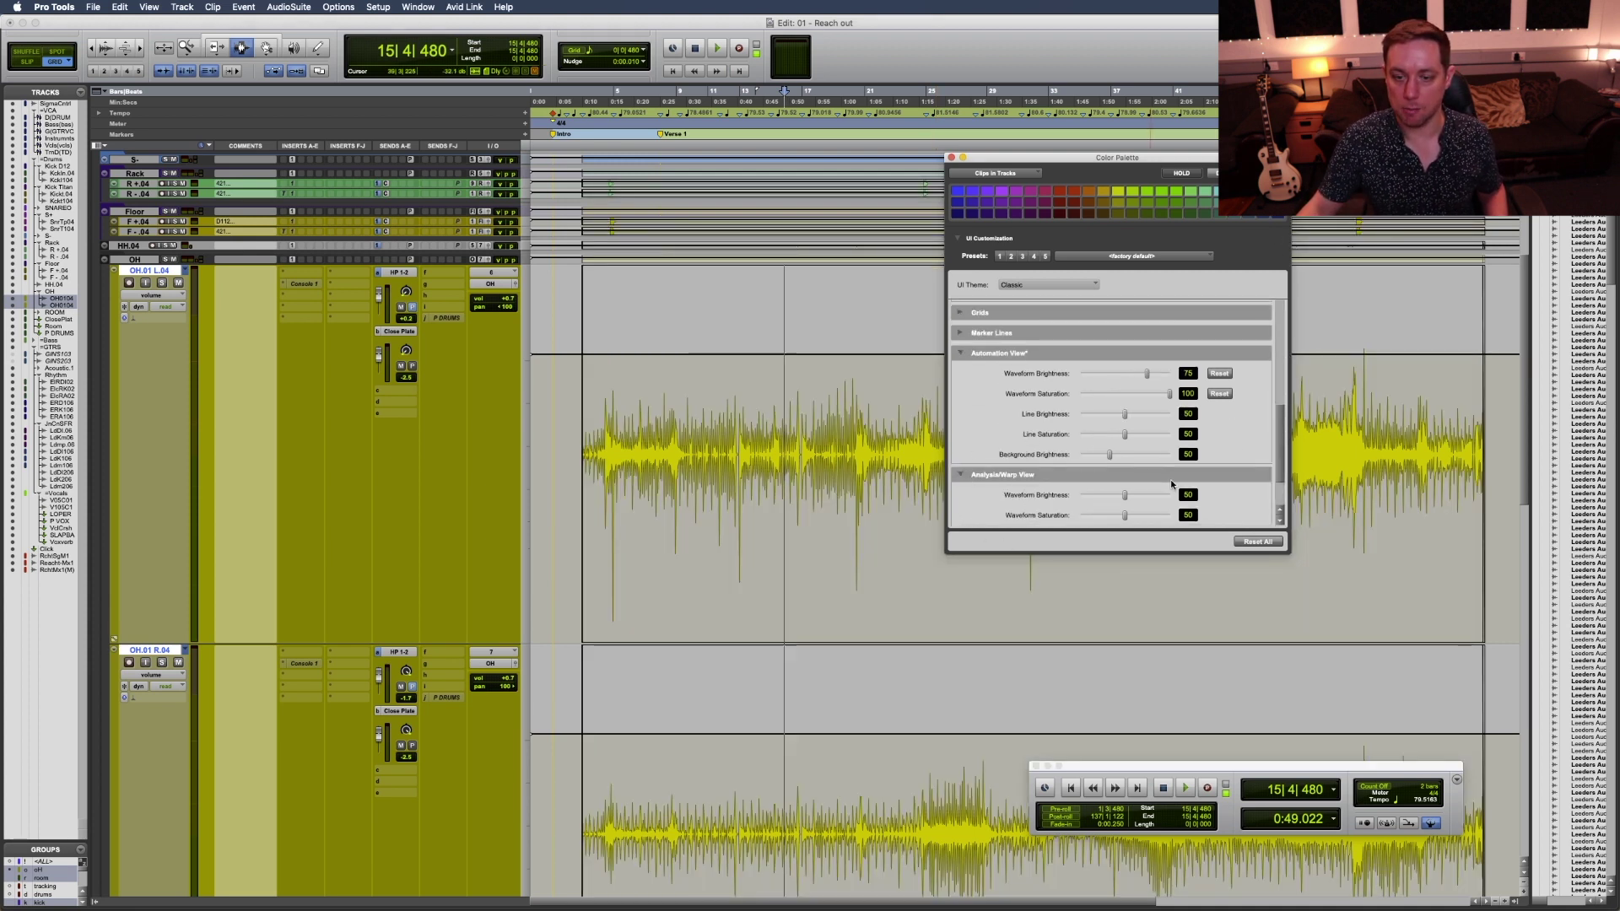
pyautogui.click(168, 297)
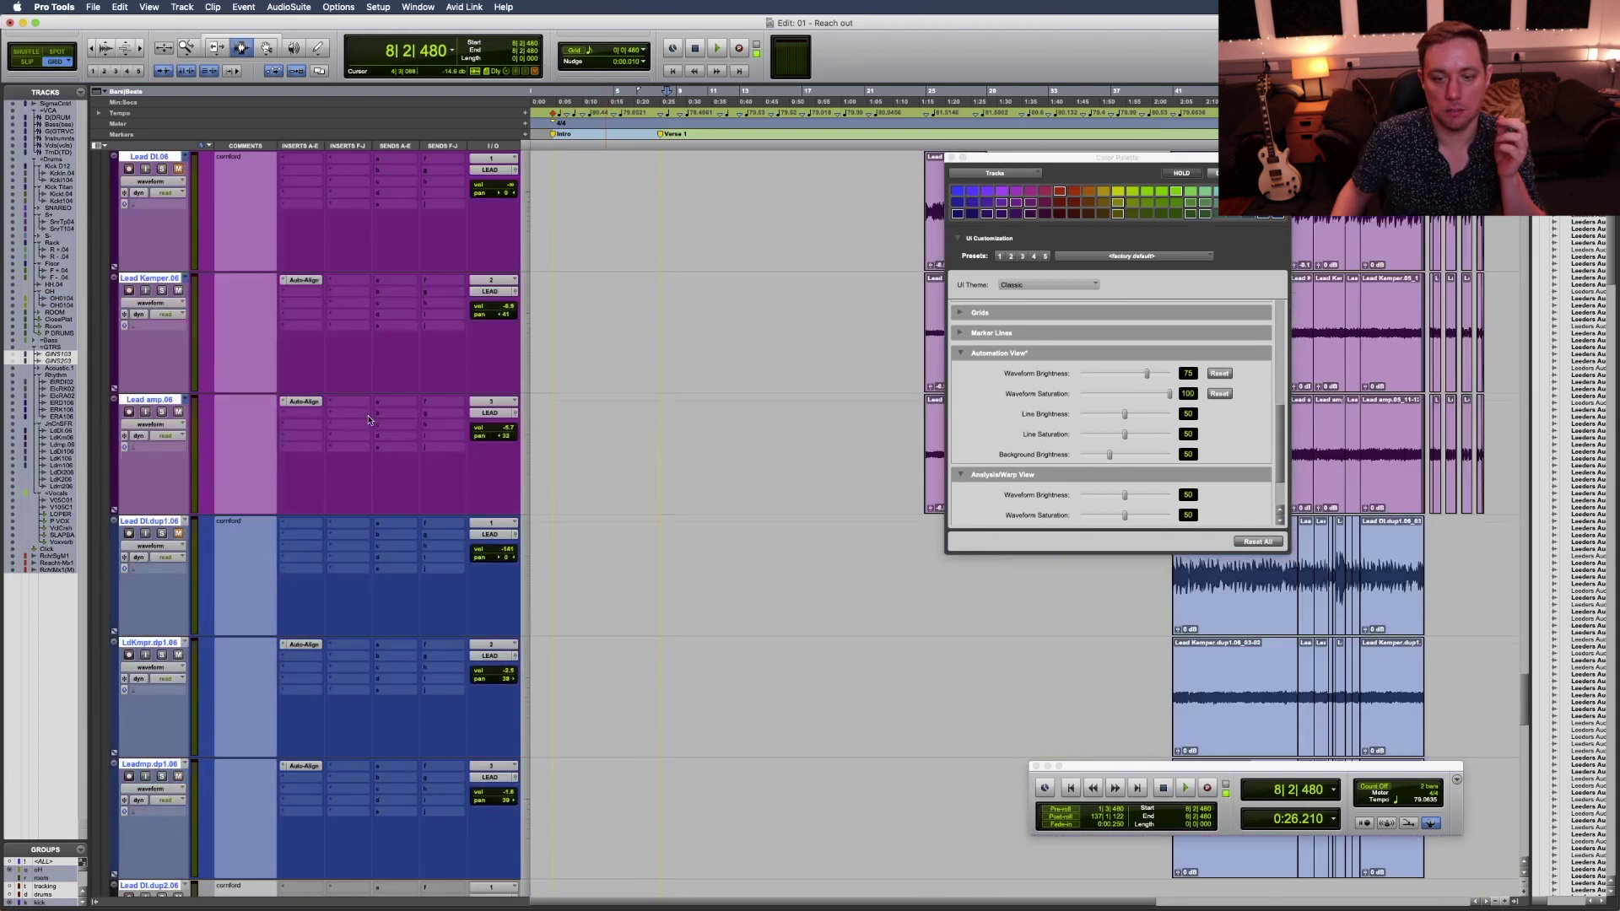
pyautogui.scroll(-5, 368, 420)
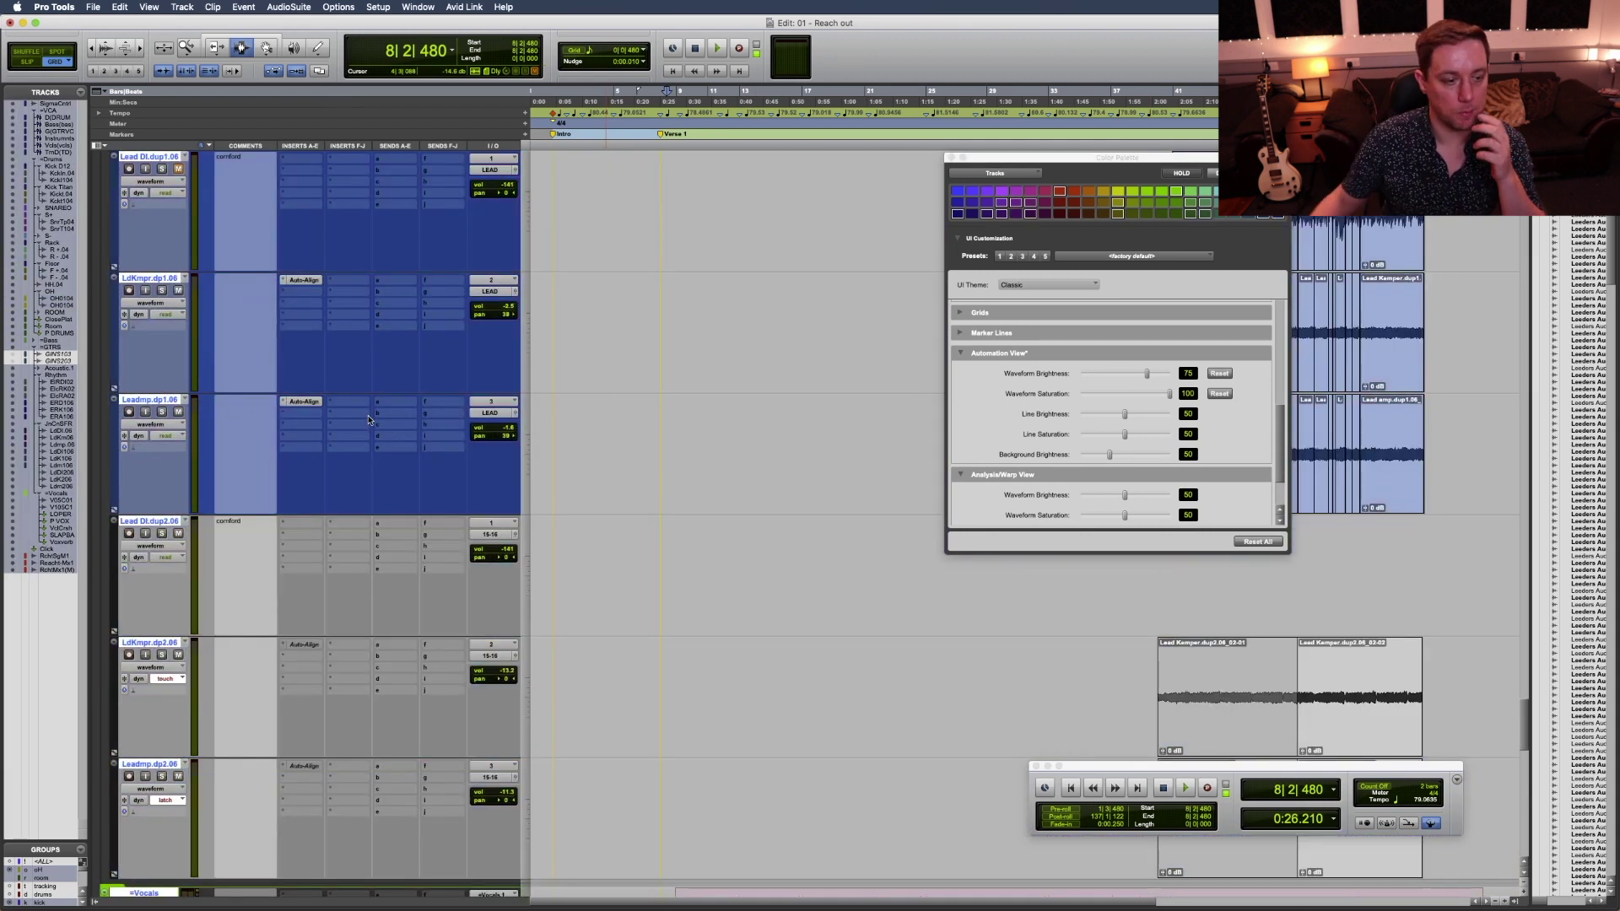
# Enable Polyphonic Elastic Audio on the three blue duplicate lead guitar tracks and switch them to warp view.
pyautogui.click(166, 452)
pyautogui.keyDown('alt'); pyautogui.keyDown('shift'); pyautogui.click(169, 471); pyautogui.keyUp('shift'); pyautogui.keyUp('alt')
pyautogui.click(177, 423)
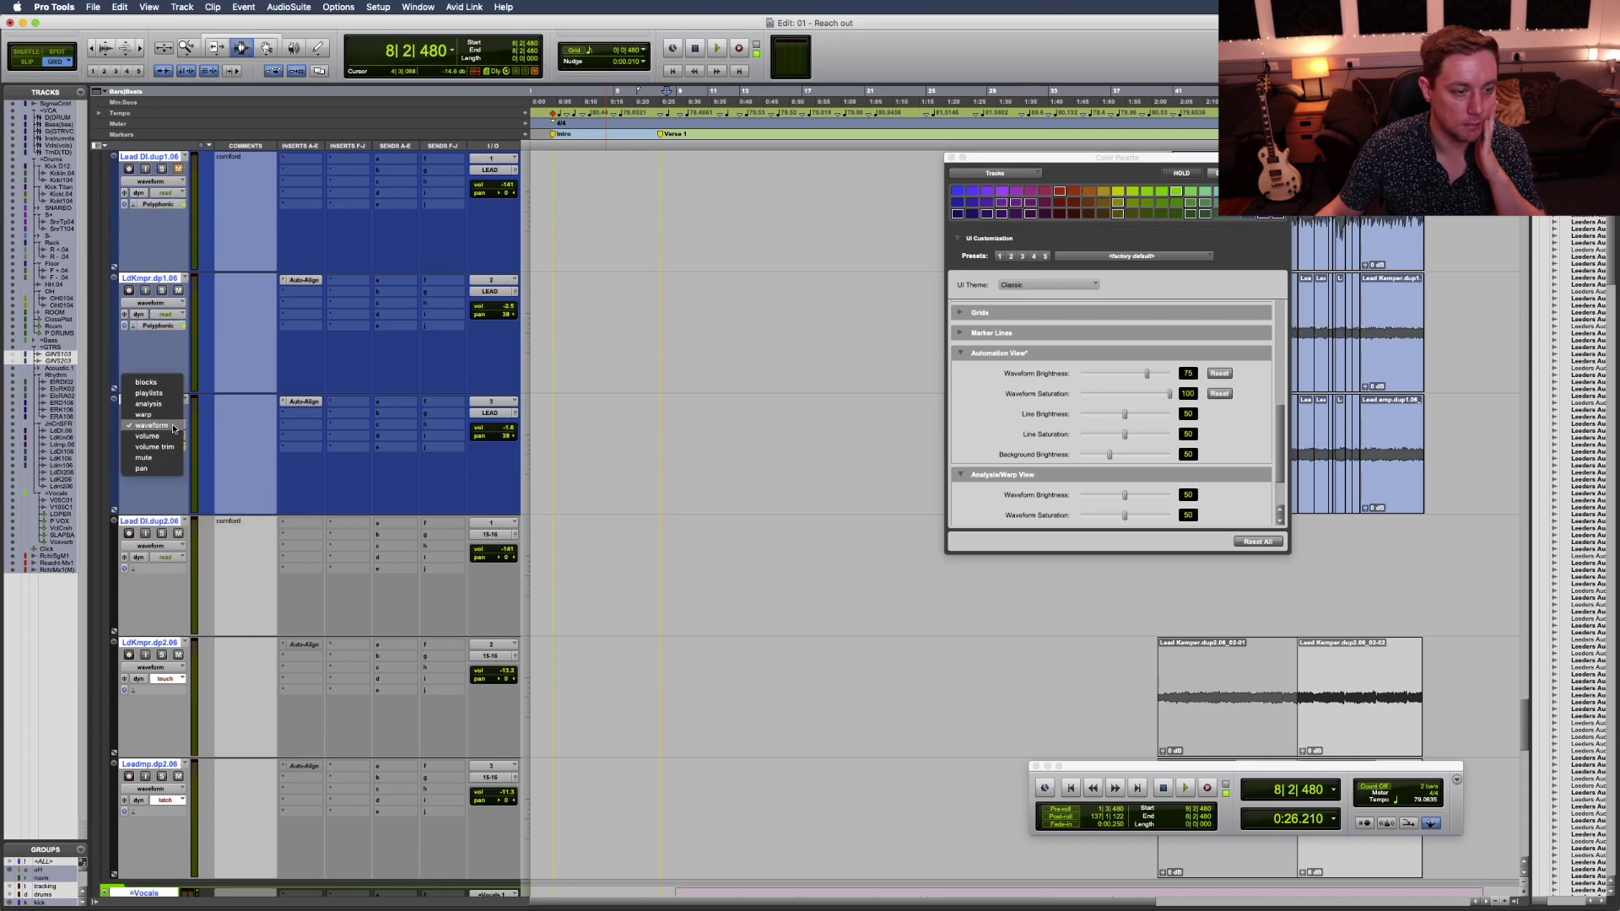
pyautogui.keyDown('alt'); pyautogui.keyDown('shift'); pyautogui.click(160, 414); pyautogui.keyUp('shift'); pyautogui.keyUp('alt')
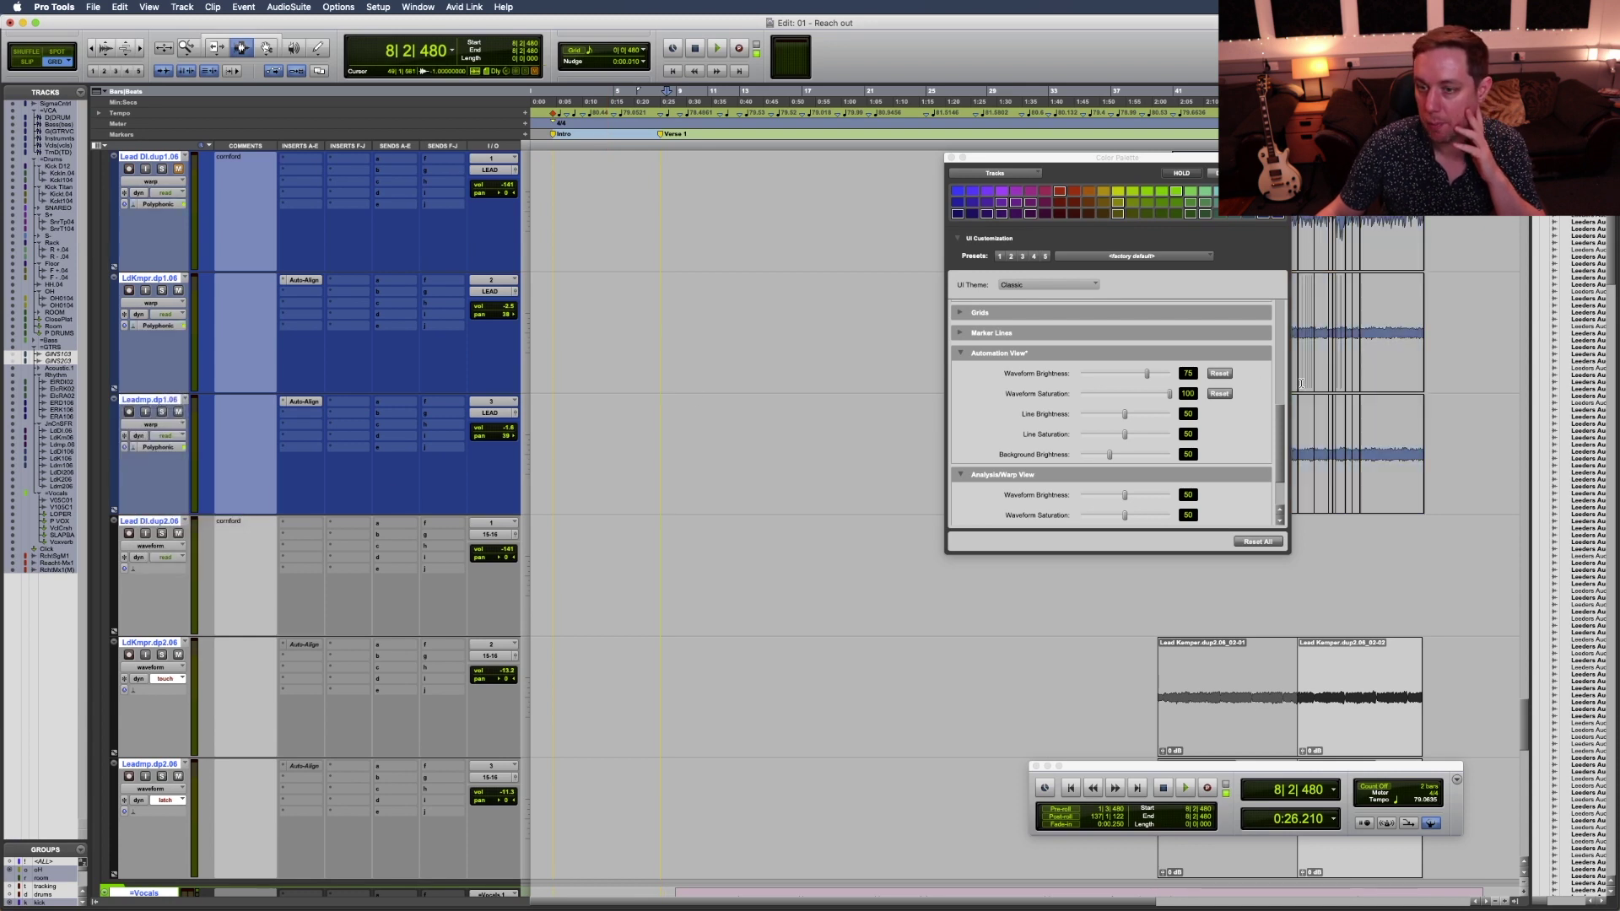
# Close the Color Palette and look over the coloured channel strips in the Mix window.
pyautogui.click(951, 158)
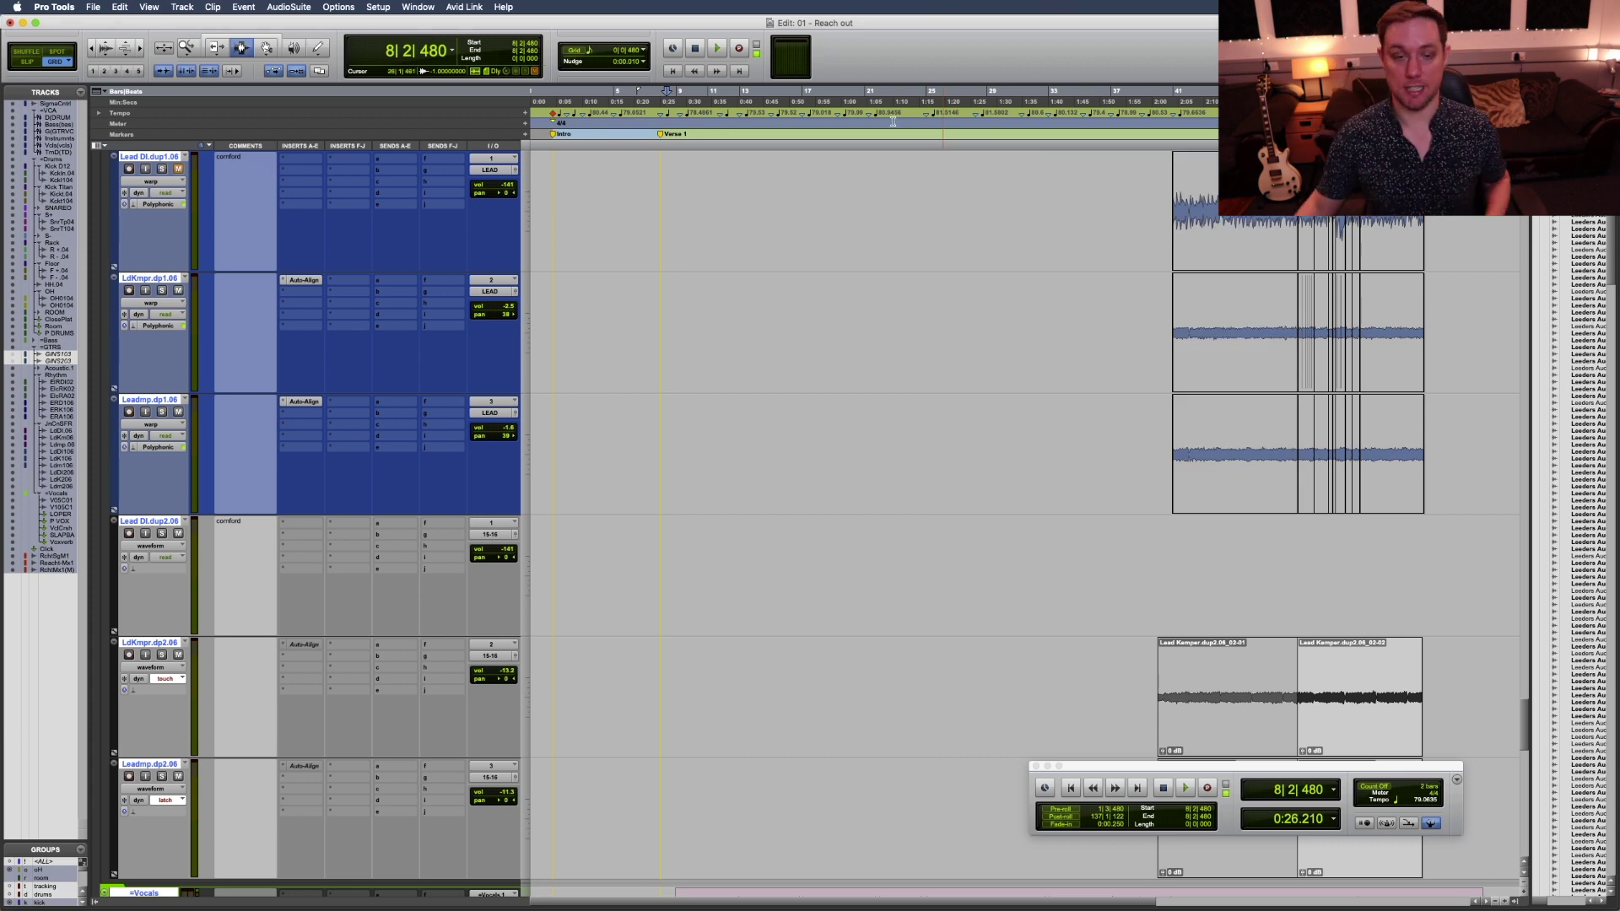
pyautogui.scroll(15, 997, 276)
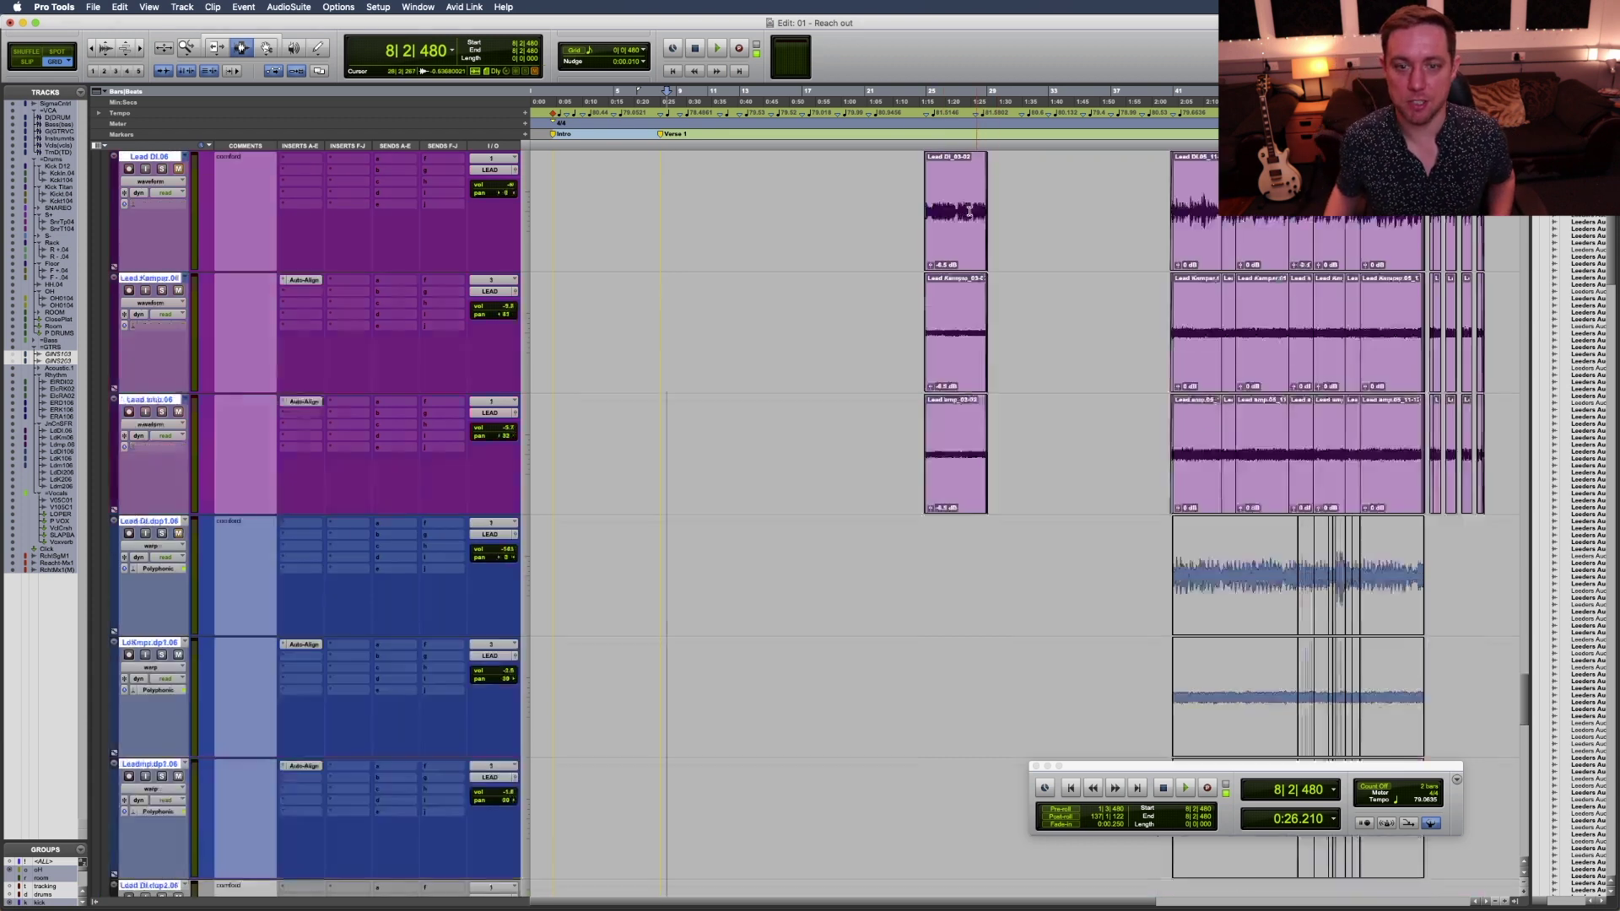
pyautogui.scroll(15, 969, 211)
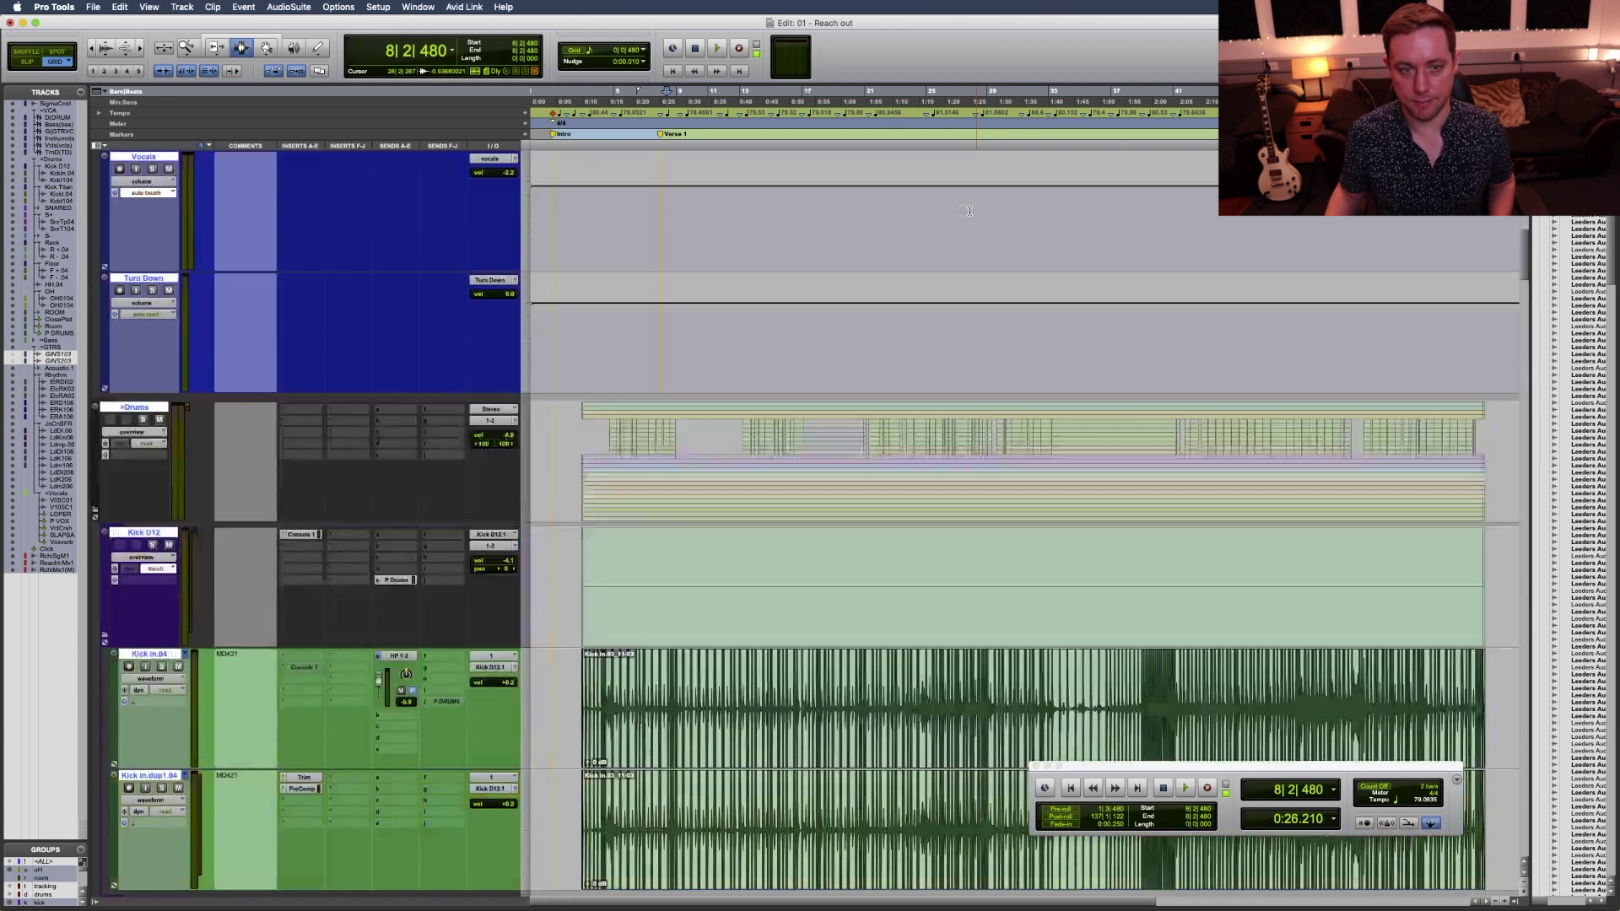
pyautogui.press('super+equal')
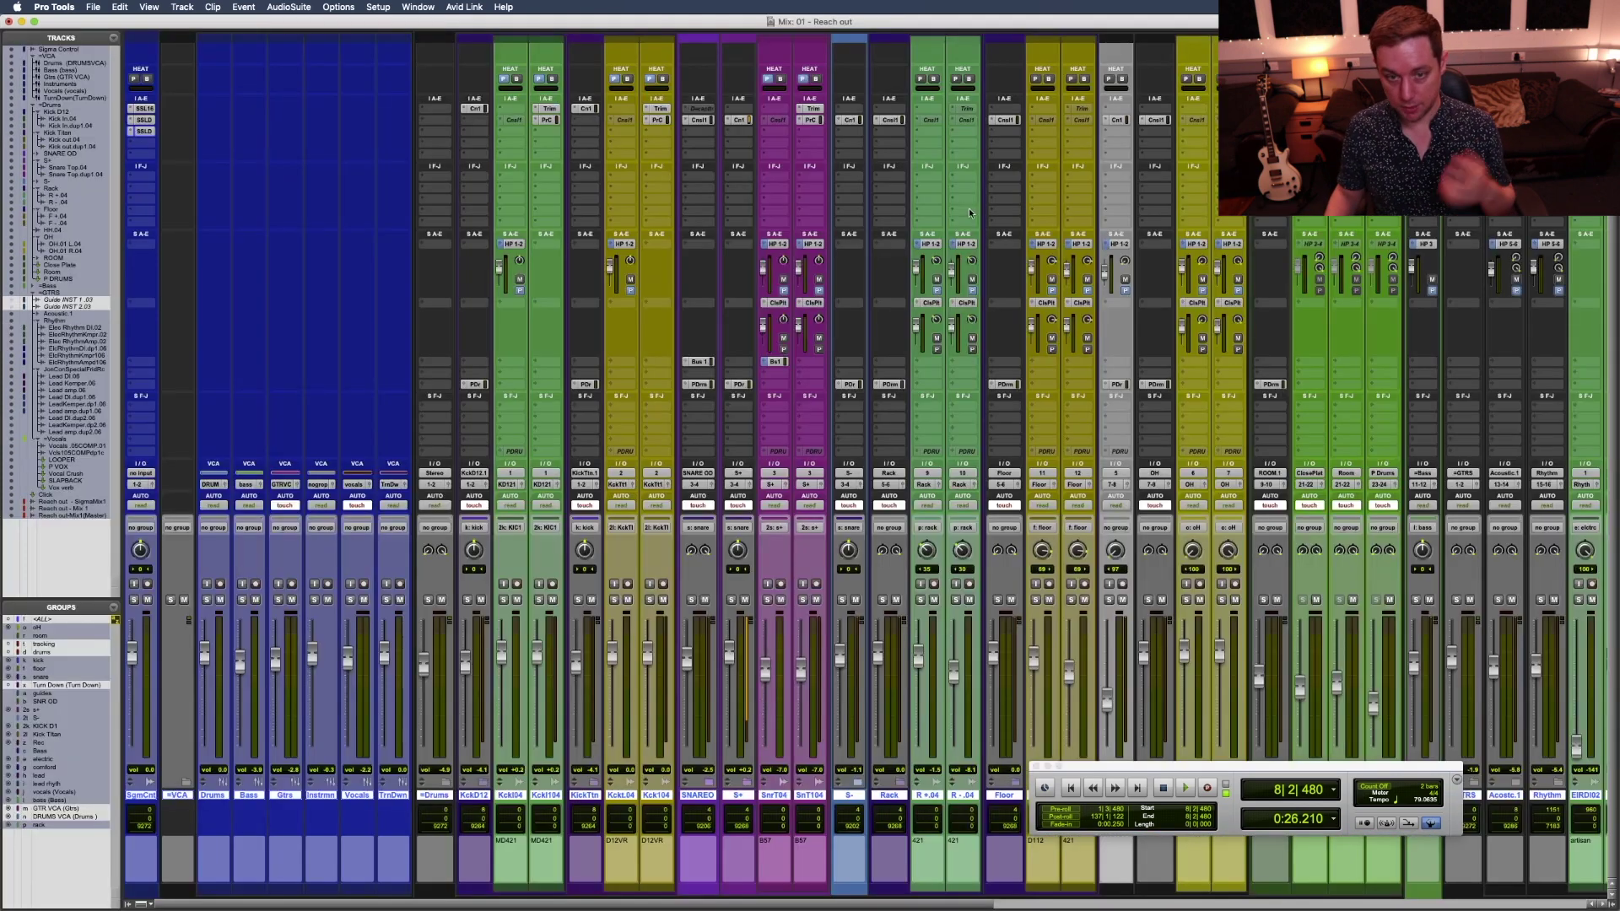
pyautogui.hscroll(15, 969, 212)
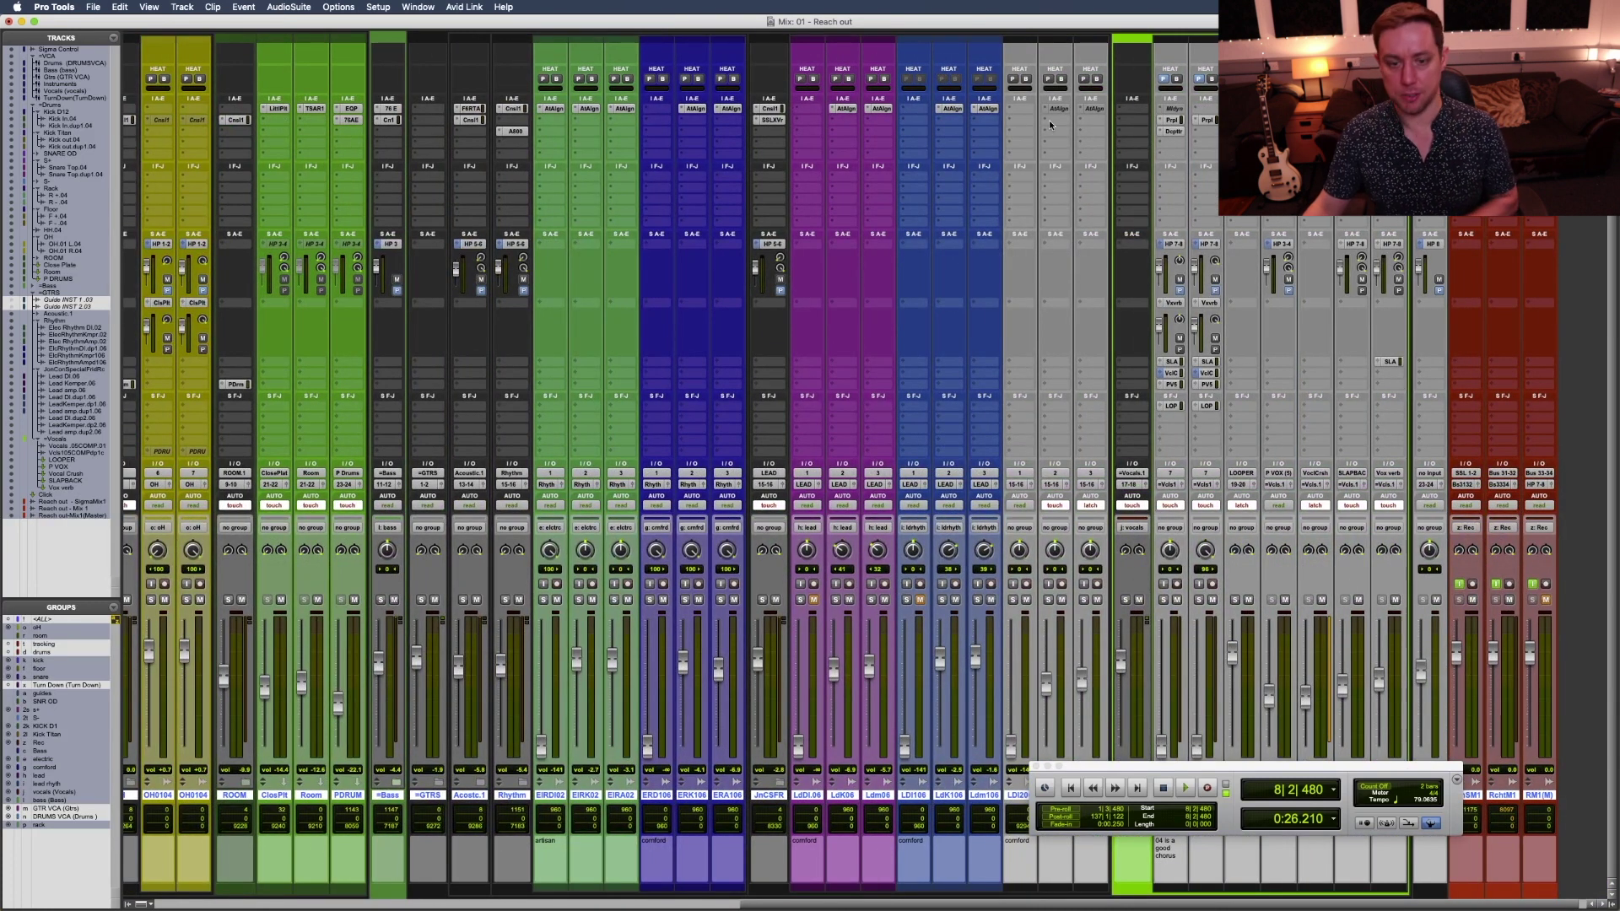
# Reopen the Color Palette, move it clear of the channels, and close the floating Transport window.
pyautogui.click(418, 7)
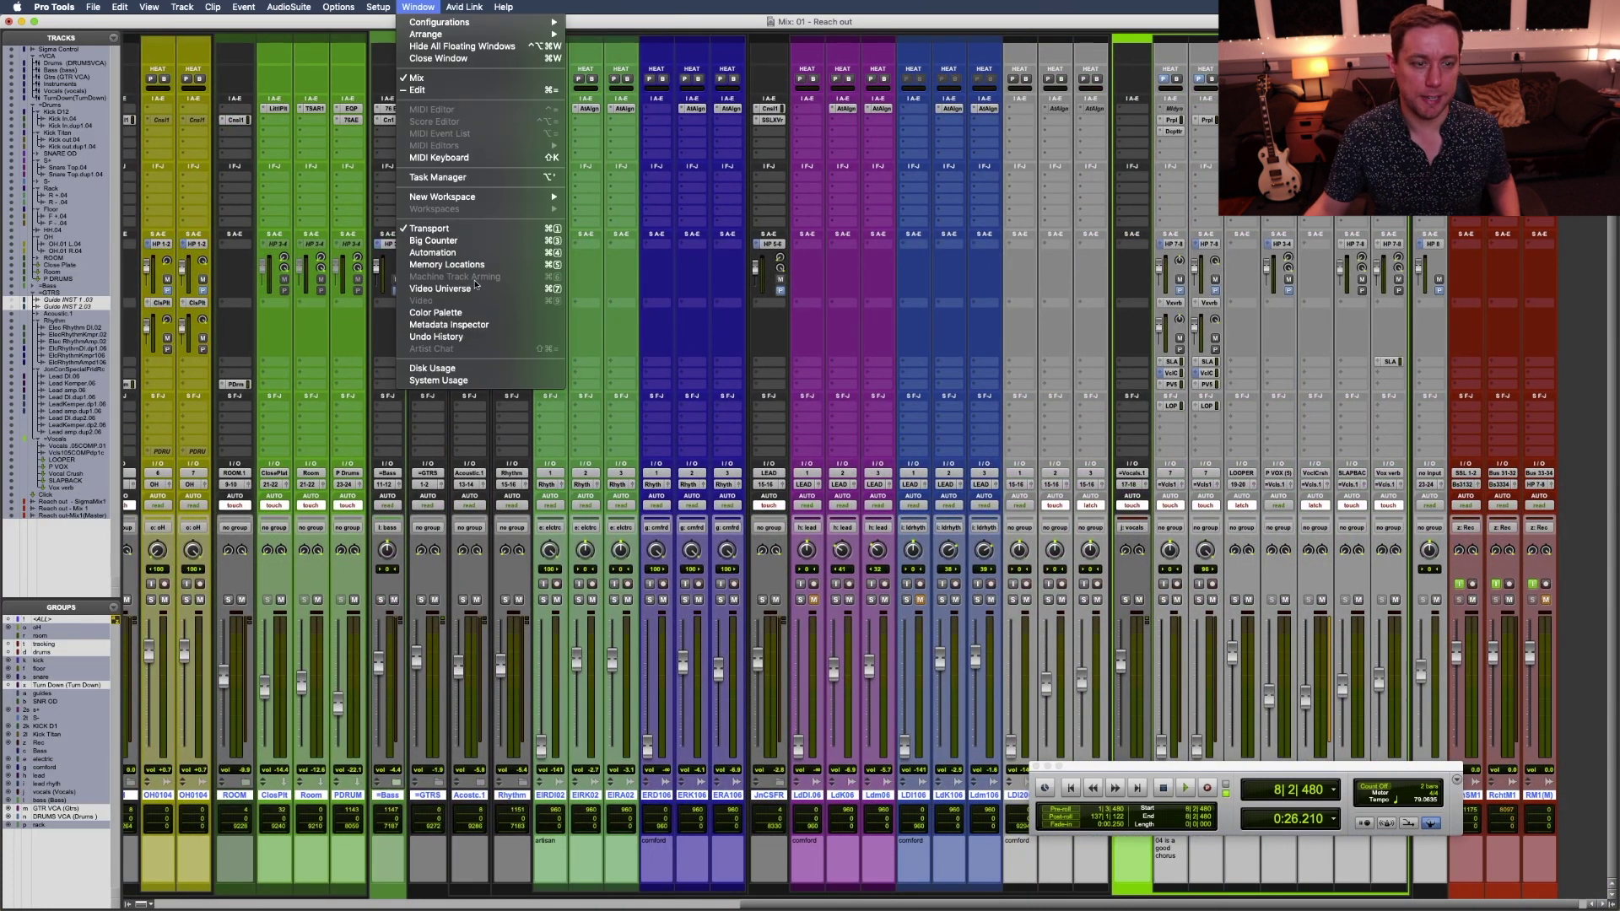
pyautogui.click(437, 312)
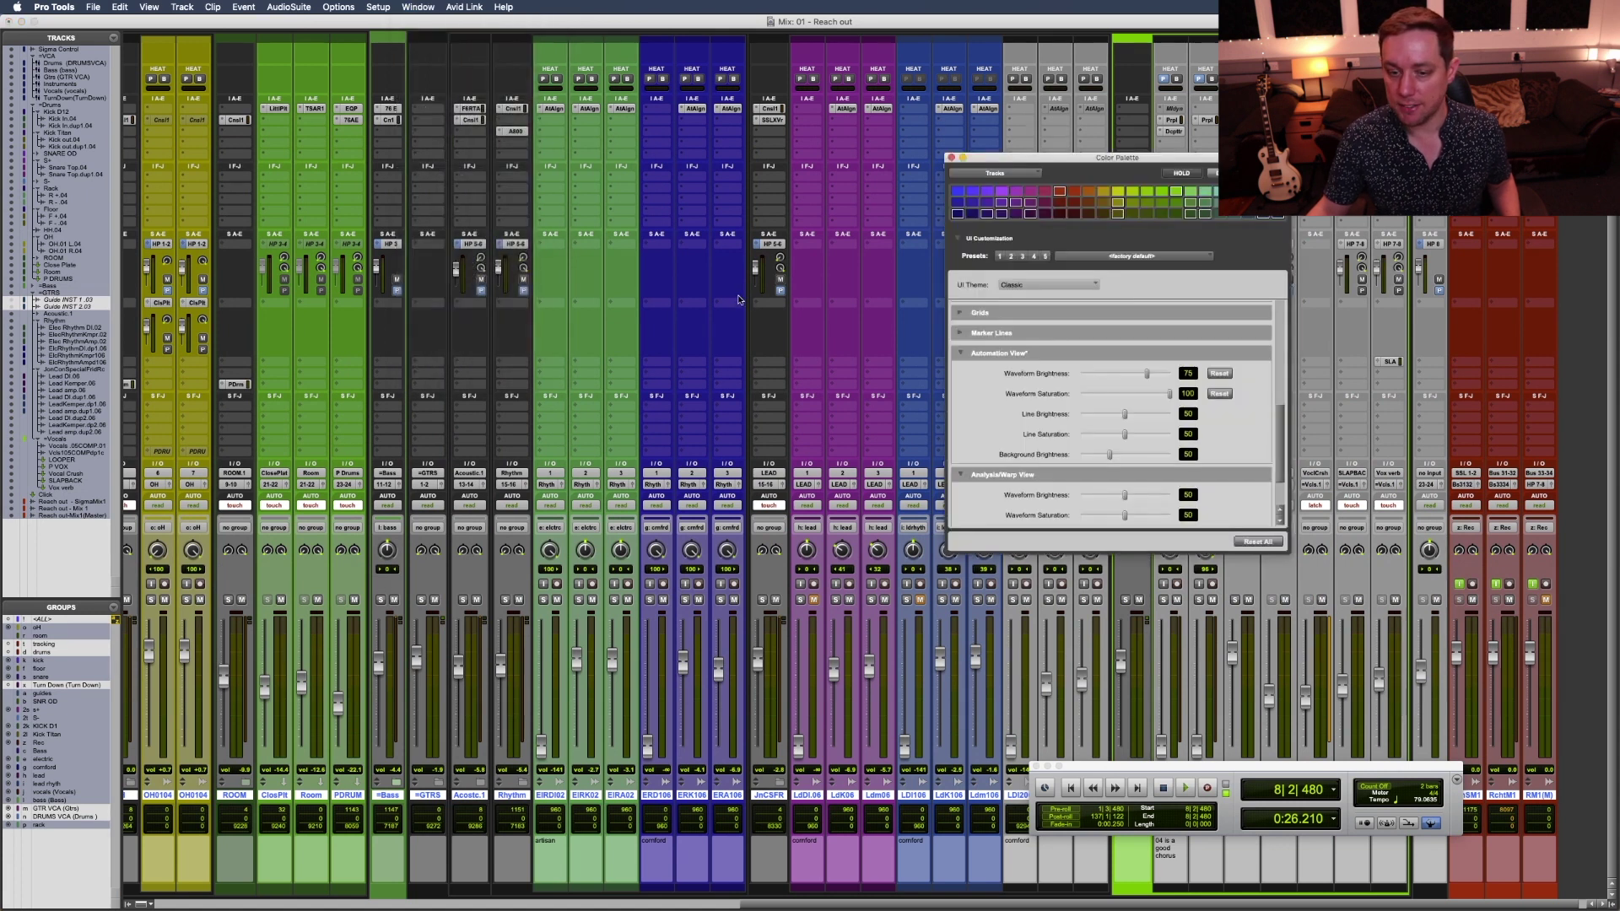
pyautogui.moveTo(1239, 158); pyautogui.dragTo(966, 83)
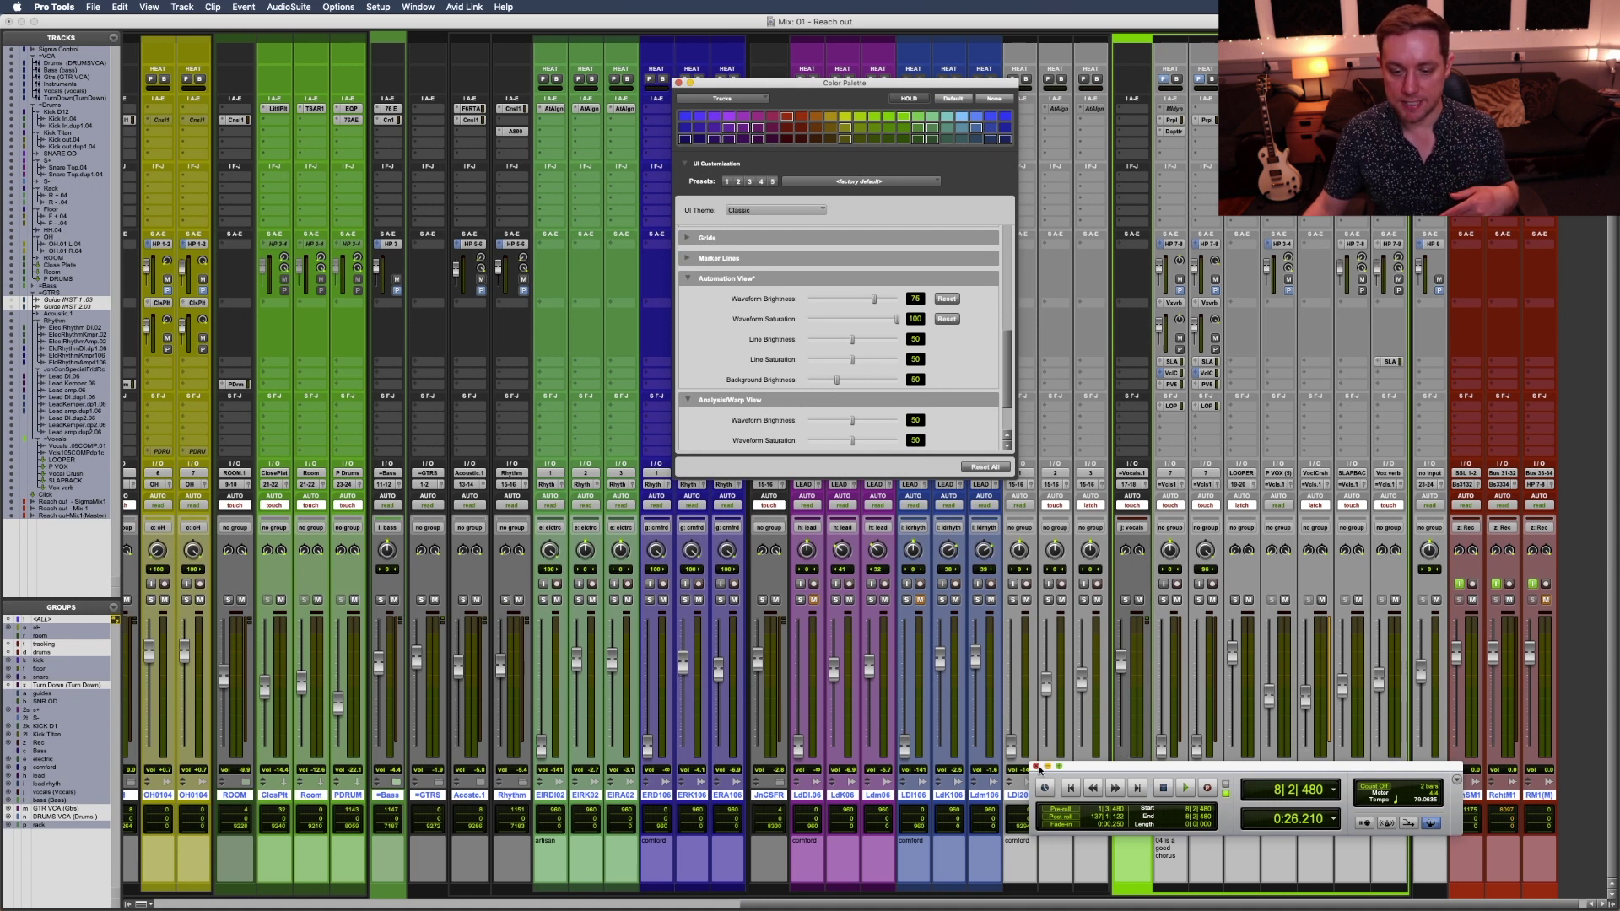
pyautogui.click(1037, 766)
# Select the vocal tracks from V05C01 through Voxverb, followed by the three grey duplicate lead guitar tracks instead.
pyautogui.click(1180, 794)
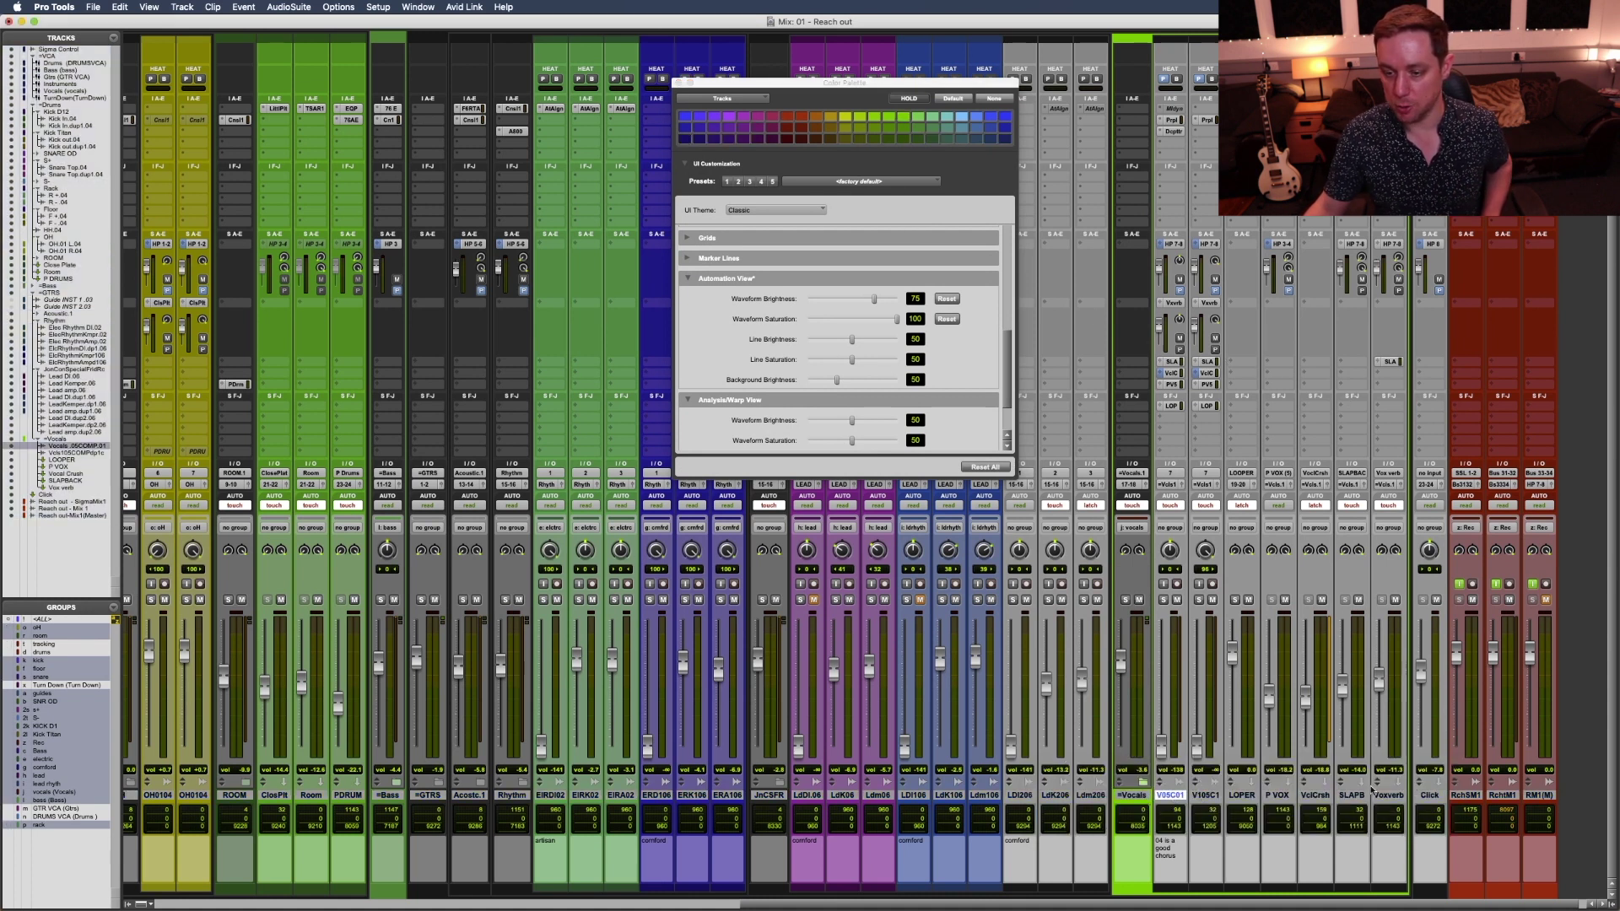
pyautogui.keyDown('shift'); pyautogui.click(1397, 794); pyautogui.keyUp('shift')
pyautogui.click(1091, 795)
pyautogui.keyDown('shift'); pyautogui.click(1020, 795); pyautogui.keyUp('shift')
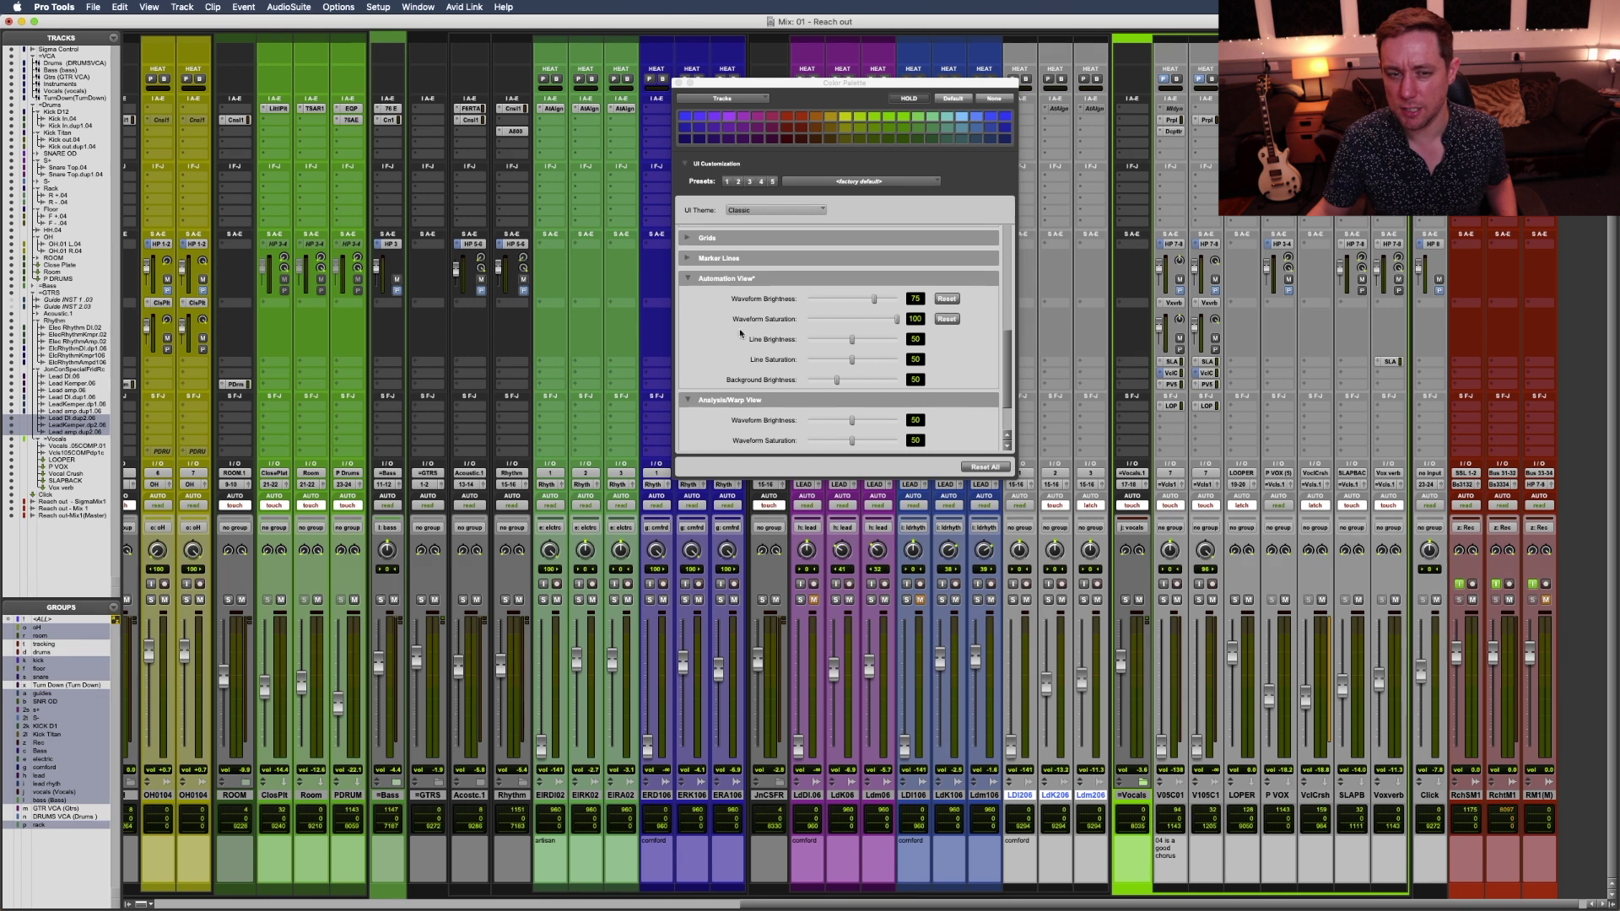
# Try a Track Header Brightness of 20 in the Tracks settings and set it back to 60.
pyautogui.moveTo(1008, 358); pyautogui.dragTo(1009, 272)
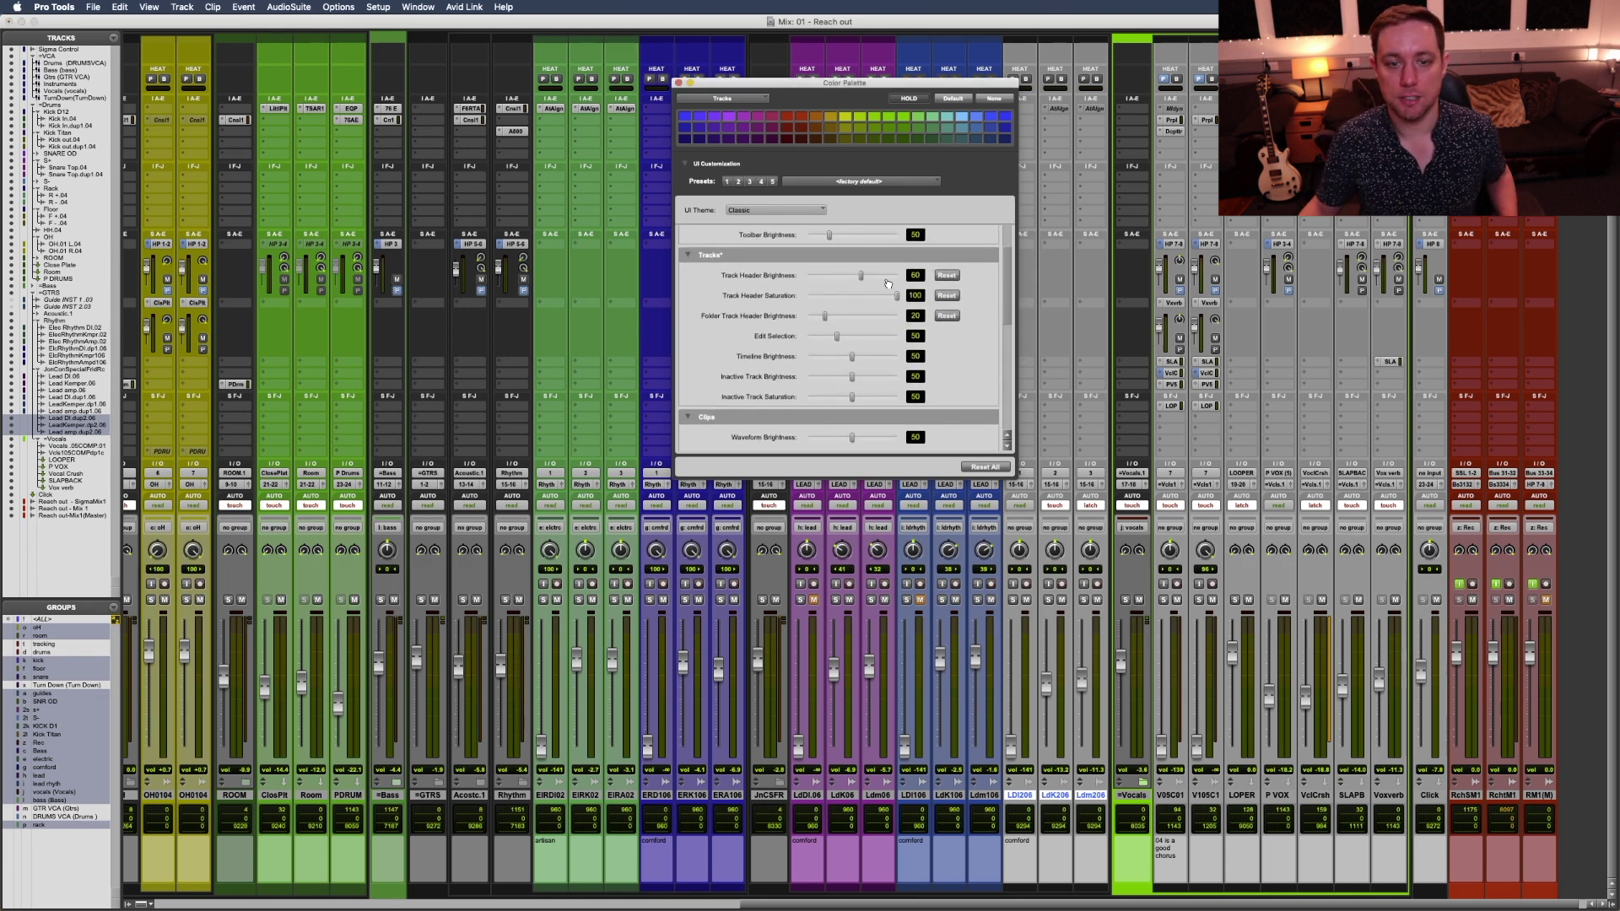
pyautogui.moveTo(861, 277); pyautogui.dragTo(850, 277)
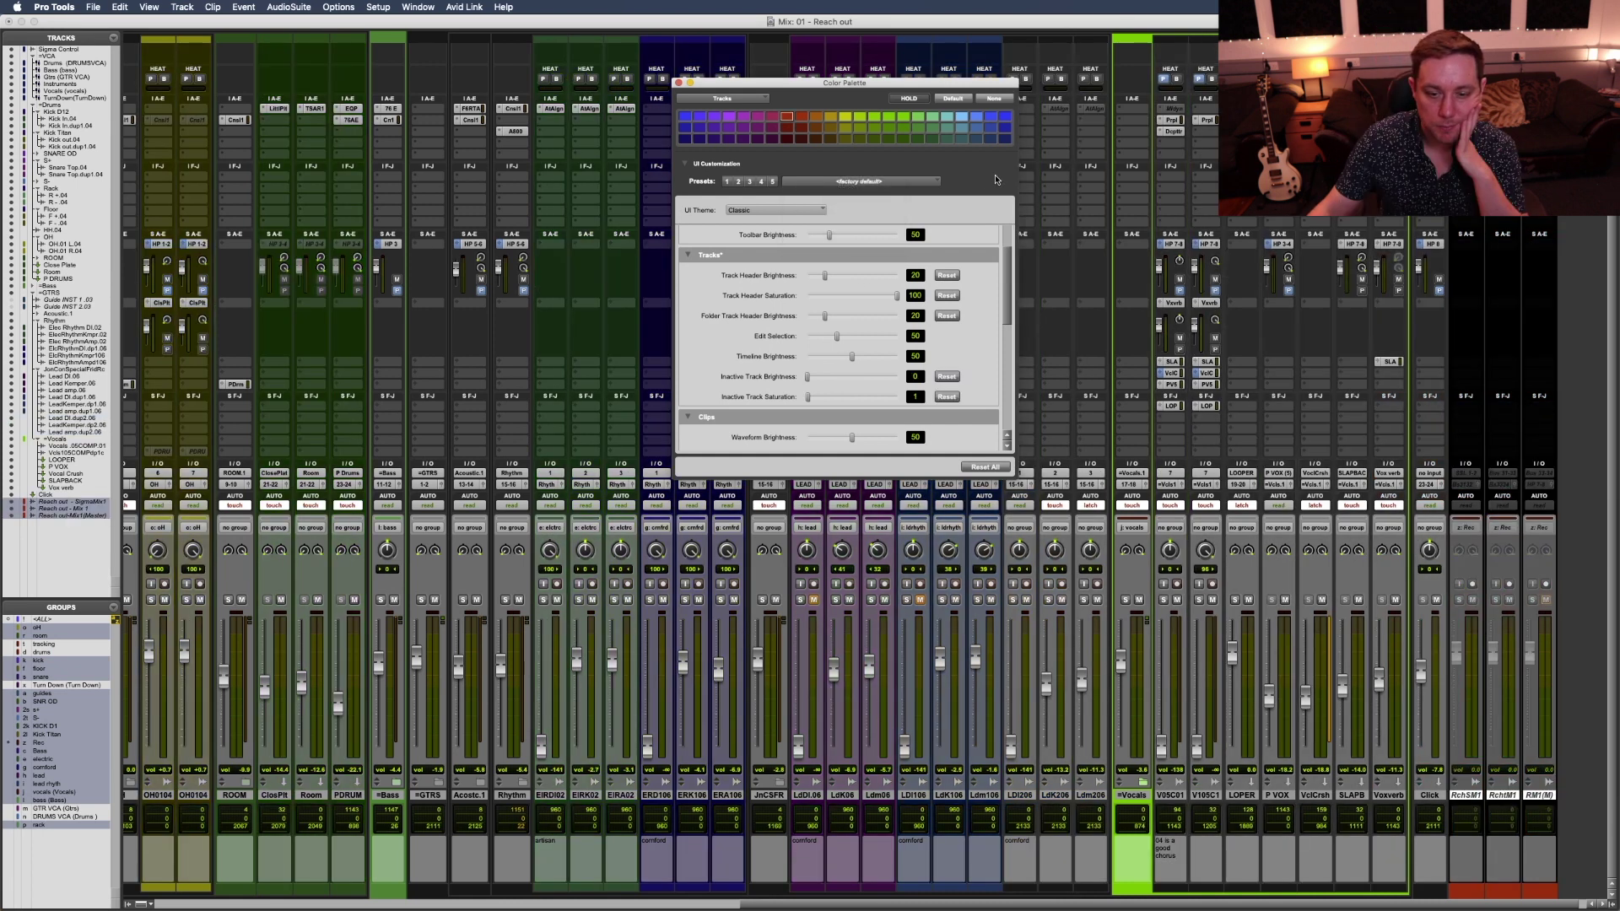
pyautogui.click(914, 276)
pyautogui.write('60')
pyautogui.press('Return')
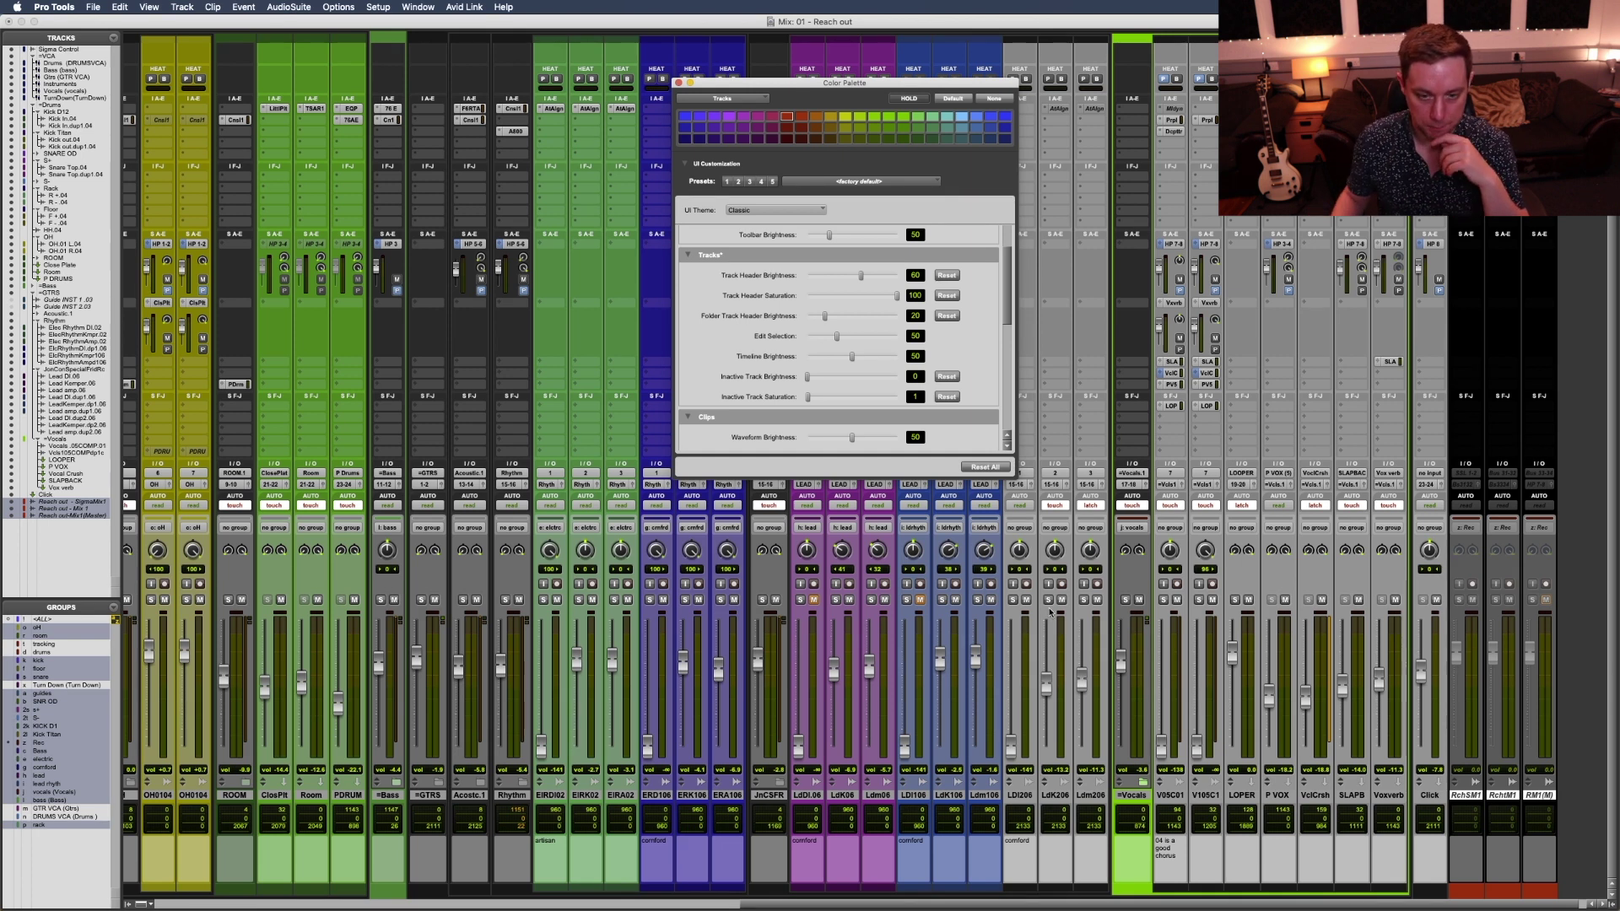
# Save the current Color Palette settings as a preset named "JC Classic".
pyautogui.hscroll(-5, 1051, 613)
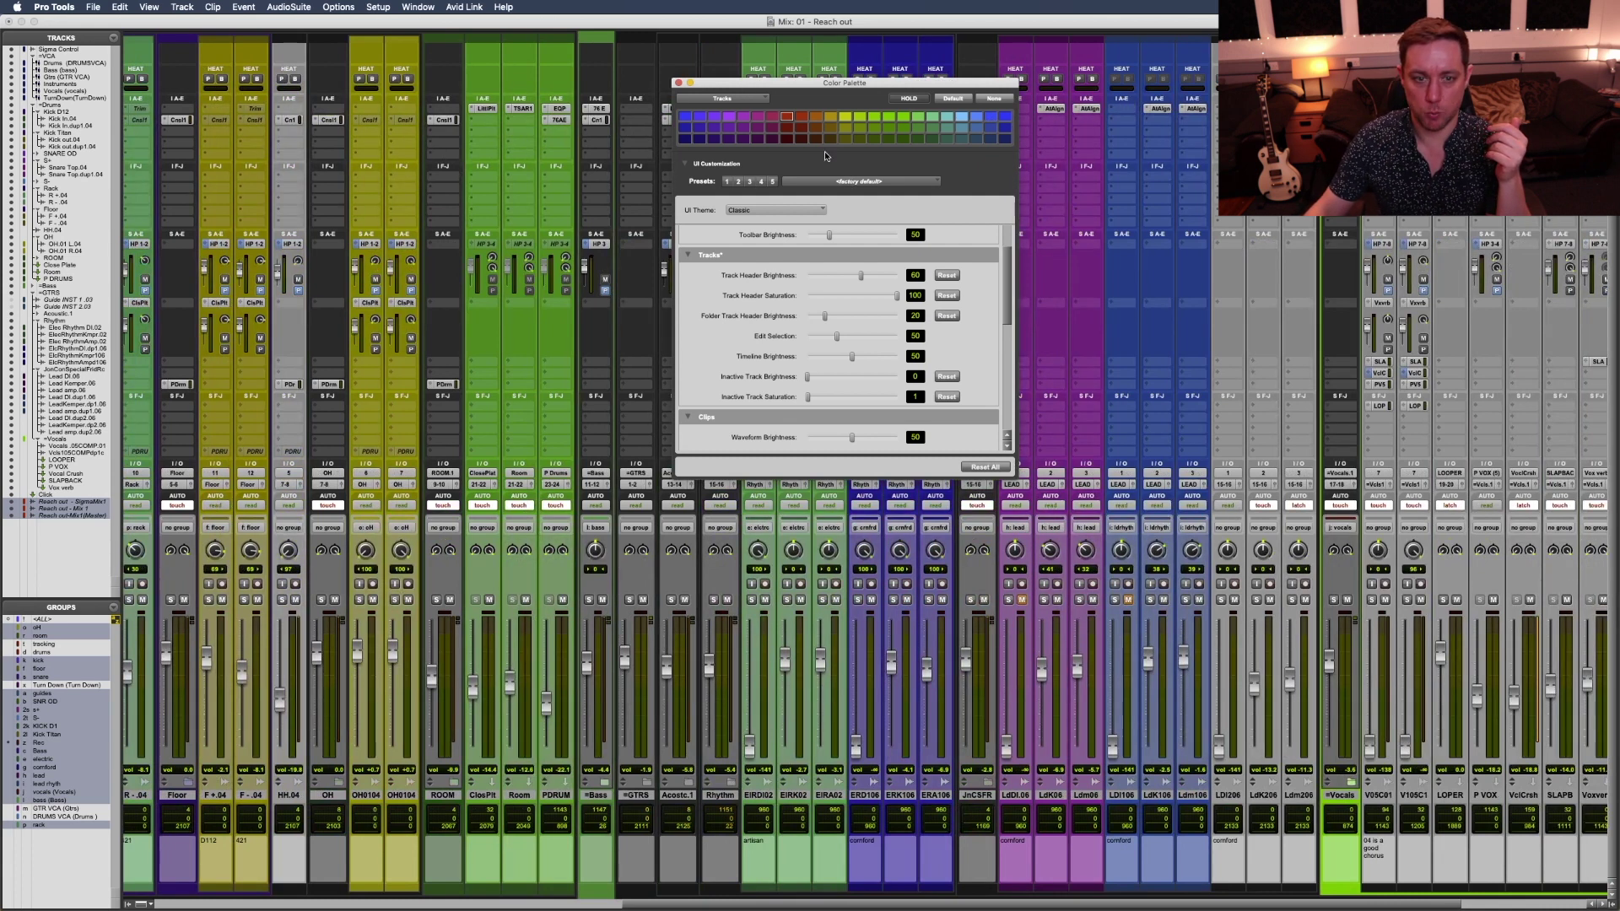
pyautogui.moveTo(699, 907); pyautogui.dragTo(159, 905)
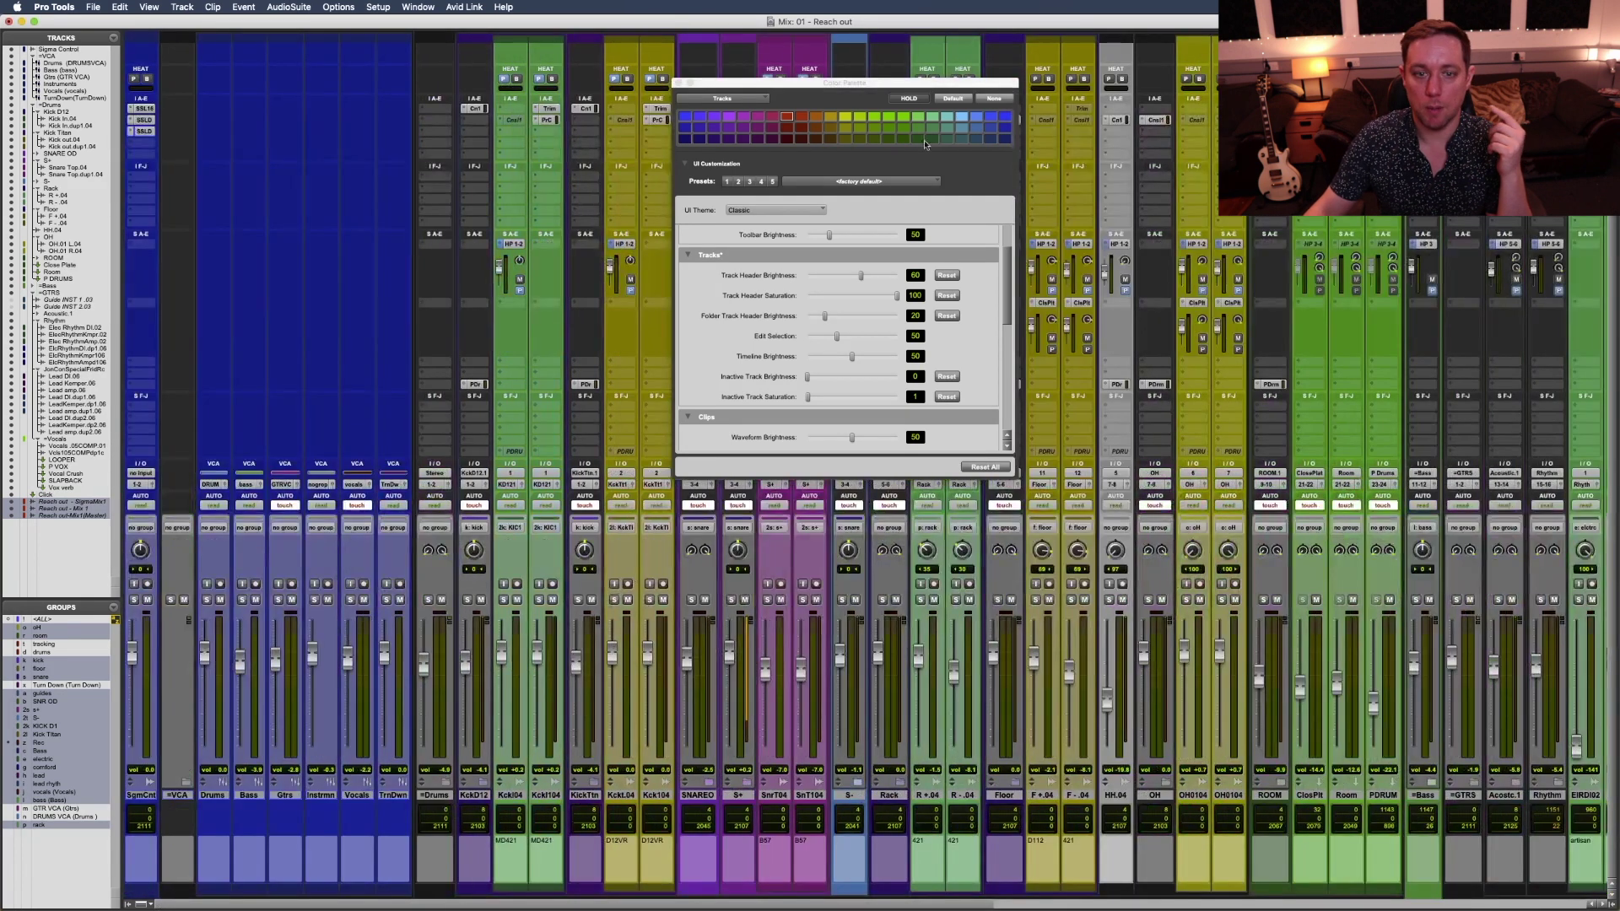
pyautogui.click(873, 183)
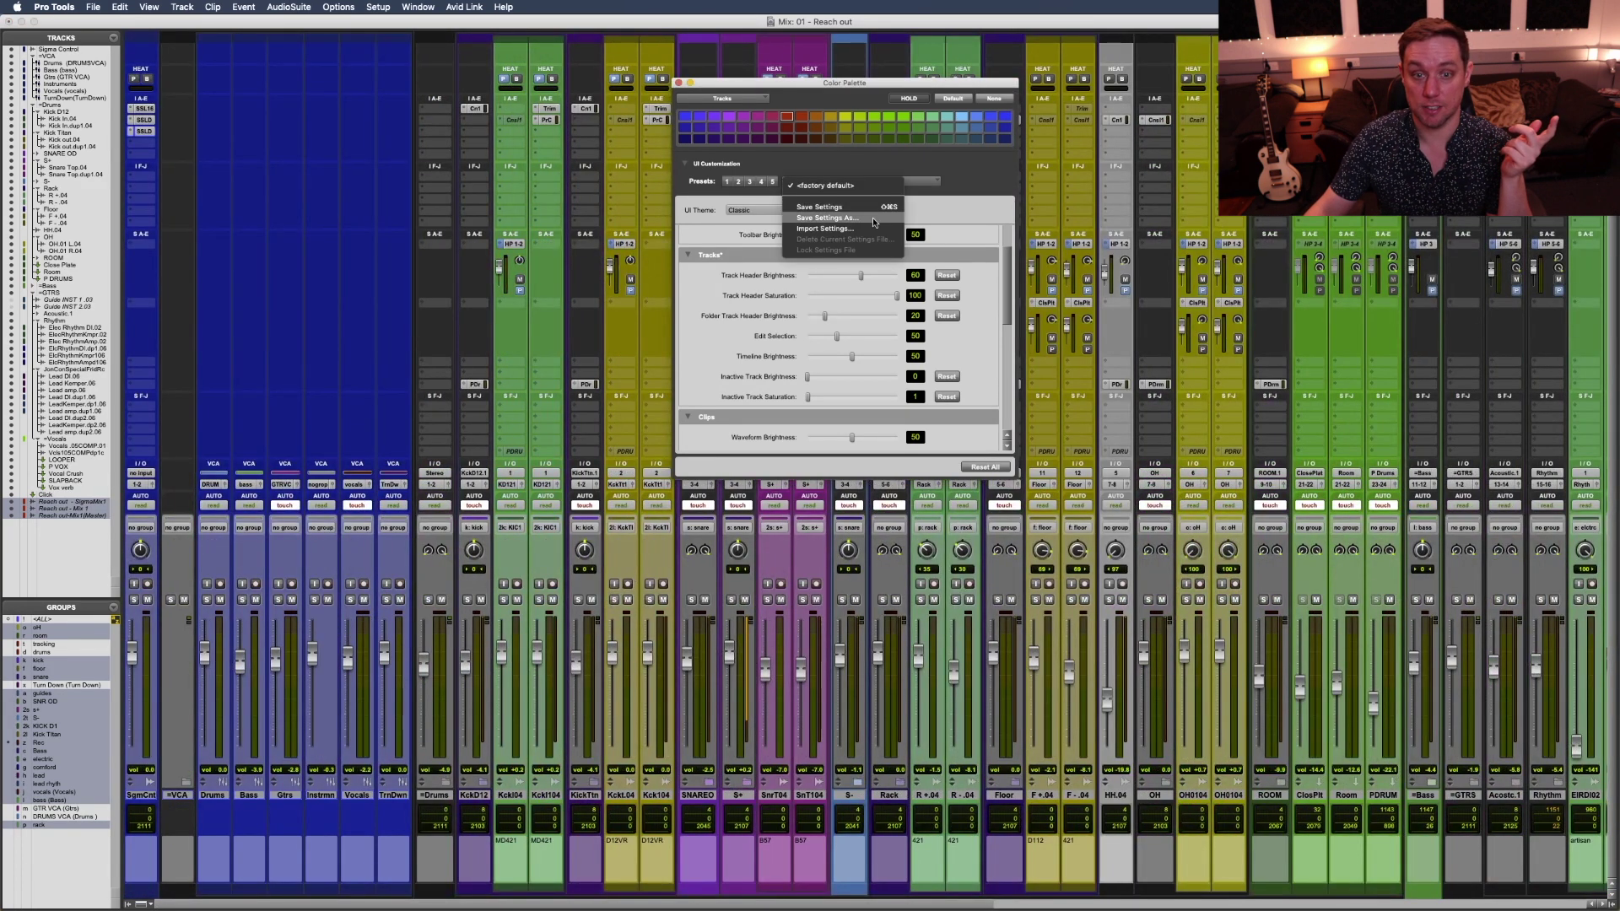
pyautogui.click(824, 229)
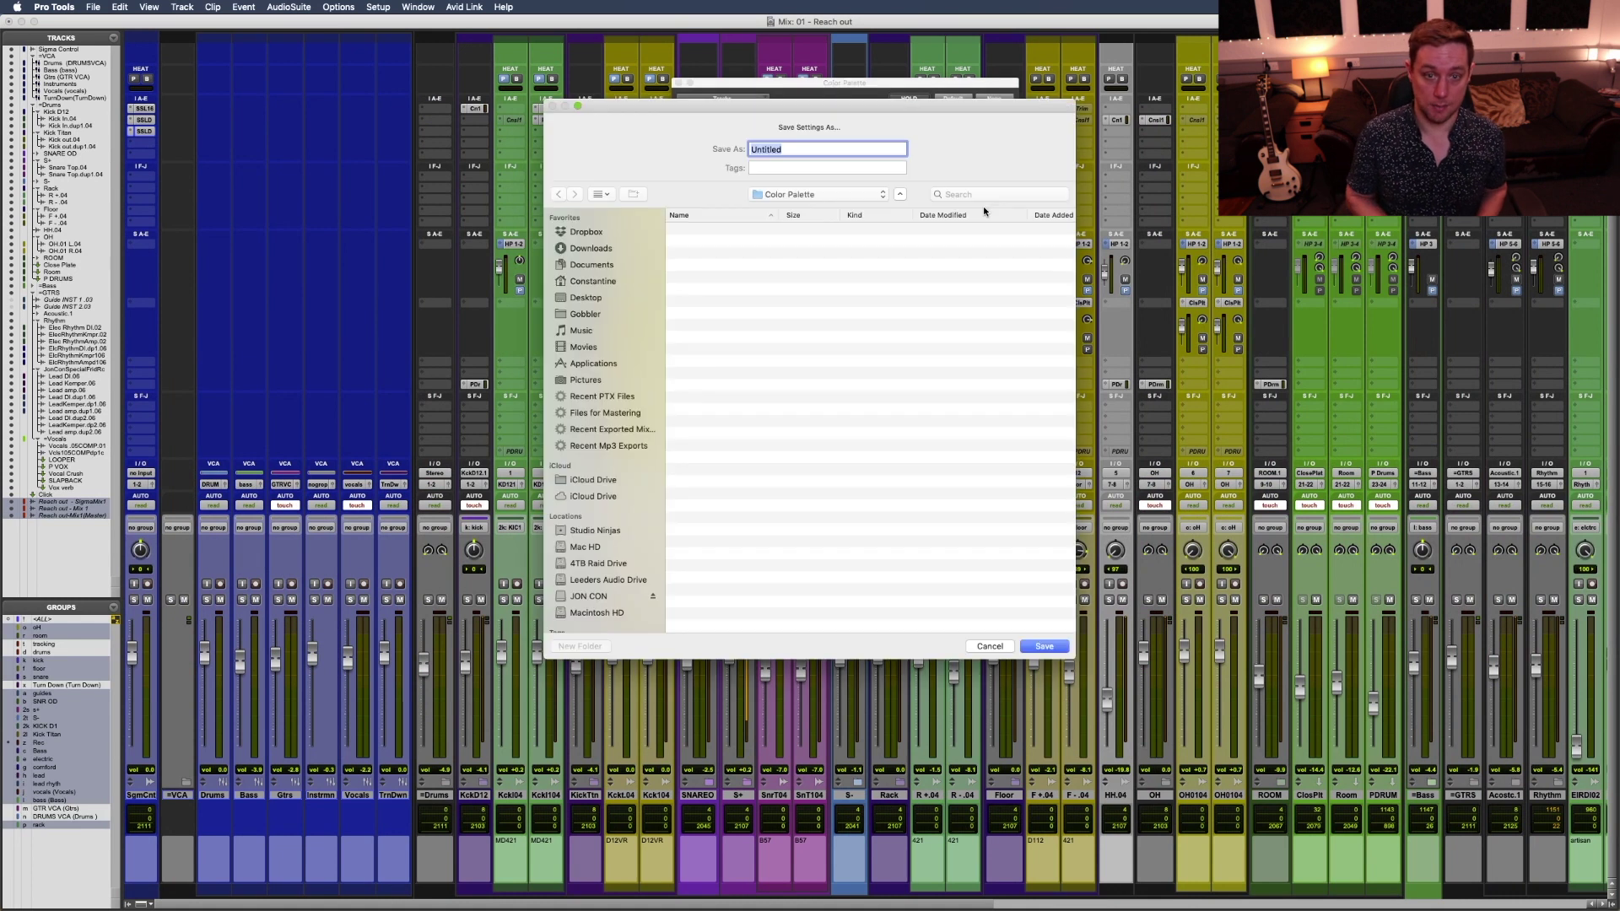
pyautogui.write('JC Classic')
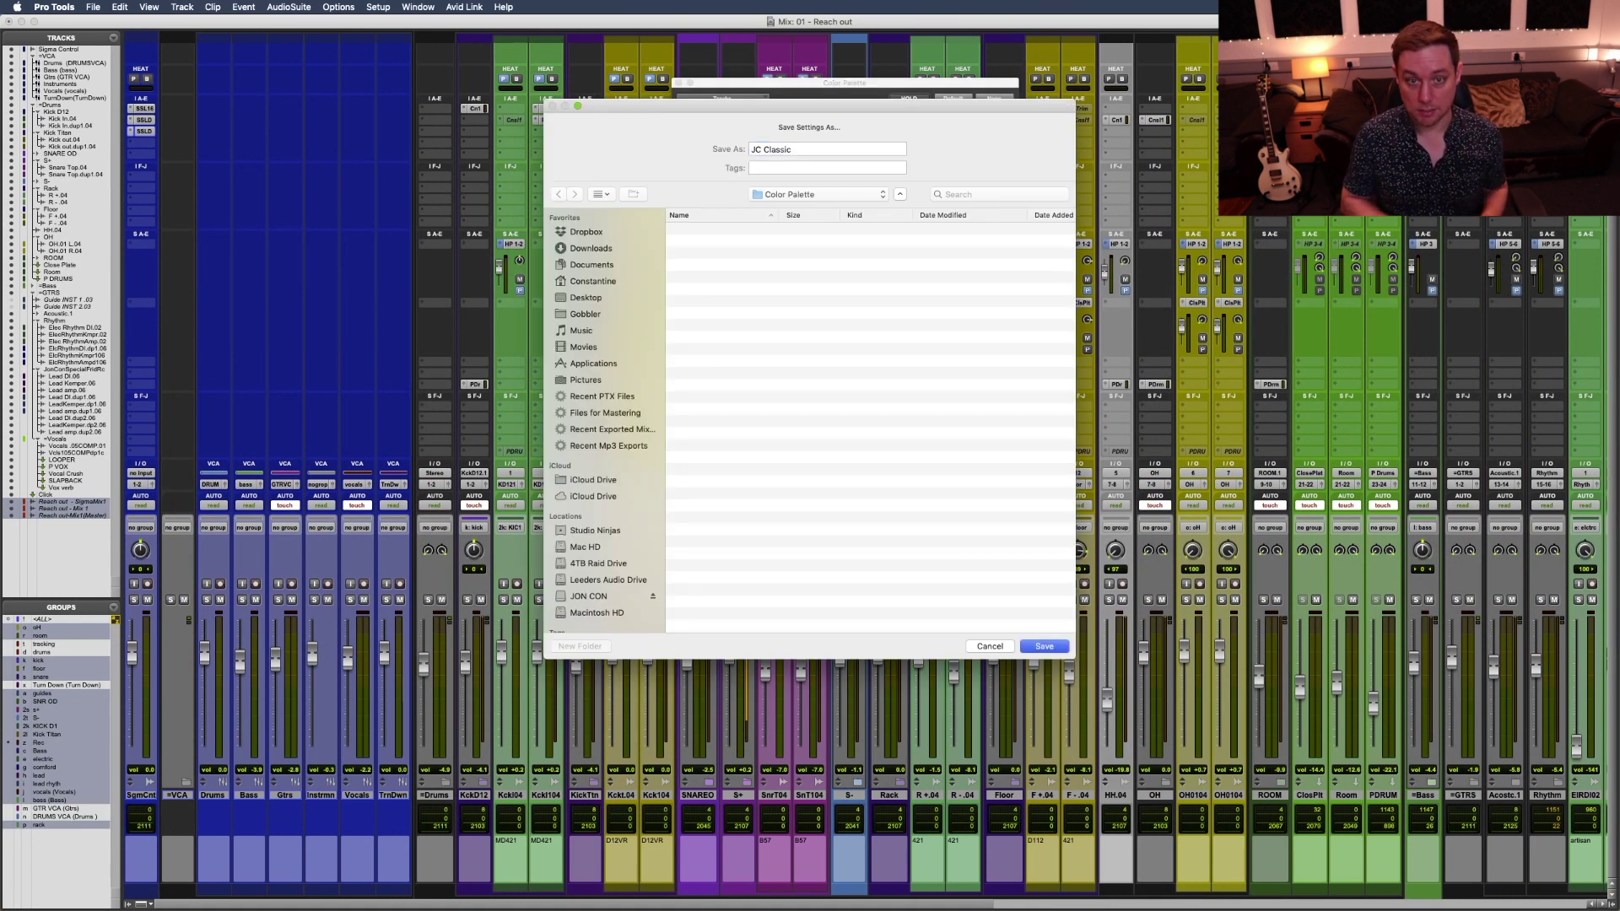
pyautogui.press('Return')
# Load UI customization preset 1 while viewing the Edit window, and return to the Mix window.
pyautogui.press('super+equal')
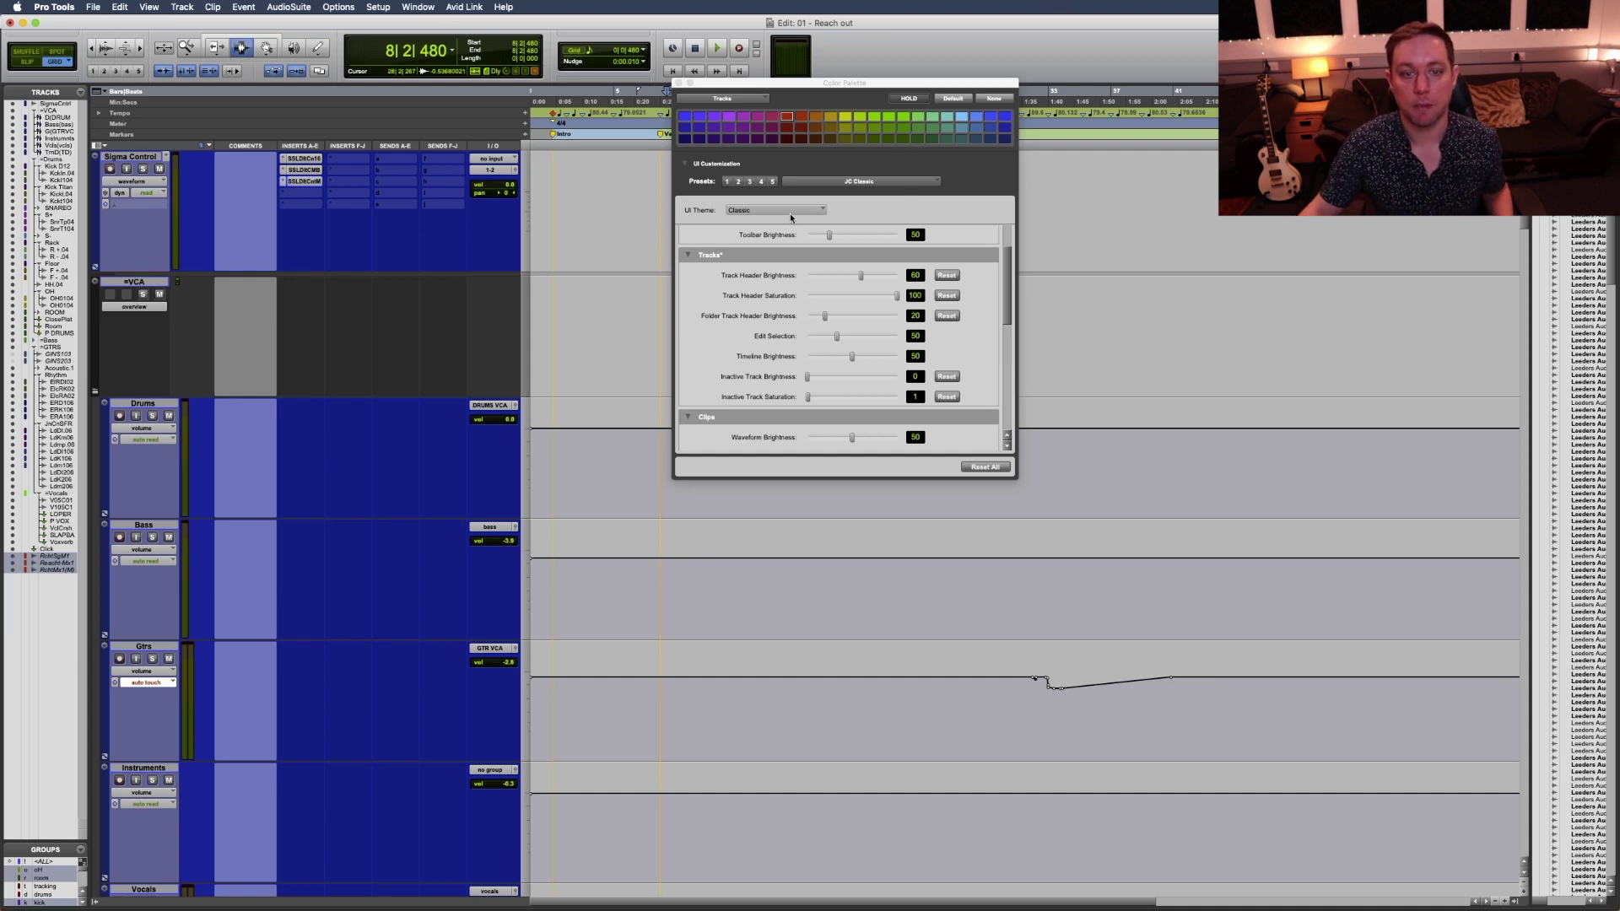
pyautogui.click(727, 182)
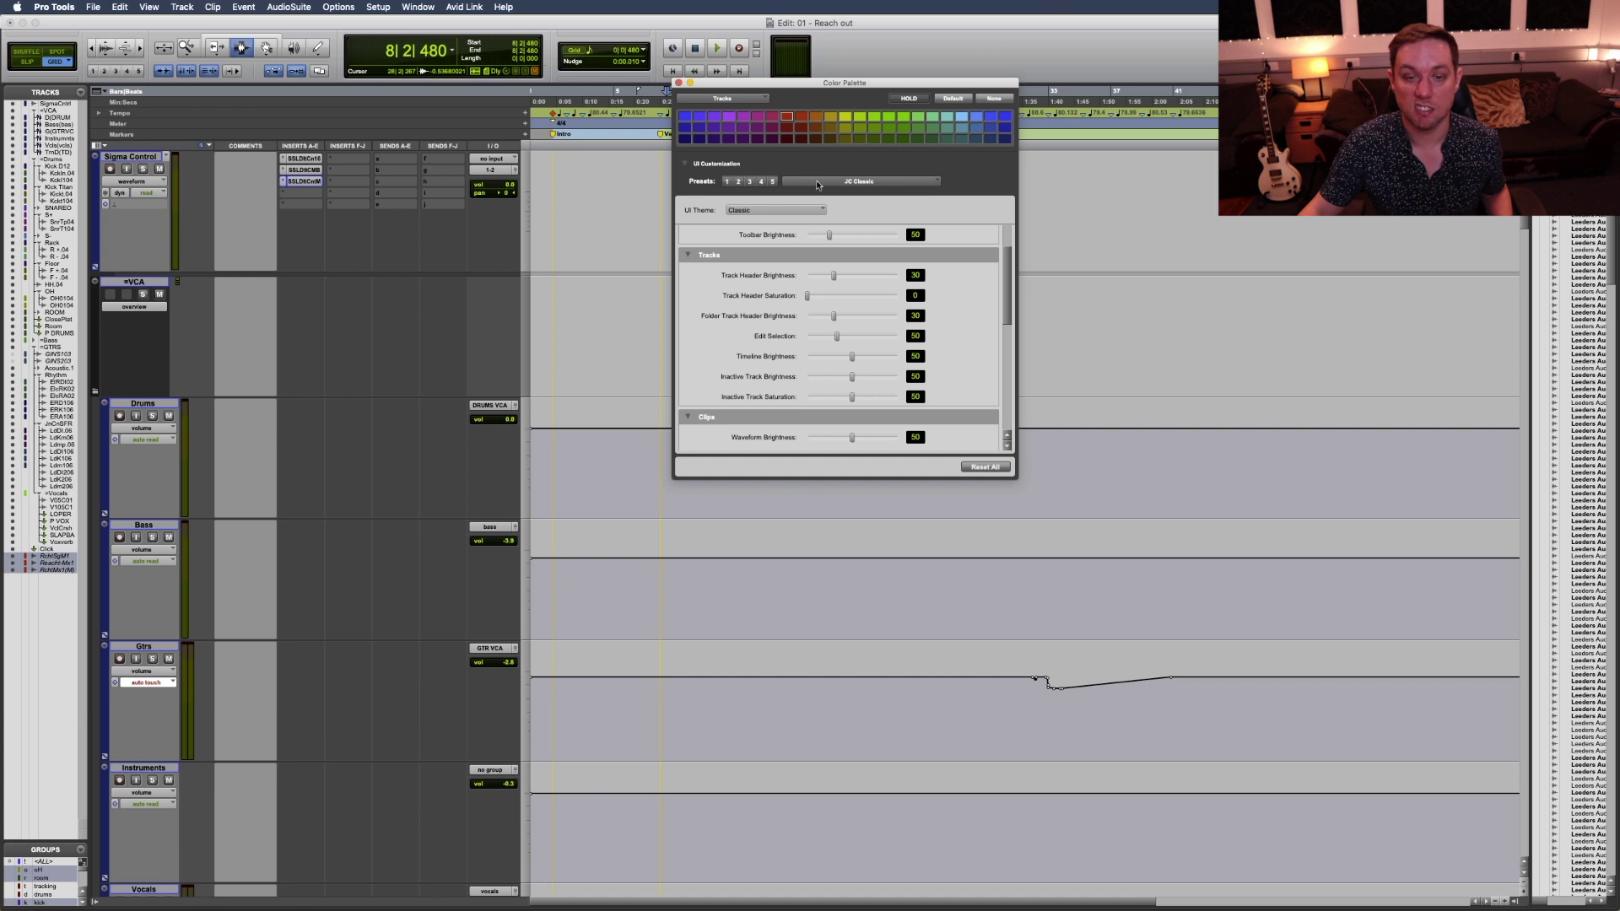
pyautogui.click(817, 186)
pyautogui.click(1068, 311)
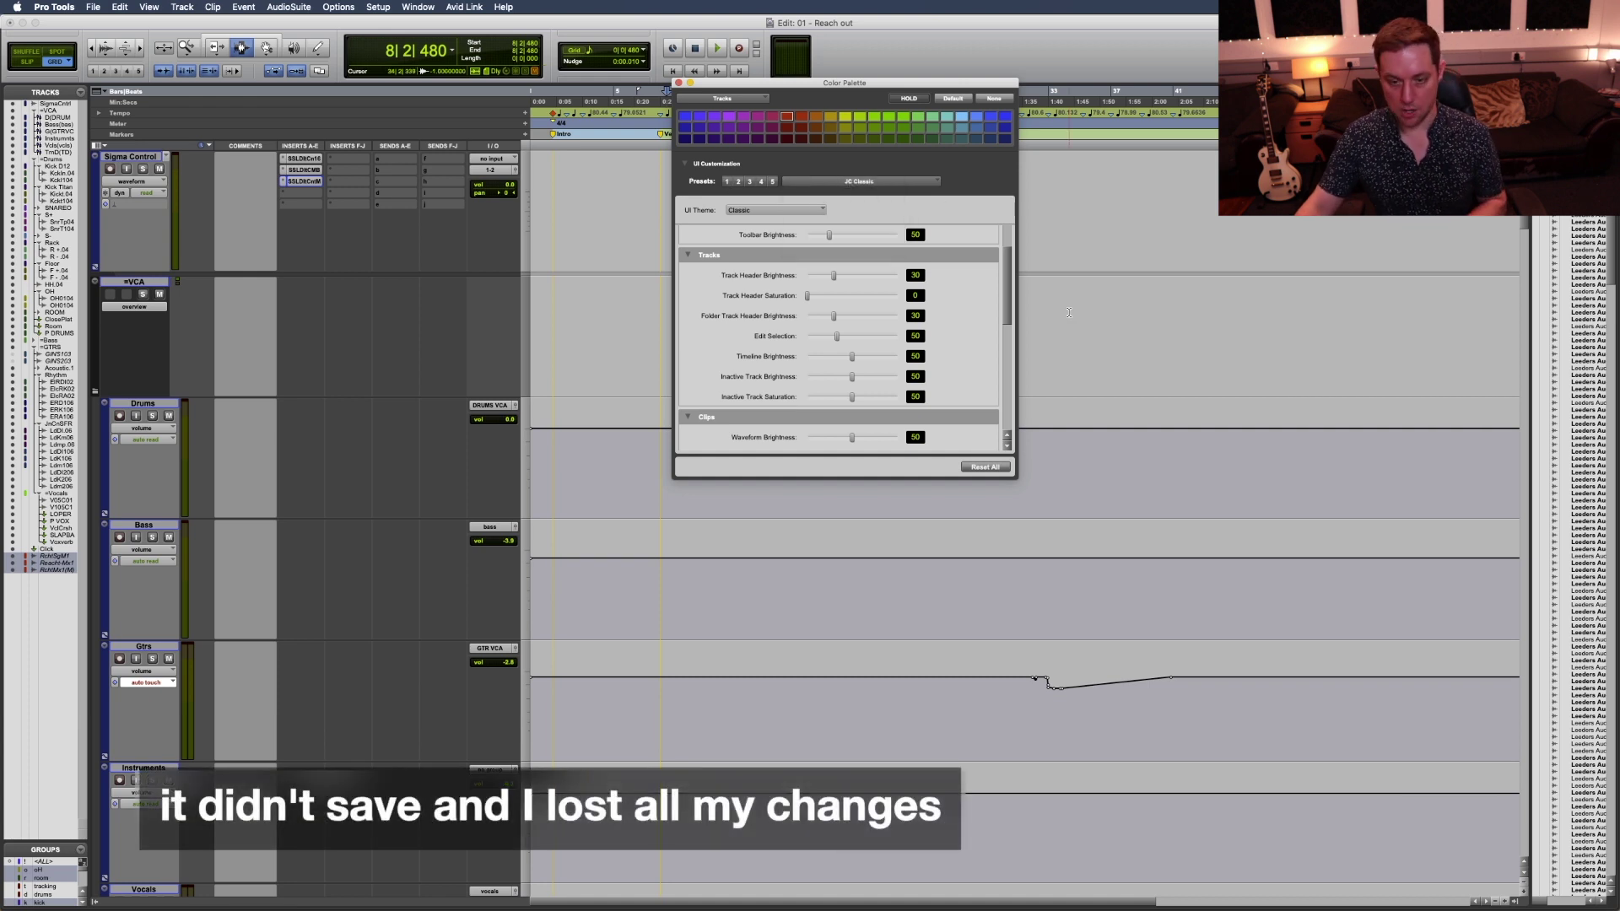
pyautogui.press('super+equal')
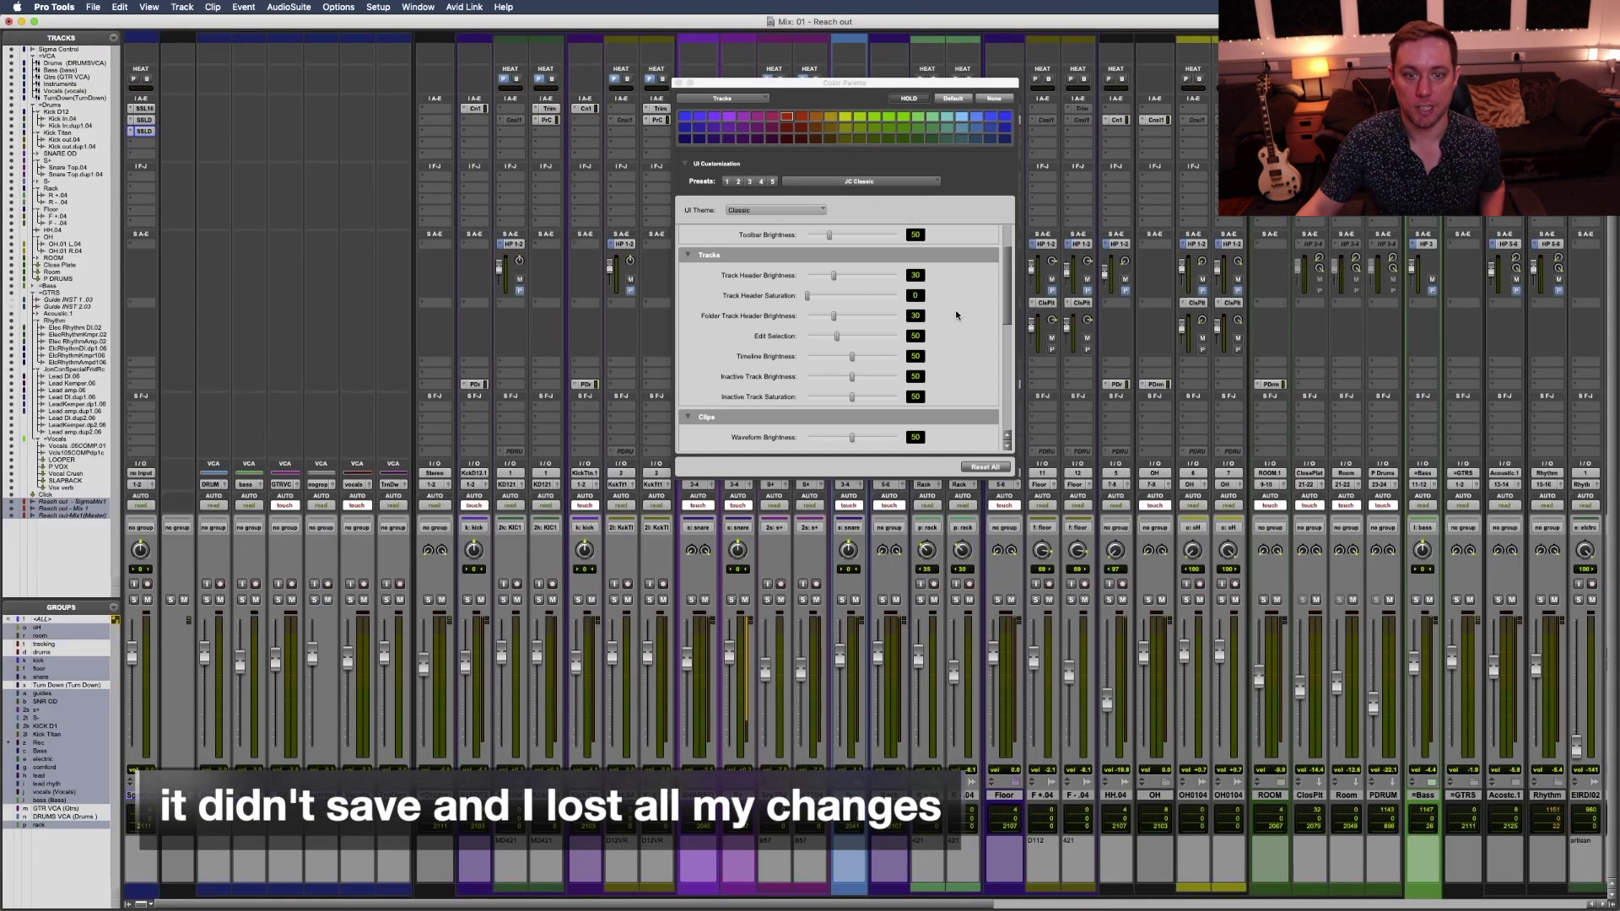
# Browse the Color Palette presets folder for a settings file to import, and cancel the import.
pyautogui.click(805, 185)
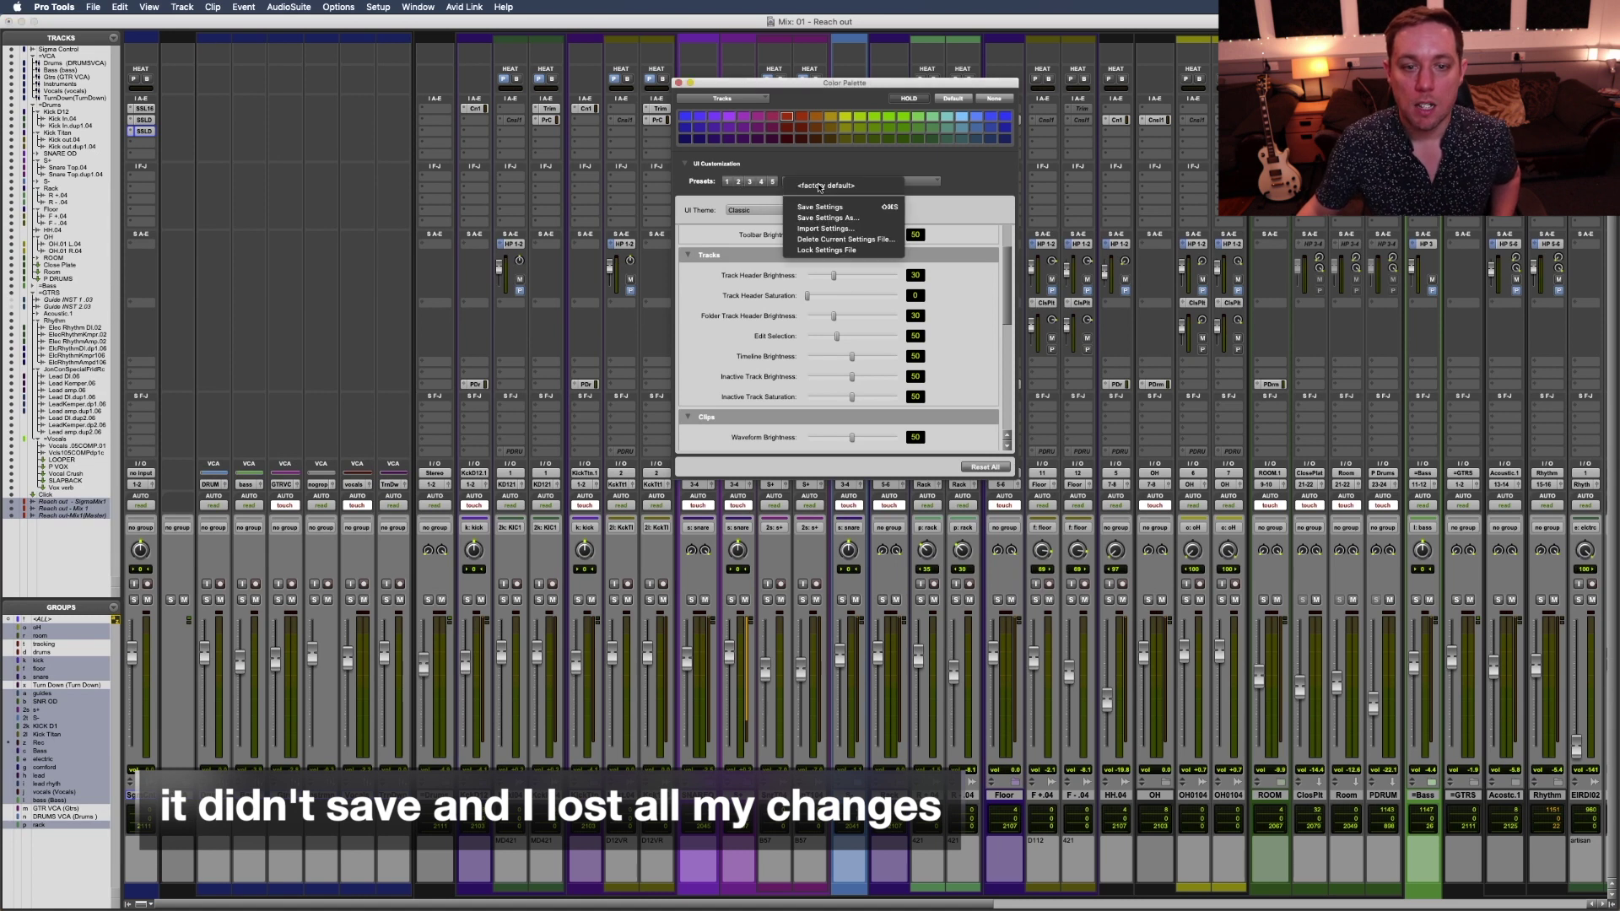
pyautogui.click(894, 200)
pyautogui.click(785, 98)
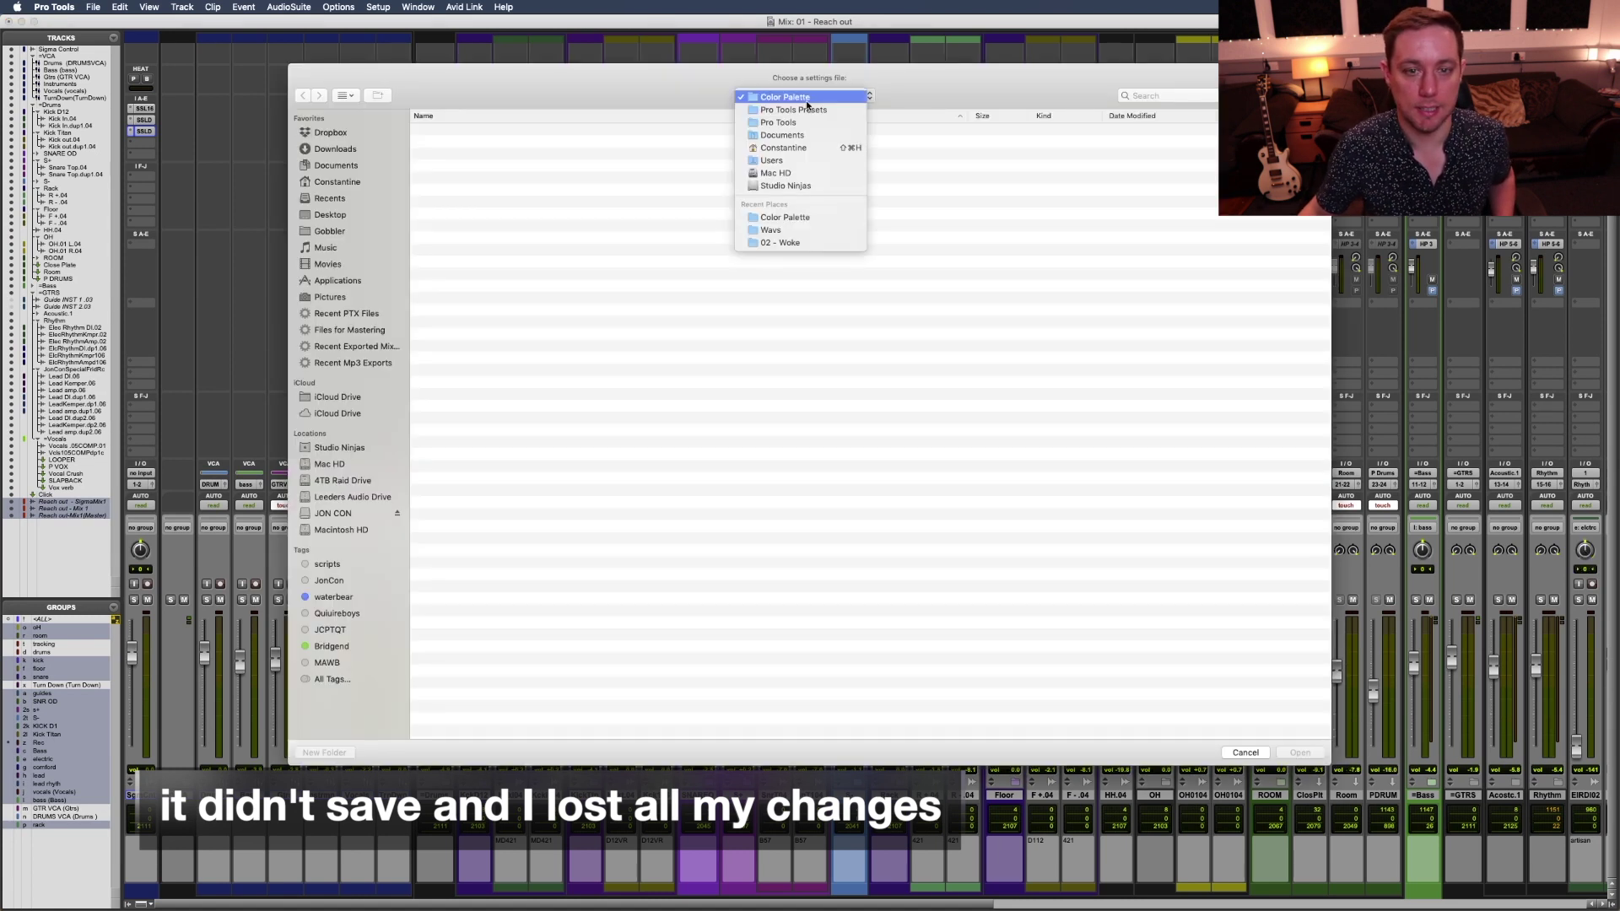
pyautogui.click(909, 152)
pyautogui.click(1246, 753)
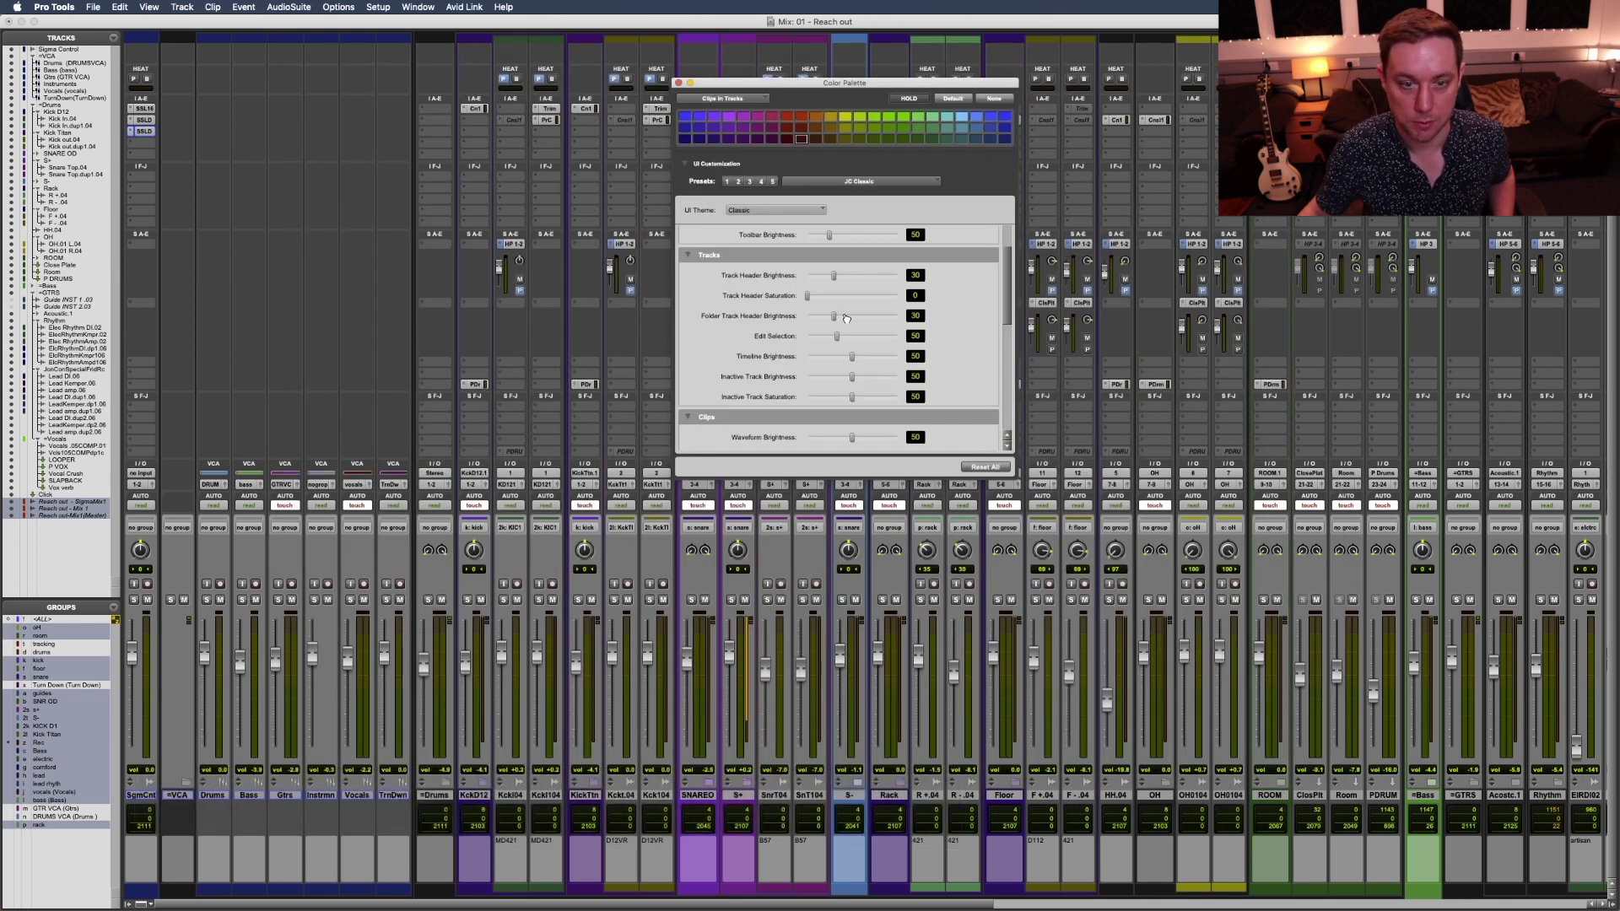
# Set the Track Header Saturation to 100 and the Track Header Brightness to 60.
pyautogui.moveTo(1027, 300); pyautogui.dragTo(1034, 301)
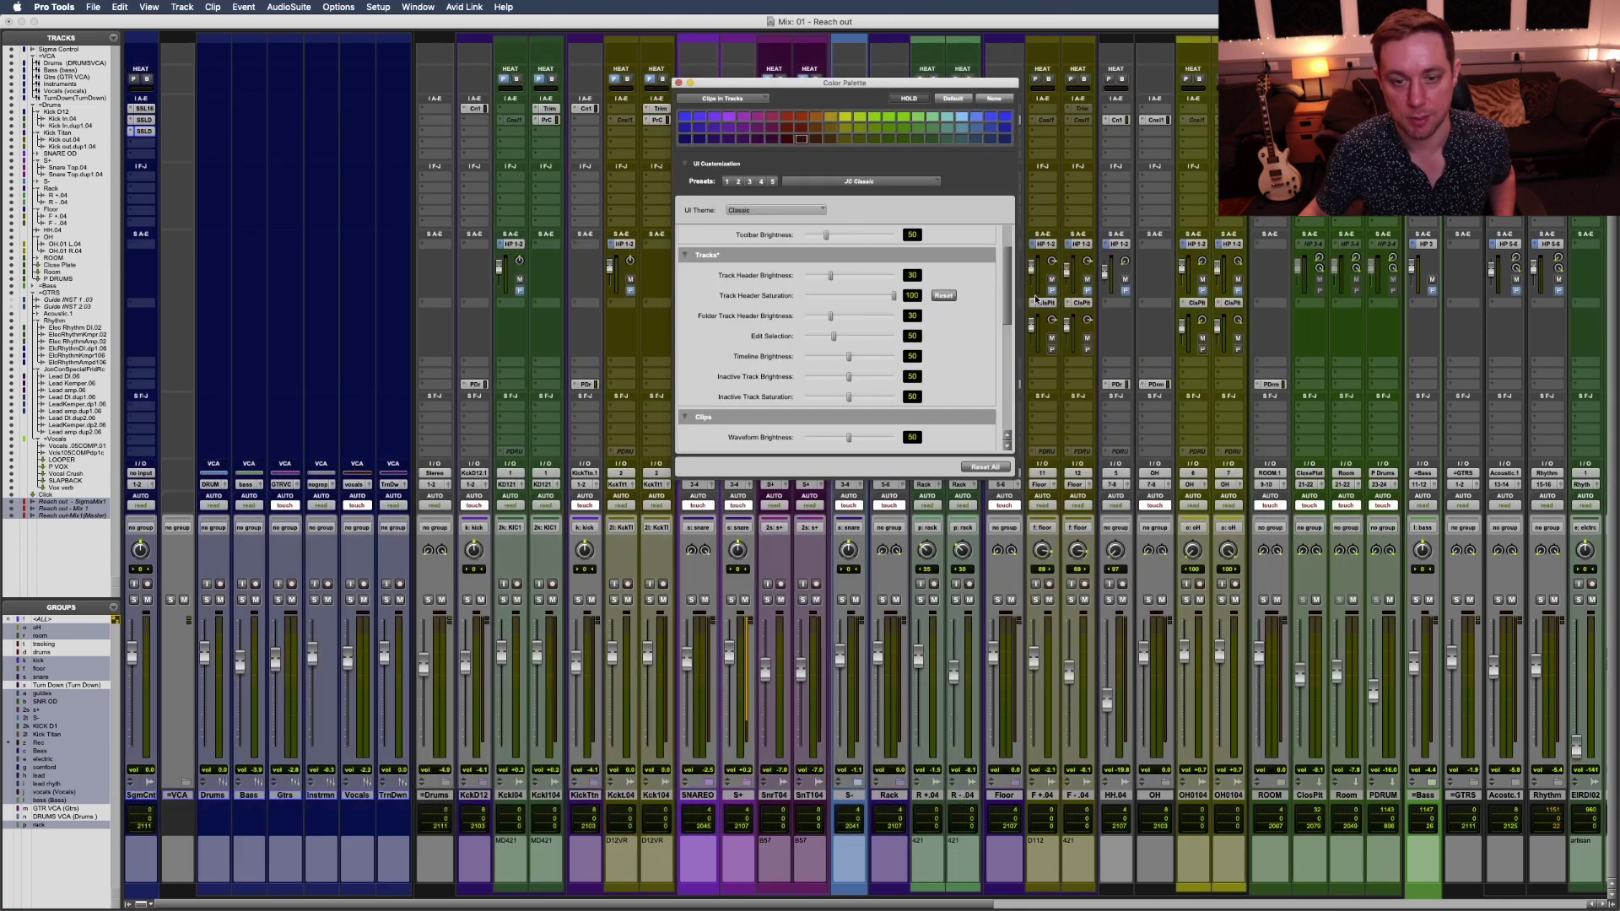
pyautogui.click(911, 275)
pyautogui.write('60')
pyautogui.press('Return')
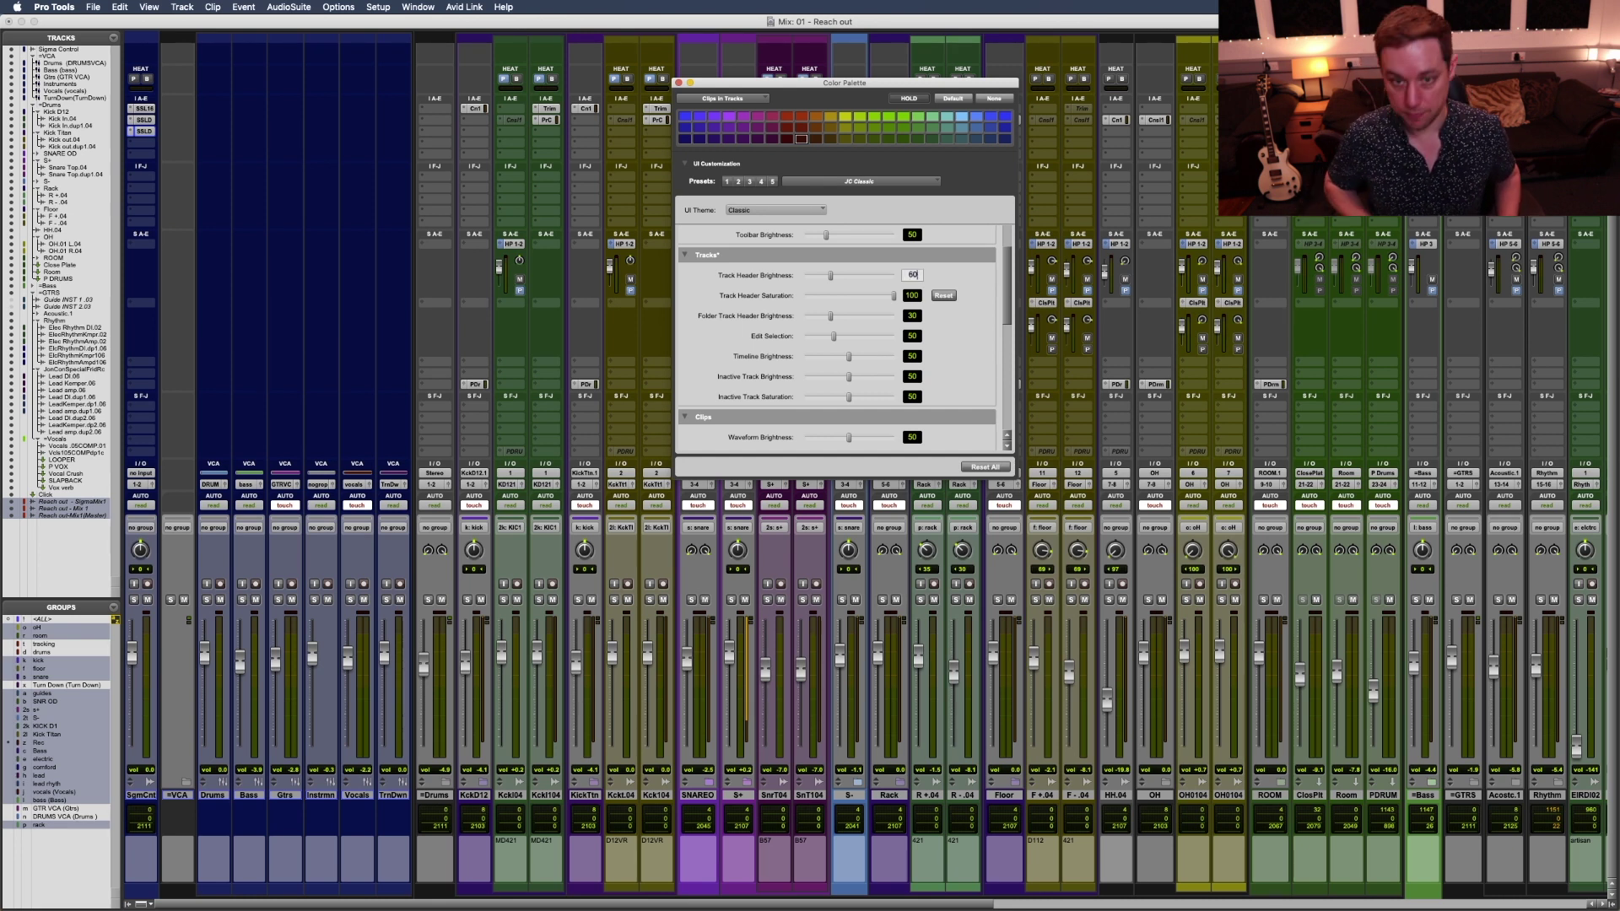
# Try an Inactive Track Brightness and Saturation of 0, and set the Folder Track Header Brightness to 20.
pyautogui.moveTo(656, 374); pyautogui.dragTo(803, 386)
pyautogui.scroll(2, 1006, 398)
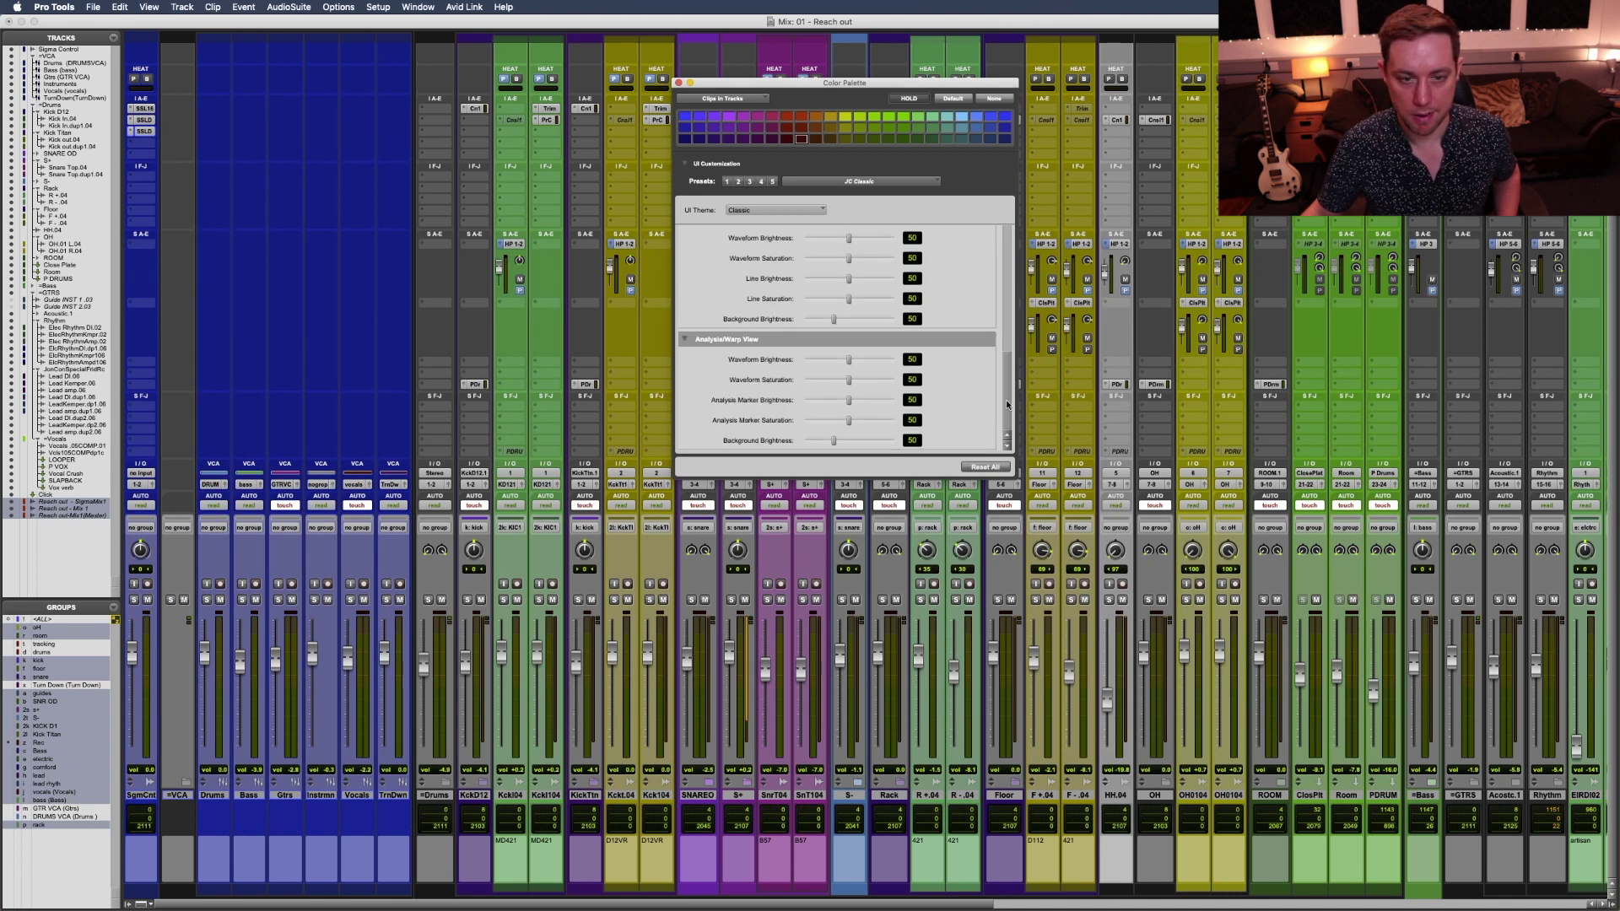
pyautogui.scroll(1, 1005, 398)
pyautogui.scroll(-2, 1016, 272)
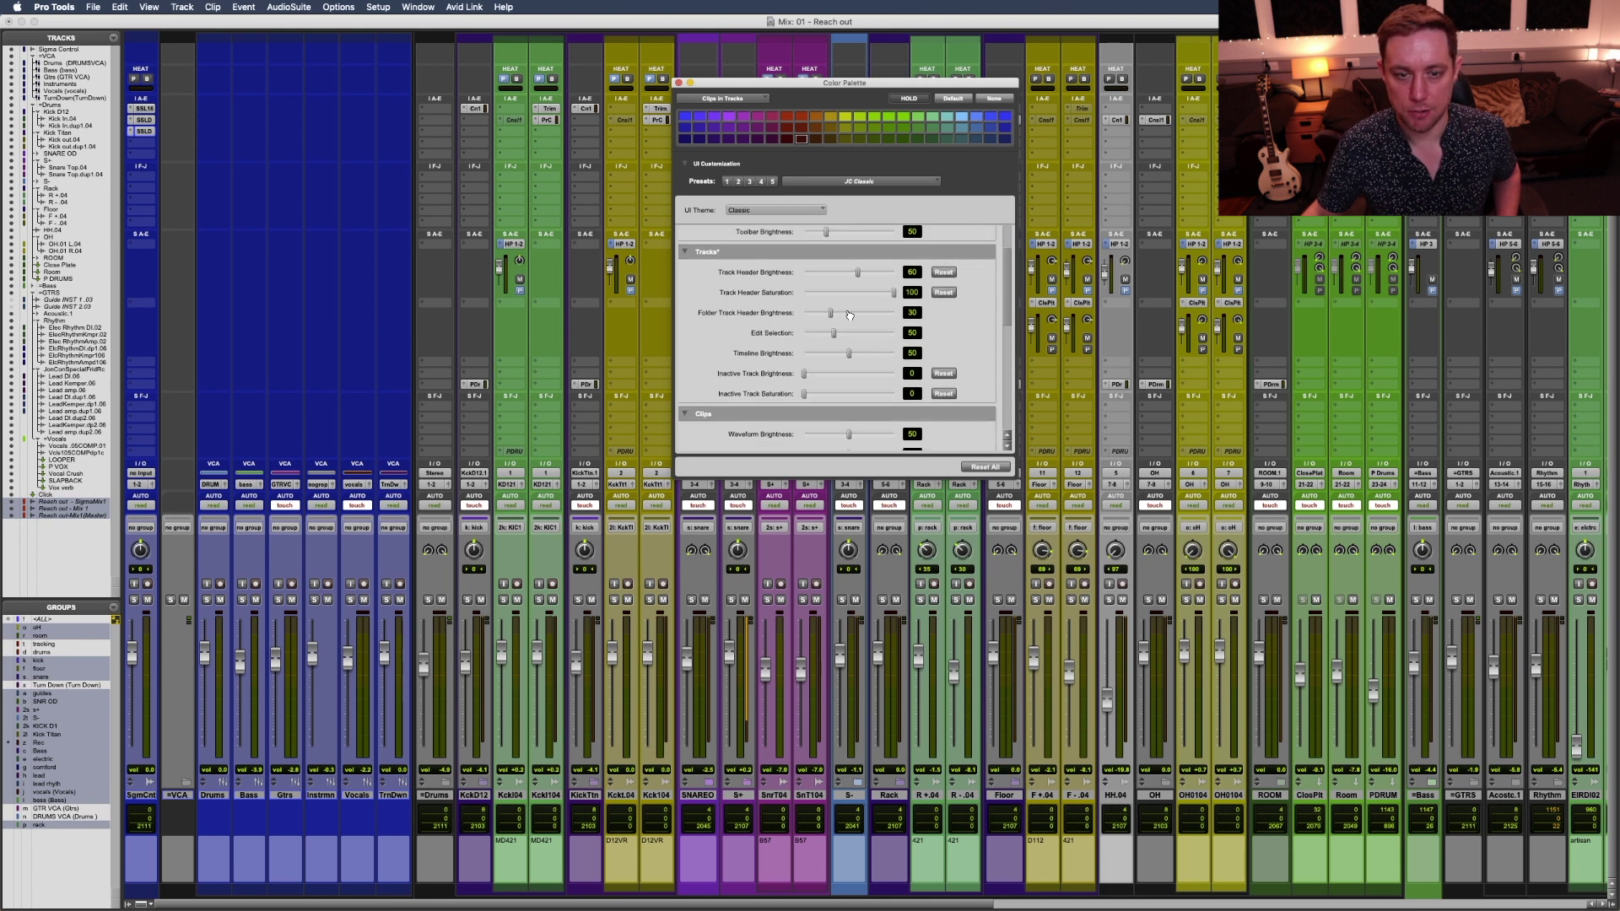
pyautogui.moveTo(833, 314); pyautogui.dragTo(821, 314)
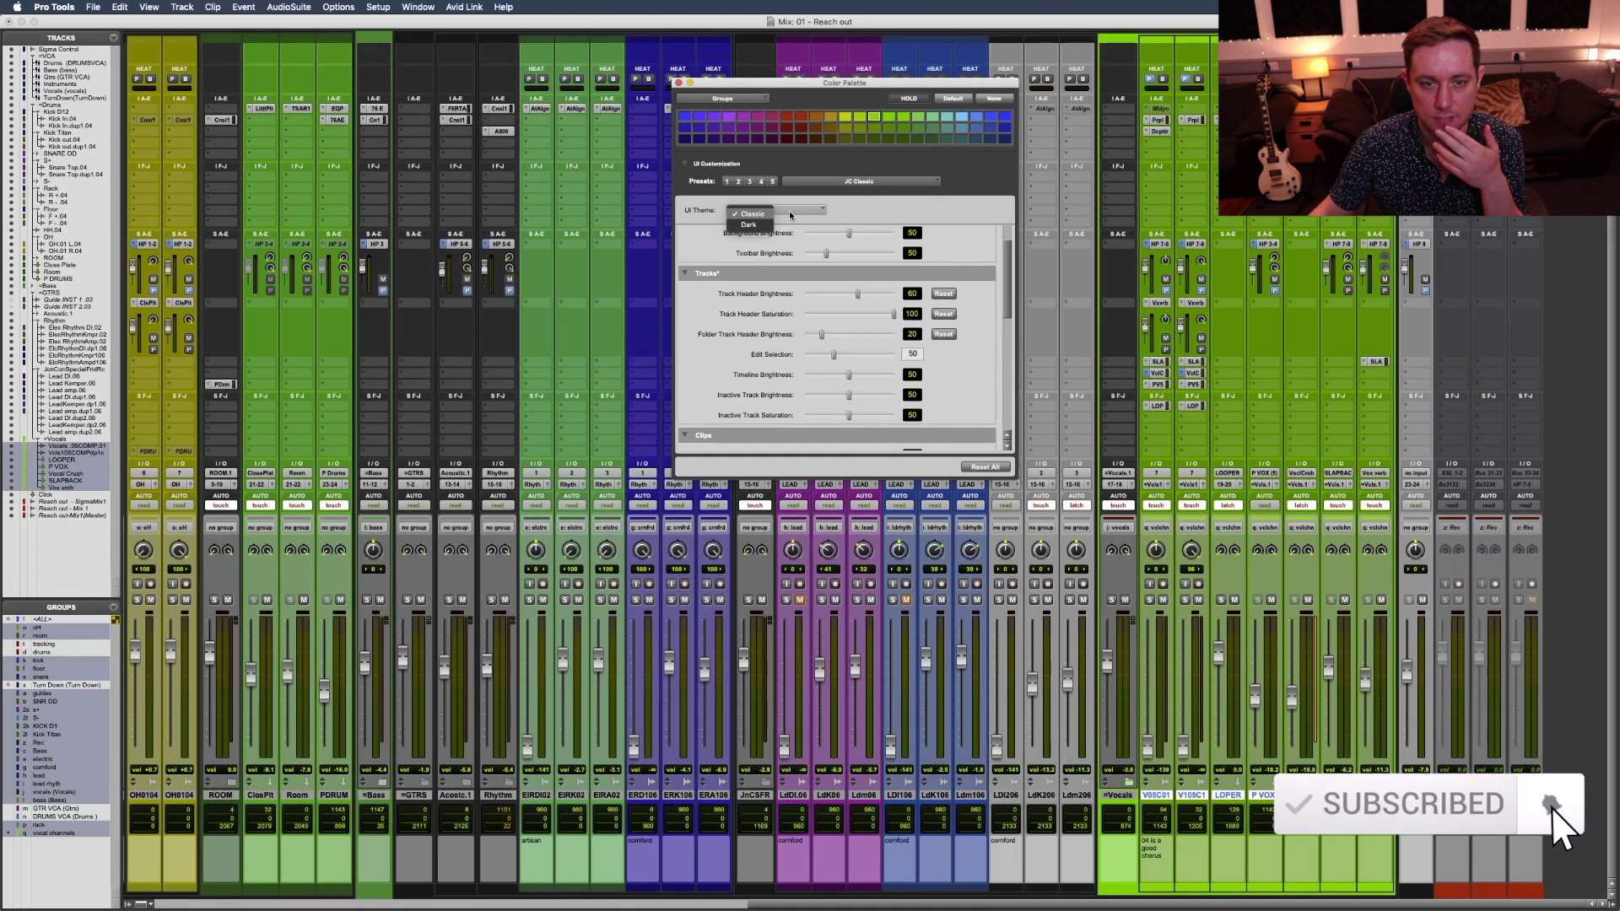
# Switch the UI theme to Dark and return to the Mix window with the Color Palette window moved clear of the tracks.
pyautogui.click(742, 210)
pyautogui.click(739, 225)
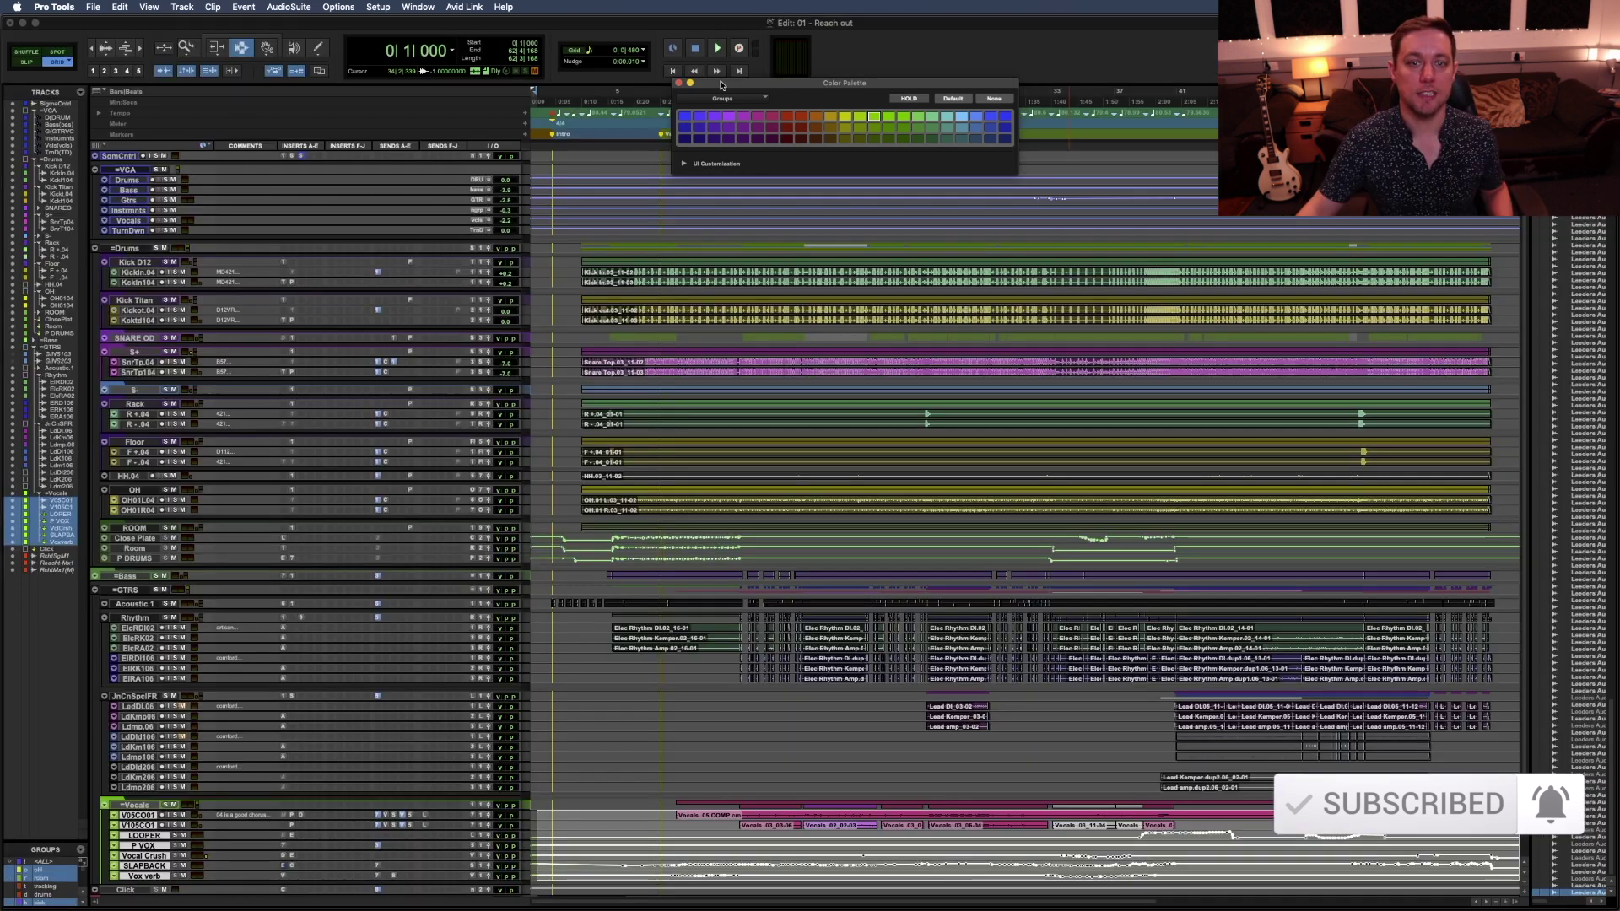
pyautogui.moveTo(721, 84); pyautogui.dragTo(1023, 21)
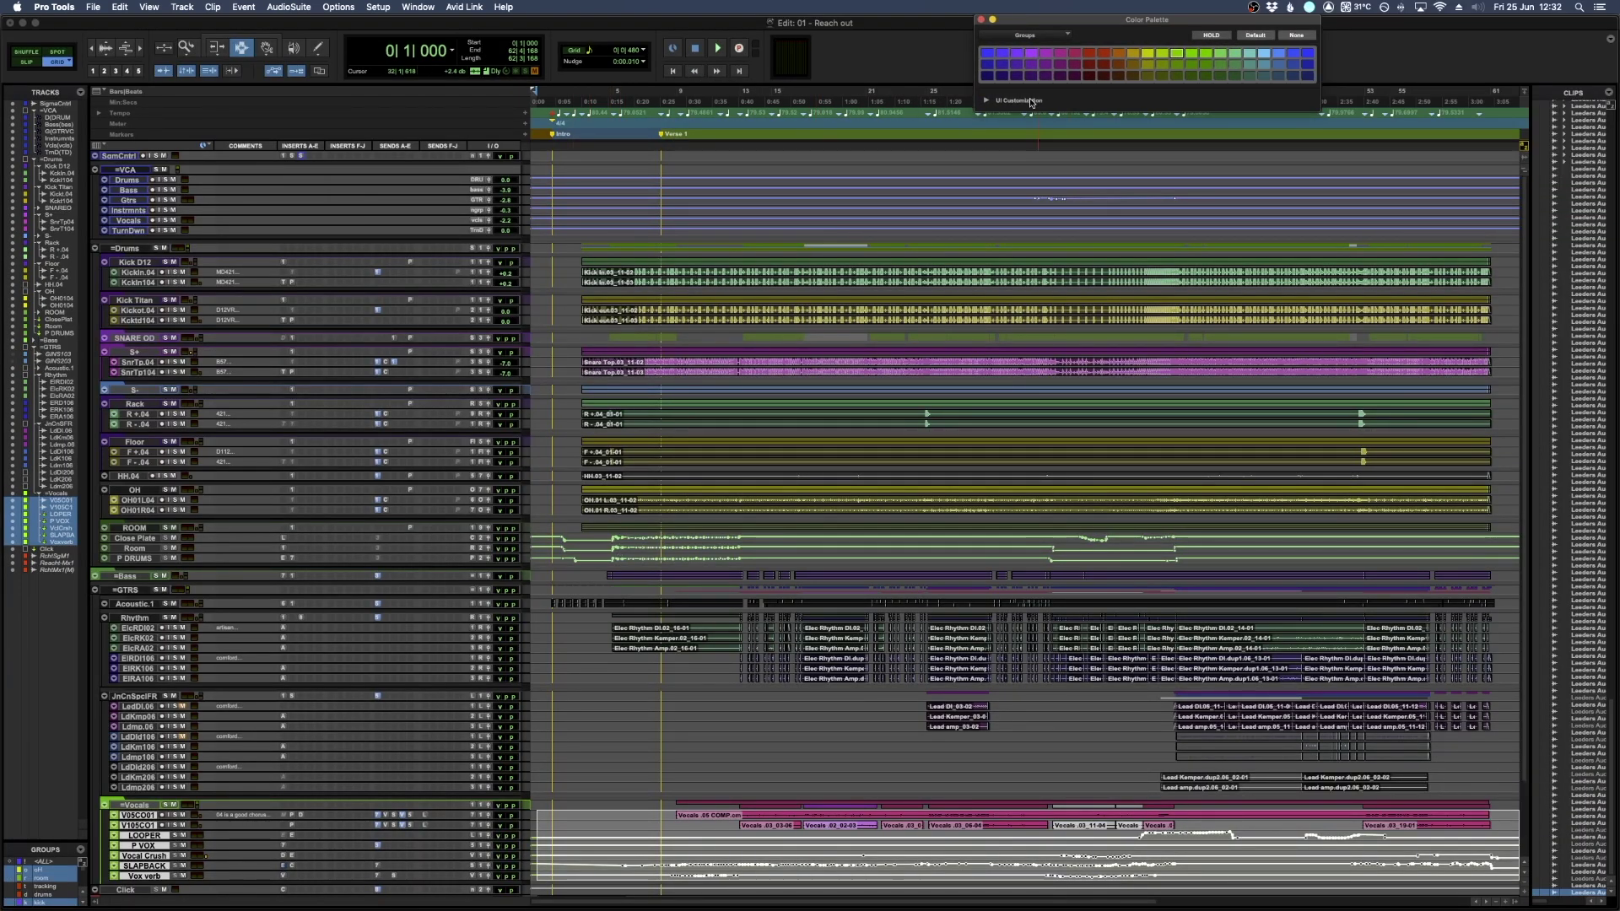
pyautogui.press('super+equal')
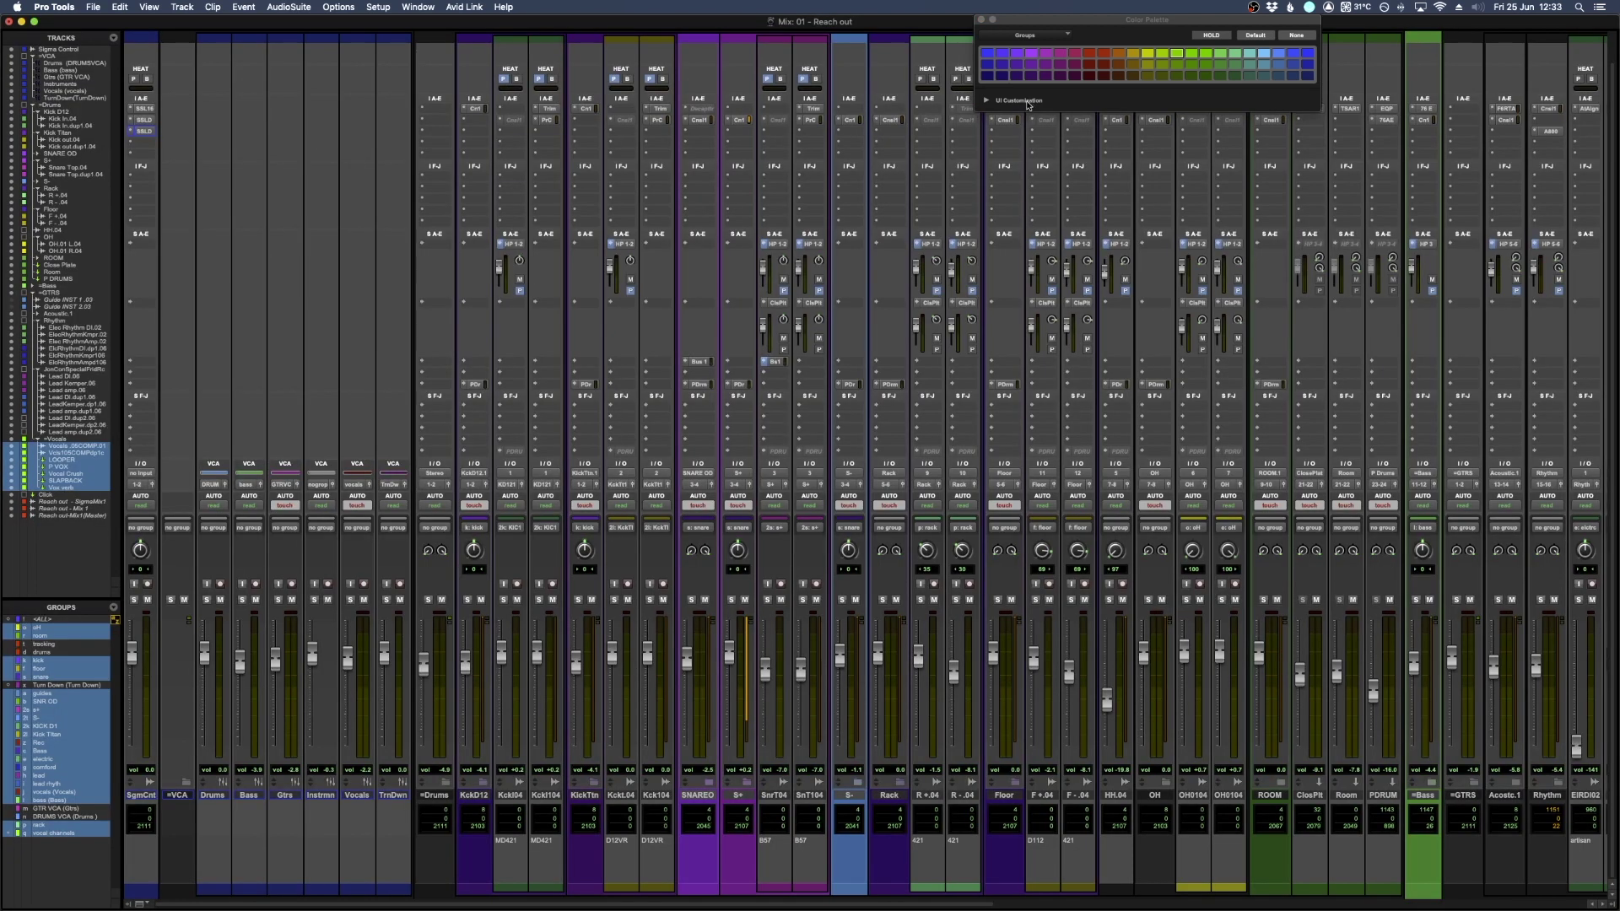
# Expand the UI Customization settings and look for a saved palette file to import, cancelling the file selection.
pyautogui.click(986, 100)
pyautogui.click(1161, 116)
pyautogui.click(1135, 167)
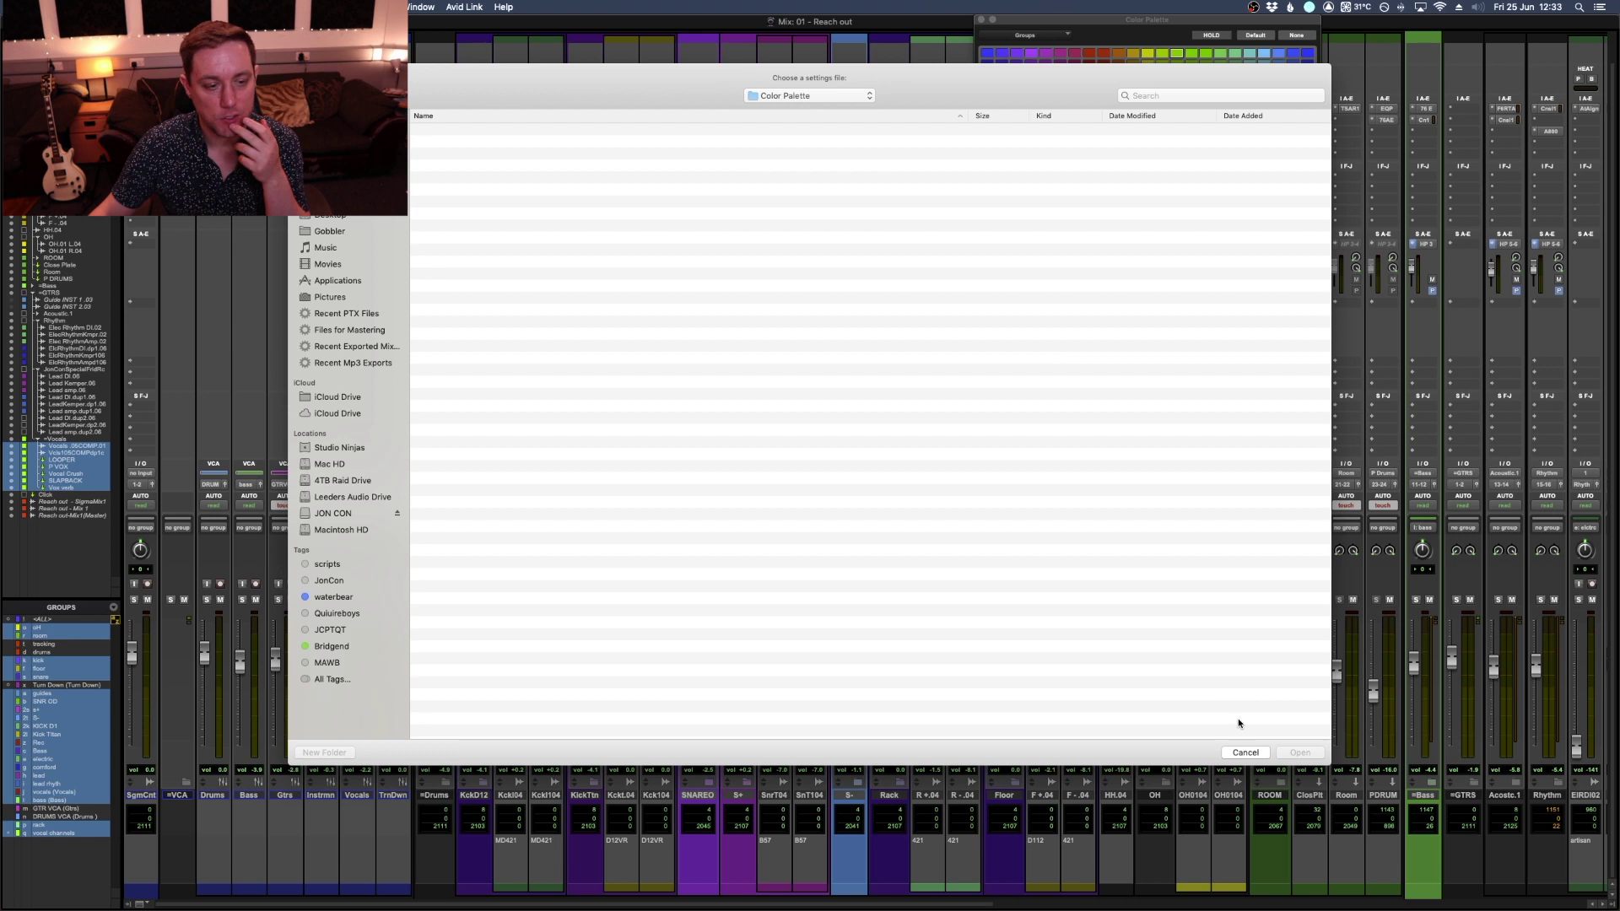
pyautogui.click(1244, 753)
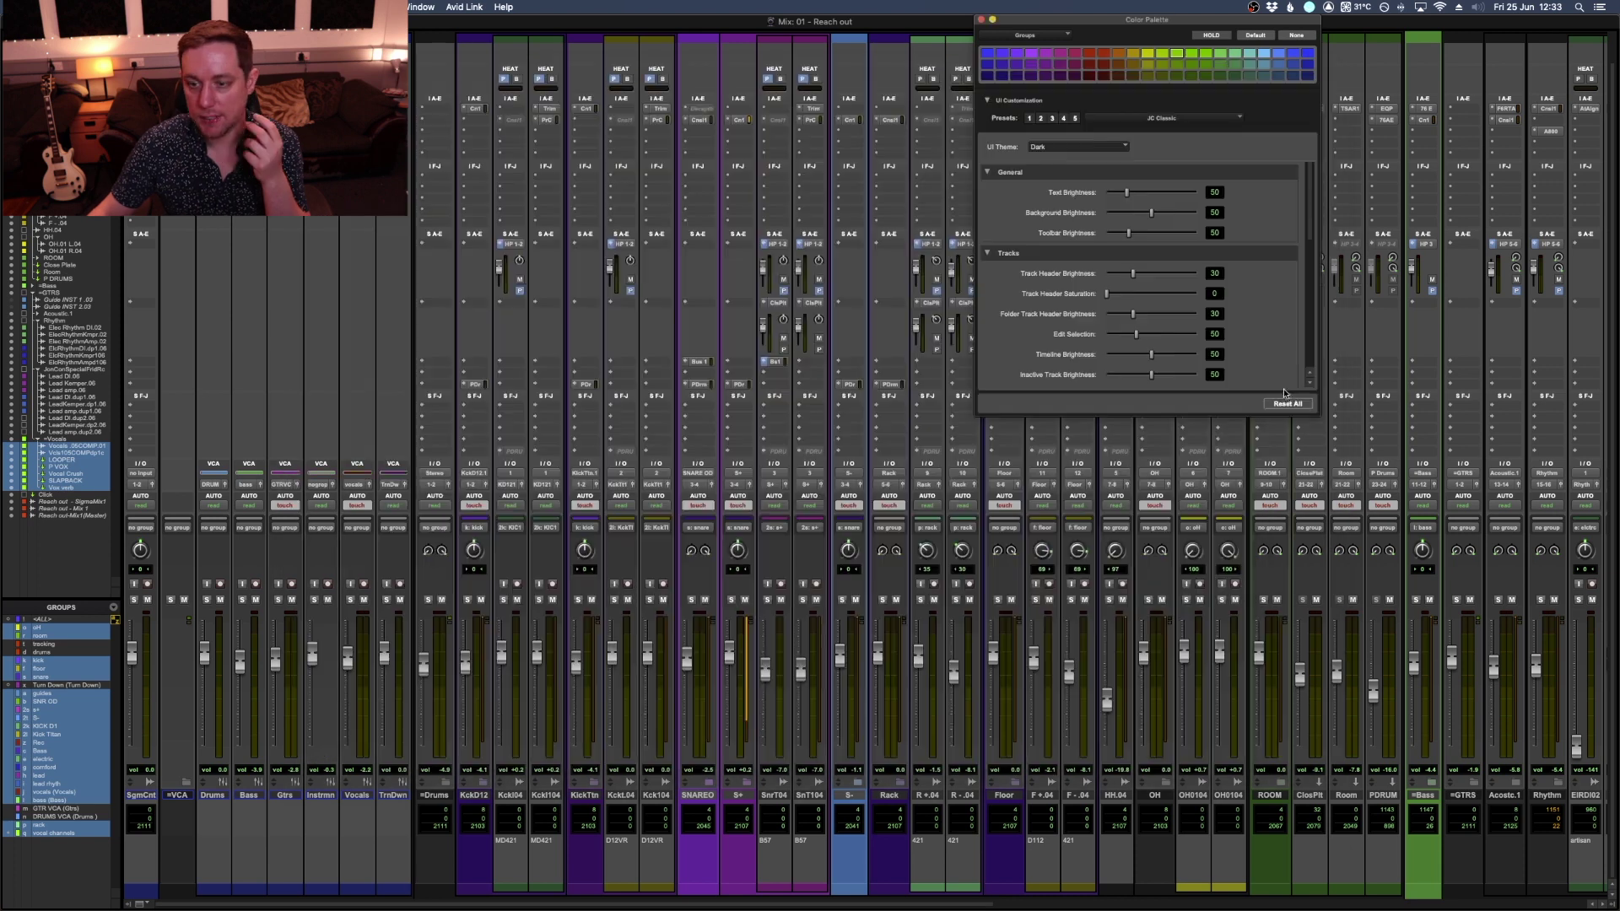
# Load the factory default UI customization preset, and check the import folder again without importing anything.
pyautogui.click(1170, 123)
pyautogui.click(1178, 128)
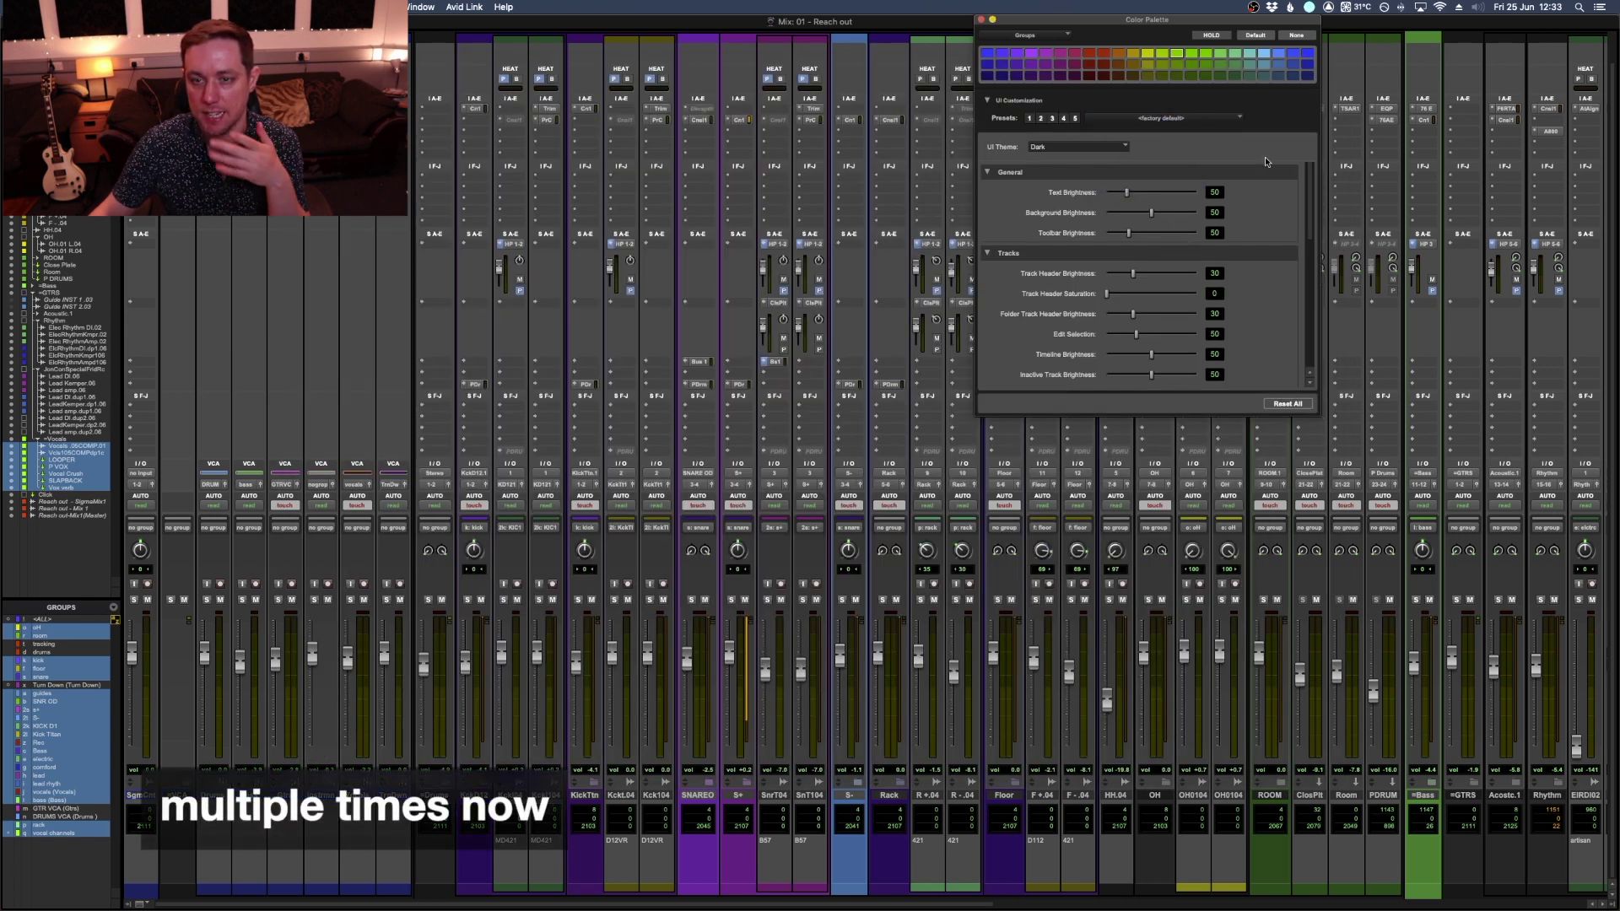
pyautogui.click(1241, 123)
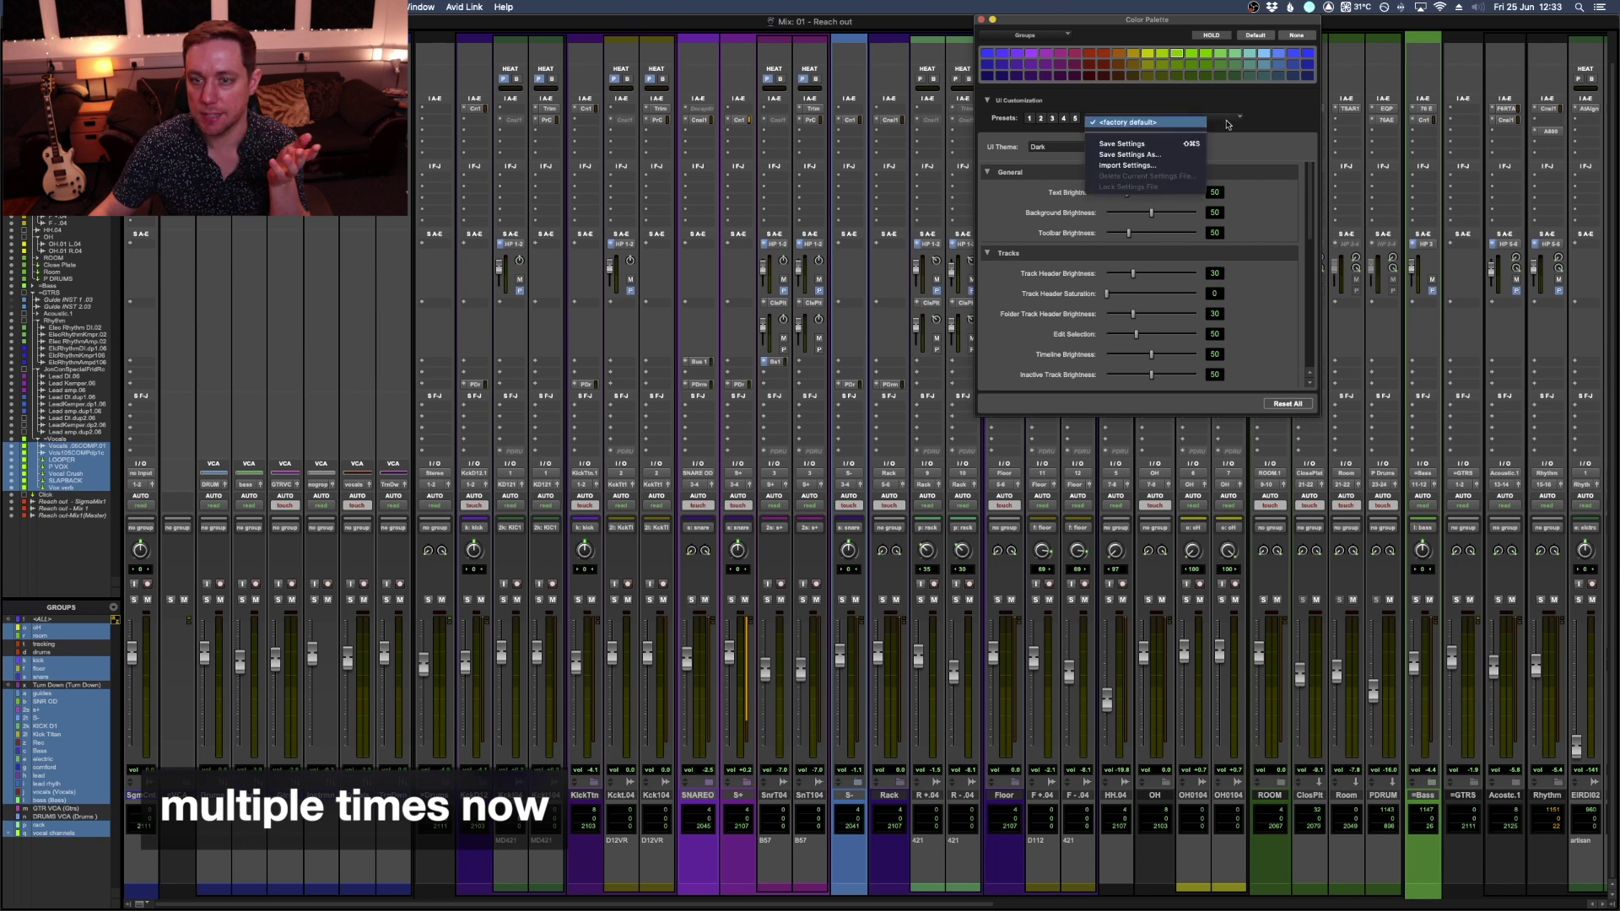
pyautogui.click(1170, 165)
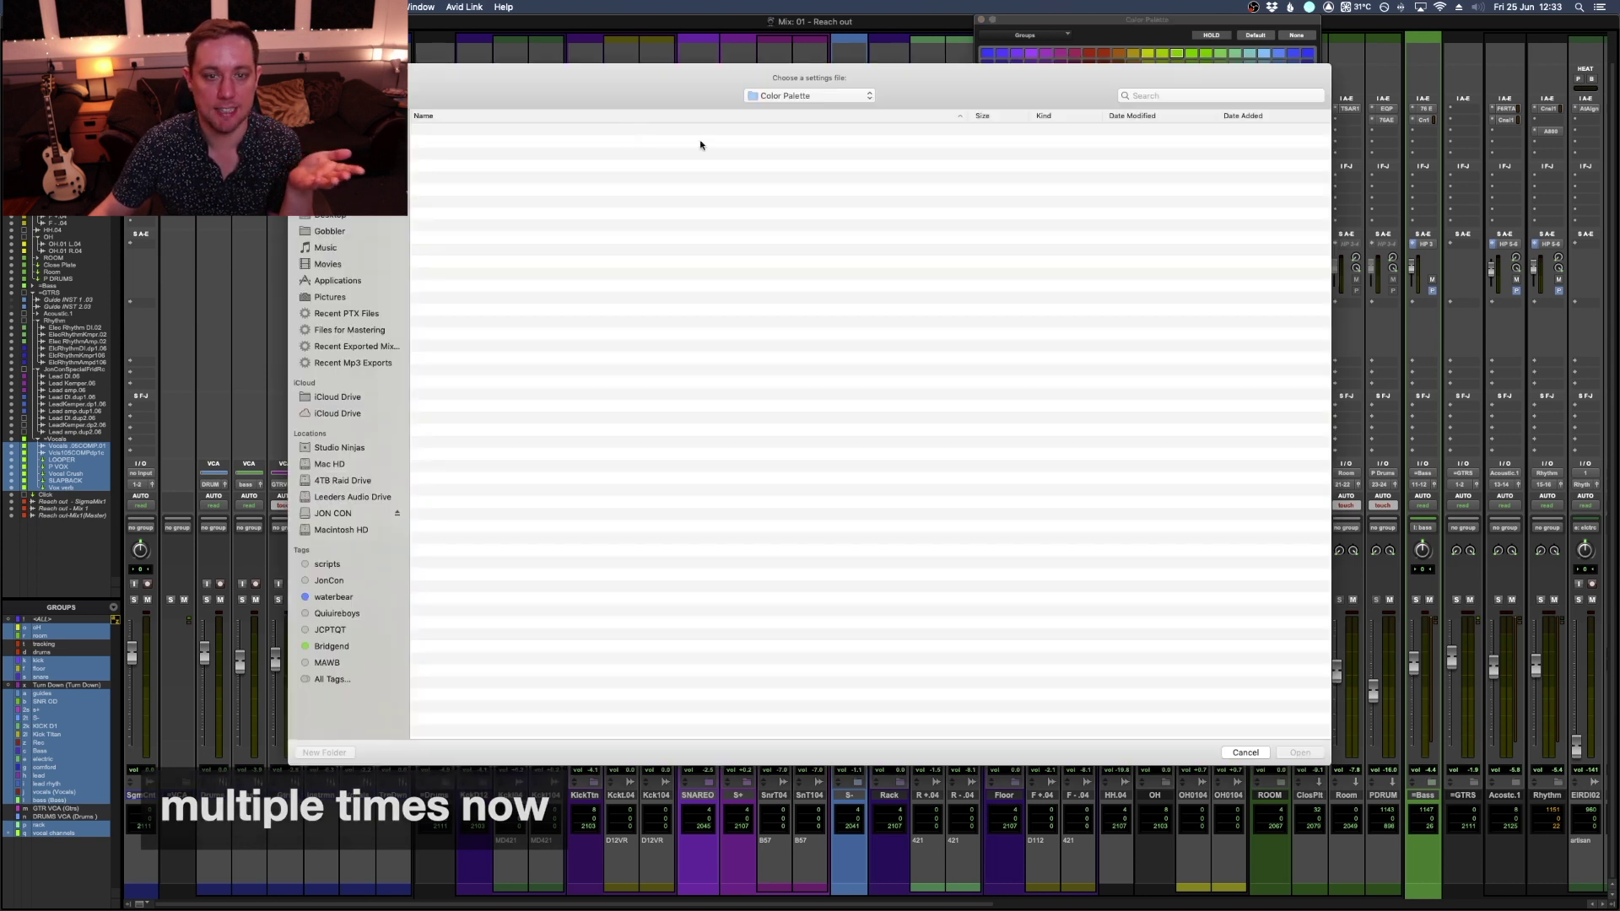
pyautogui.click(1255, 755)
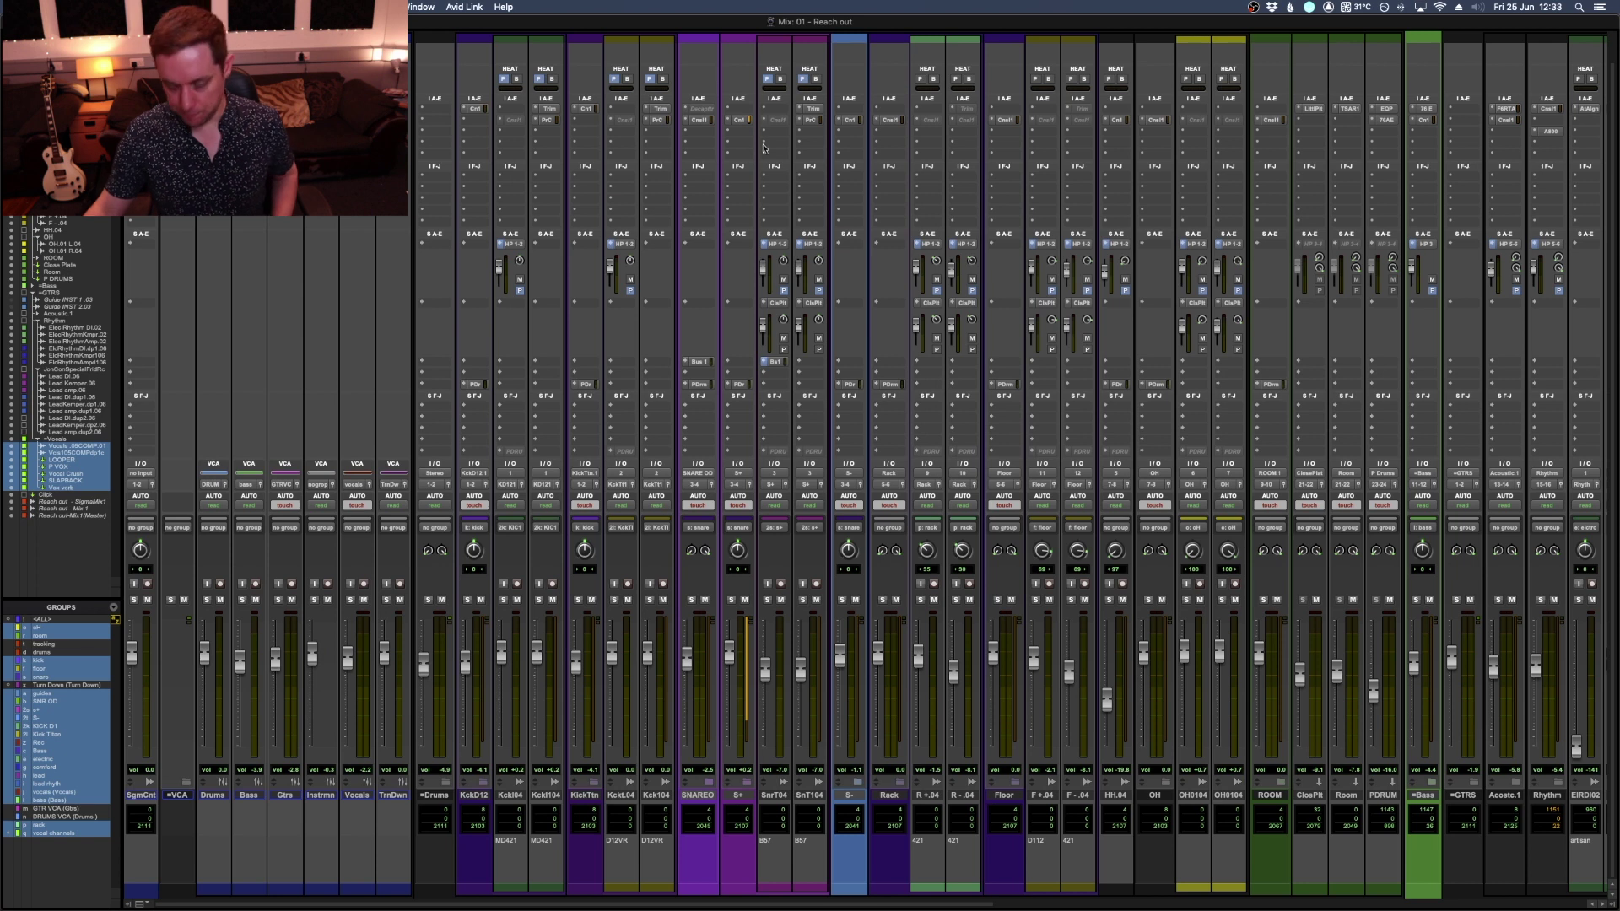
# Examine the Dark theme on the lower tracks in the Edit window and return to the Mix window.
pyautogui.press('super+equal')
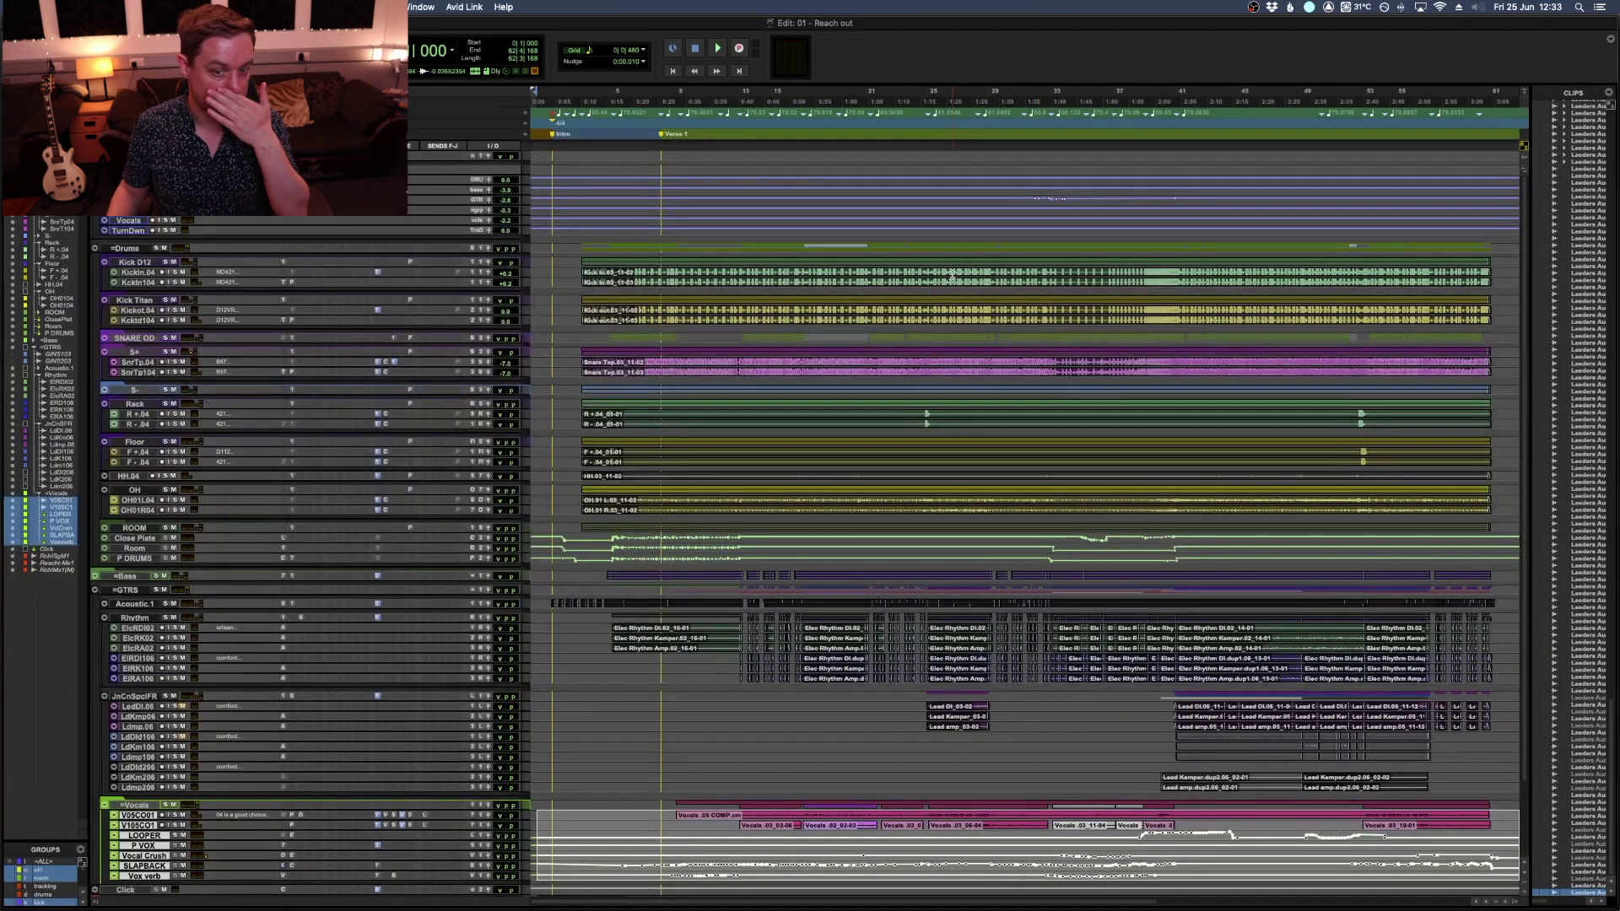
pyautogui.scroll(-3, 952, 275)
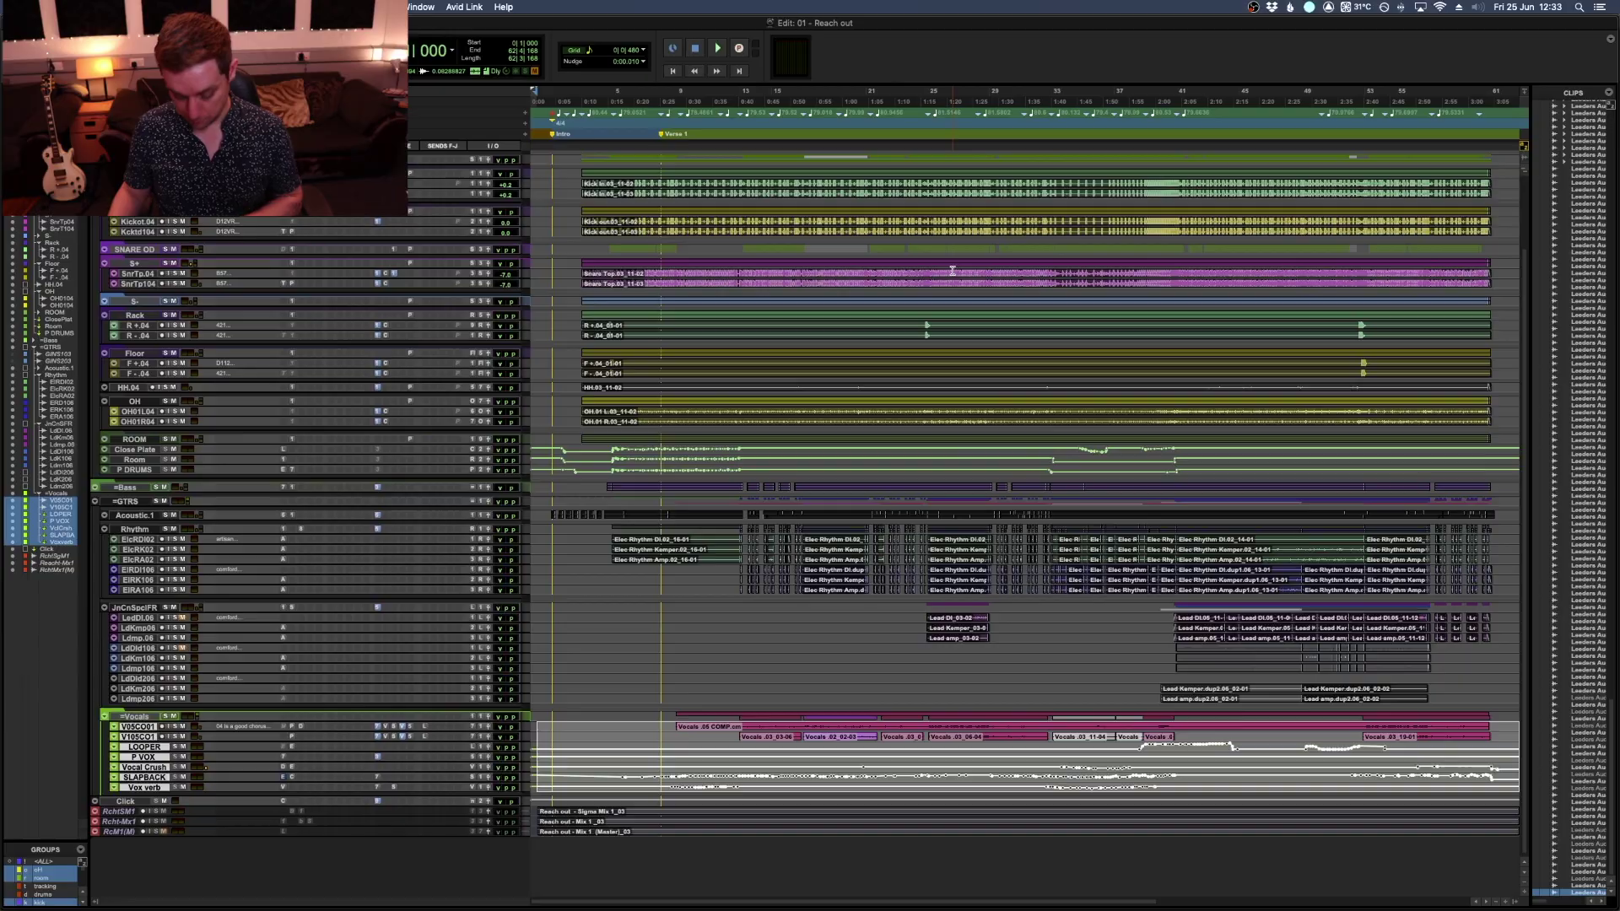
pyautogui.press('super+equal')
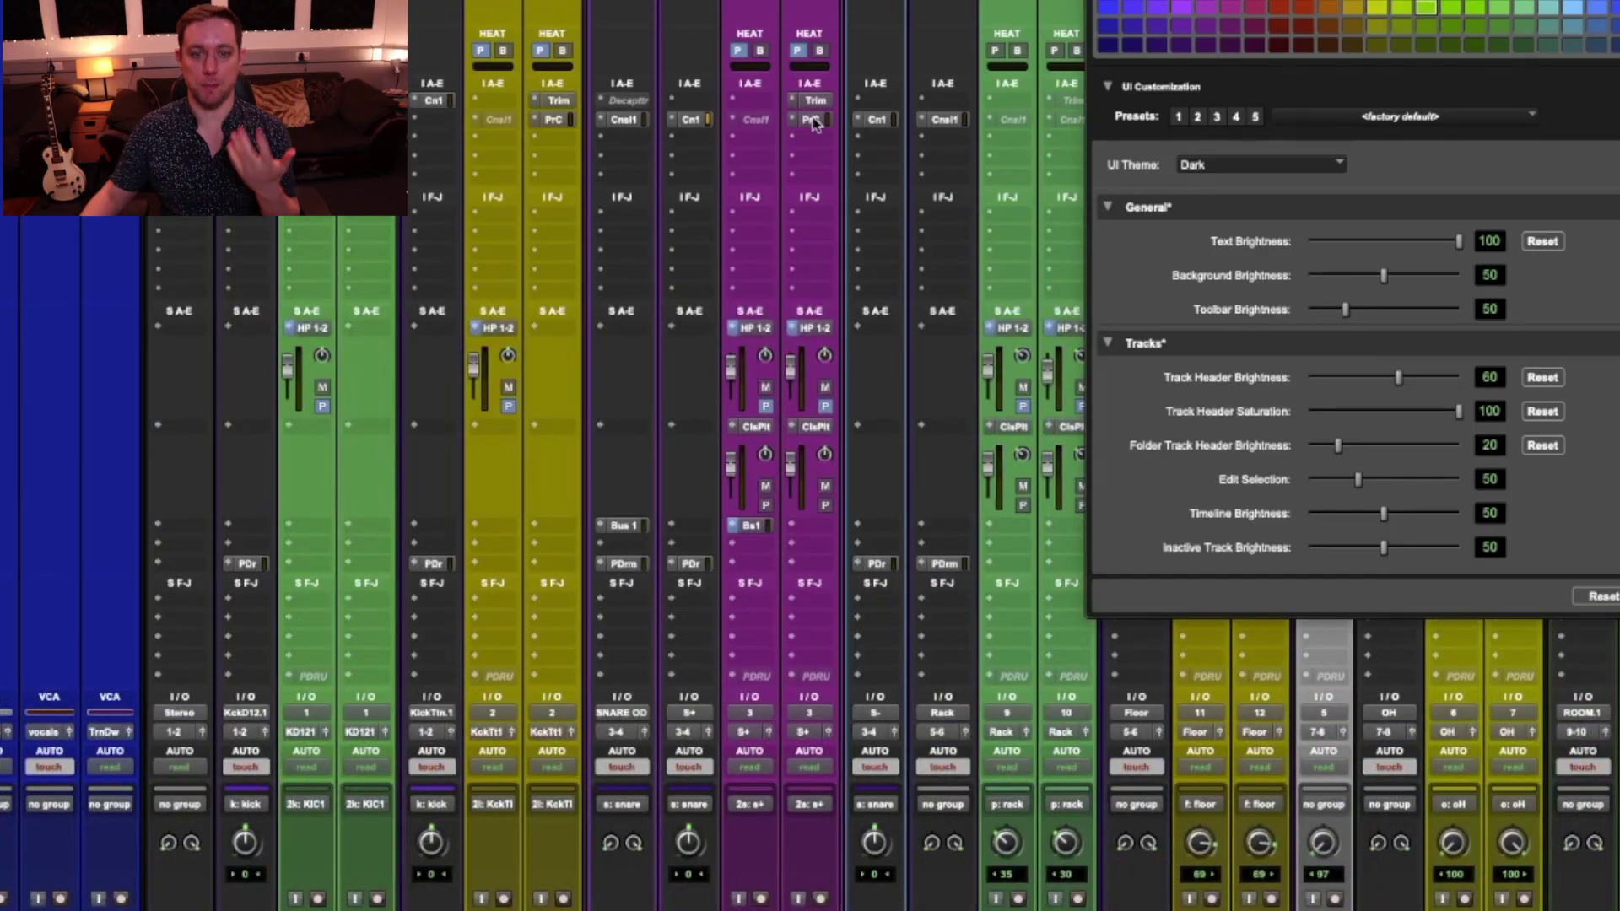
# Open the inactive Decapitator insert on the SNARE OD track, make it active and take it out of bypass.
pyautogui.click(631, 103)
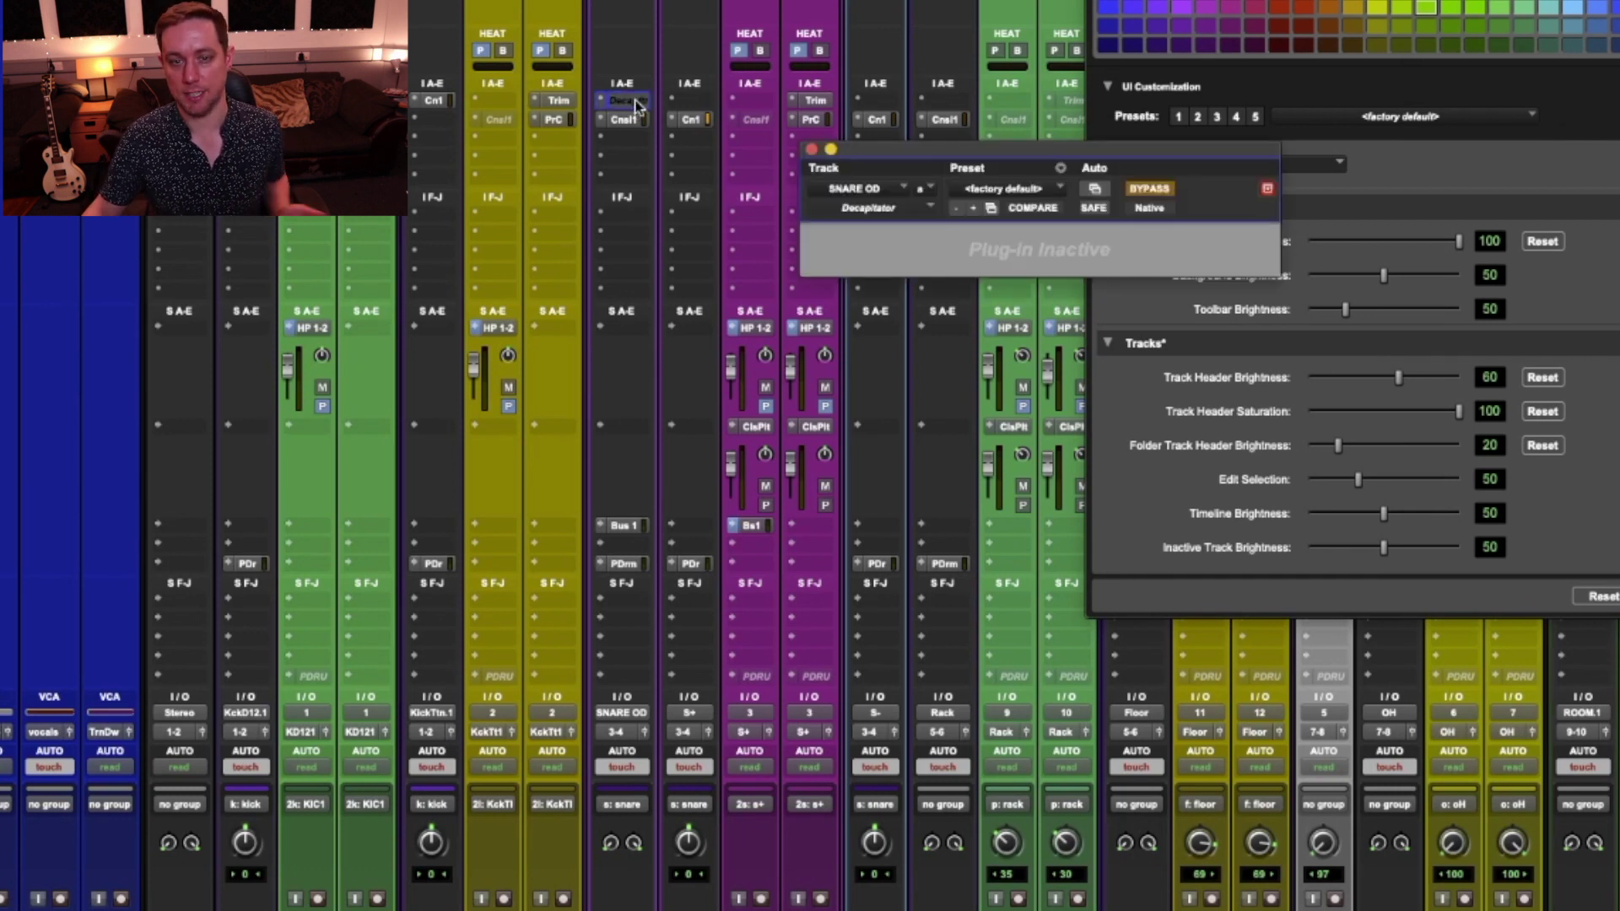
pyautogui.keyDown('ctrl'); pyautogui.keyDown('super'); pyautogui.click(639, 106); pyautogui.keyUp('super'); pyautogui.keyUp('ctrl')
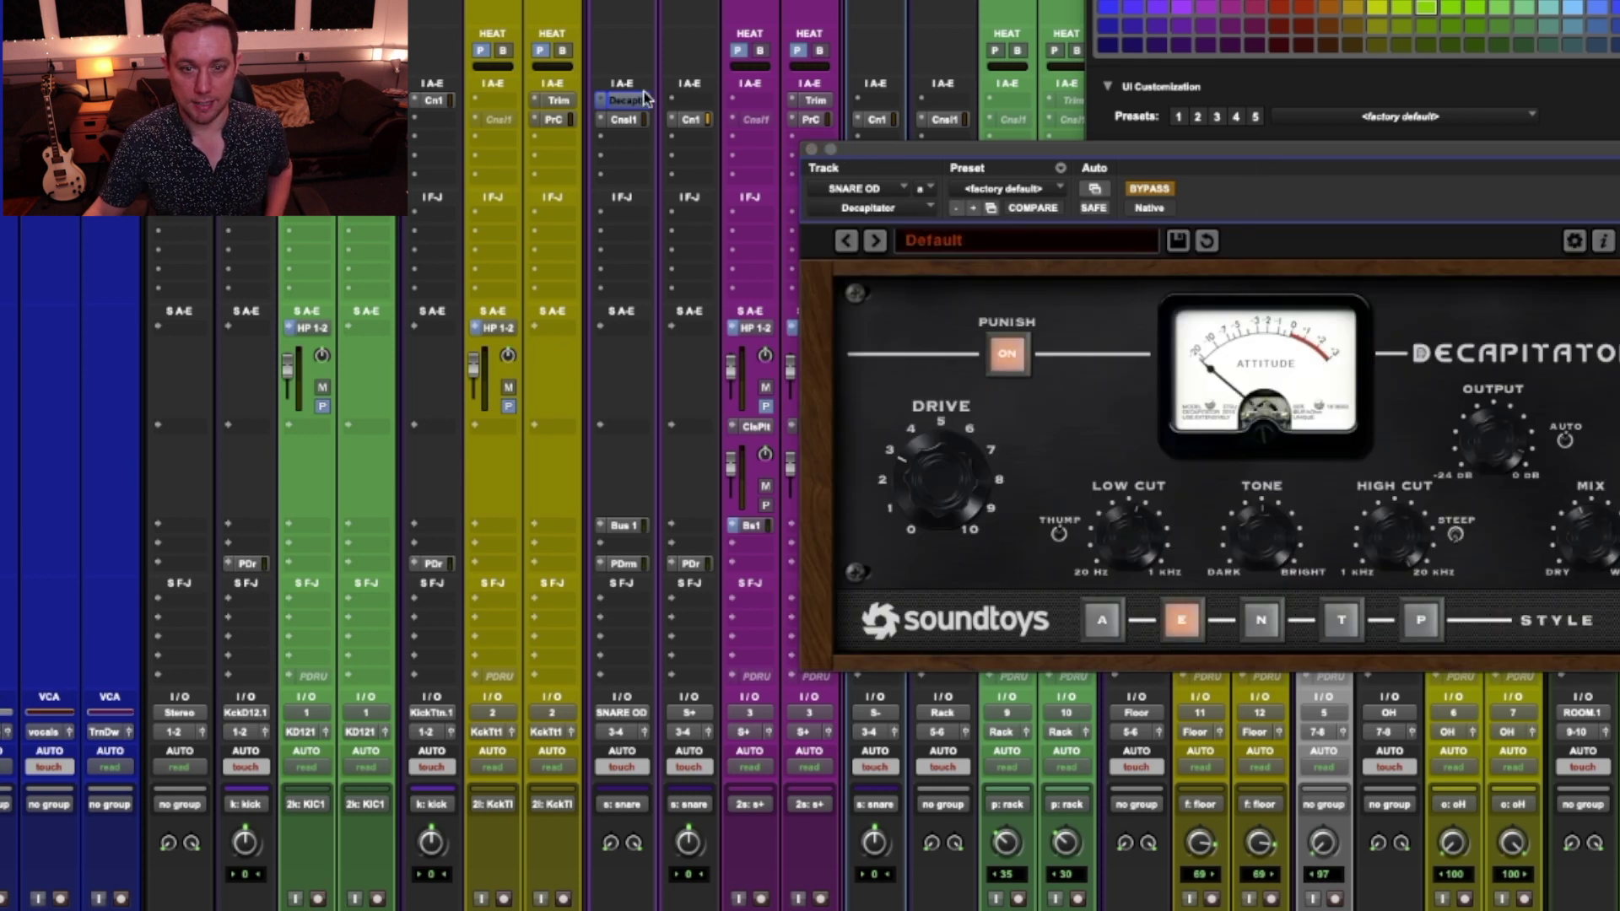
pyautogui.keyDown('super'); pyautogui.click(645, 104); pyautogui.keyUp('super')
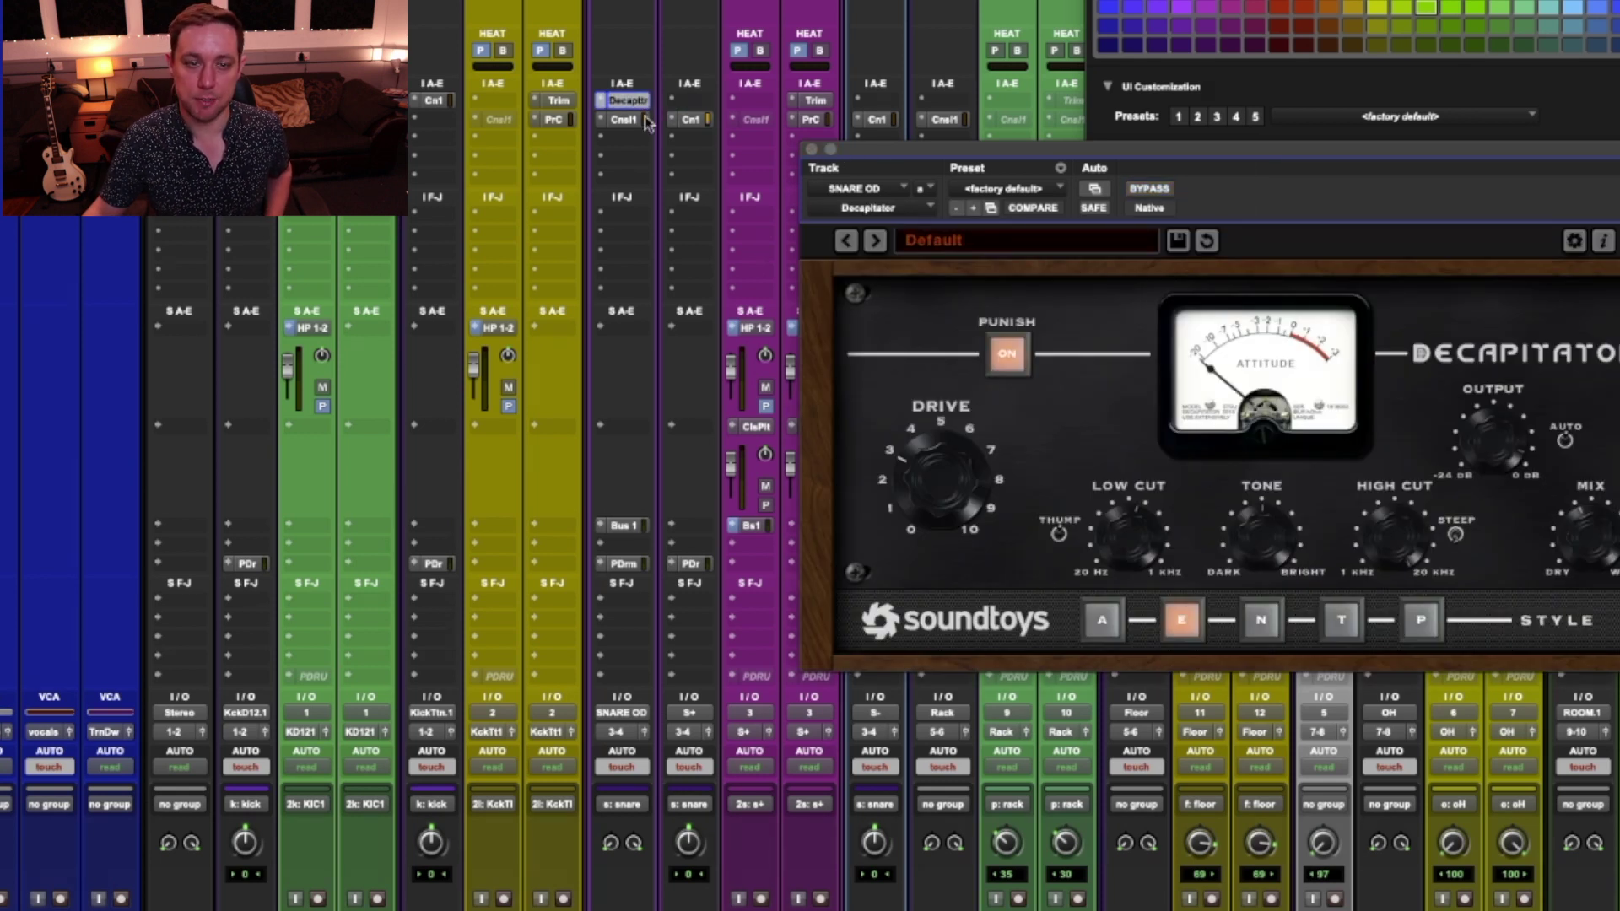
# Open the Trim and Console 1 inserts on the Kick out tracks for comparison, and make SNARE OD's Decapitator inactive again.
pyautogui.click(544, 102)
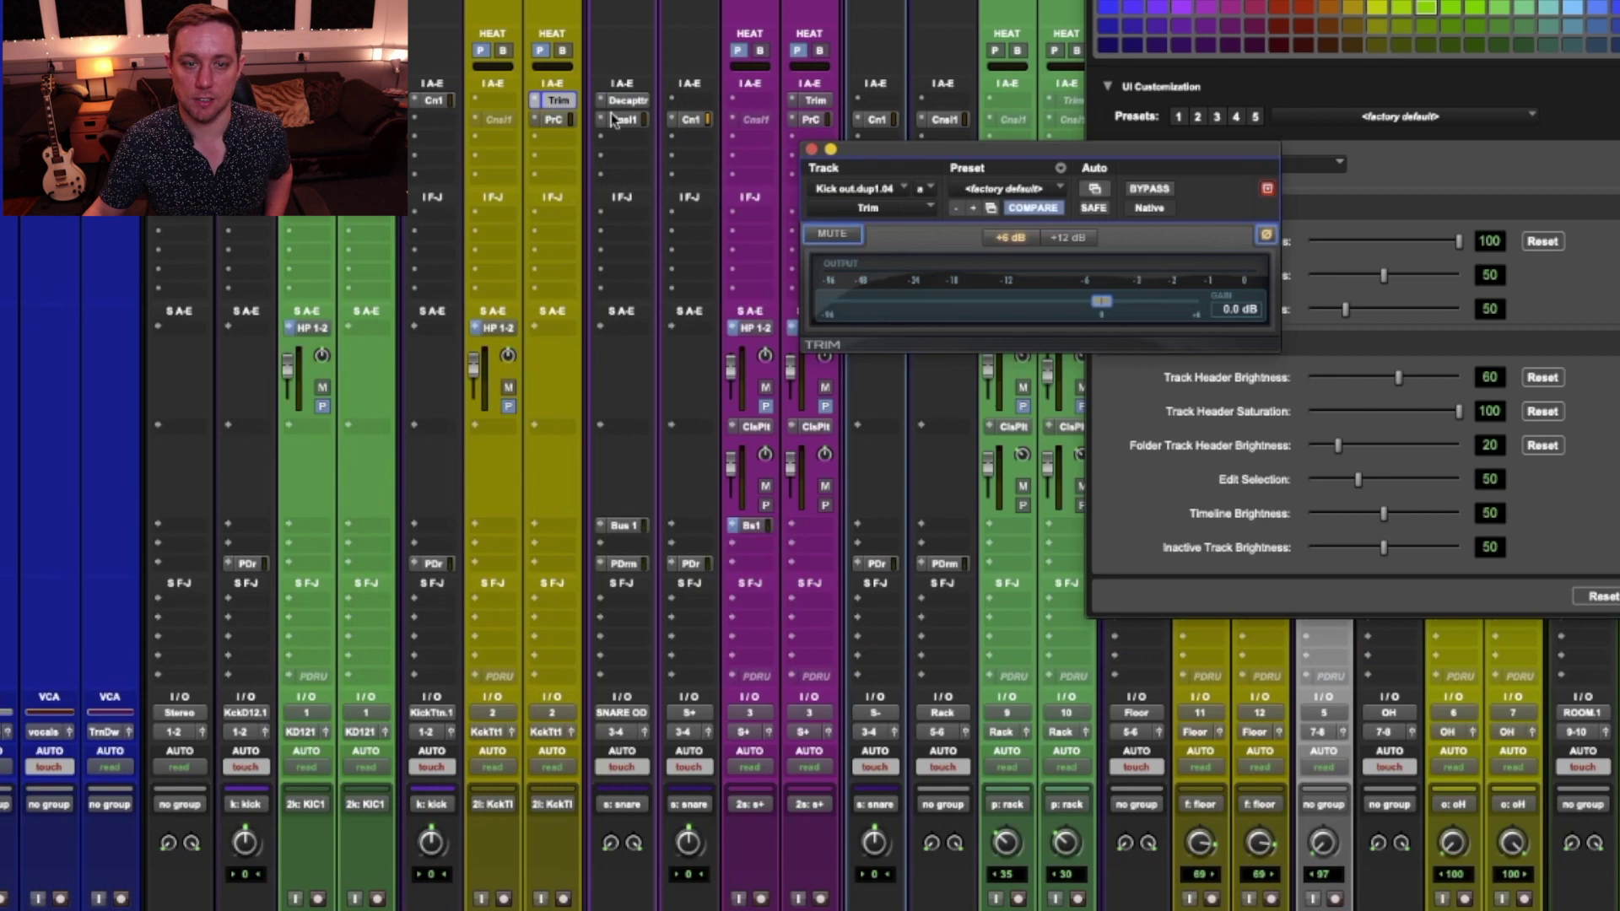
pyautogui.click(490, 121)
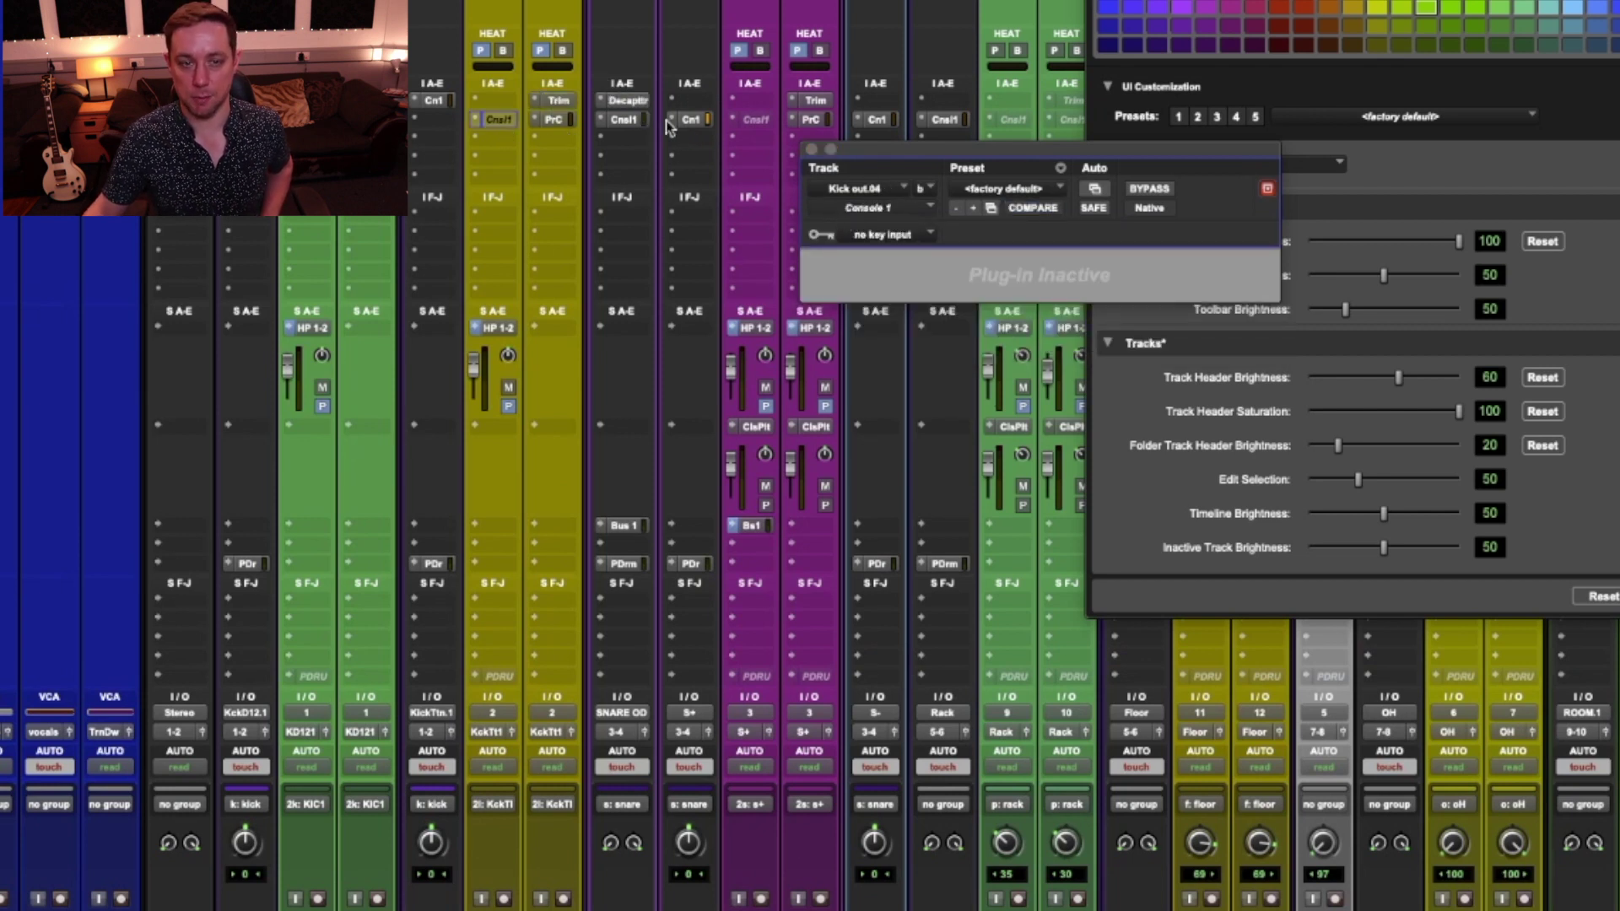
pyautogui.keyDown('ctrl'); pyautogui.keyDown('super'); pyautogui.click(641, 103); pyautogui.keyUp('super'); pyautogui.keyUp('ctrl')
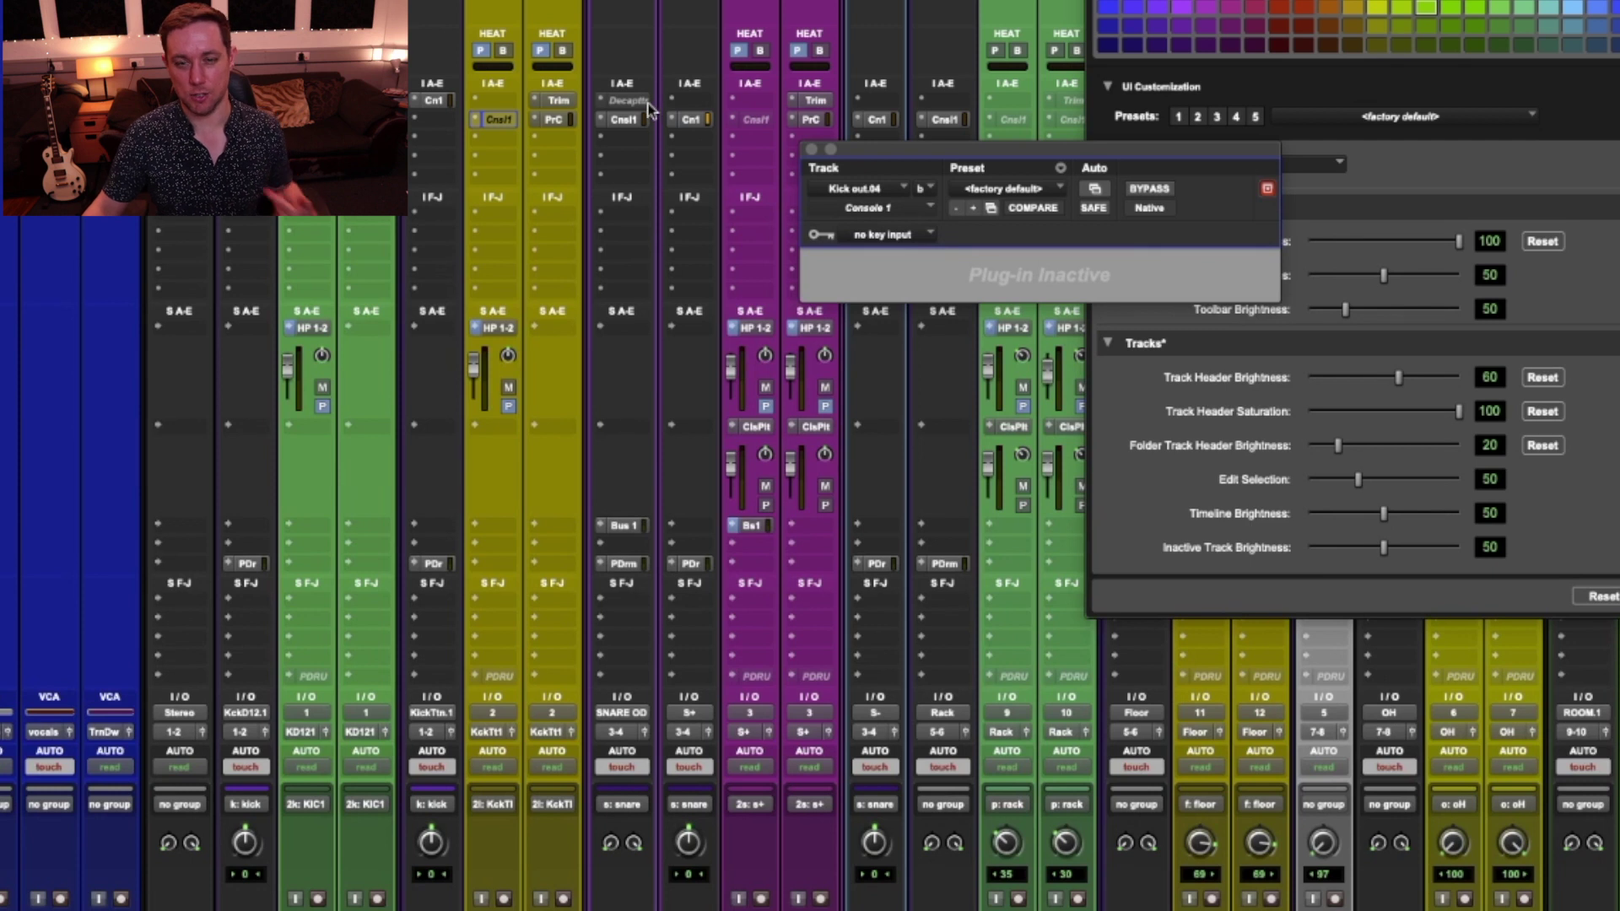
# Examine the UI Customization settings from General through Analysis/Warp View, followed by the preset choices.
pyautogui.click(1438, 350)
pyautogui.scroll(-1, 1443, 354)
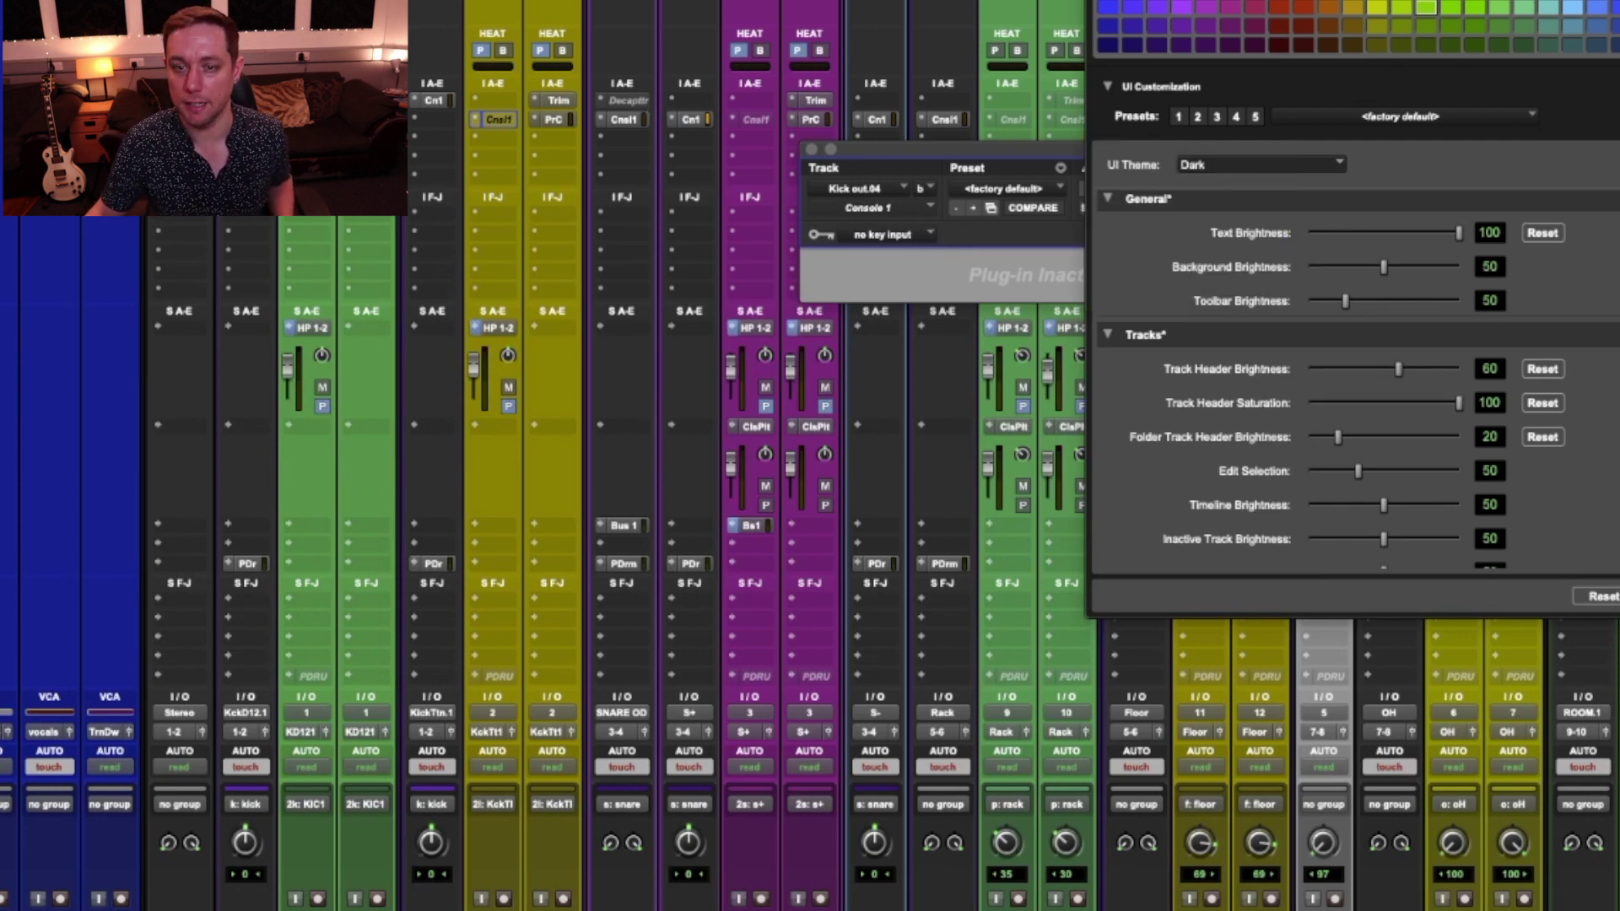
pyautogui.scroll(-10, 1358, 380)
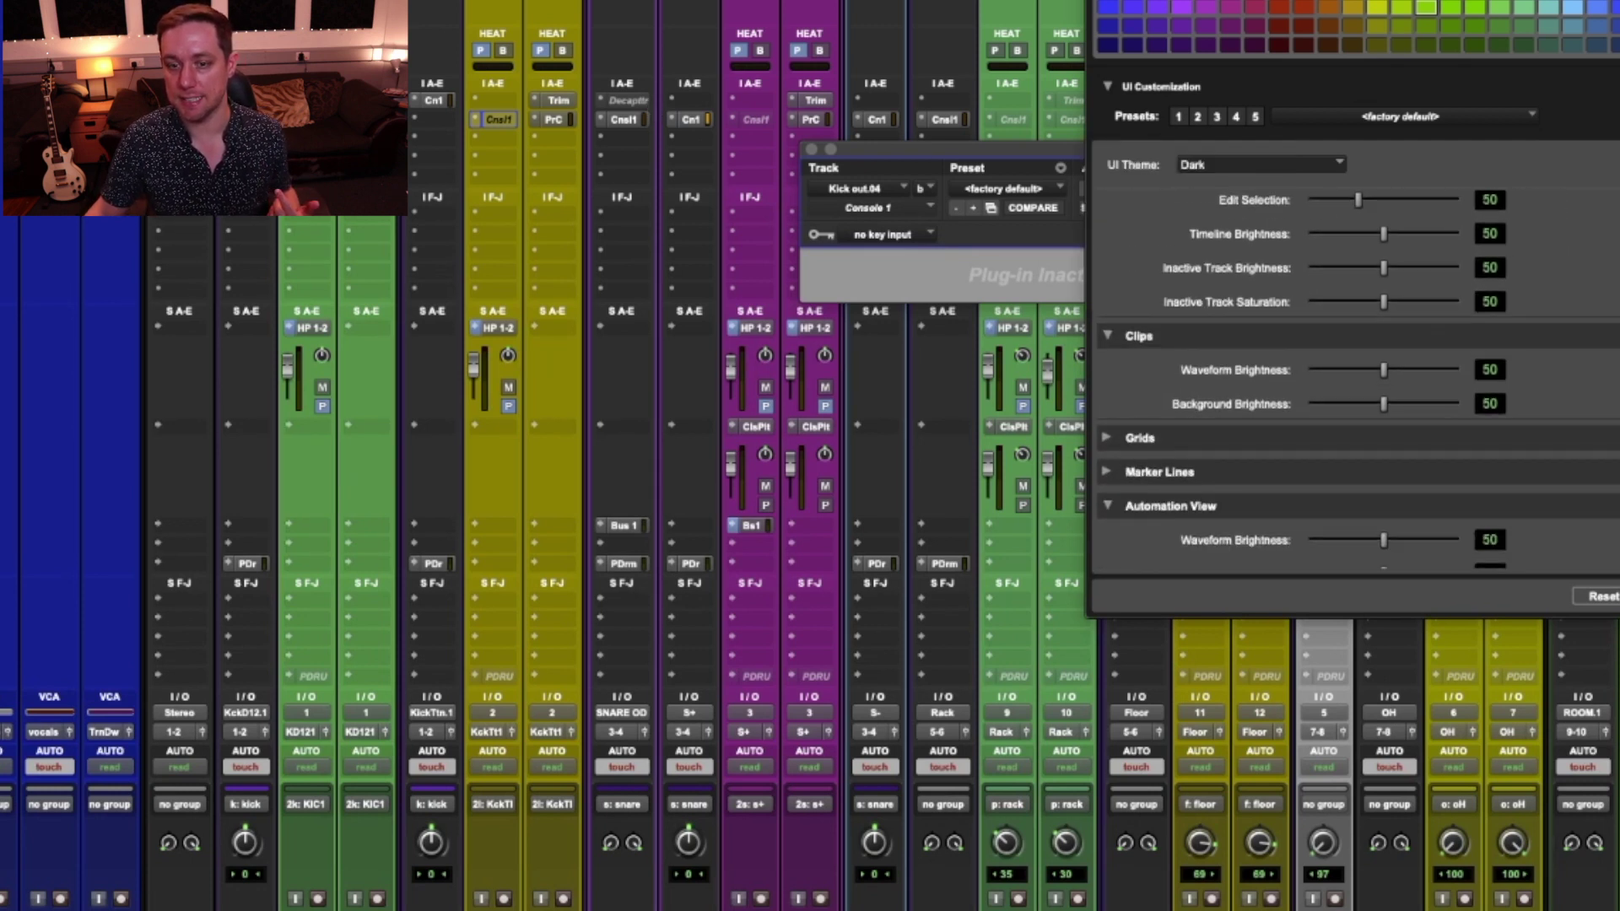
pyautogui.scroll(-1, 1358, 379)
pyautogui.scroll(-3, 1350, 379)
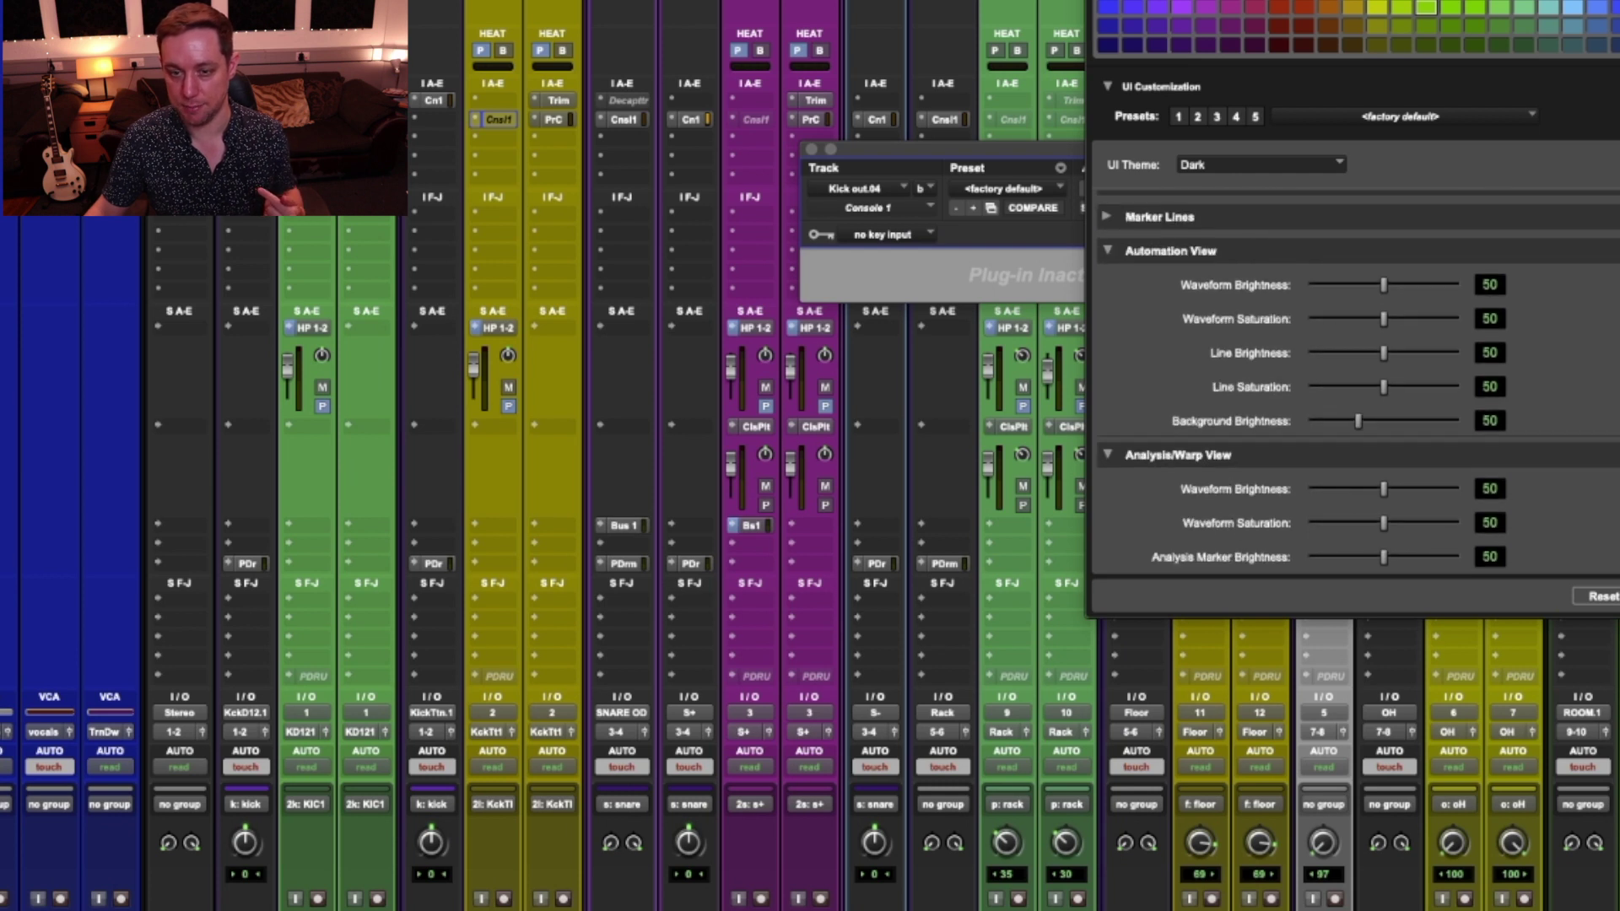
pyautogui.scroll(10, 1349, 380)
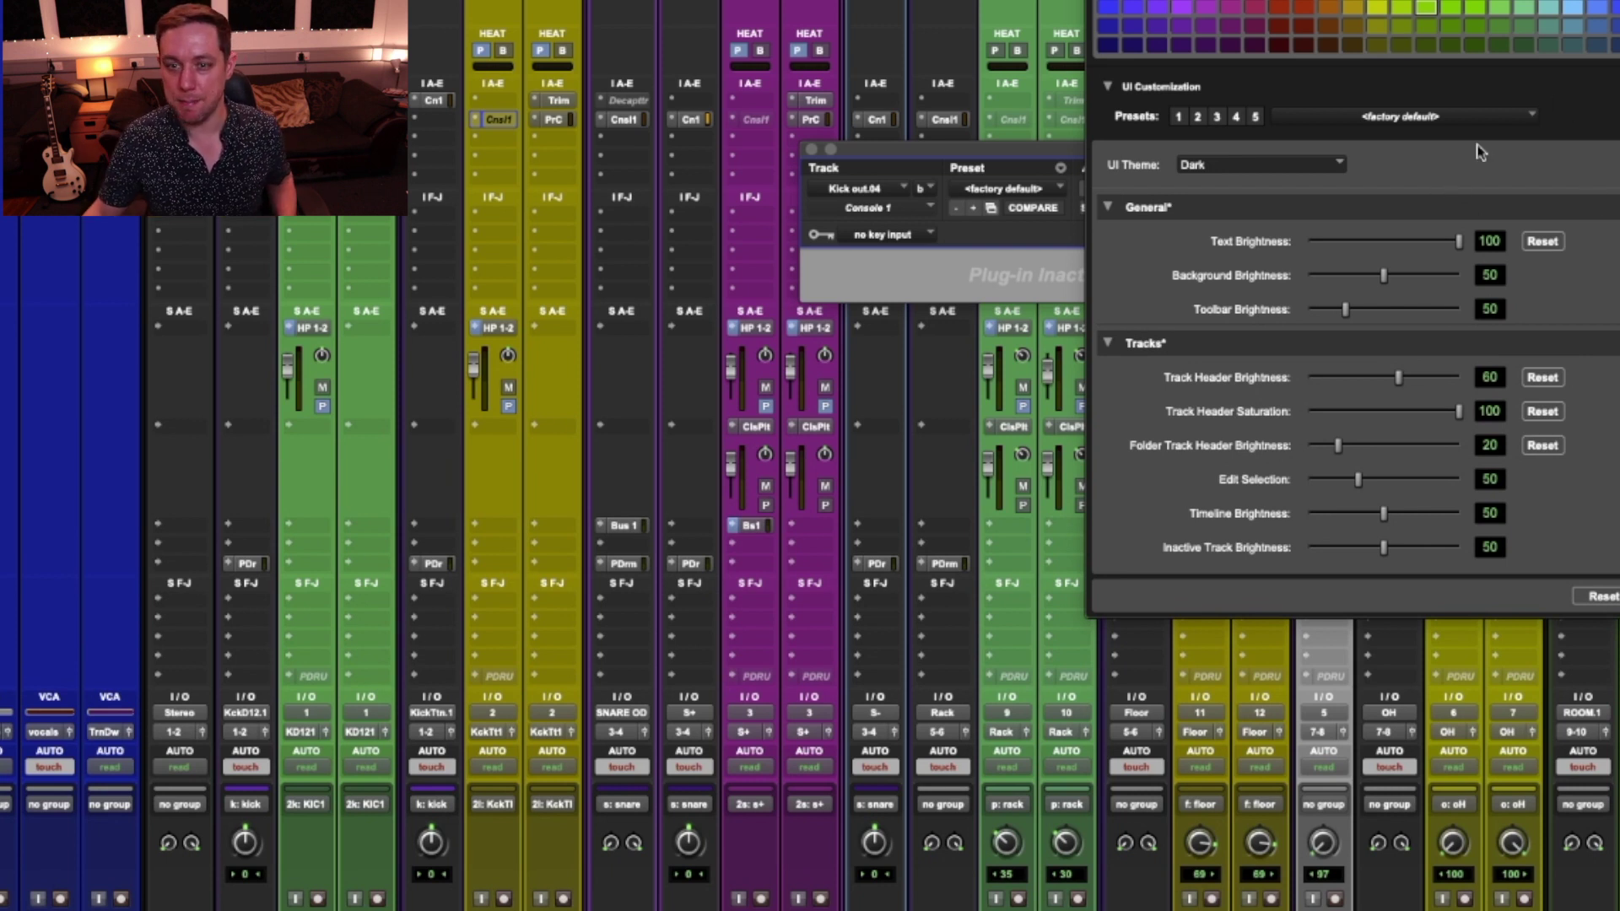
pyautogui.click(1449, 124)
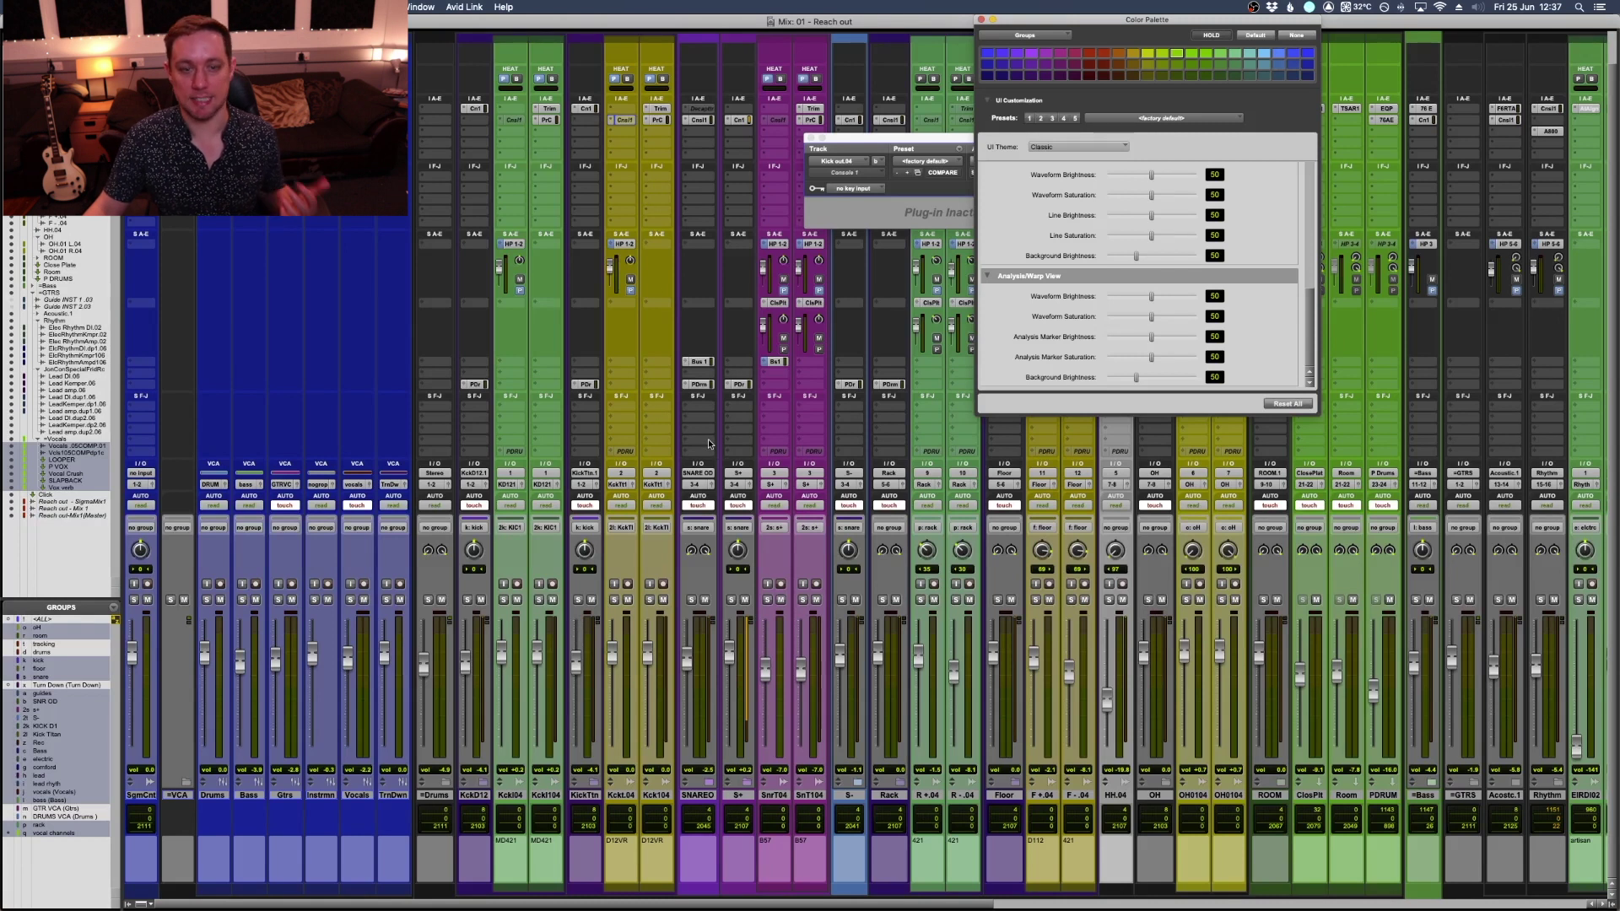
# Choose the Classic UI theme and switch to the Edit window.
pyautogui.click(1058, 146)
pyautogui.click(1058, 147)
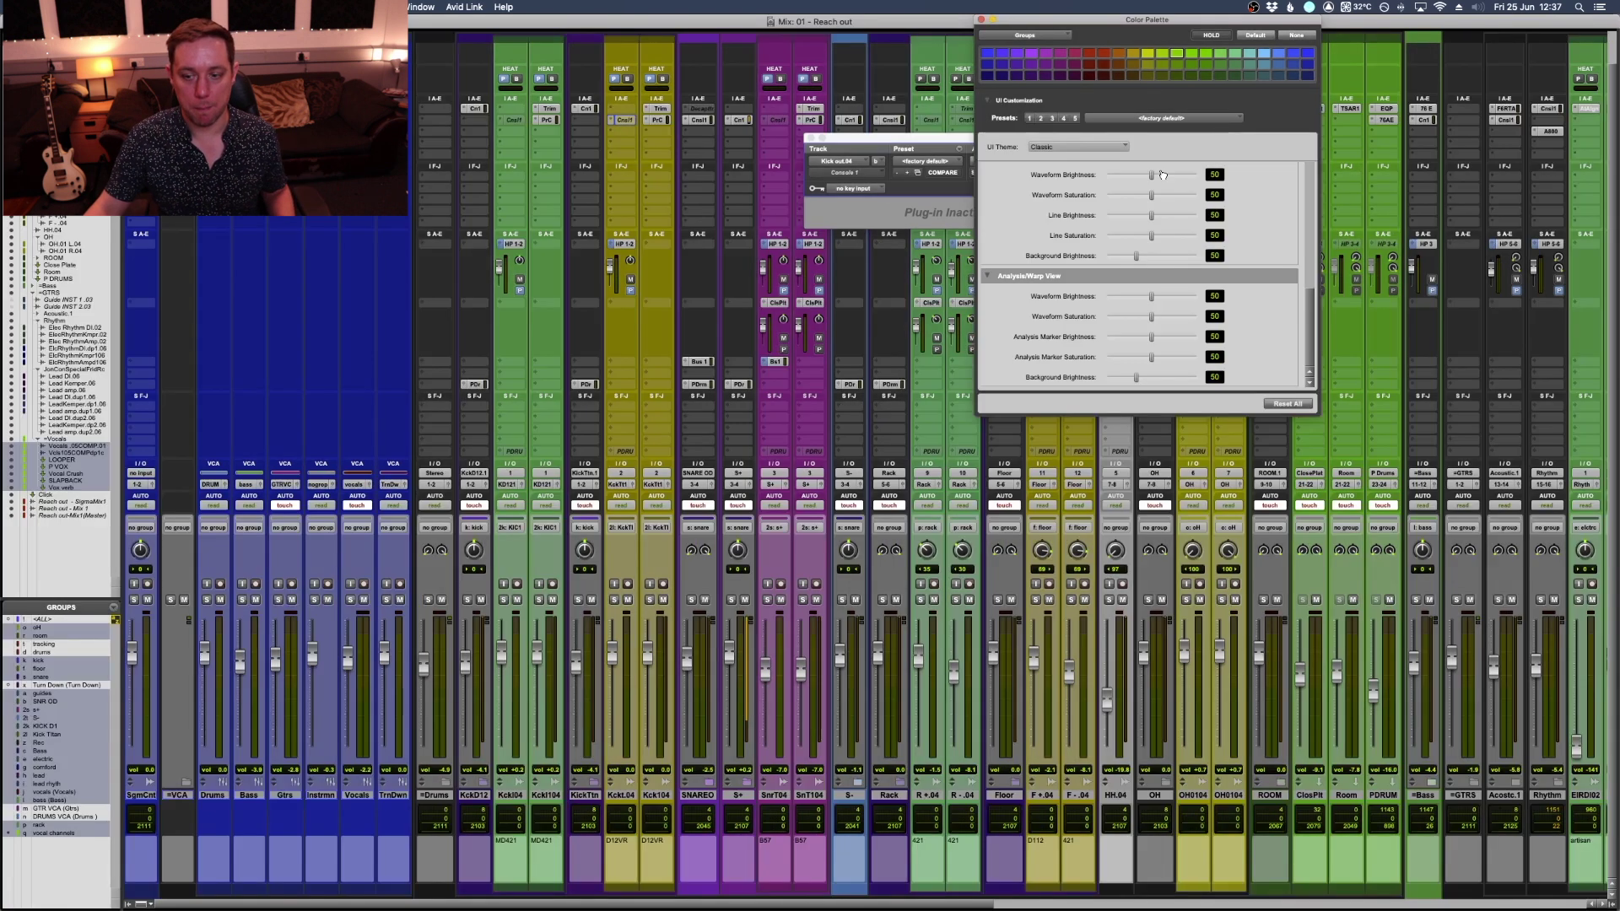
pyautogui.press('super+equal')
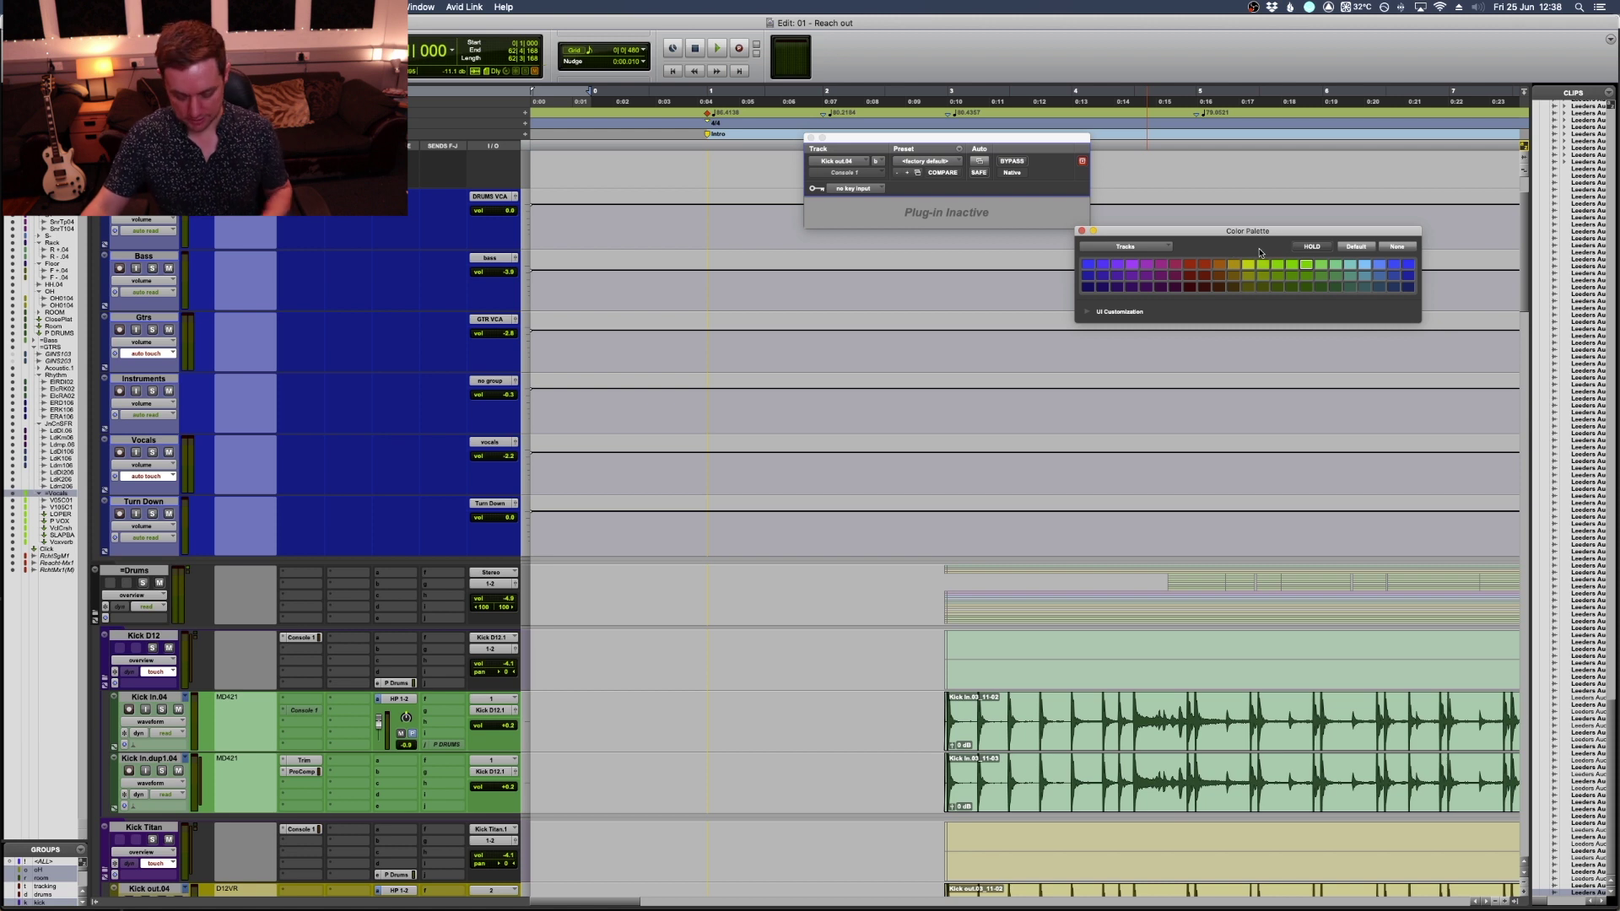
# Set both the default track color coding and the default clip color coding to Tracks and MIDI Channels.
pyautogui.press('super+equal')
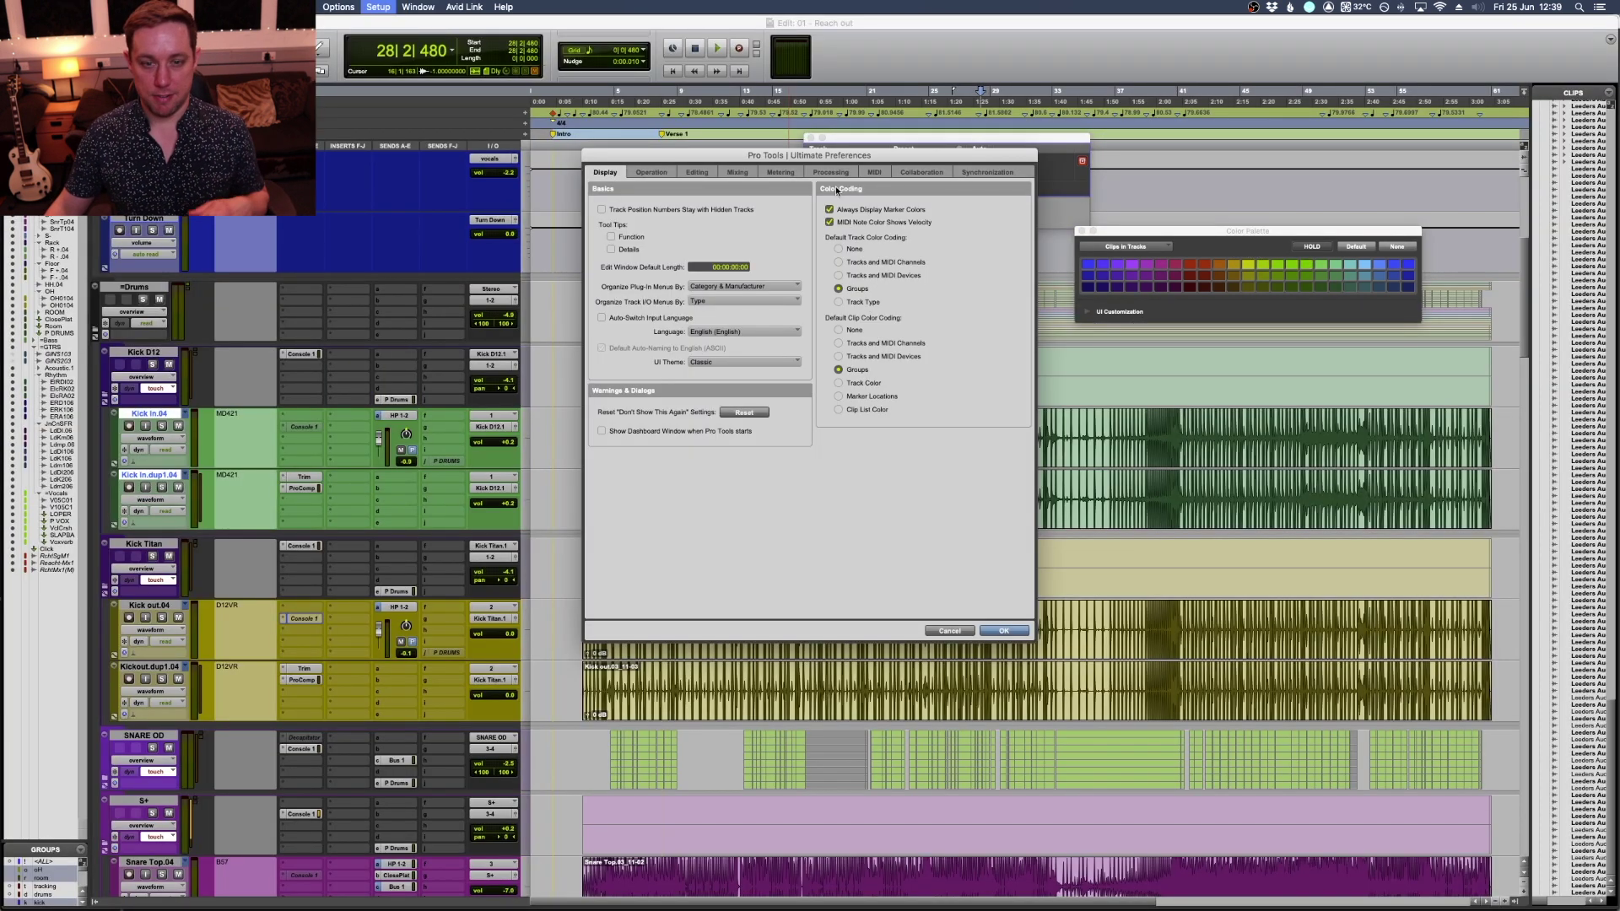
pyautogui.click(882, 264)
pyautogui.click(892, 345)
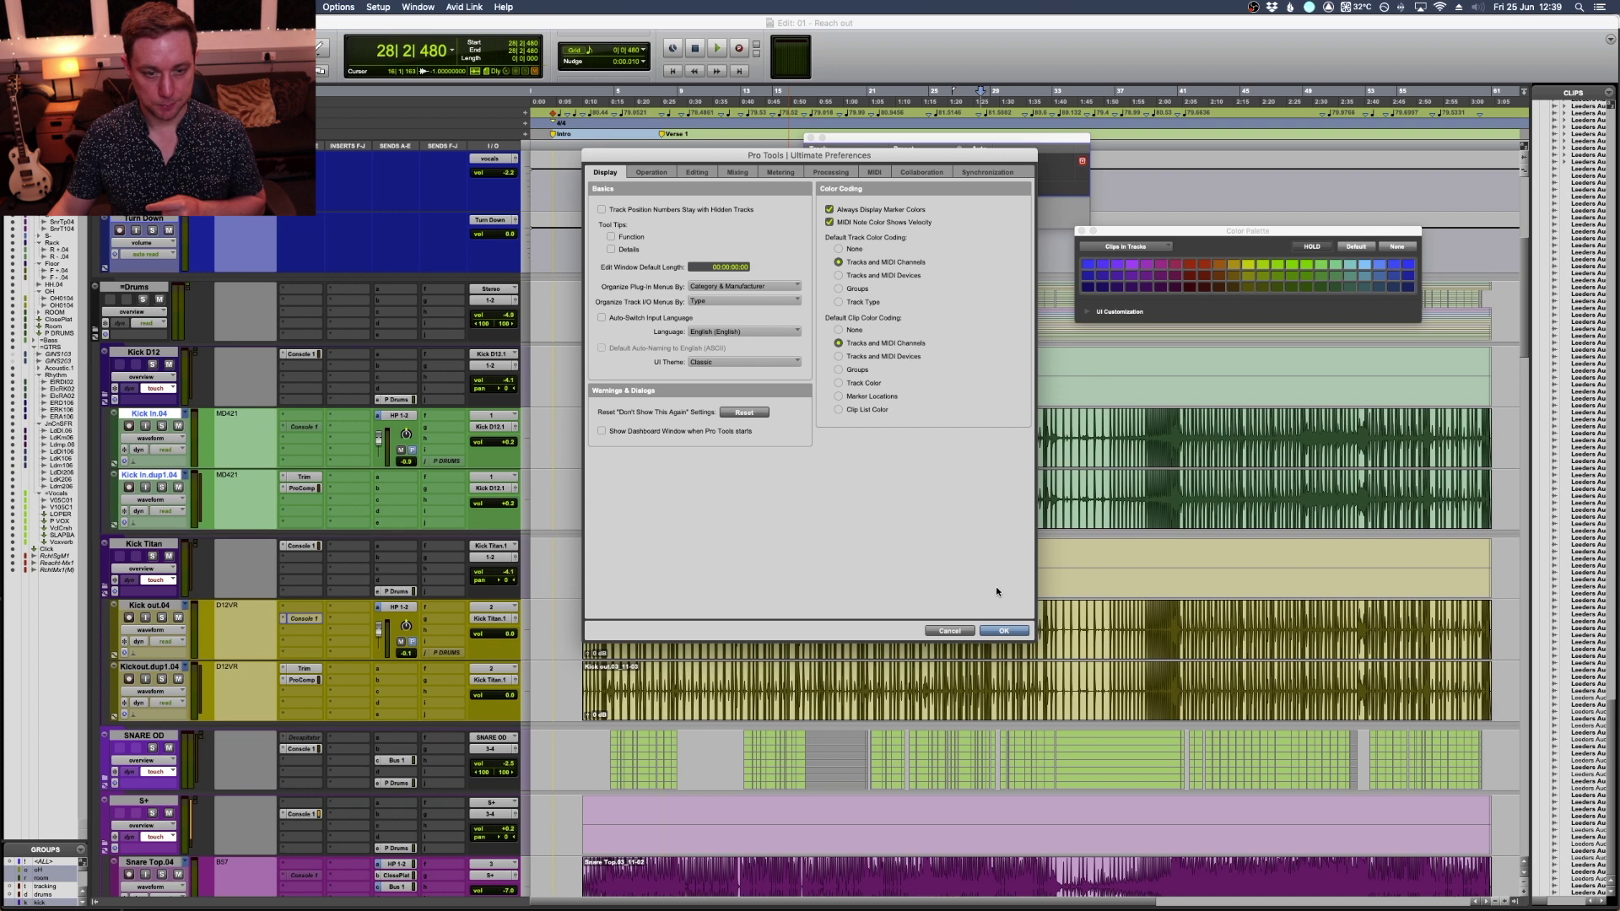
pyautogui.press('Return')
# Examine the per-channel track and clip colours in the Edit window around Snare Top, and in the Mix window.
pyautogui.scroll(-7, 818, 497)
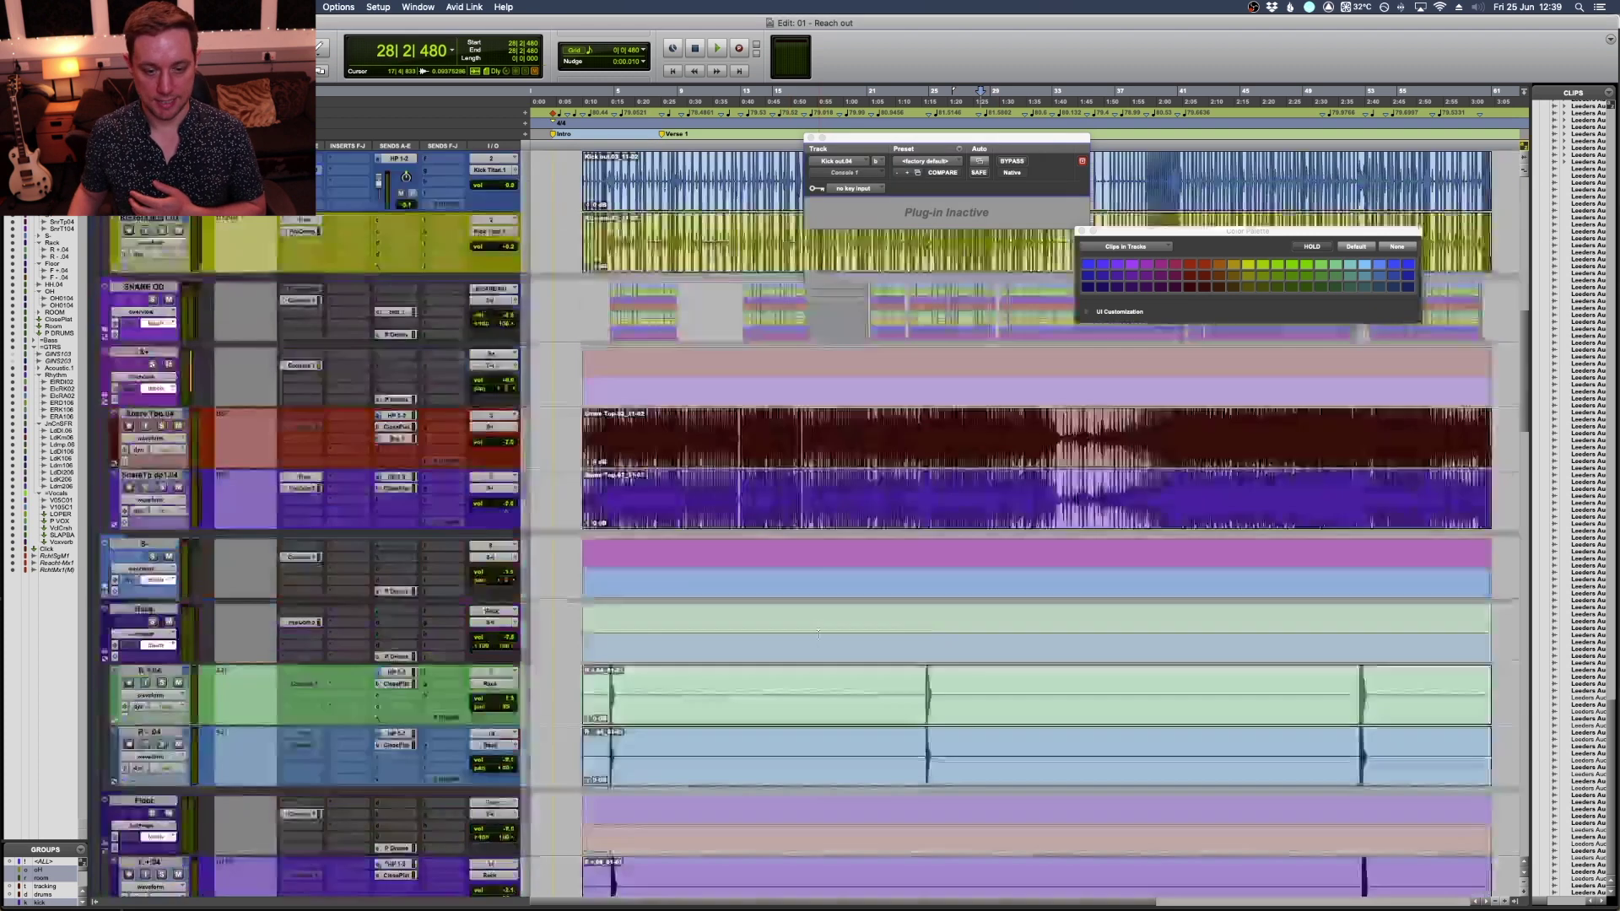
pyautogui.scroll(-4, 818, 633)
pyautogui.scroll(4, 817, 633)
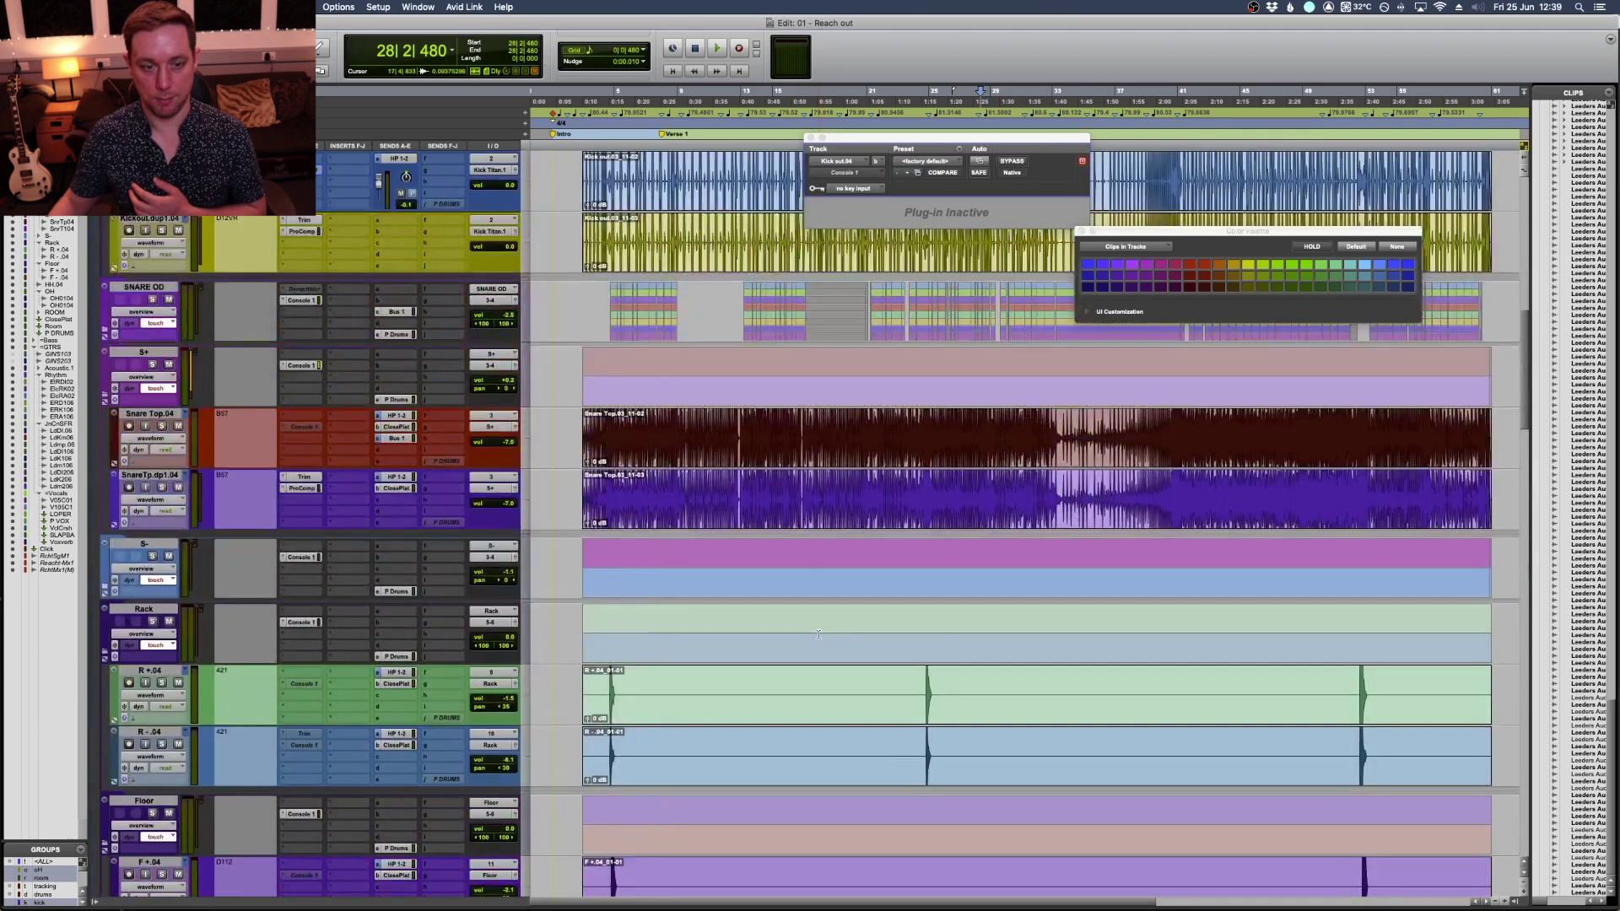
pyautogui.moveTo(715, 421); pyautogui.dragTo(913, 436)
pyautogui.click(806, 444)
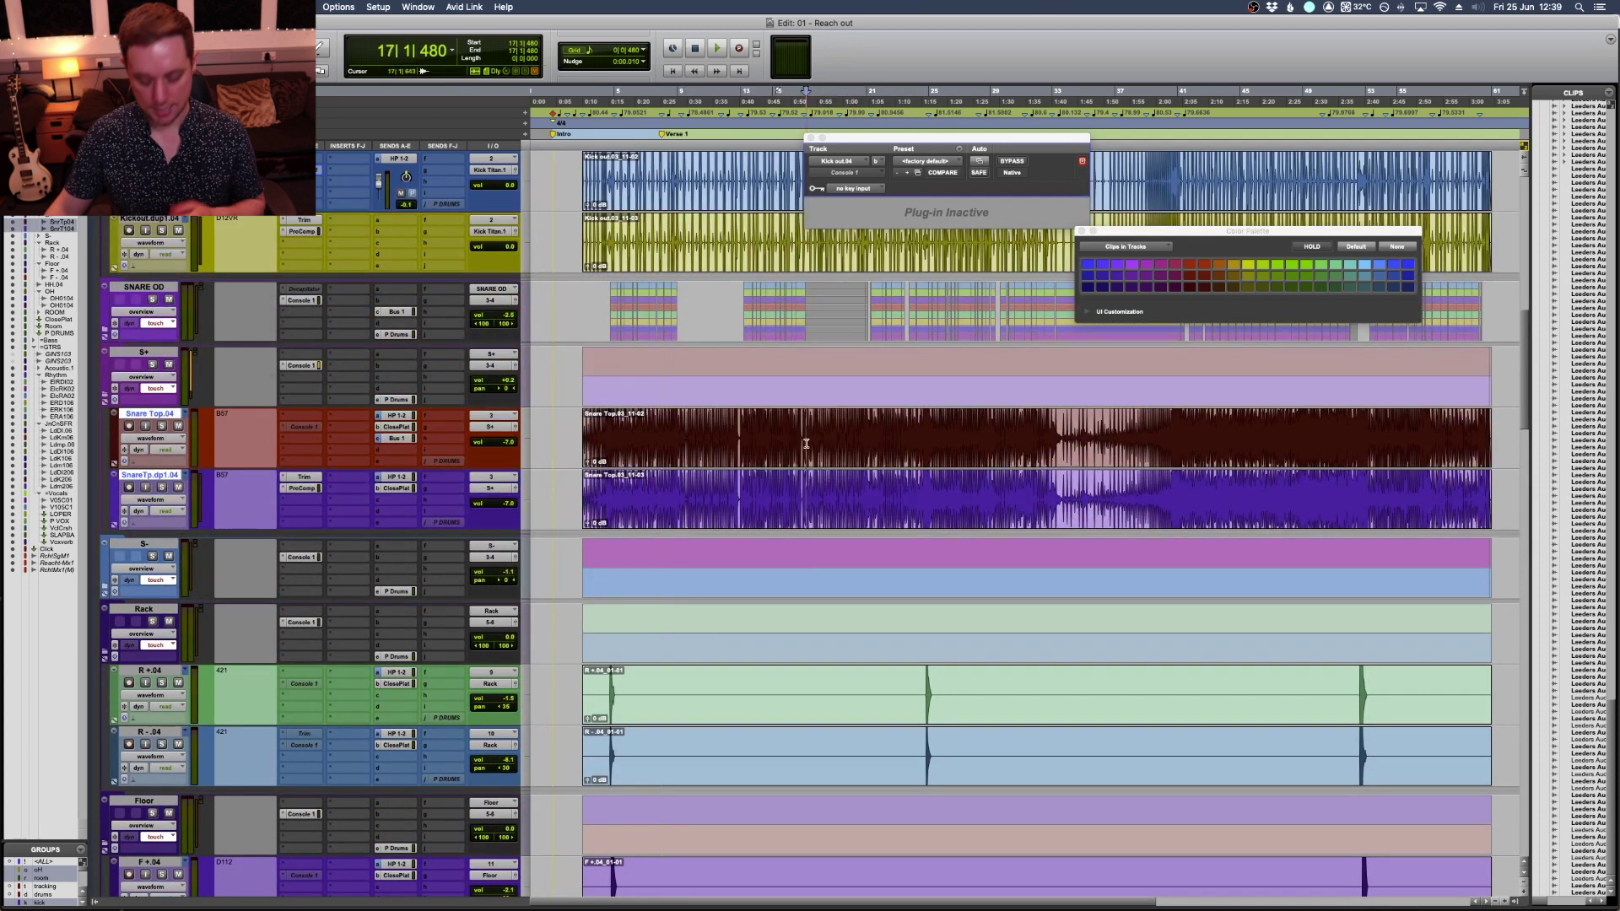
pyautogui.press('super+equal')
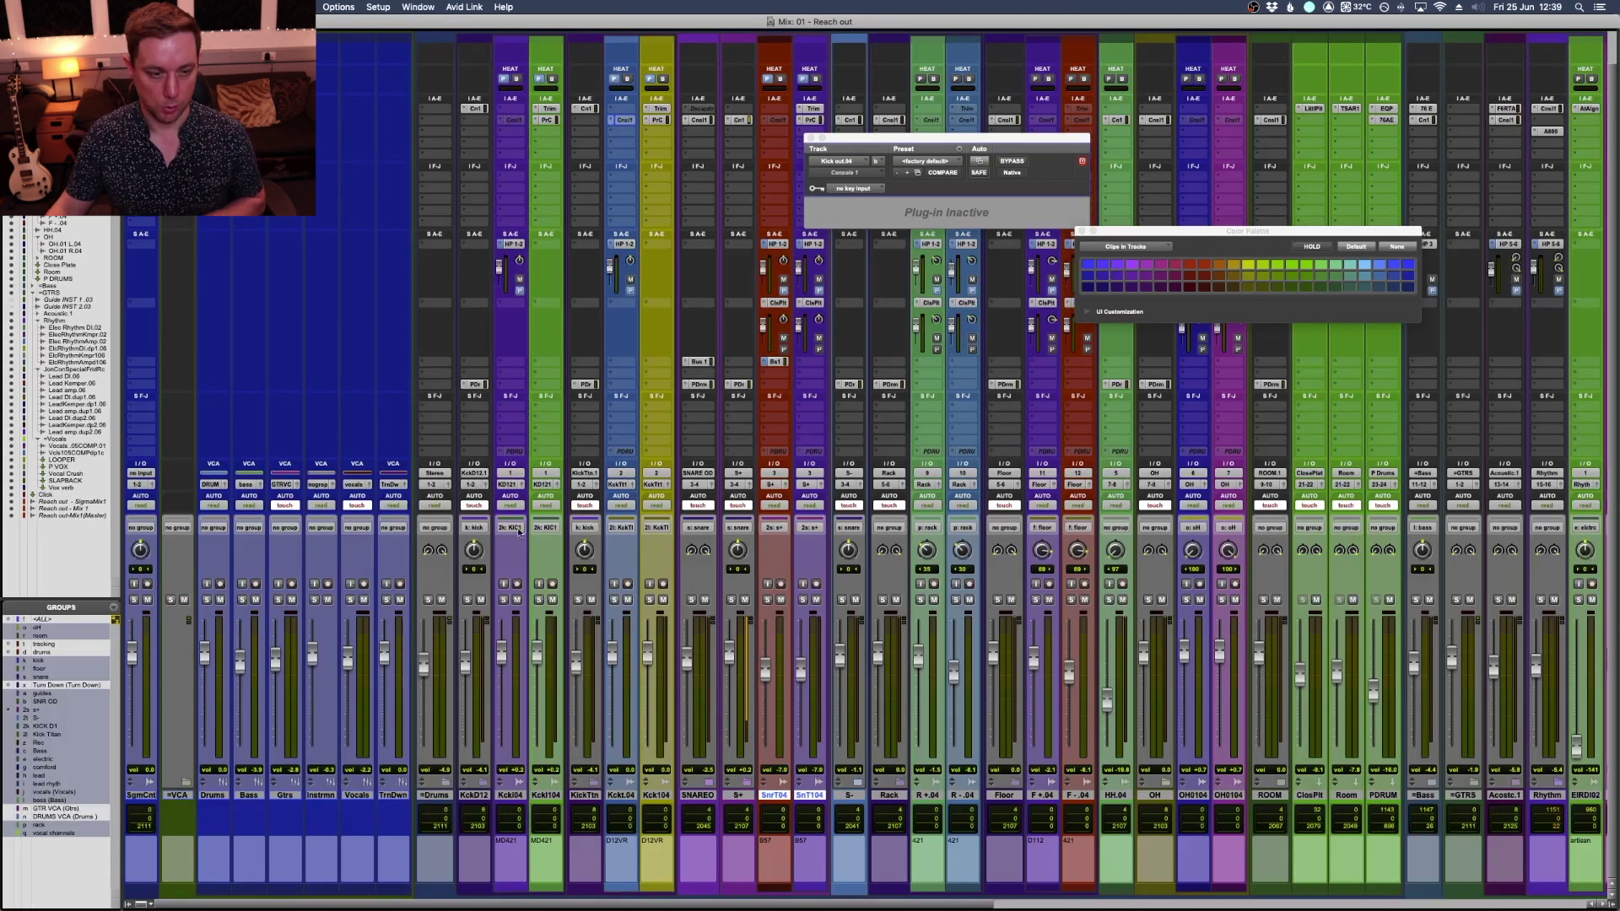
pyautogui.press('super+equal')
# Set the default track color coding to Track Type and the default clip color coding to Track Color.
pyautogui.click(418, 7)
pyautogui.moveTo(378, 7)
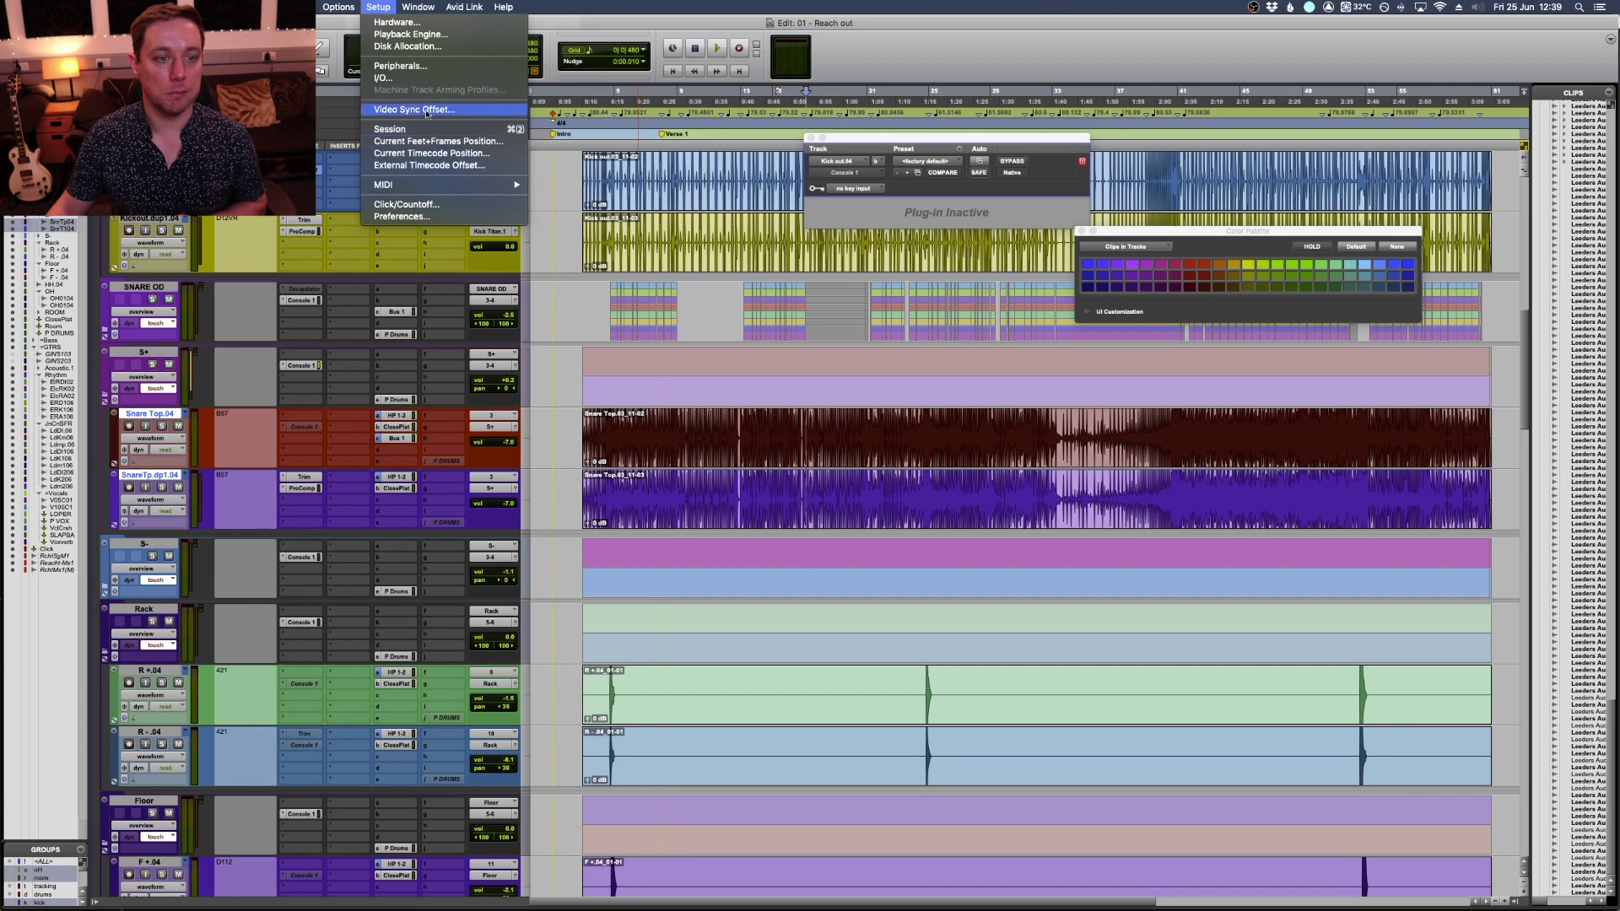
pyautogui.click(402, 216)
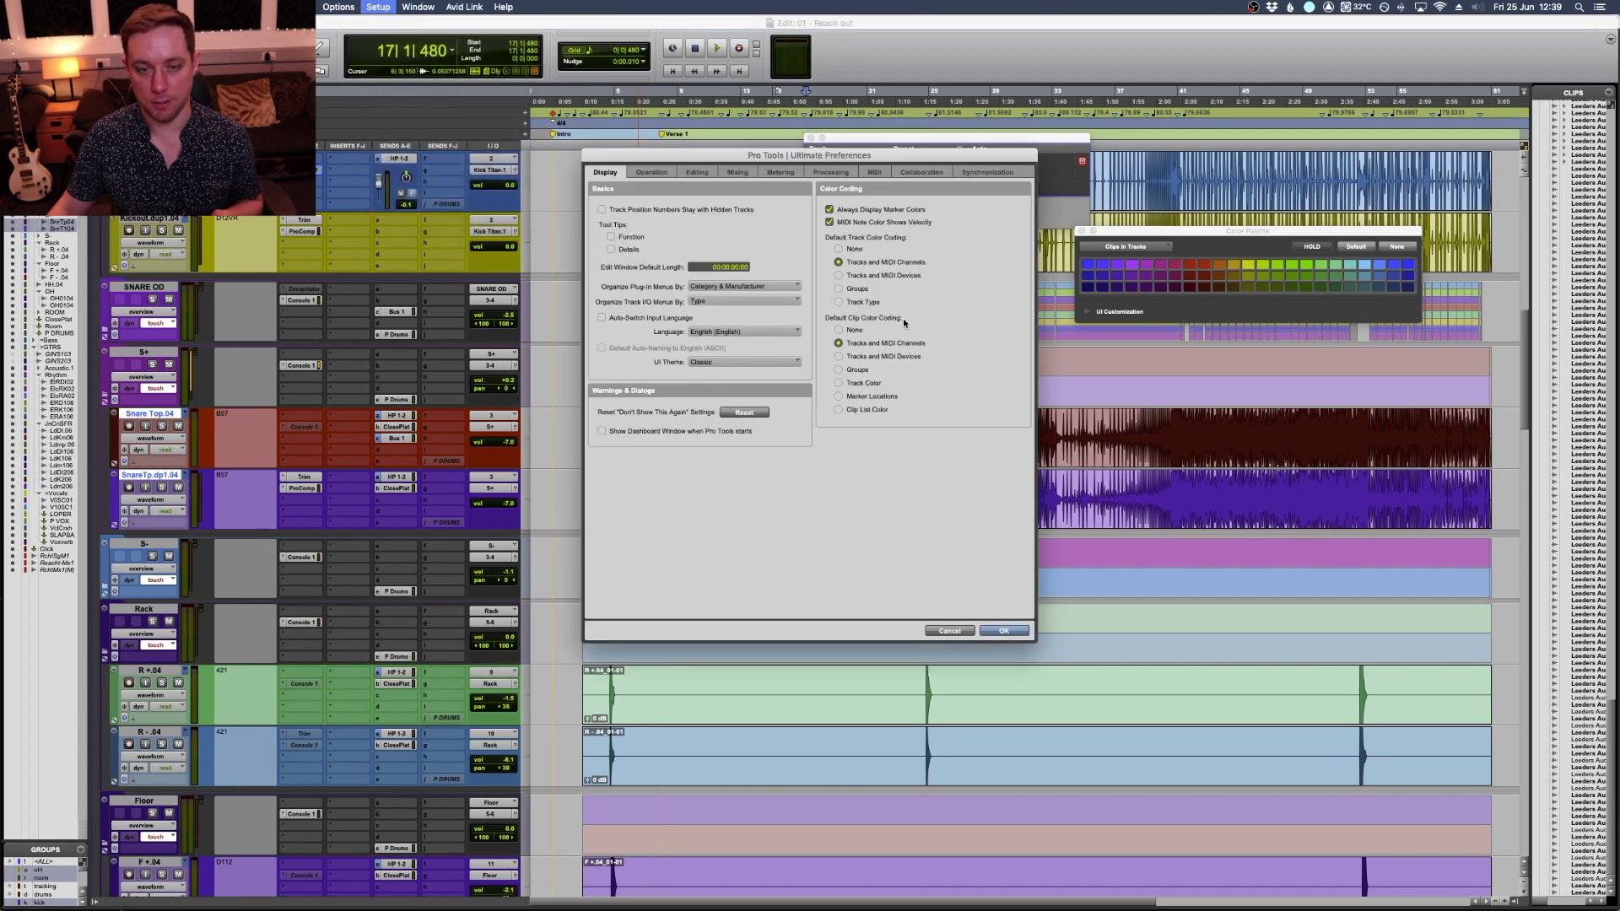
pyautogui.click(873, 385)
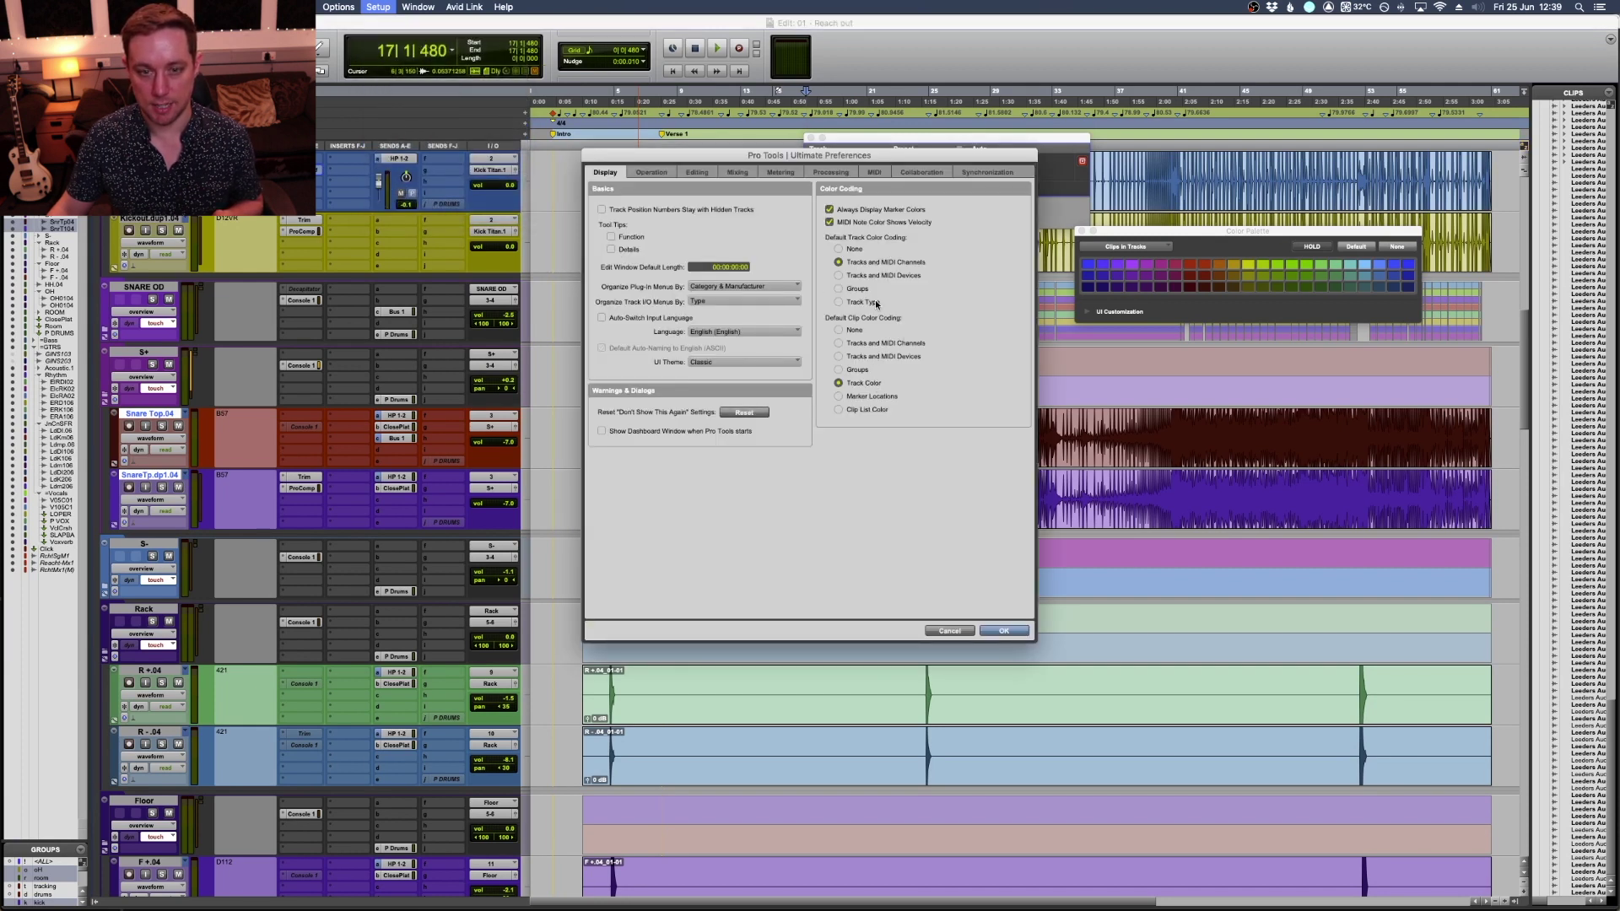
pyautogui.click(863, 302)
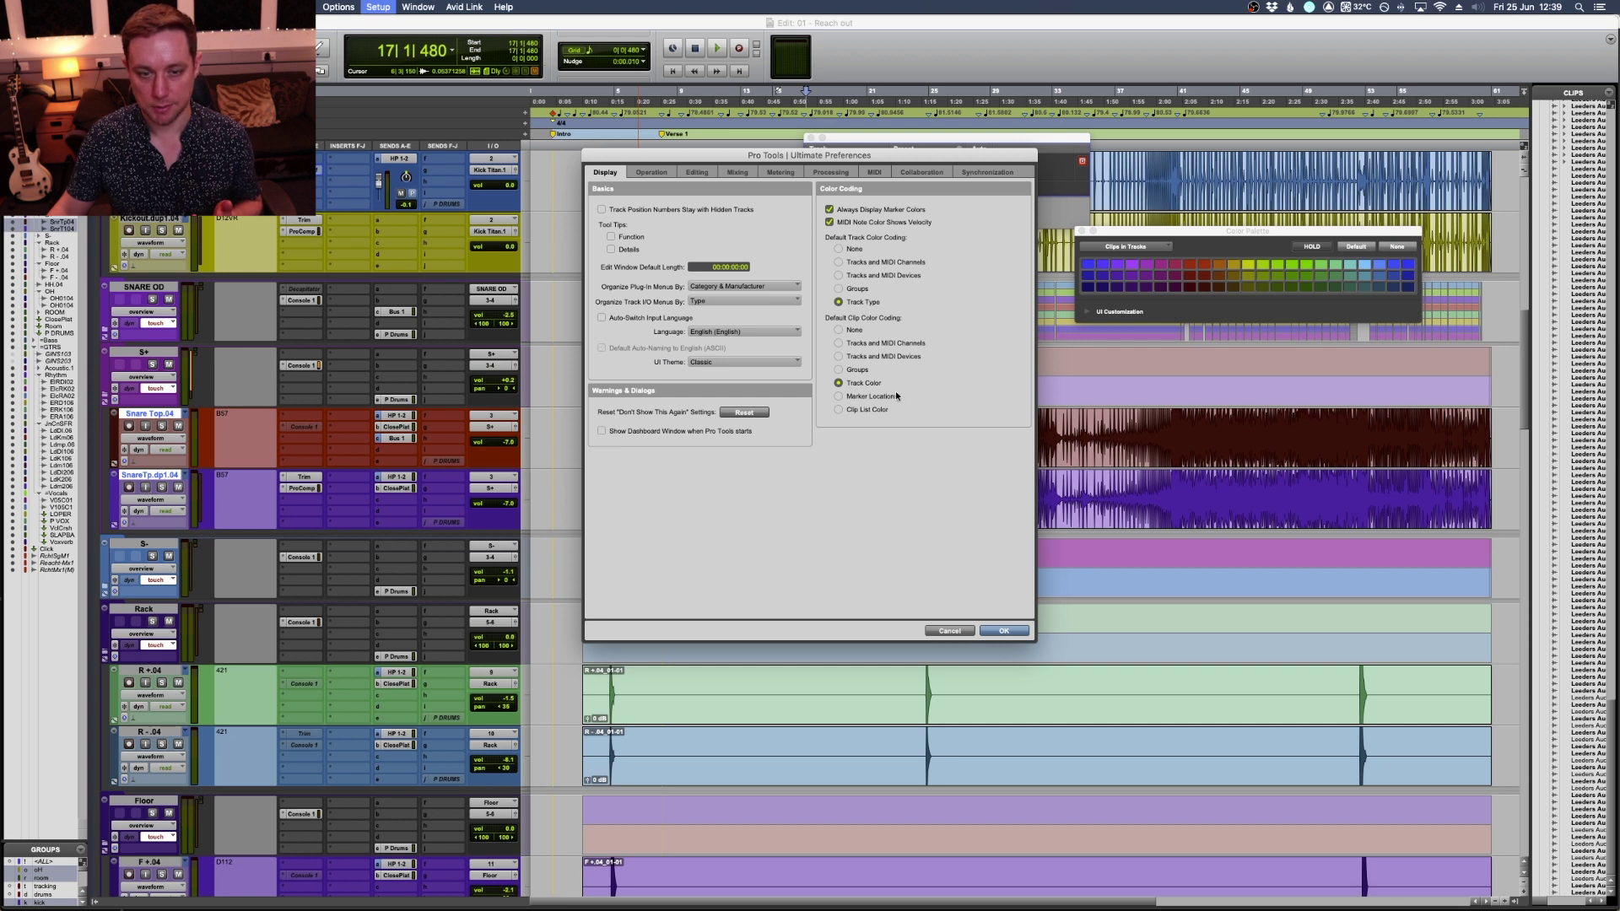
pyautogui.press('Return')
# Examine the track-type colours across all channel strips in the Mix window.
pyautogui.press('super+equal')
pyautogui.hscroll(3, 854, 538)
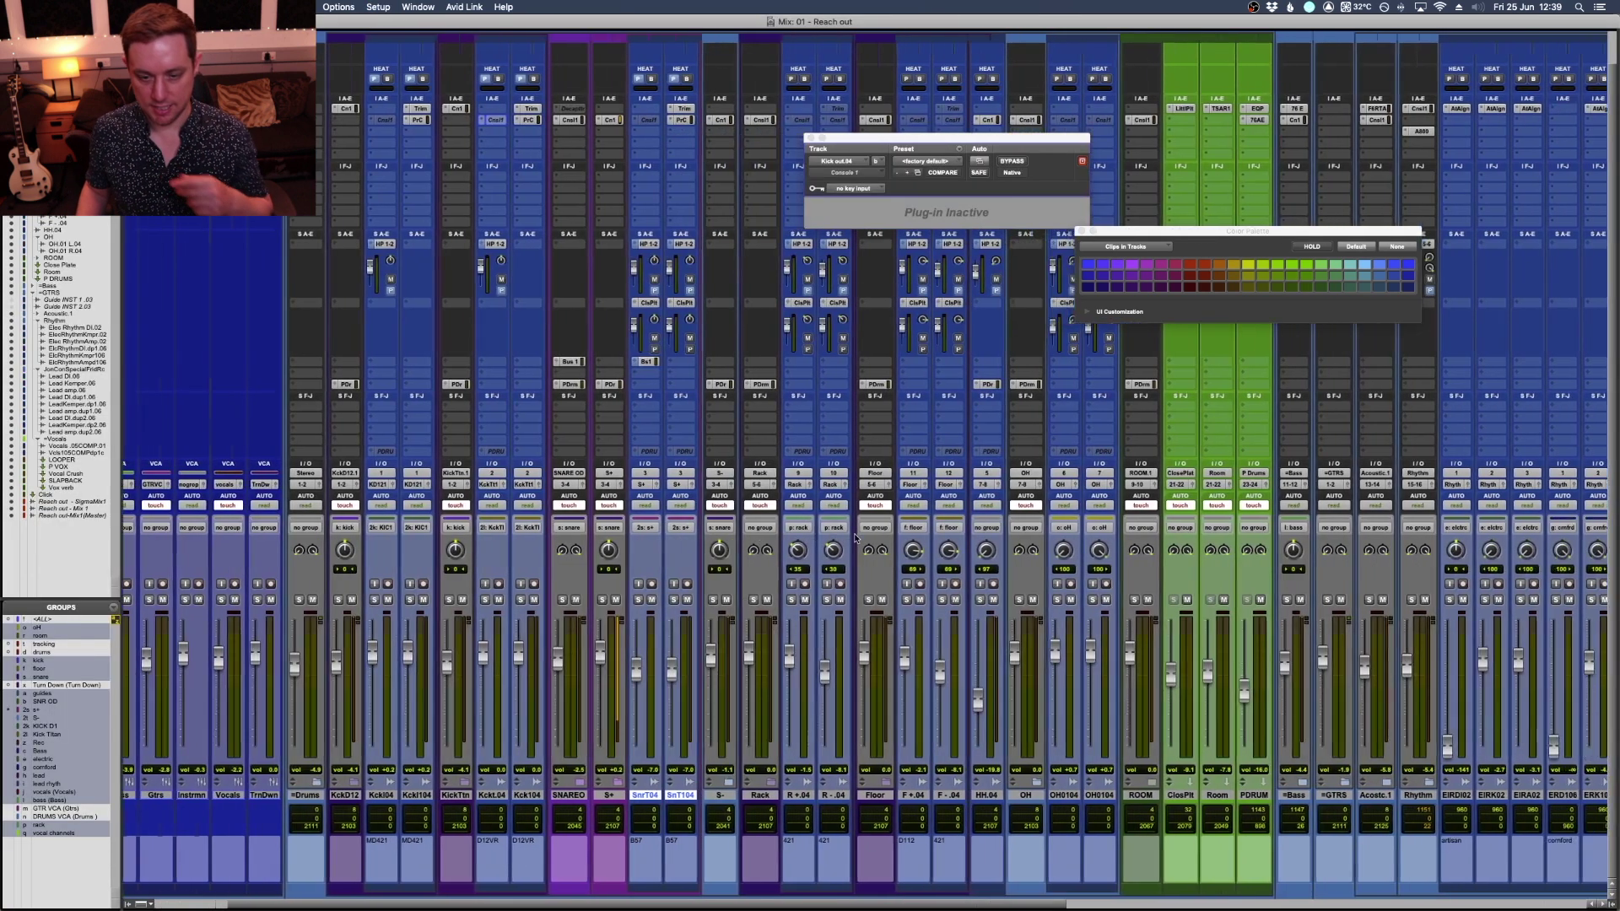
pyautogui.hscroll(15, 957, 566)
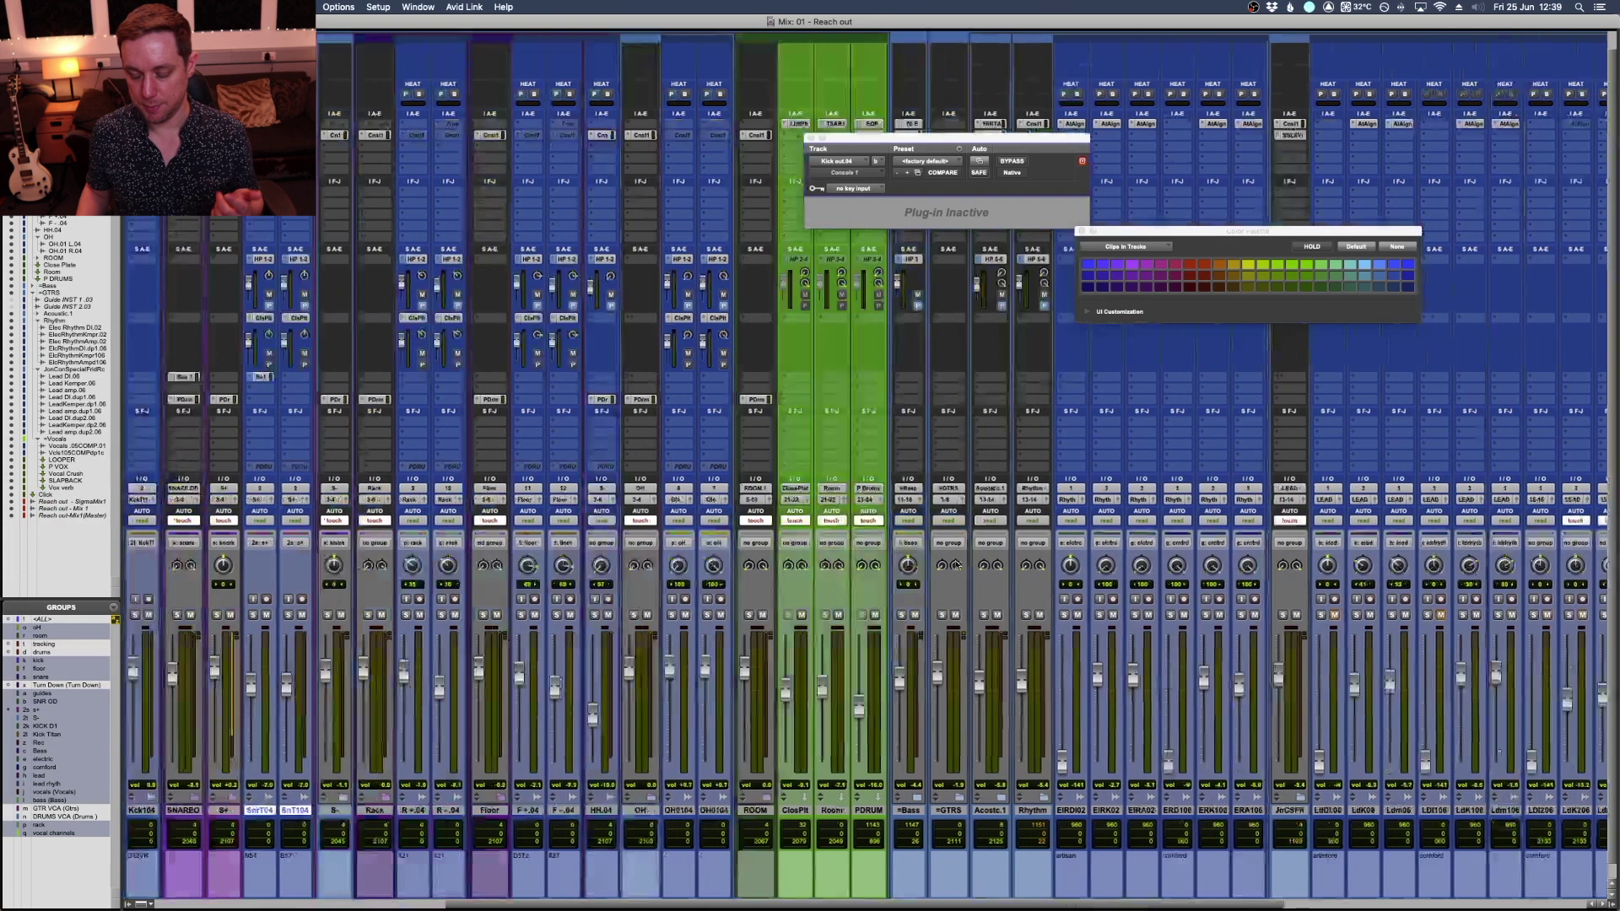
pyautogui.hscroll(4, 985, 663)
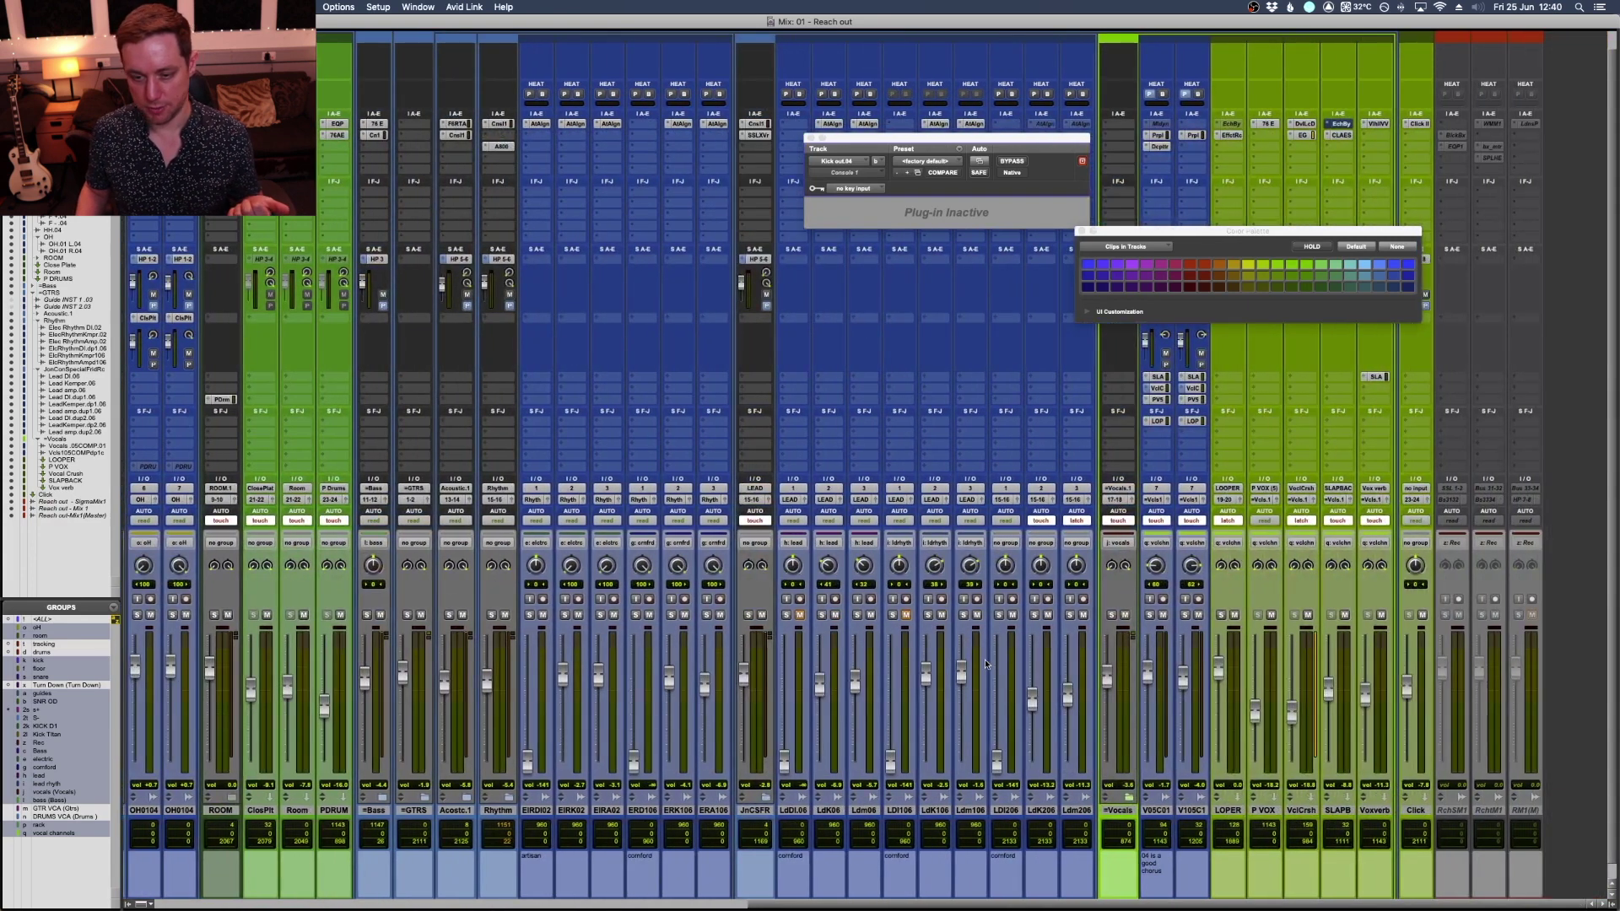
pyautogui.hscroll(-20, 984, 660)
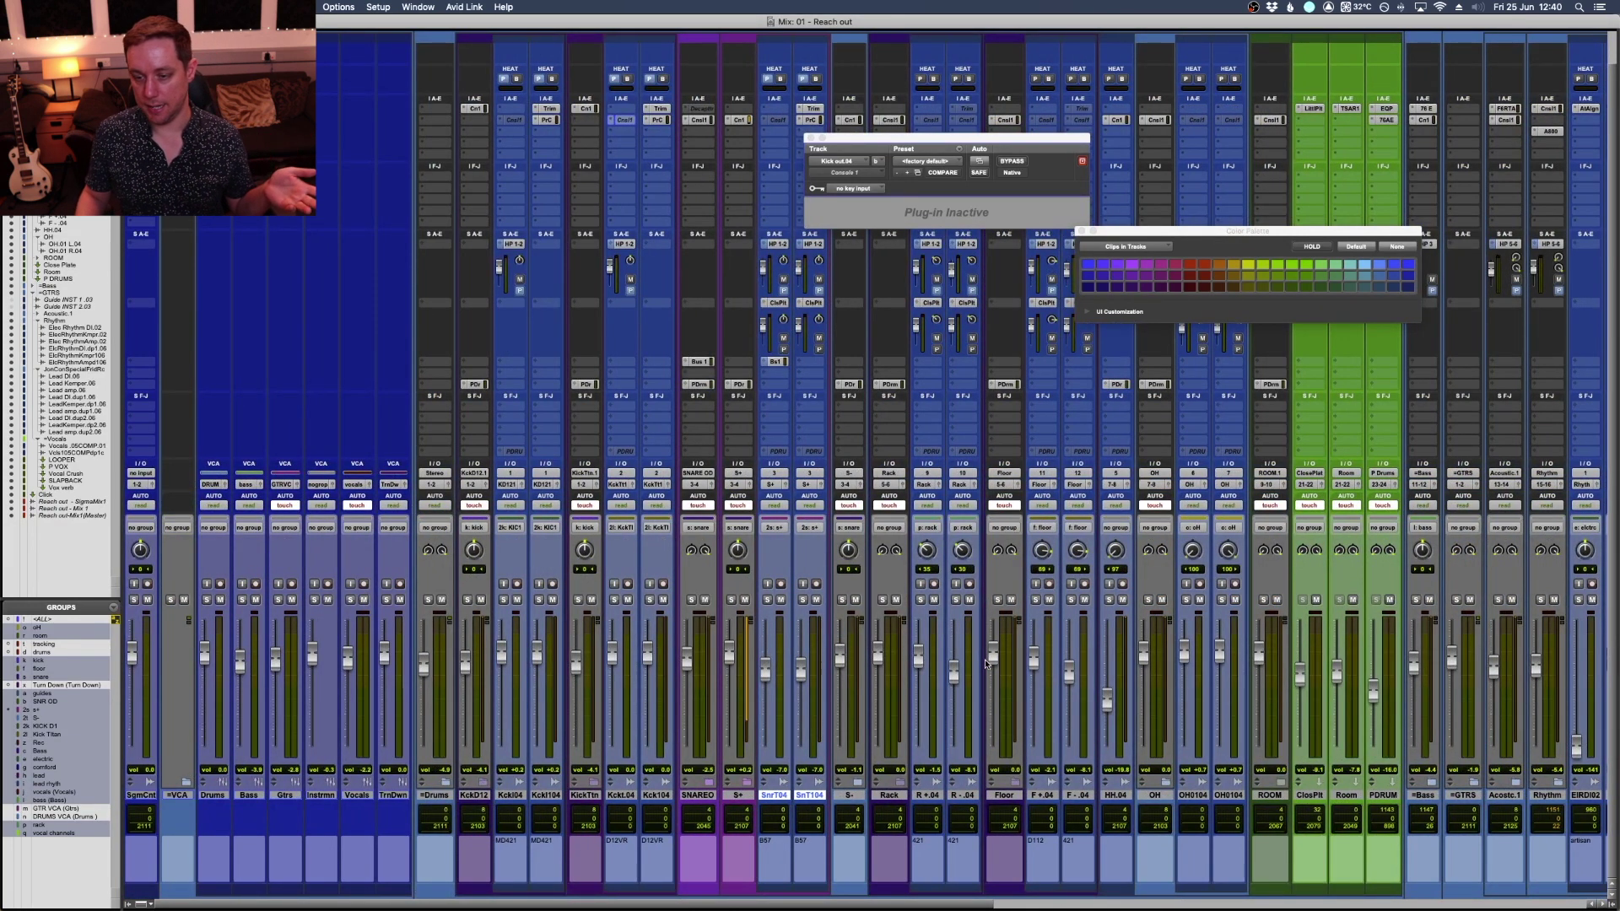
pyautogui.scroll(1, 985, 663)
pyautogui.hscroll(1, 985, 663)
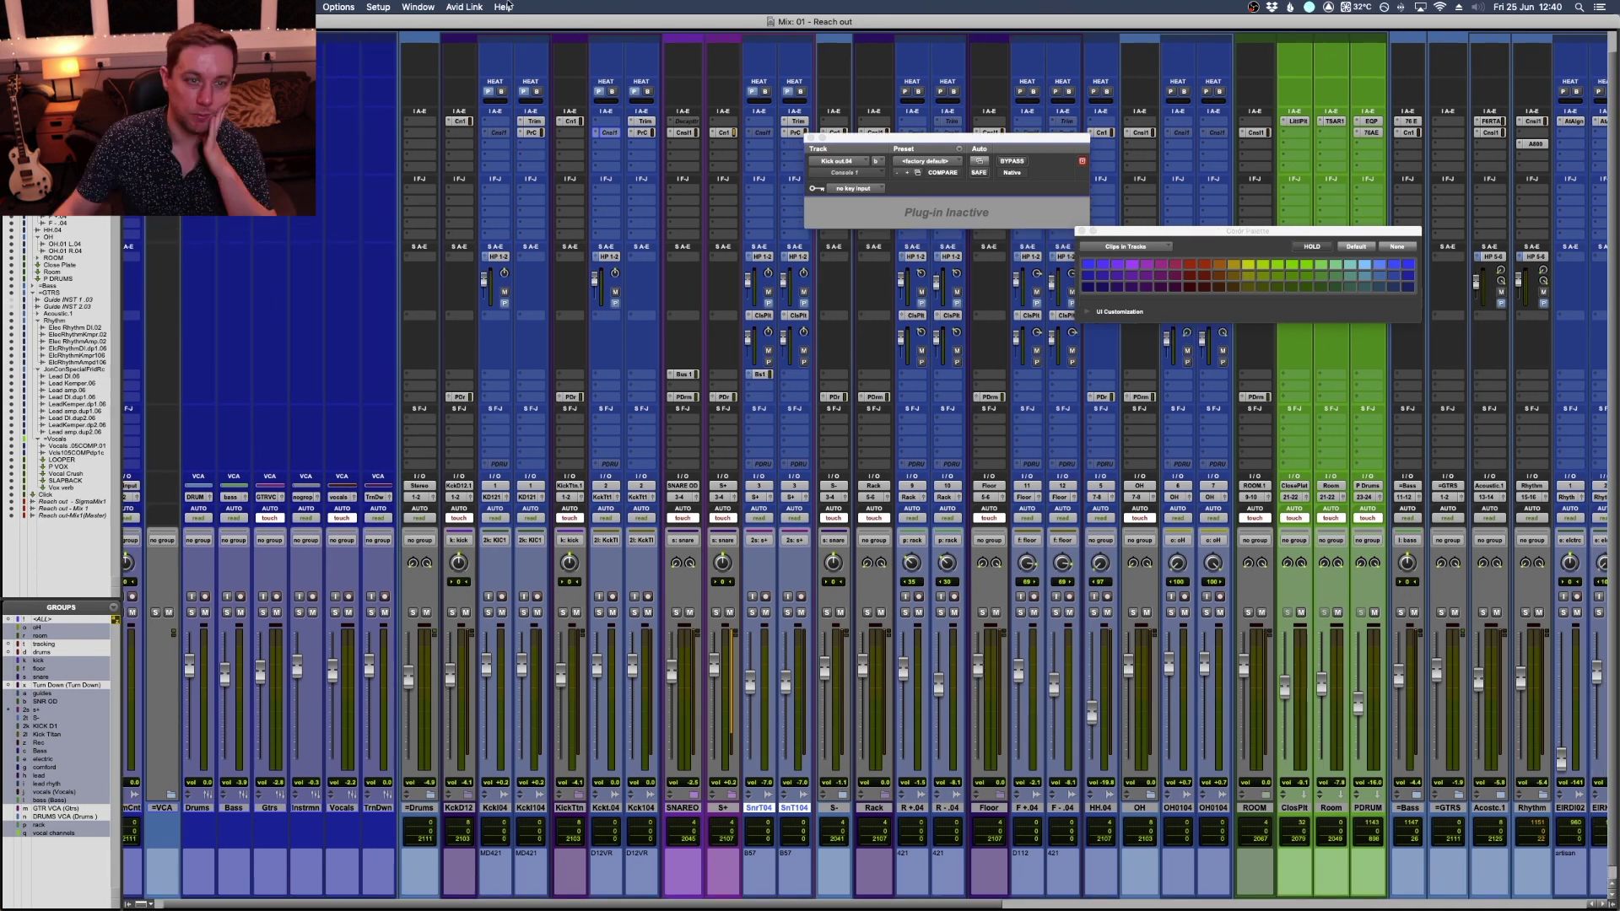
# Set both the default track color coding and the default clip color coding to Groups.
pyautogui.click(419, 7)
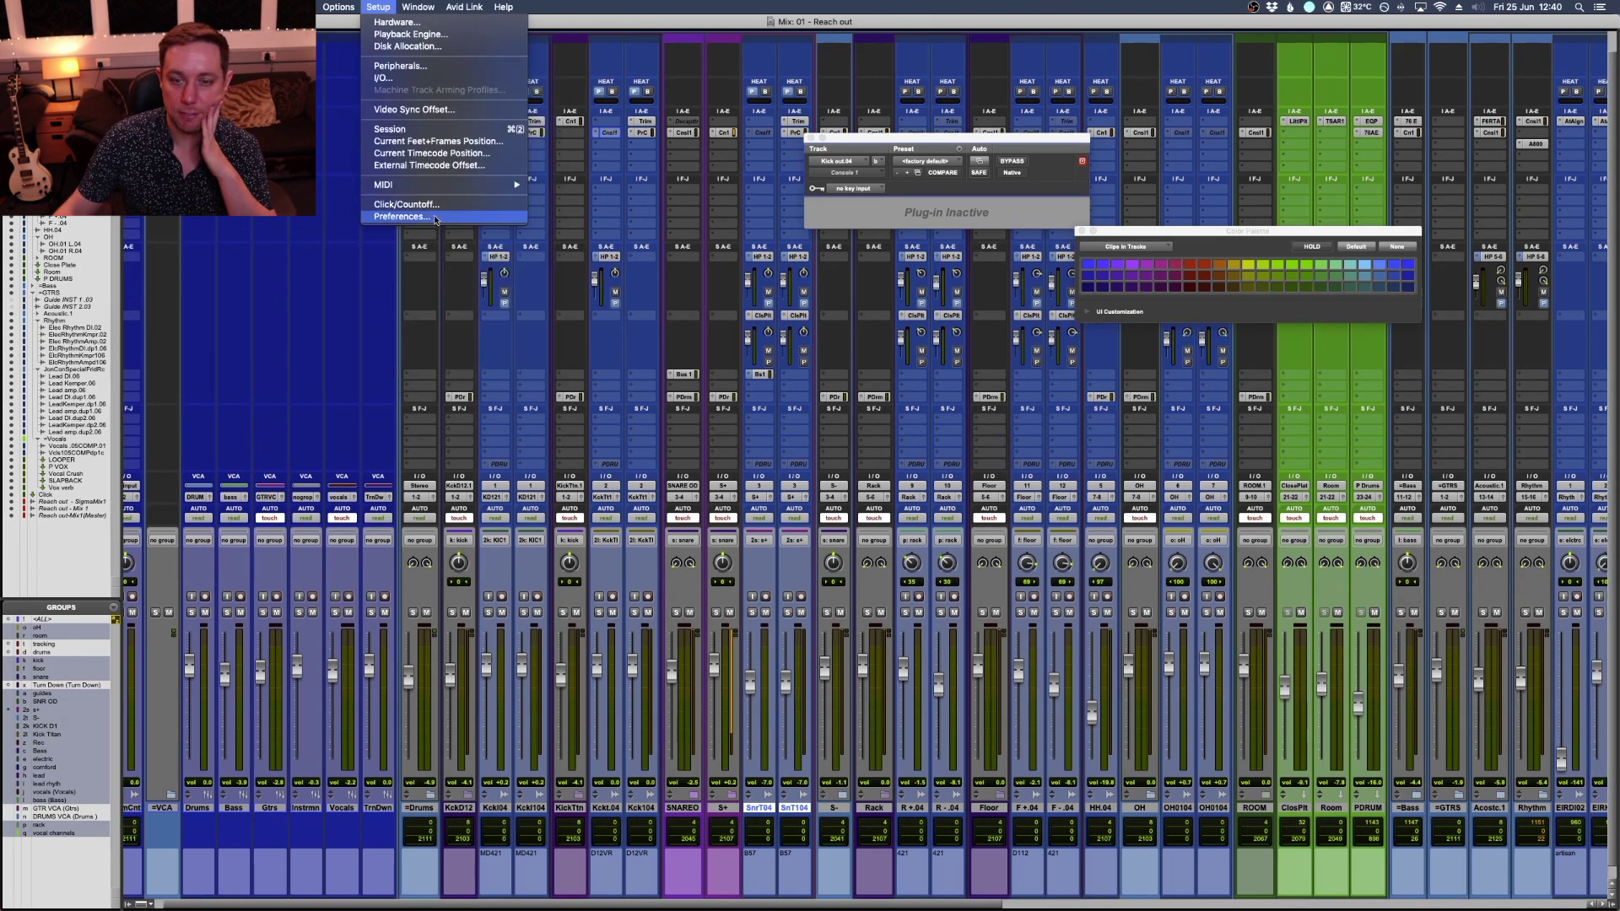
pyautogui.click(405, 217)
pyautogui.click(857, 369)
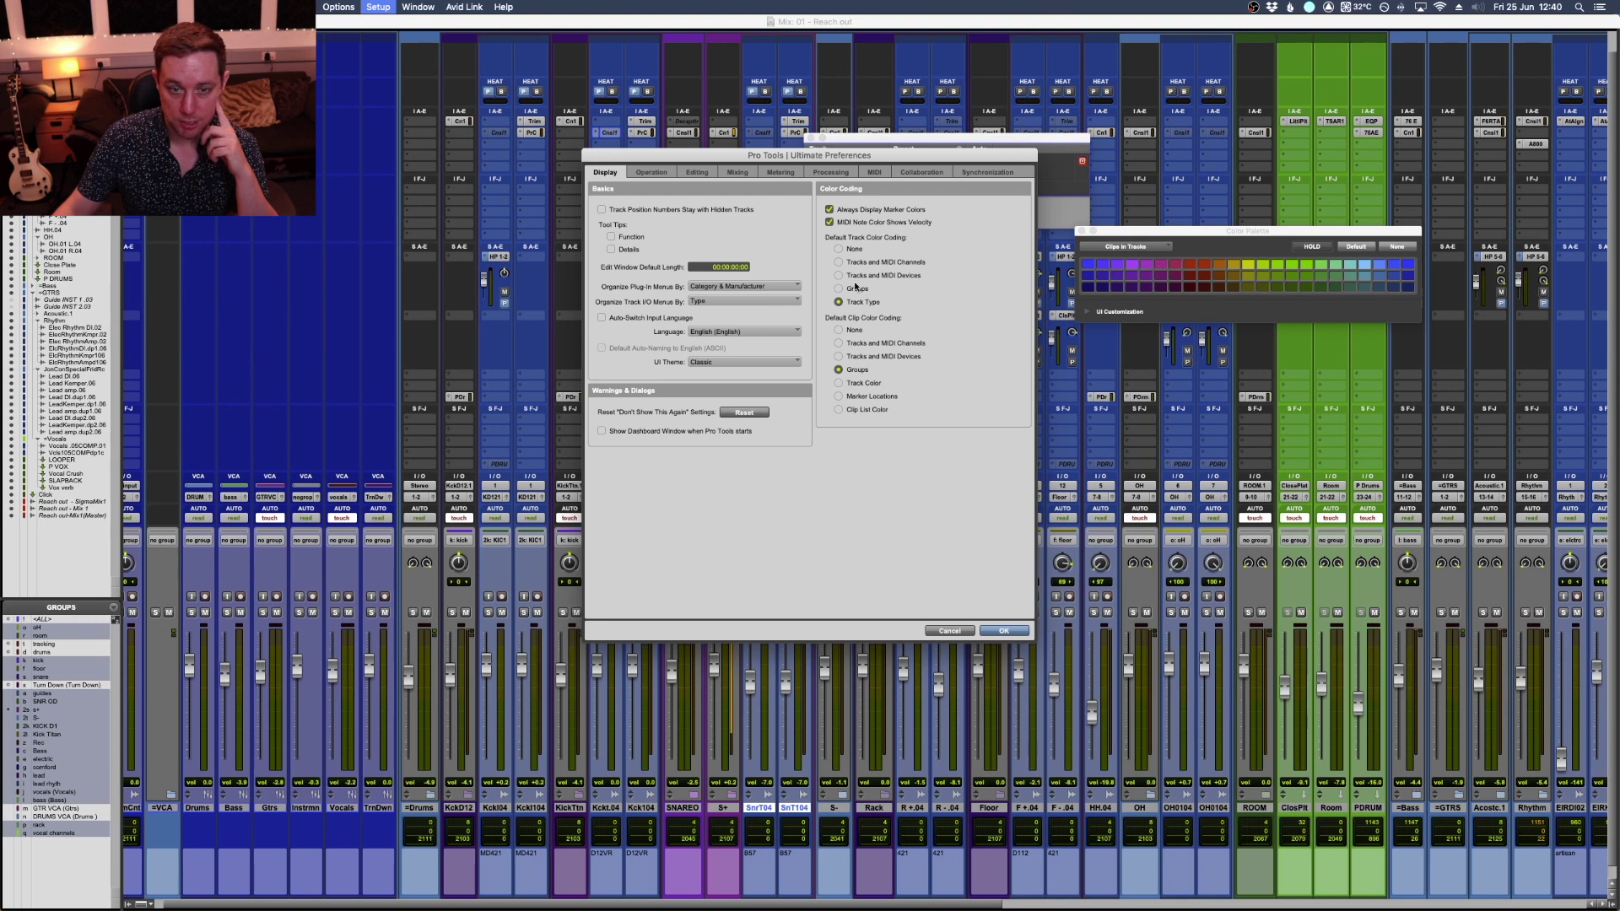
pyautogui.click(853, 289)
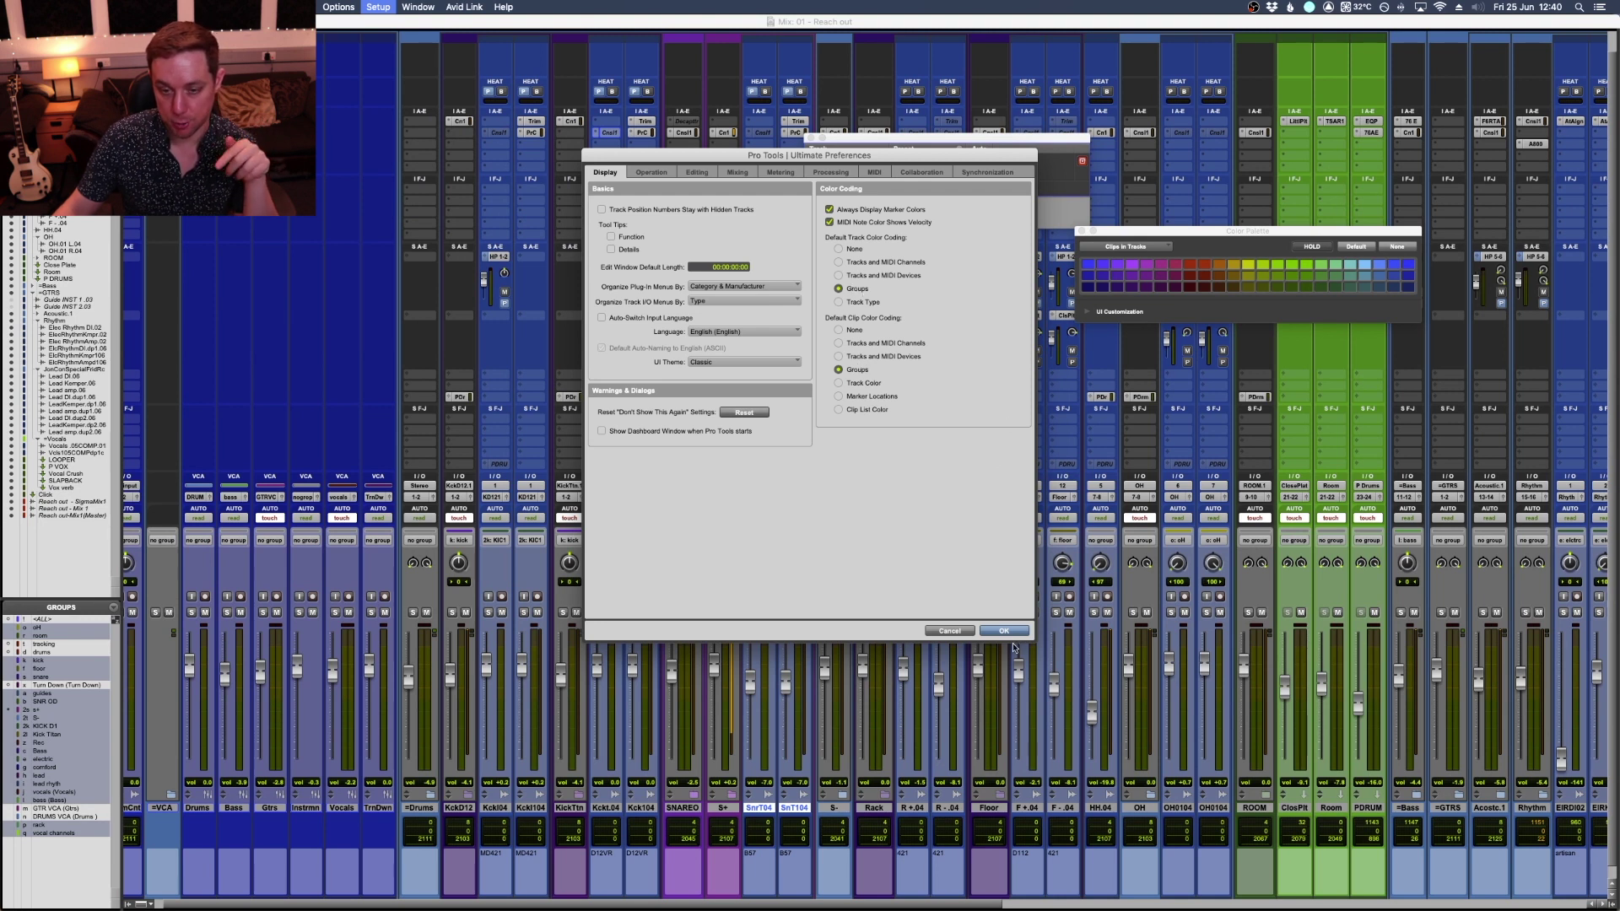
pyautogui.click(1015, 632)
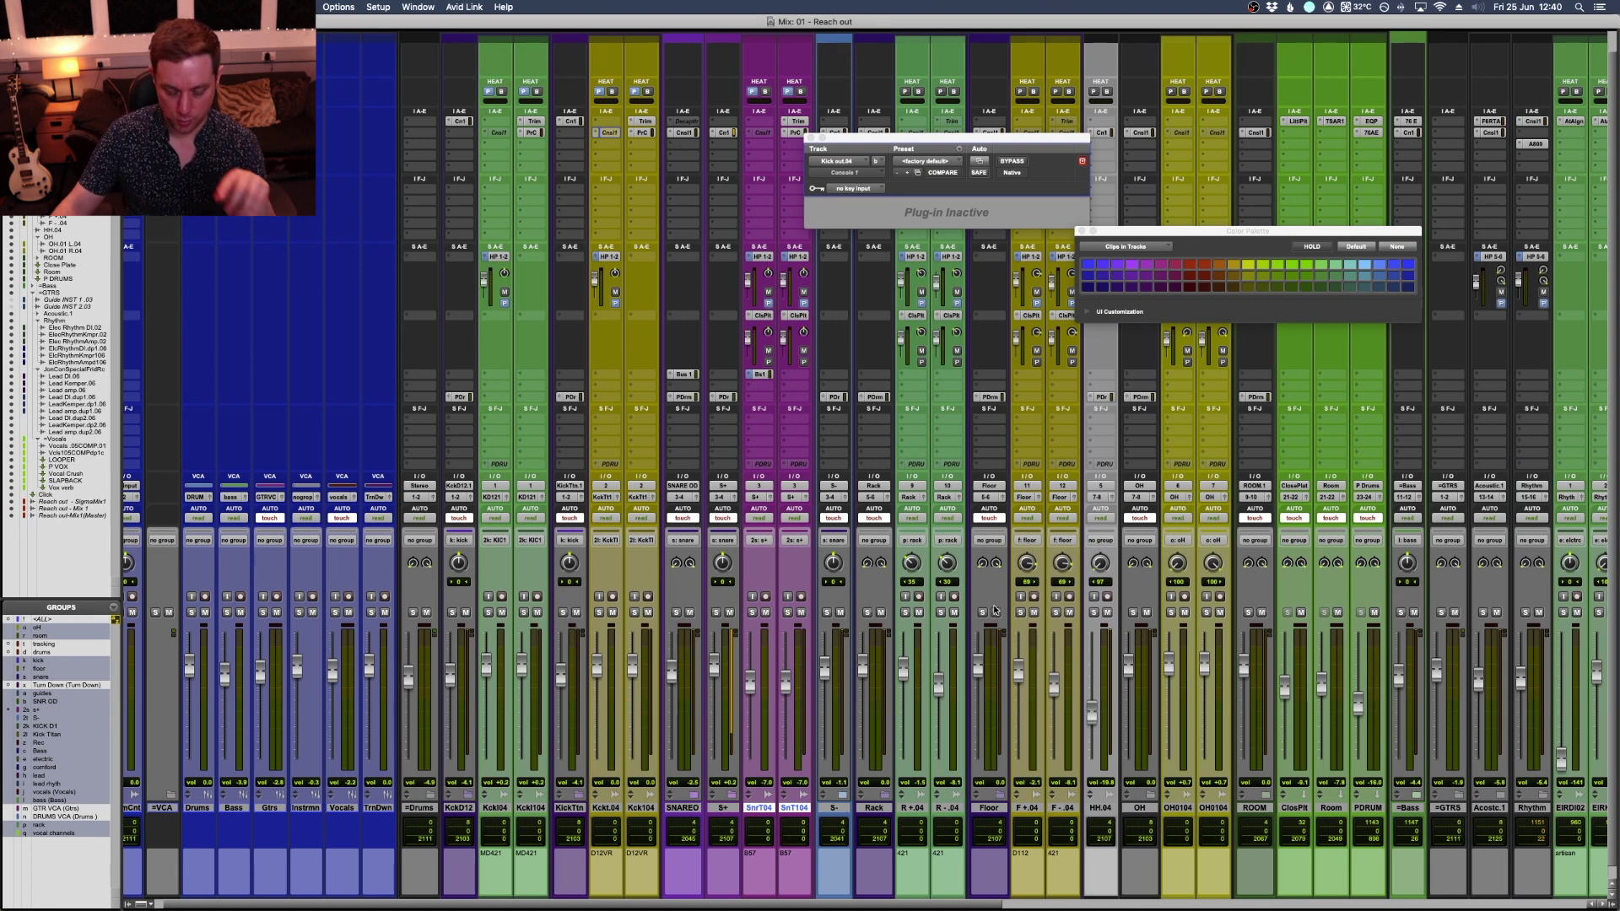
# Suspend all groups and check the channel strip colours across the whole Mix window.
pyautogui.press('super+shift+g')
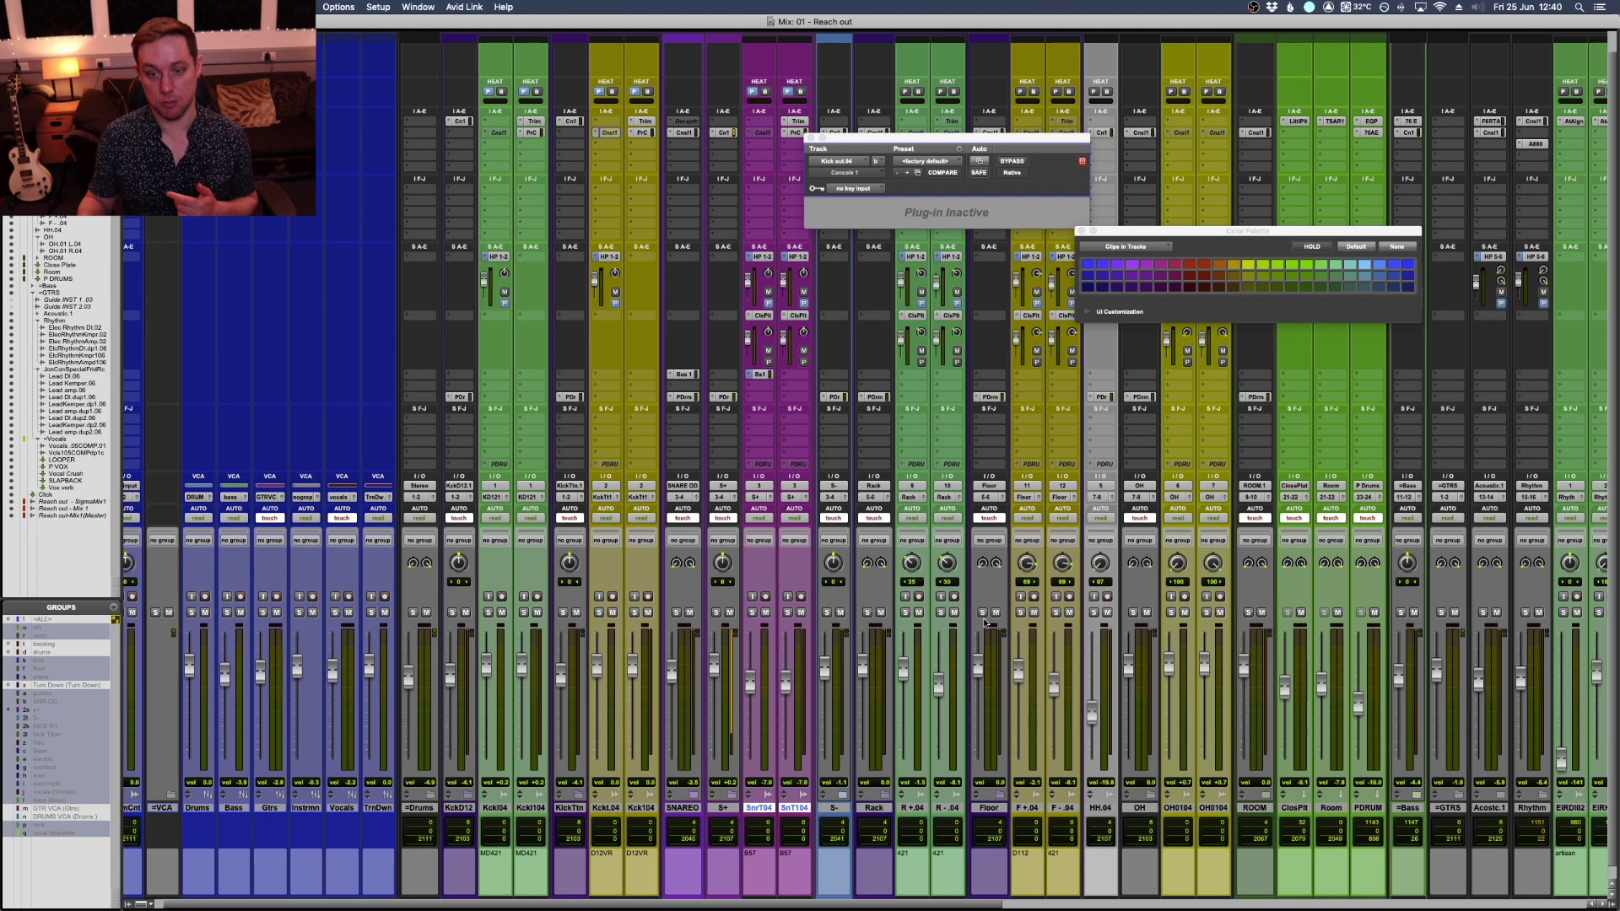
pyautogui.hscroll(15, 1177, 621)
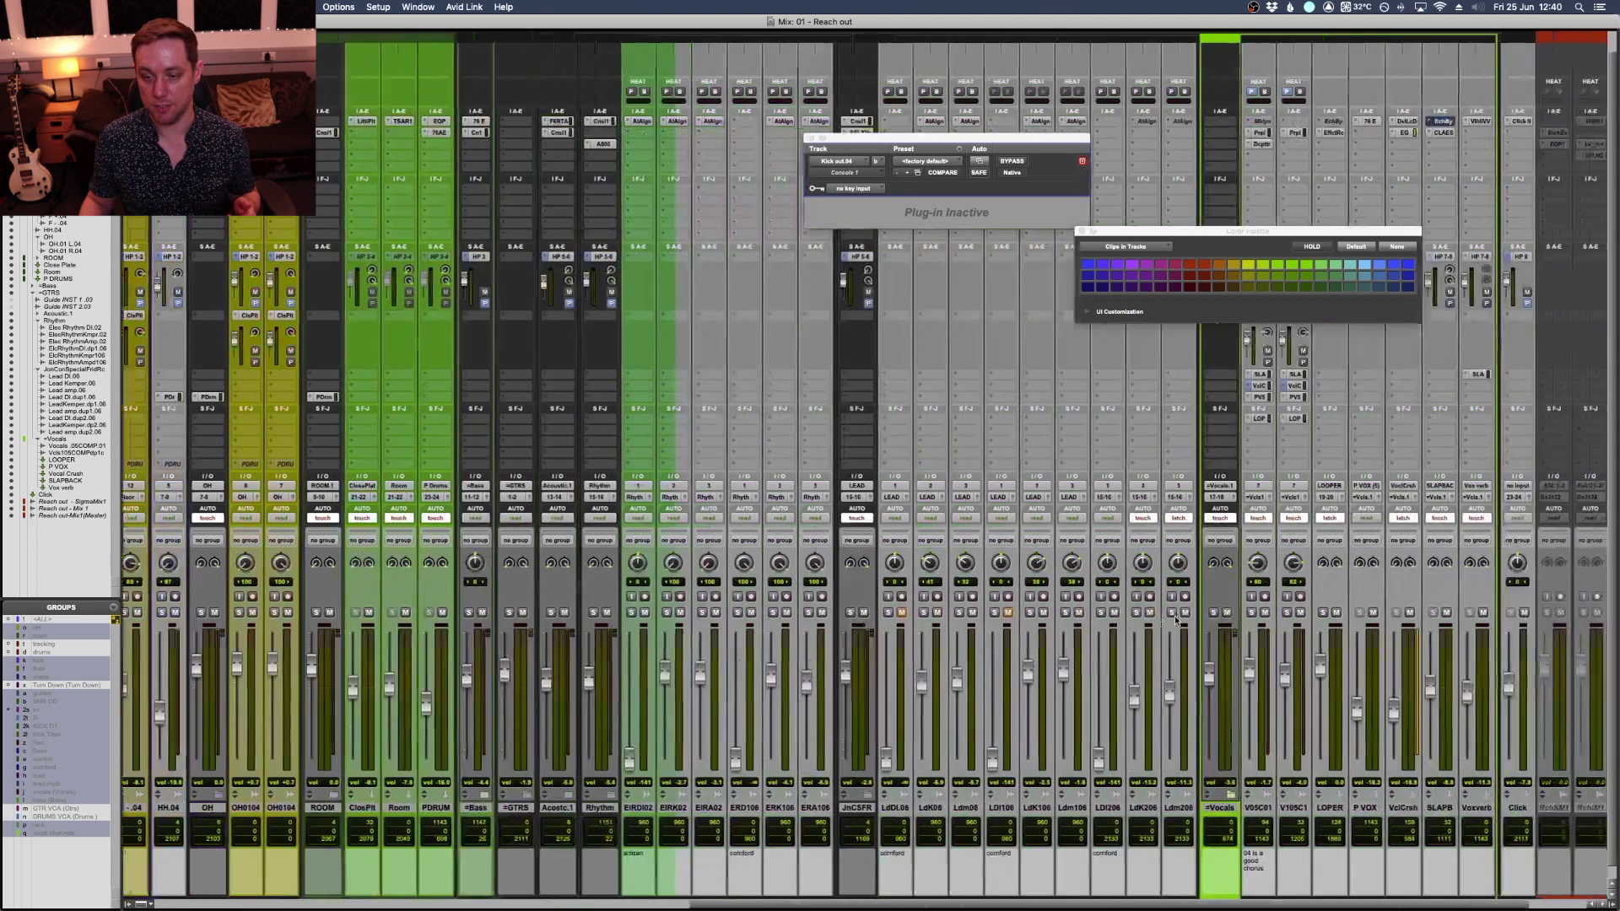
pyautogui.hscroll(-15, 1177, 621)
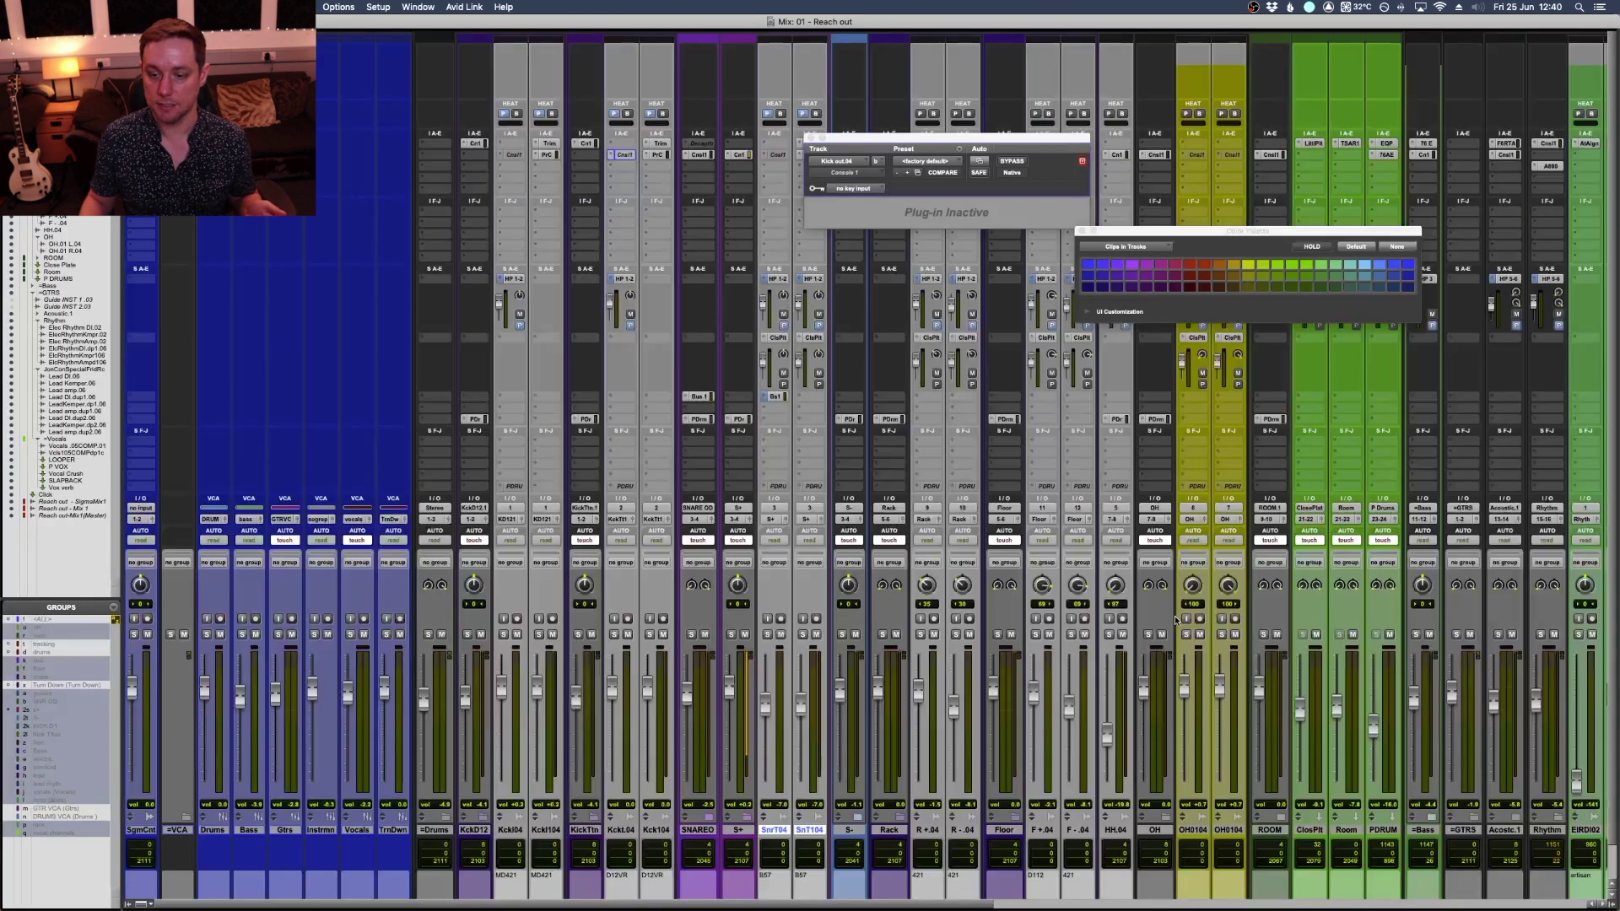
pyautogui.hscroll(15, 1175, 620)
pyautogui.hscroll(-15, 1175, 620)
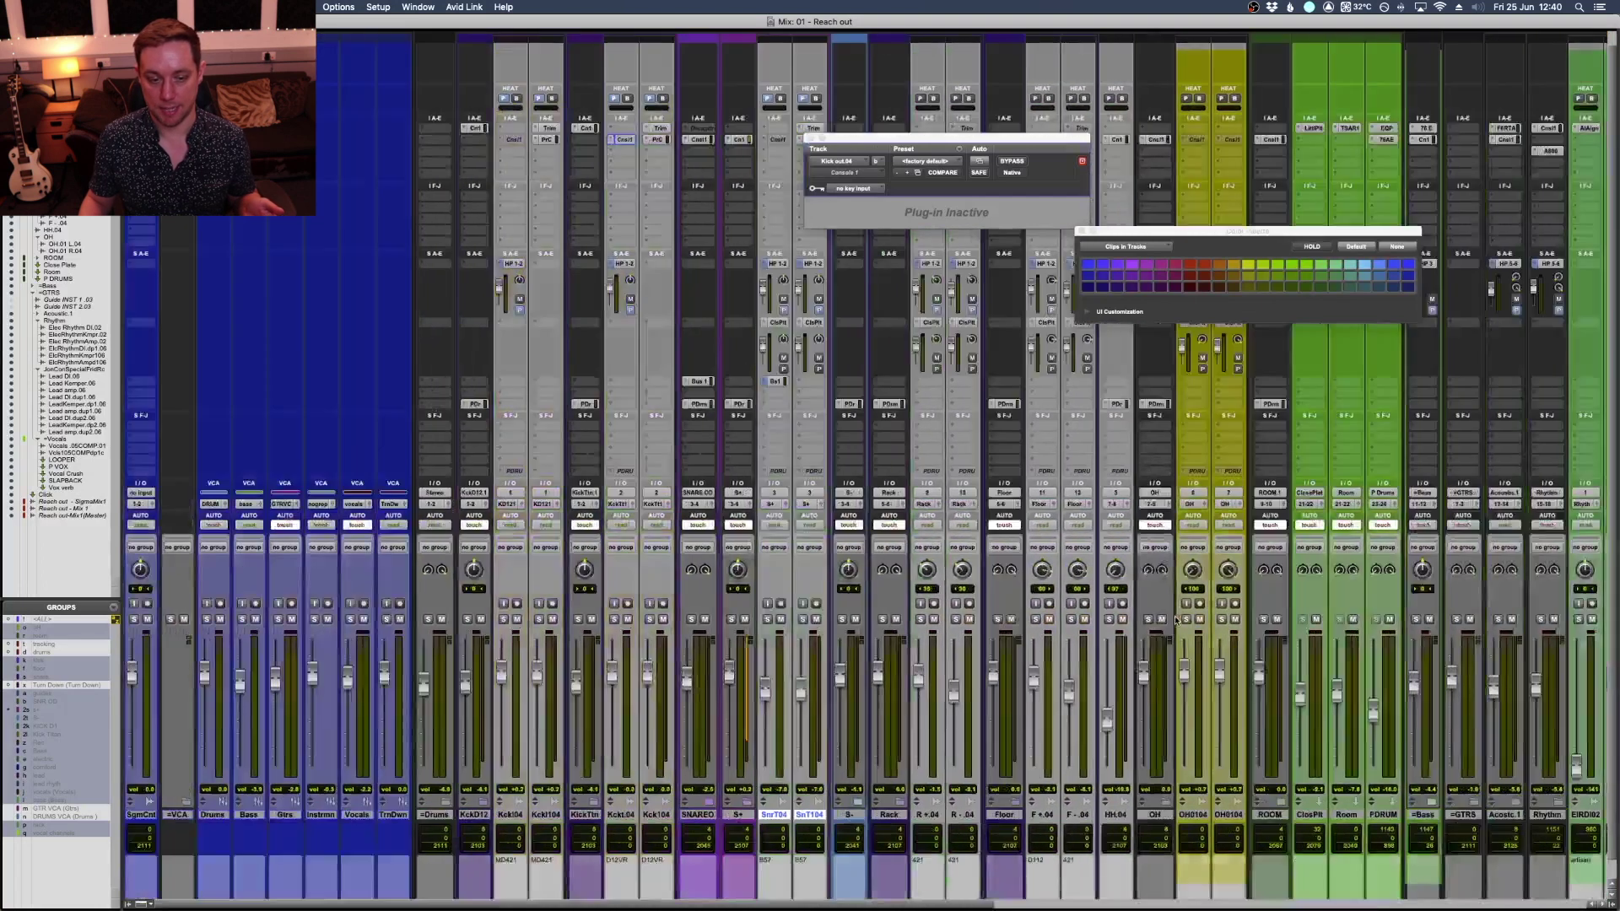
pyautogui.scroll(-1, 1176, 621)
pyautogui.hscroll(8, 1175, 621)
pyautogui.hscroll(-8, 1175, 621)
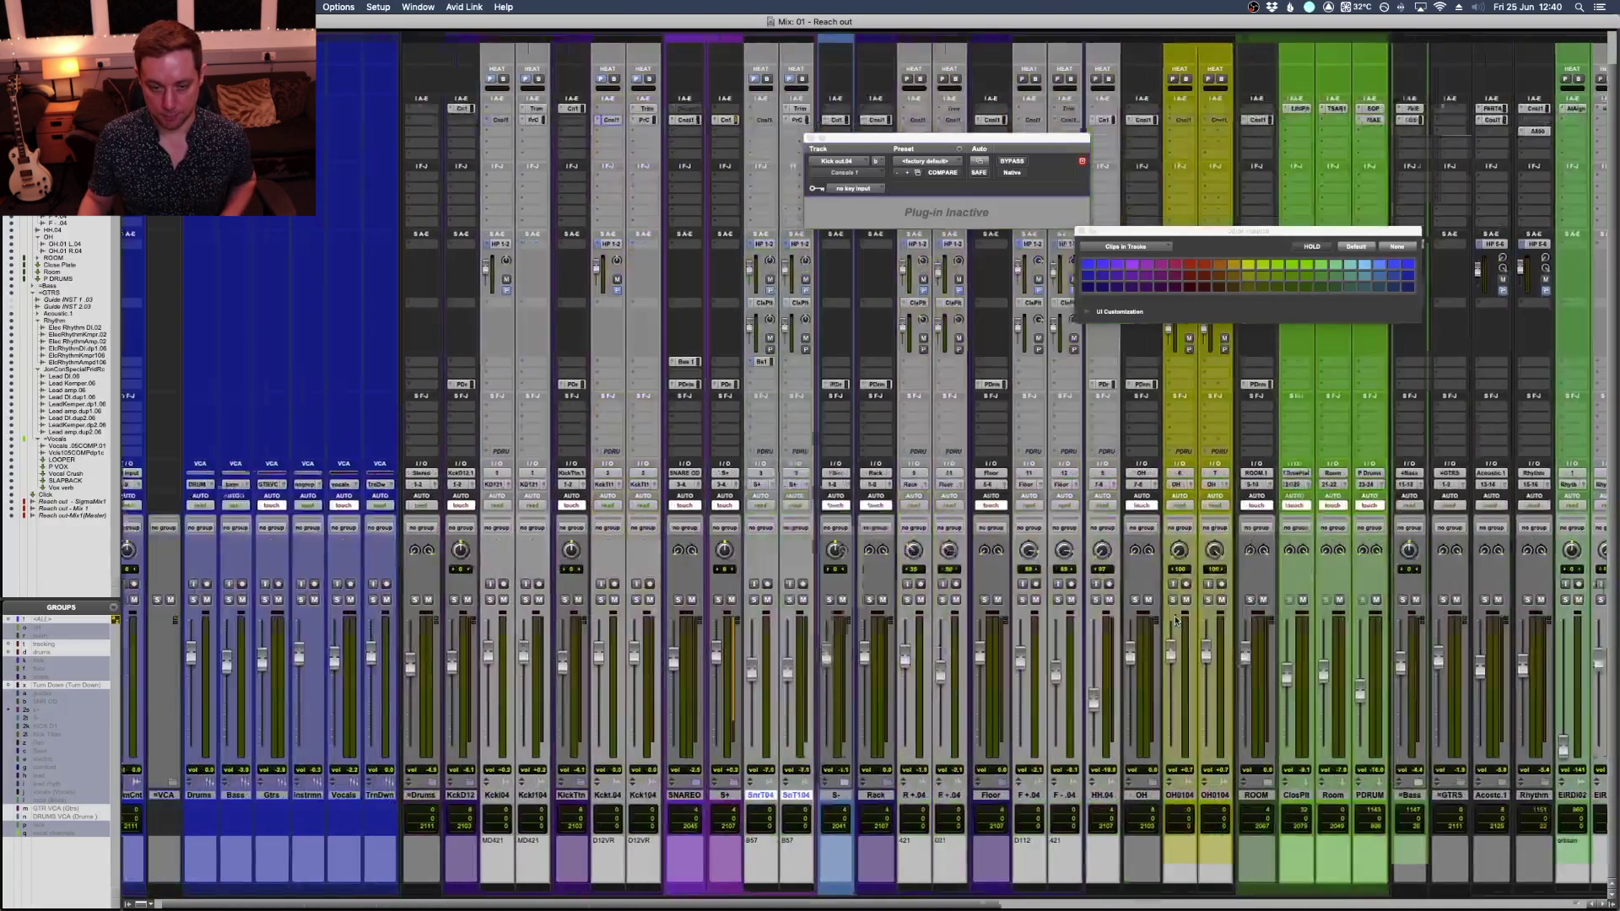
pyautogui.hscroll(-1, 1177, 621)
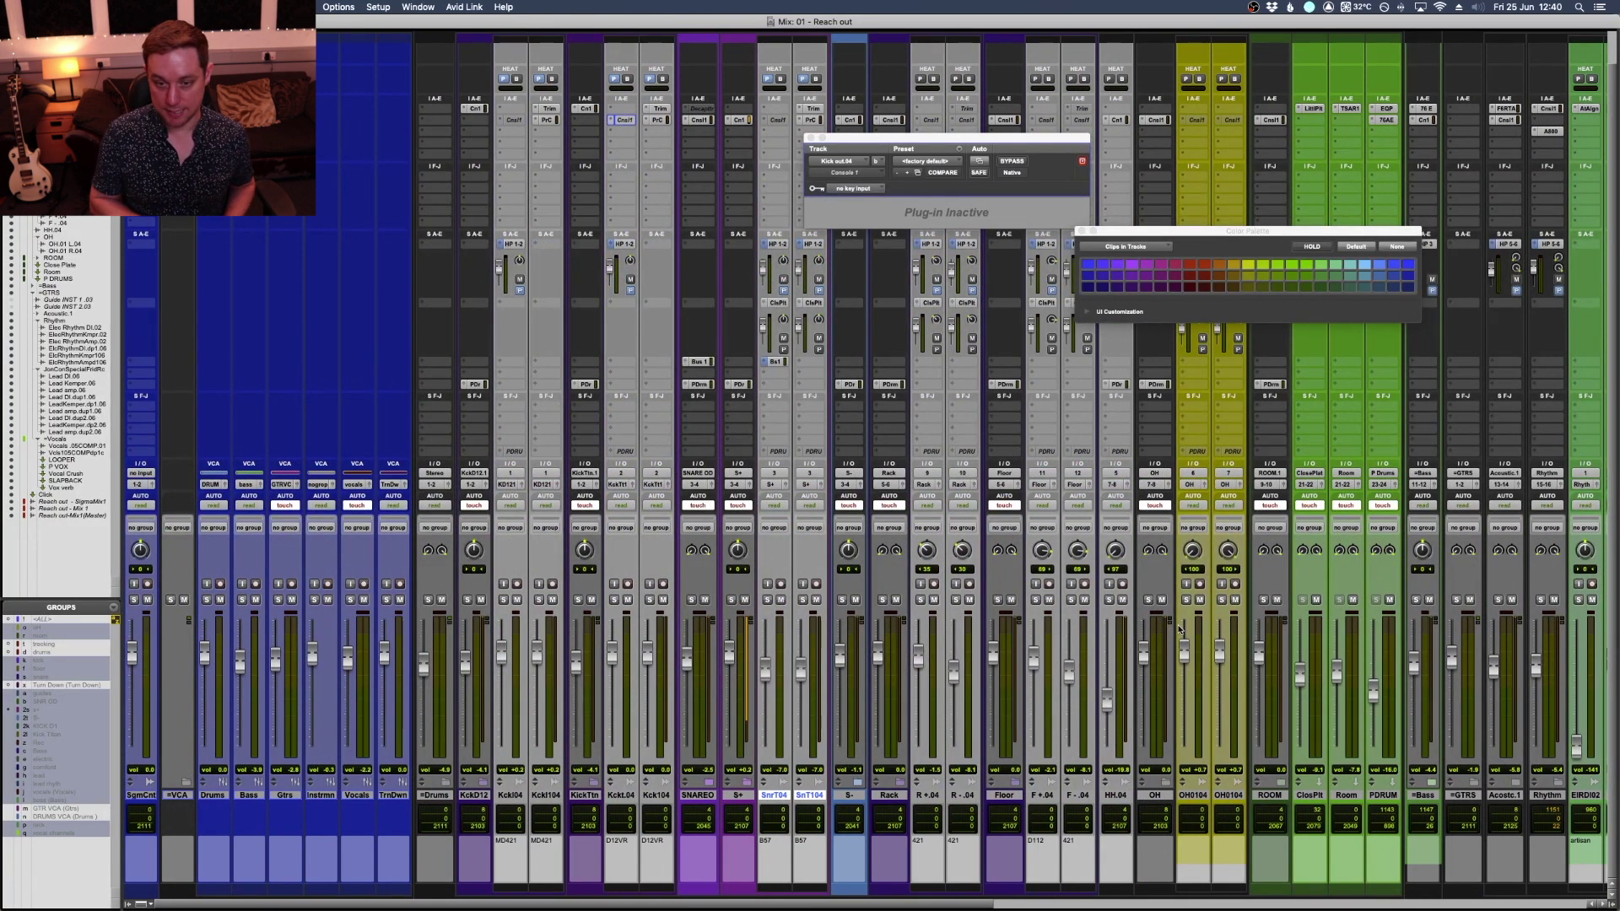
# Reactivate the suspended groups and check the group colours from the drum tracks through to the vocals.
pyautogui.press('alt+super+m')
pyautogui.press('alt+super+m')
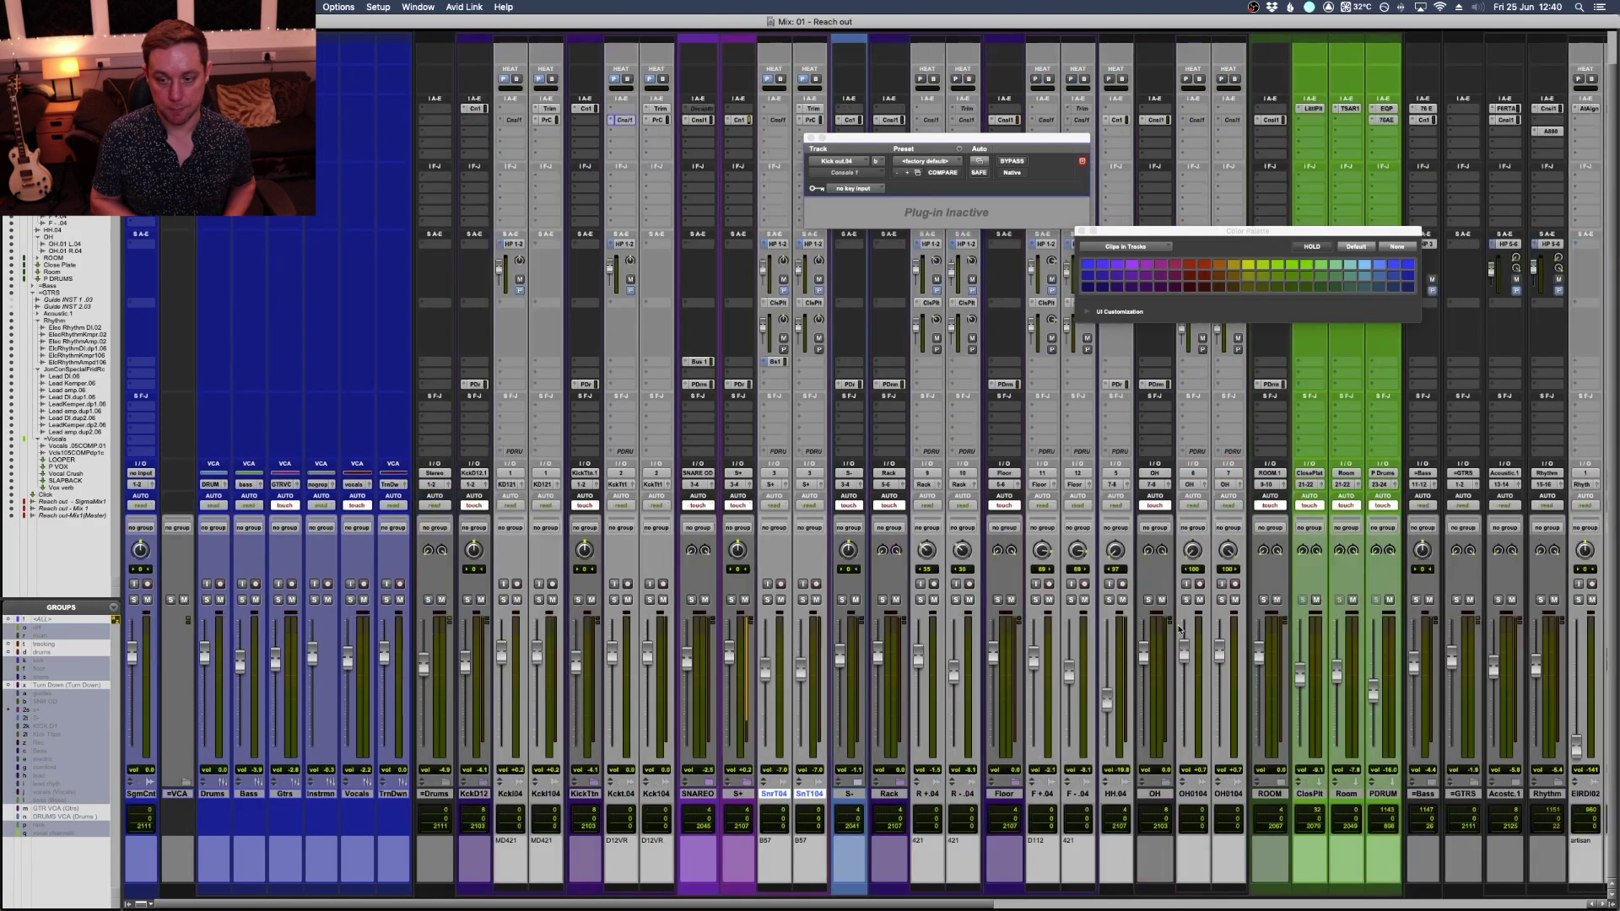
pyautogui.hscroll(10, 1179, 629)
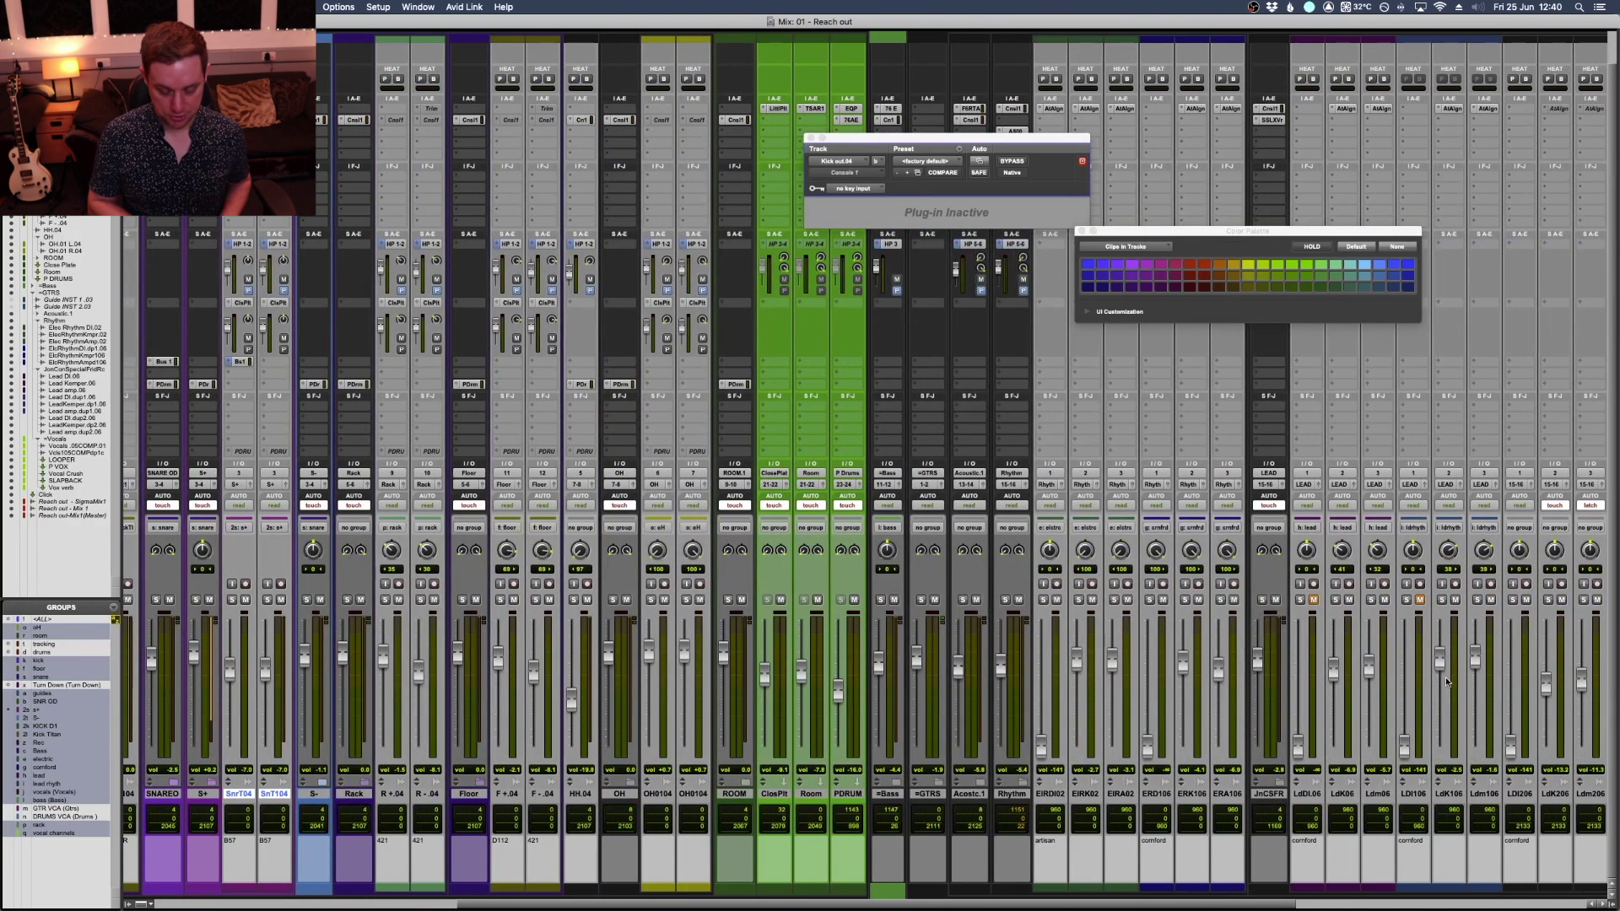
pyautogui.hscroll(-10, 1445, 679)
pyautogui.hscroll(10, 1446, 679)
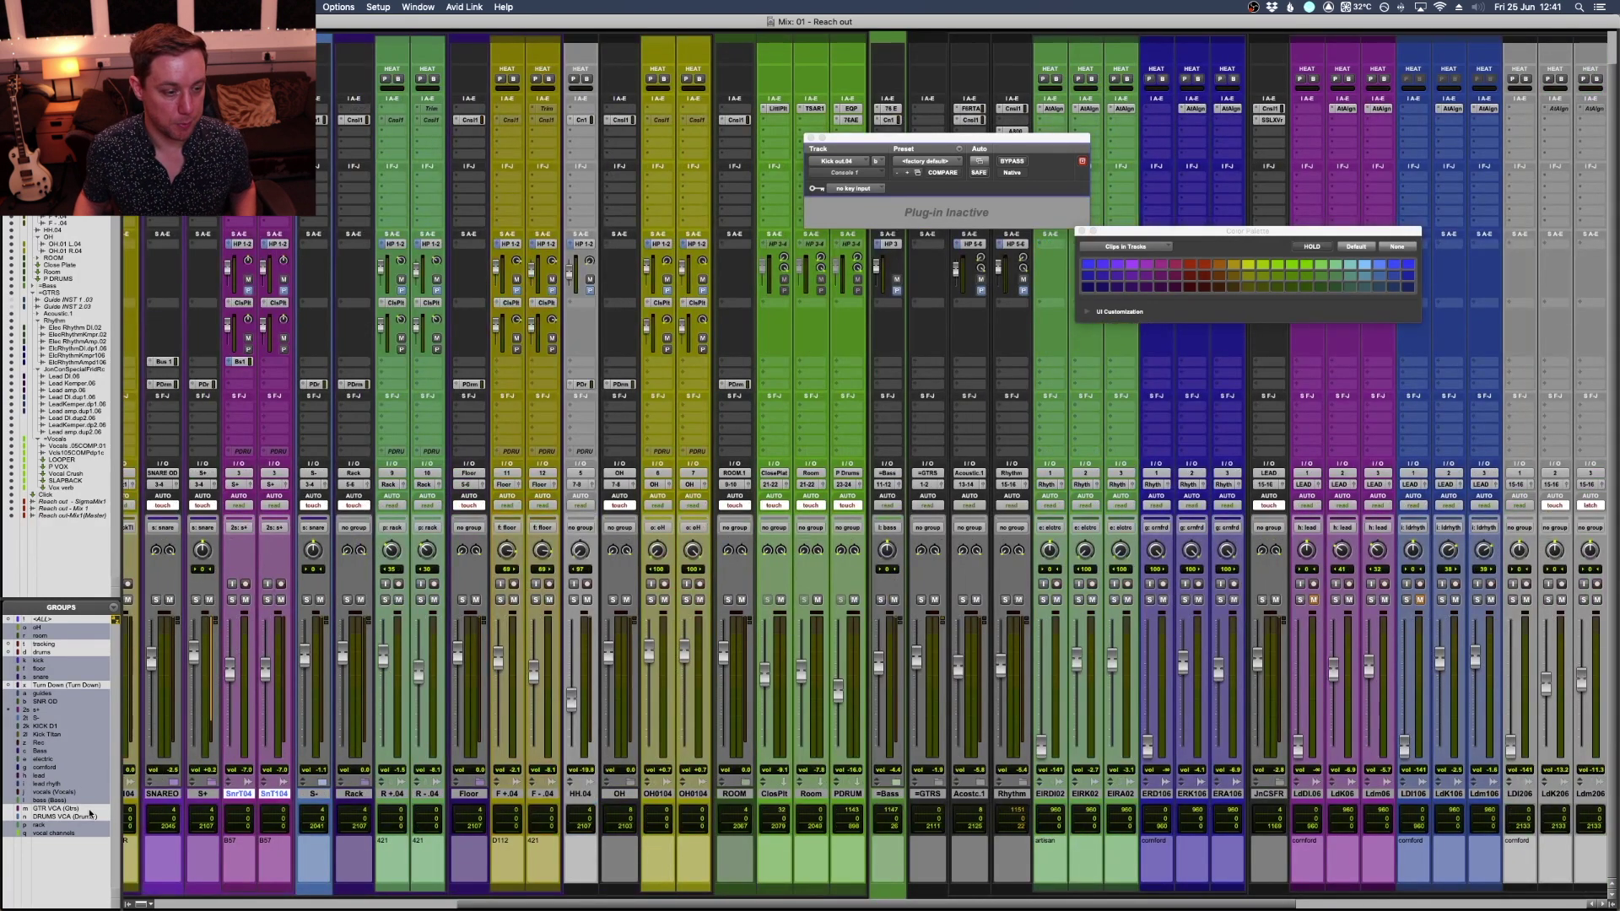
pyautogui.hscroll(5, 961, 779)
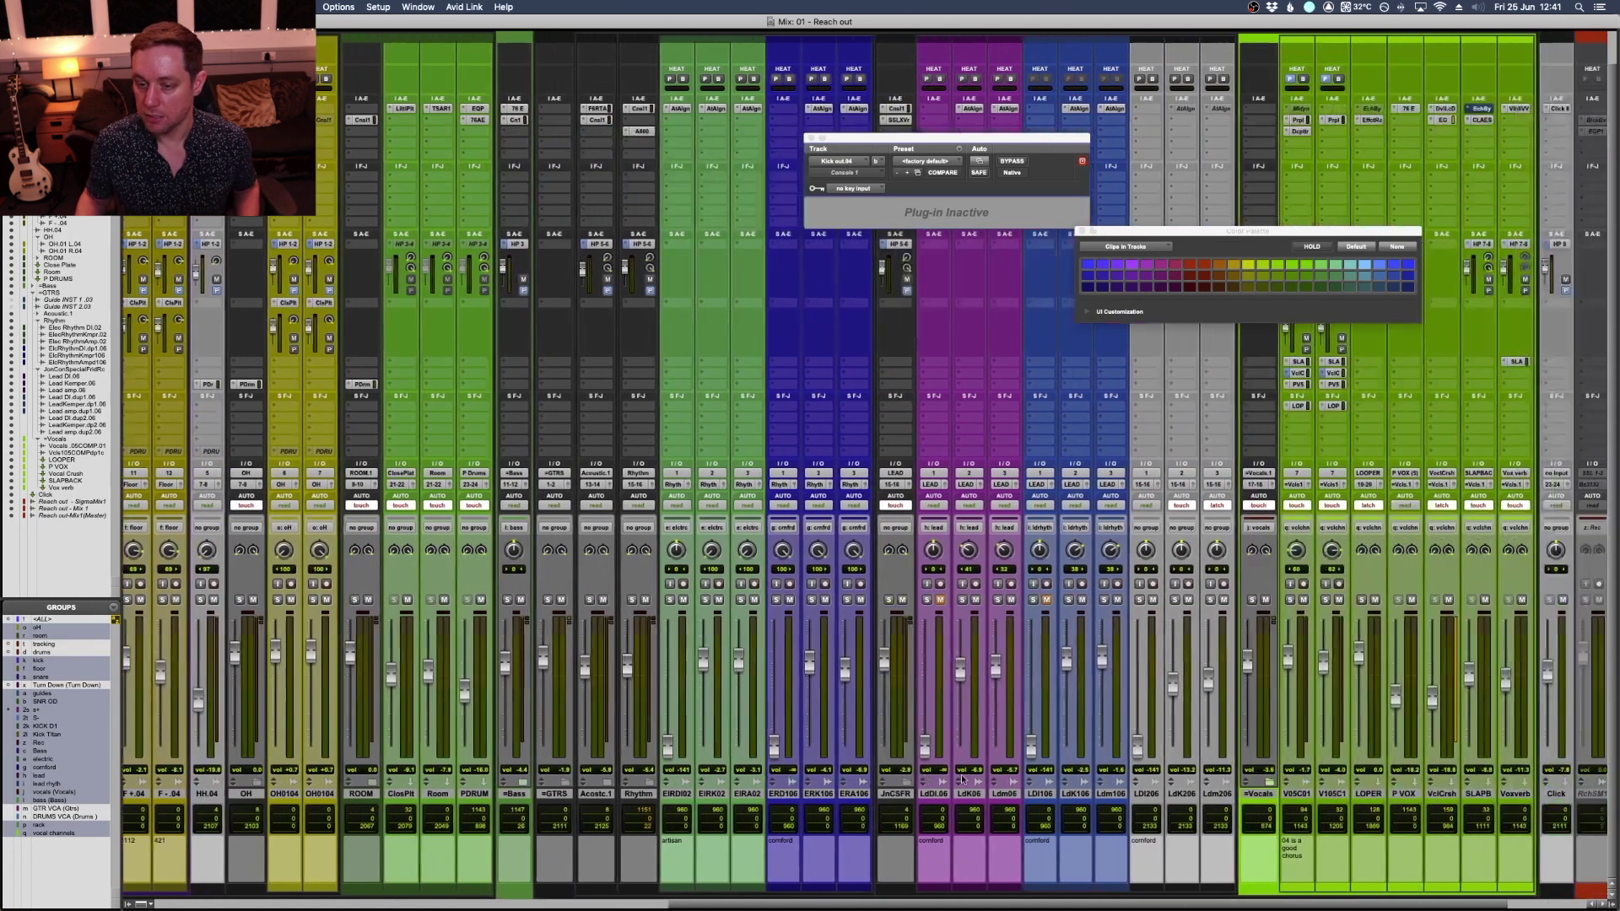
pyautogui.hscroll(-5, 962, 778)
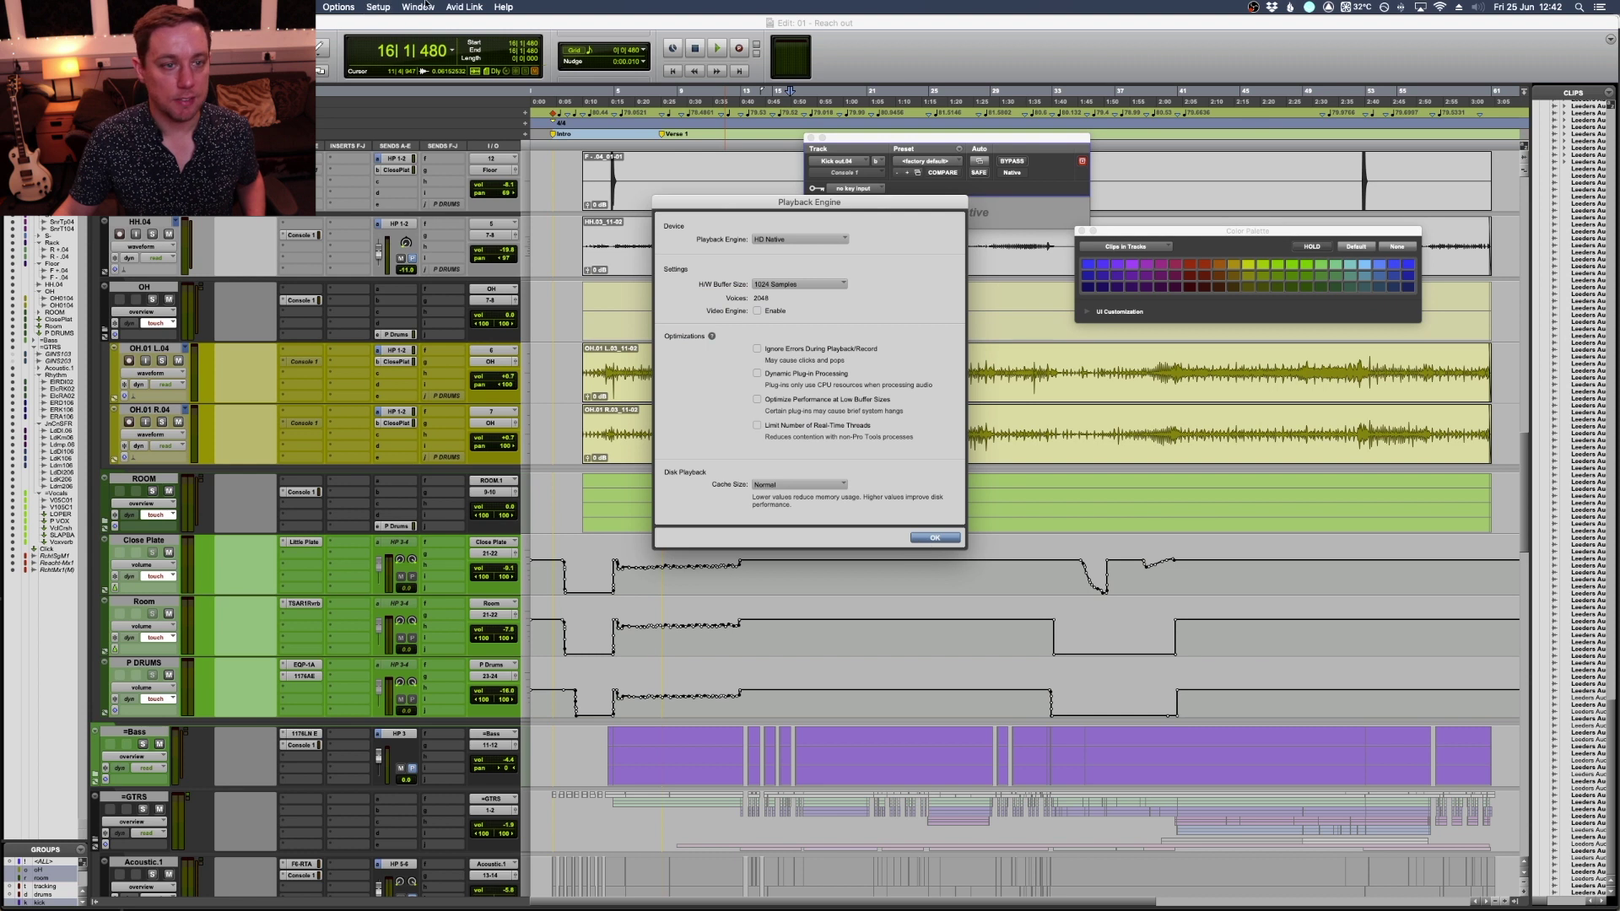
# Close the Playback Engine settings and open the System Usage window with its Resources section expanded to check the voices.
pyautogui.click(934, 538)
pyautogui.click(418, 7)
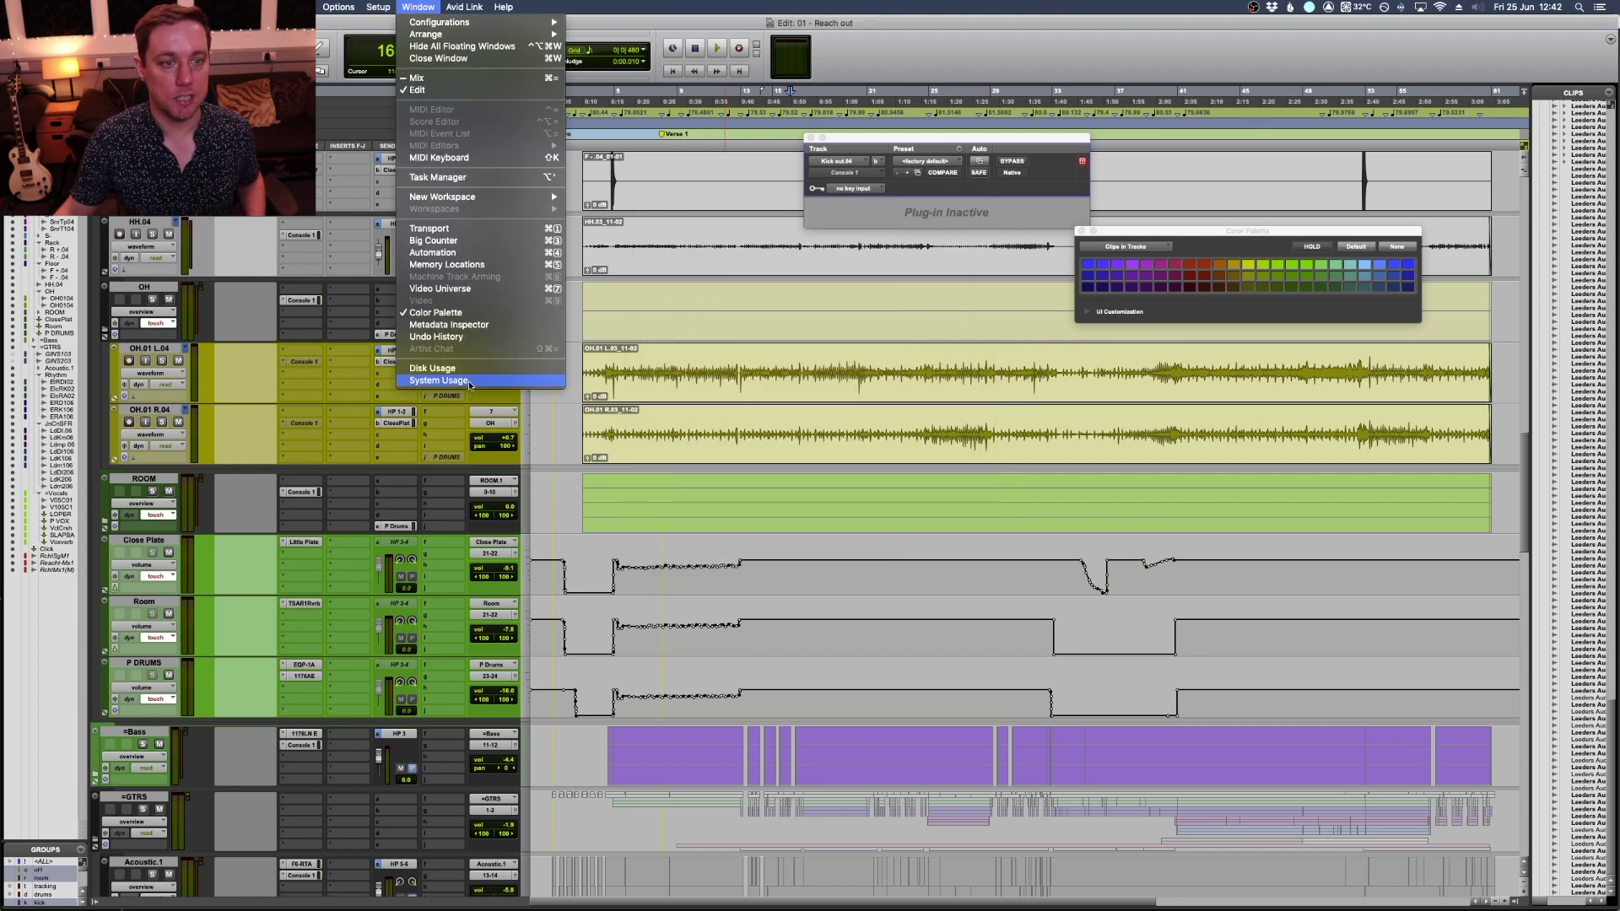
pyautogui.click(455, 380)
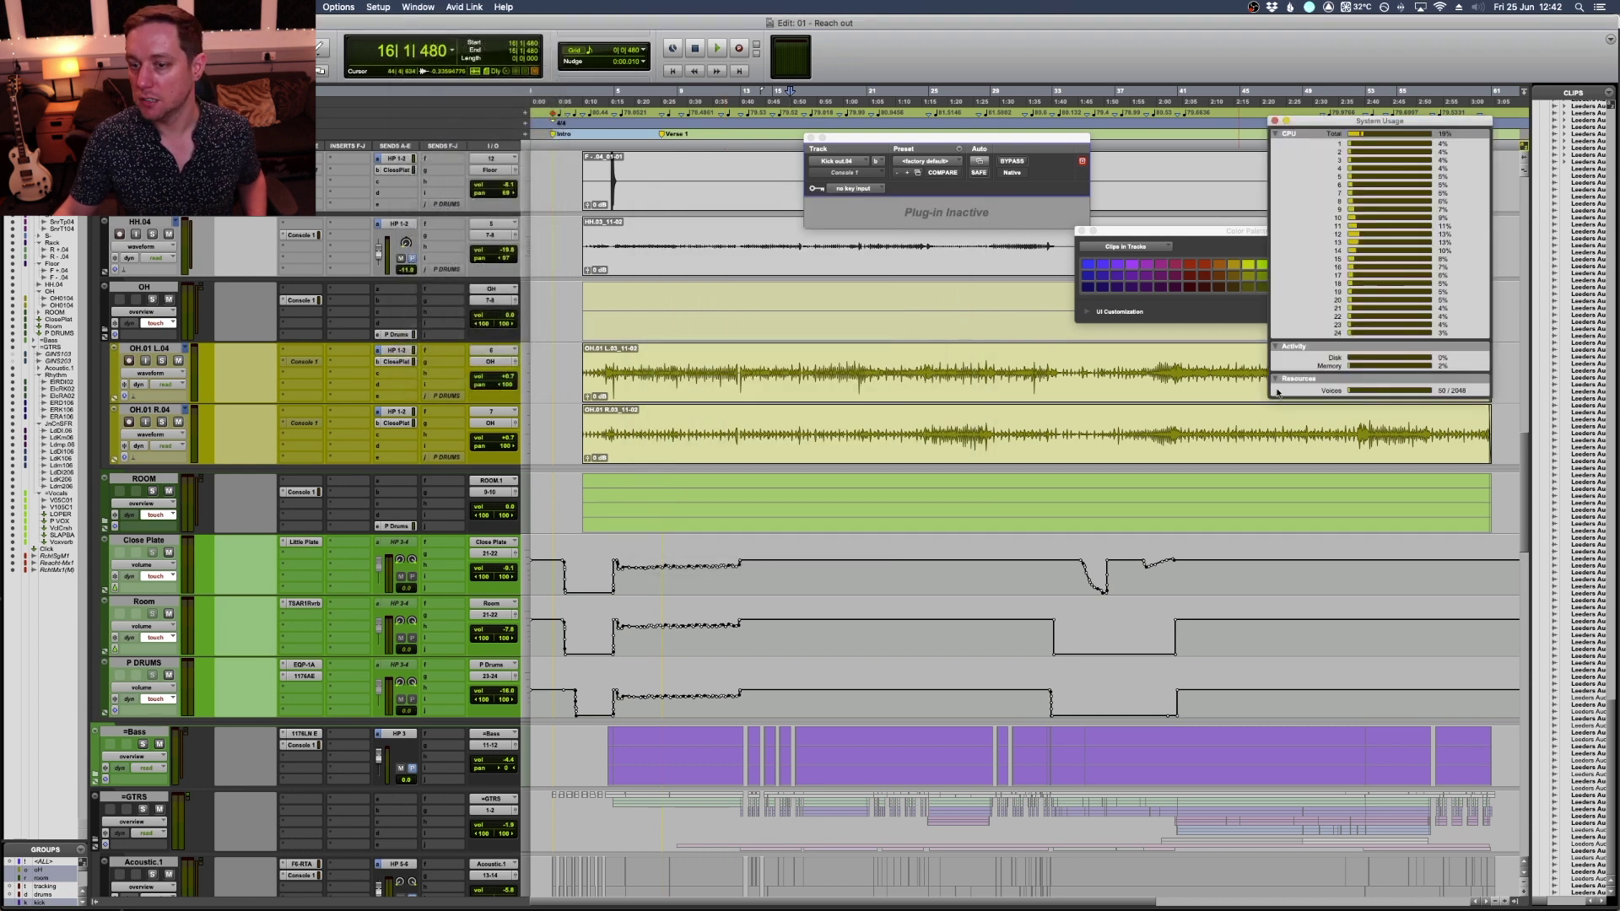
pyautogui.click(1276, 379)
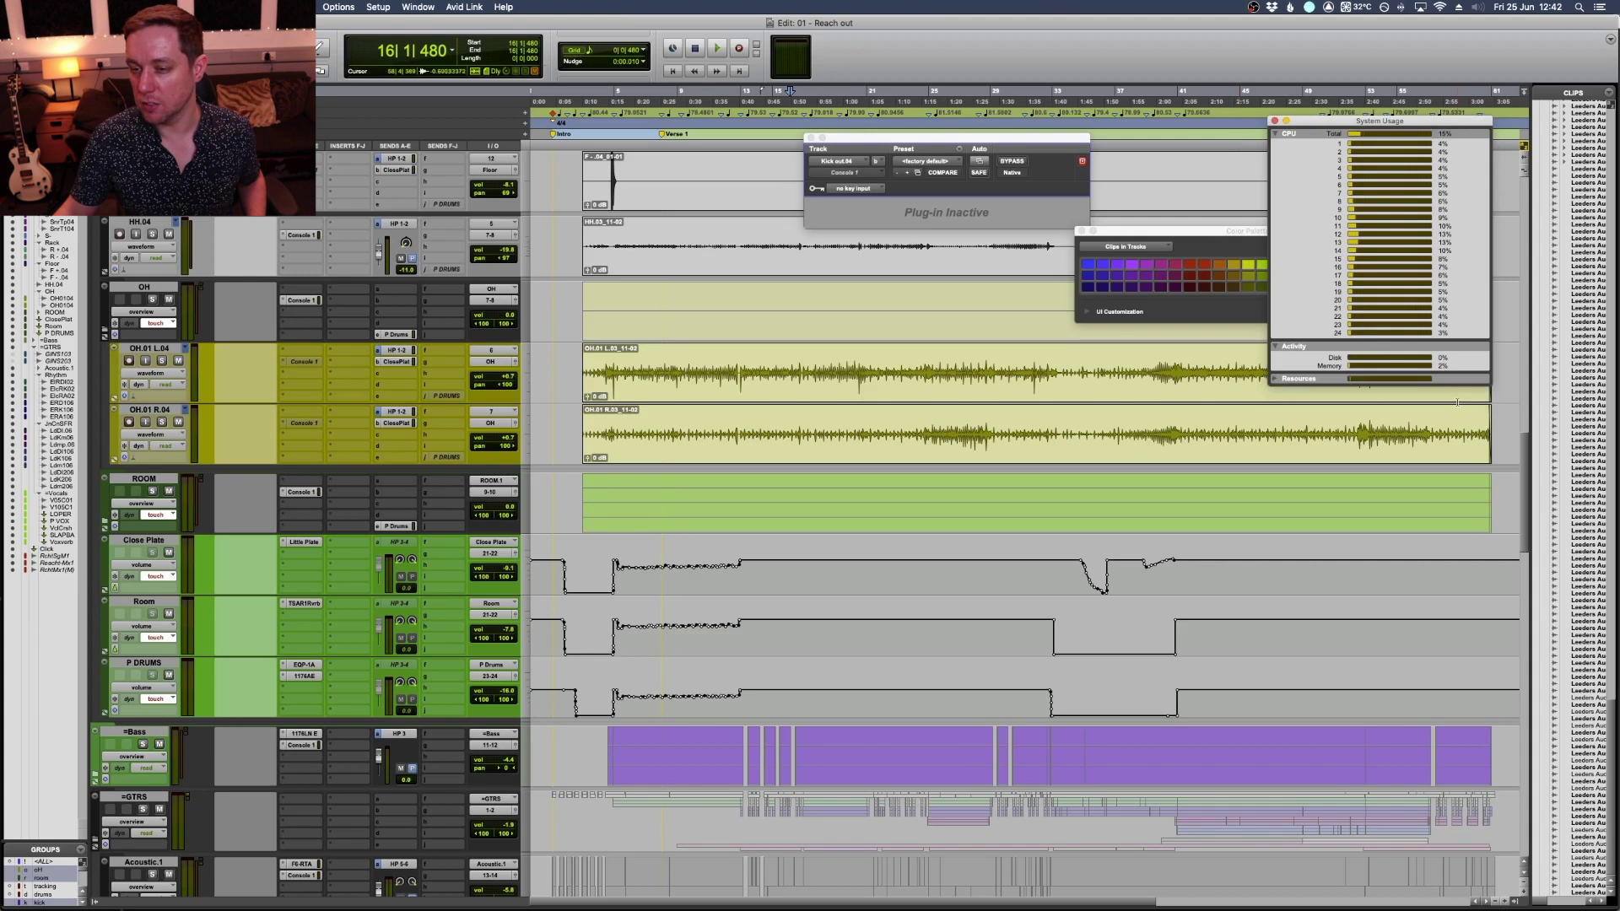
pyautogui.click(1276, 379)
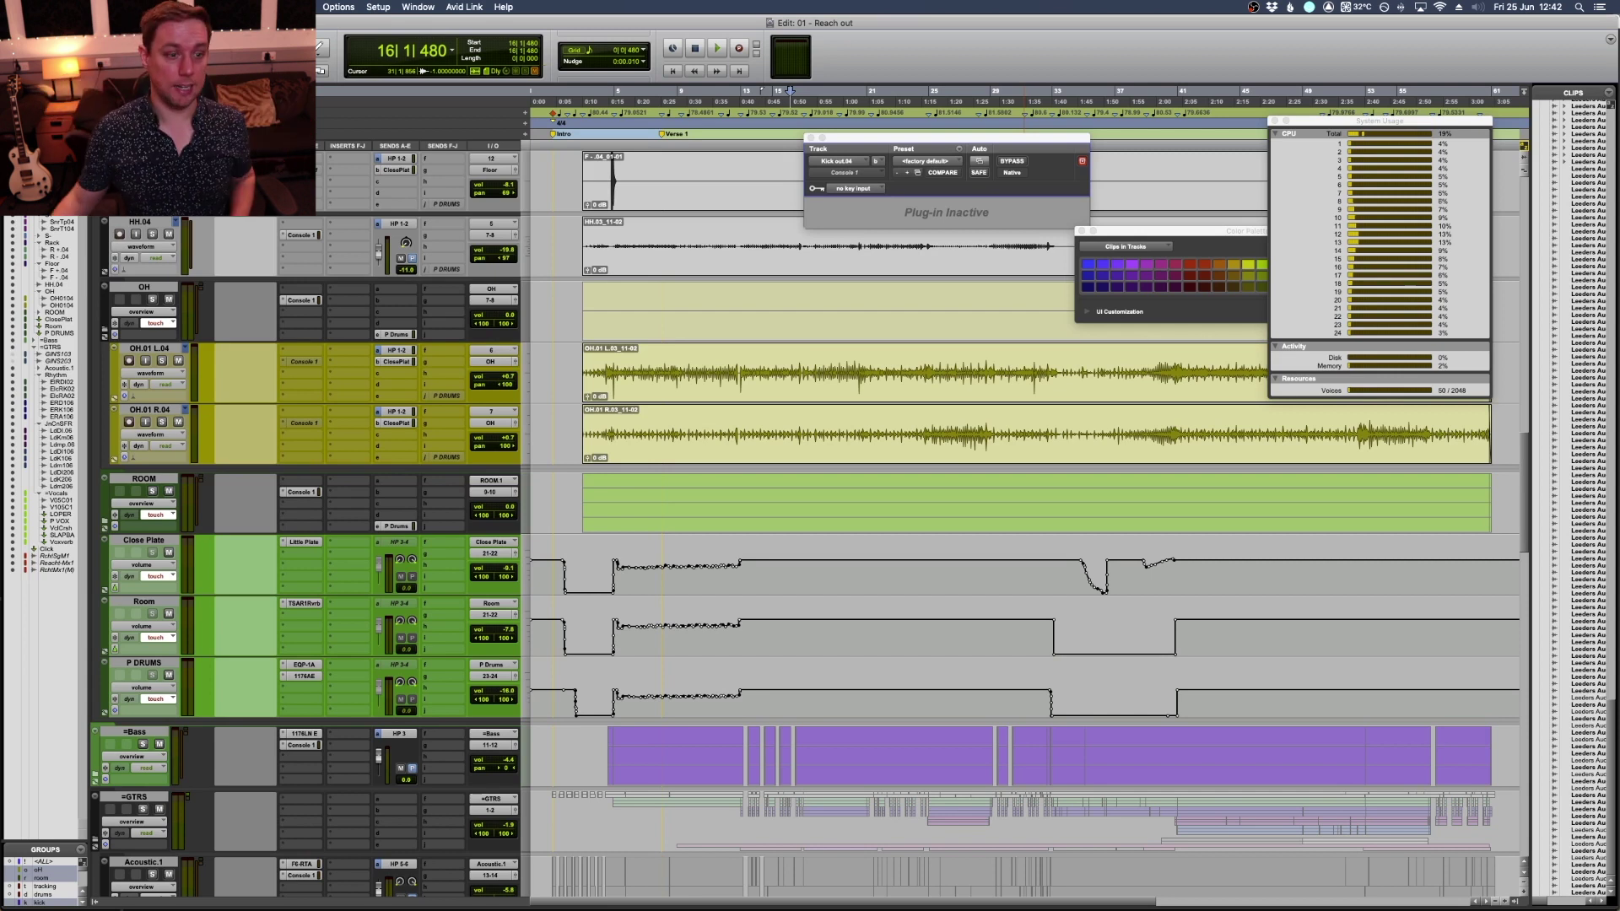
# Find the iLok License Manager with a system search for "ilok" and switch to it.
pyautogui.press('super+Tab')
pyautogui.press('super+space')
pyautogui.write('ilok')
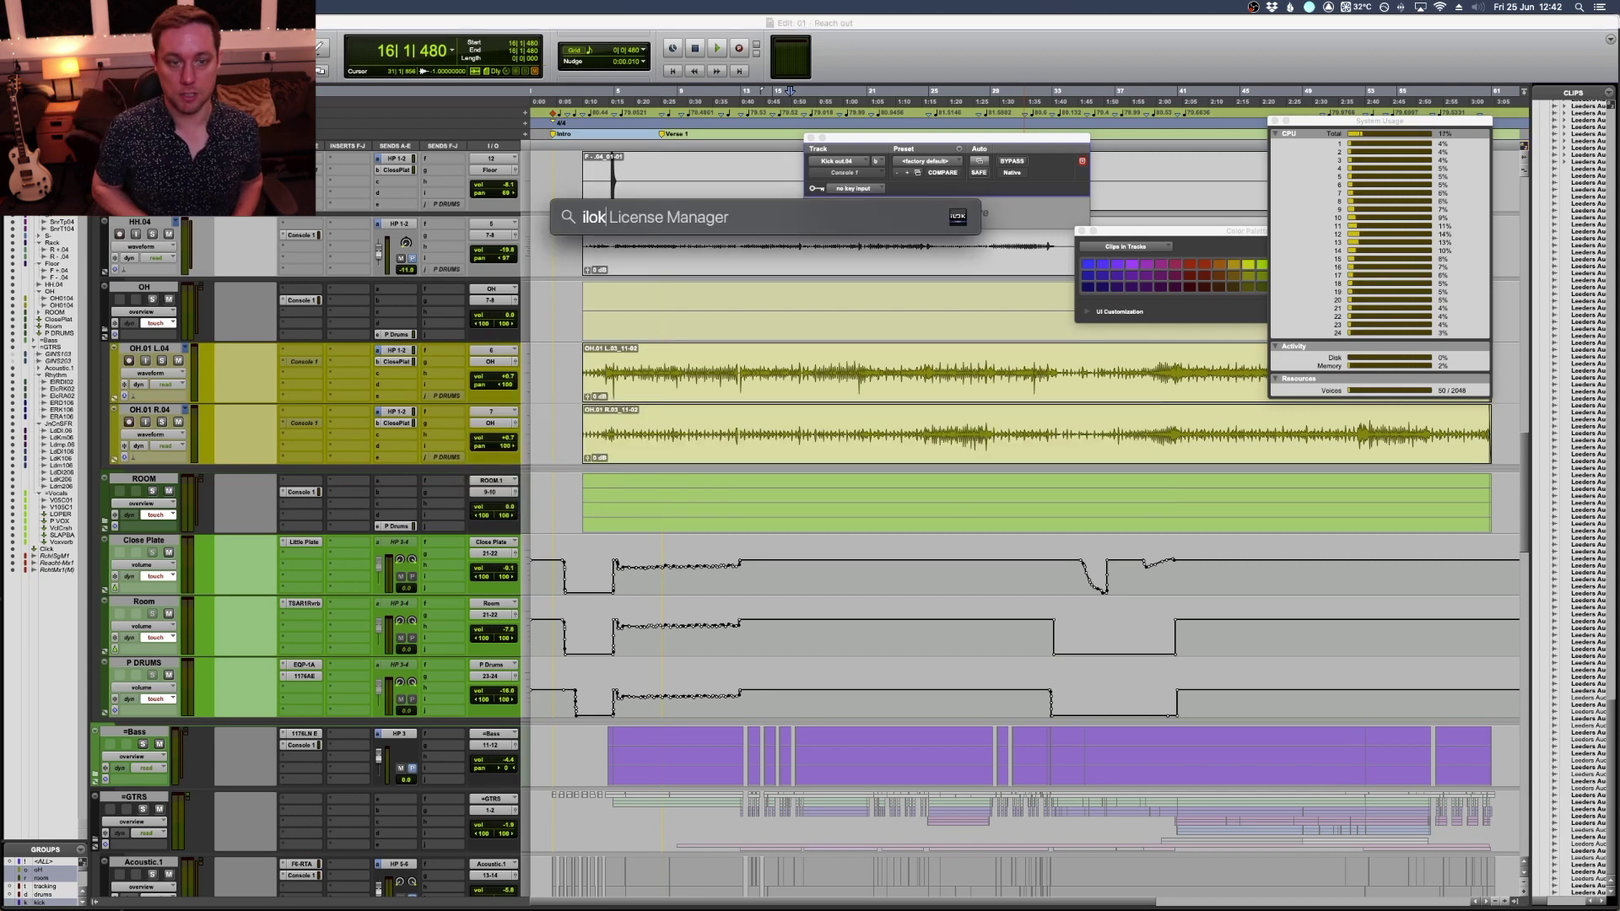
pyautogui.press('Return')
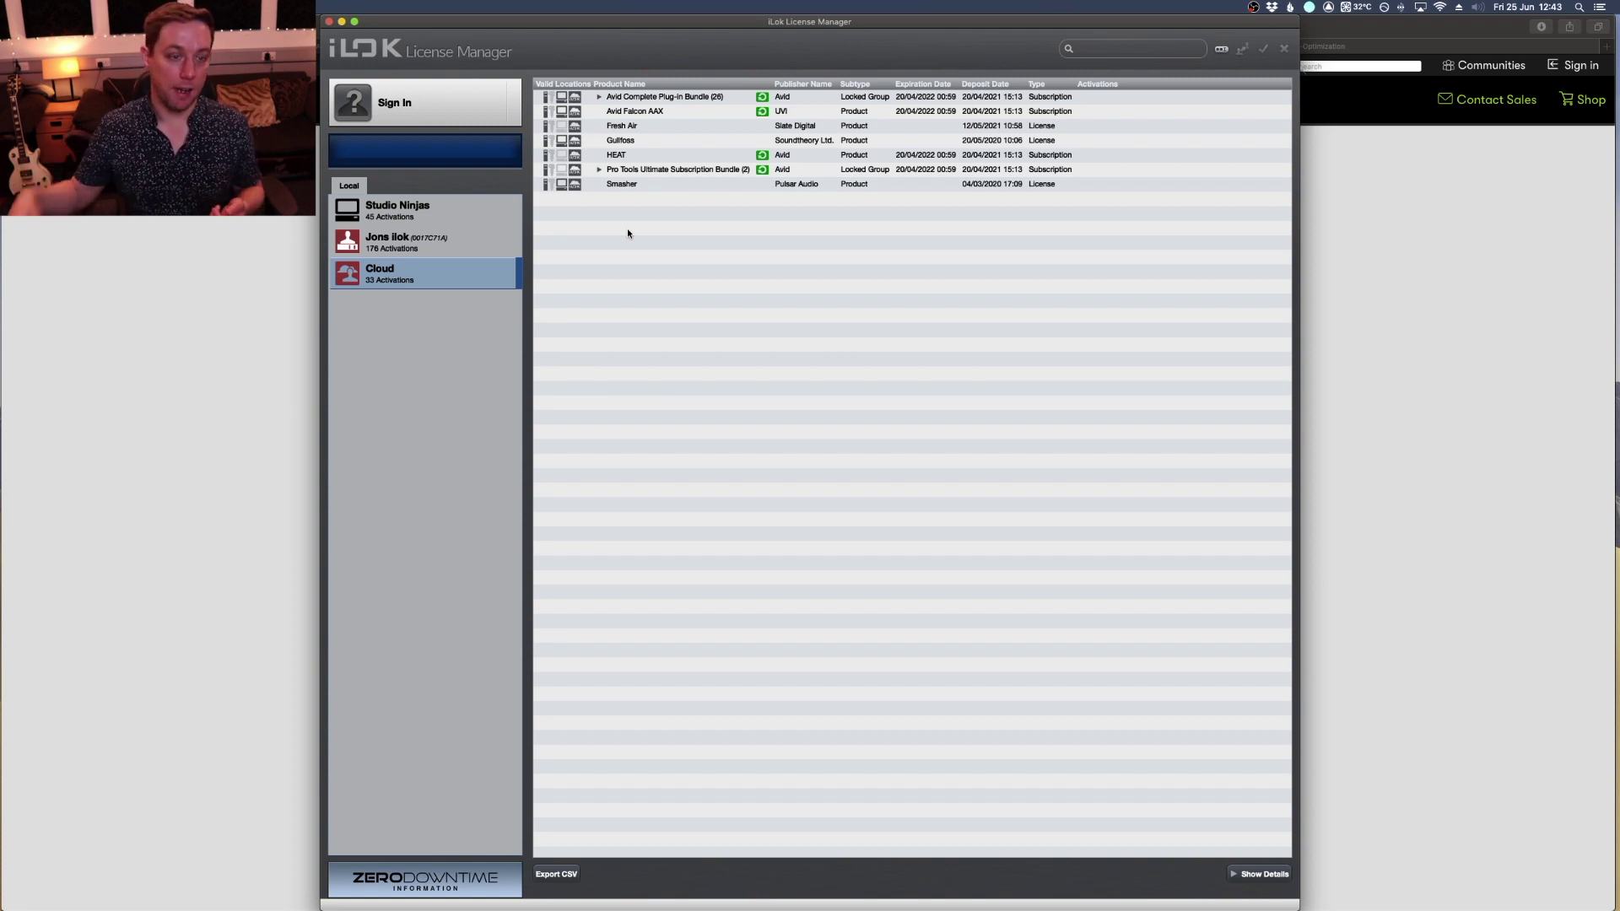
# Close all iLok Cloud sessions on this computer and confirm the closure.
pyautogui.rightClick(415, 265)
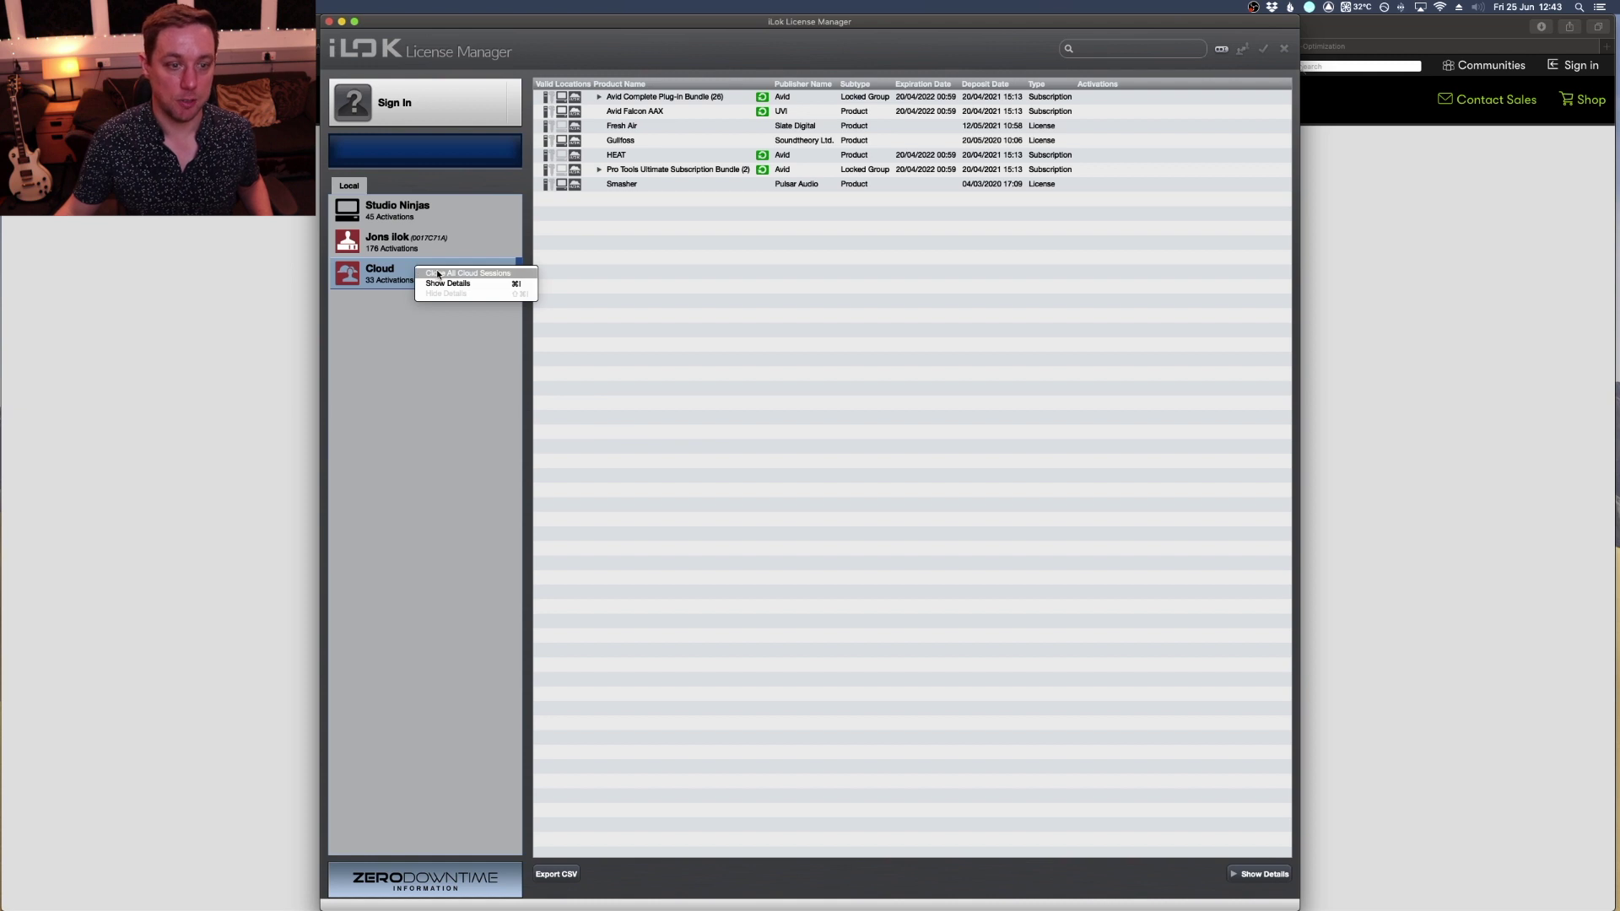
pyautogui.click(467, 272)
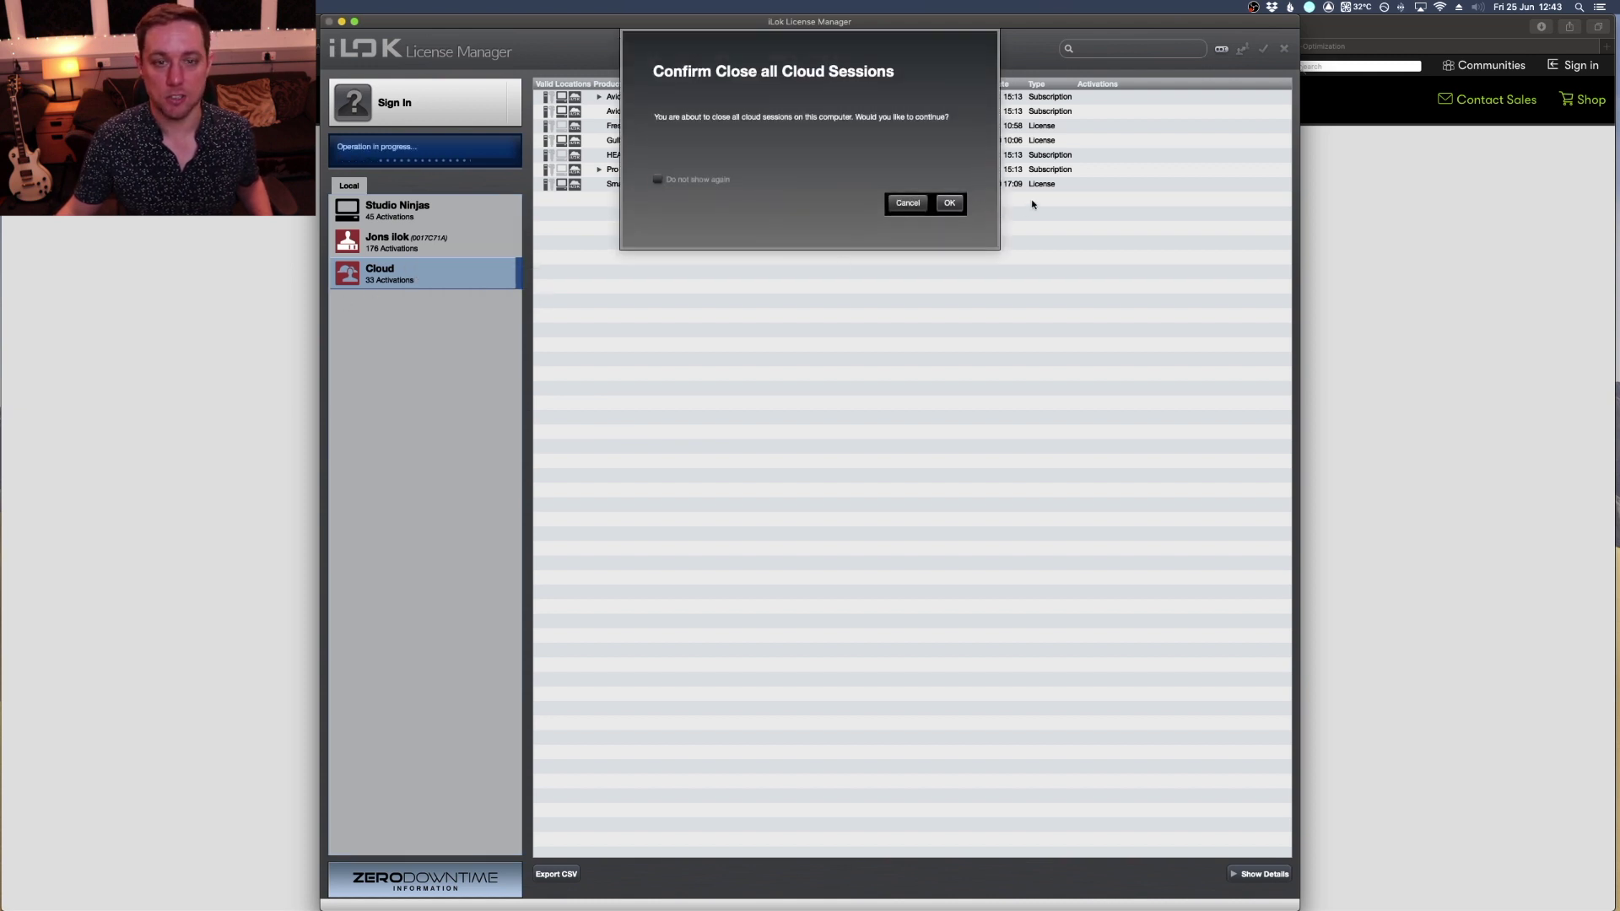
pyautogui.click(944, 202)
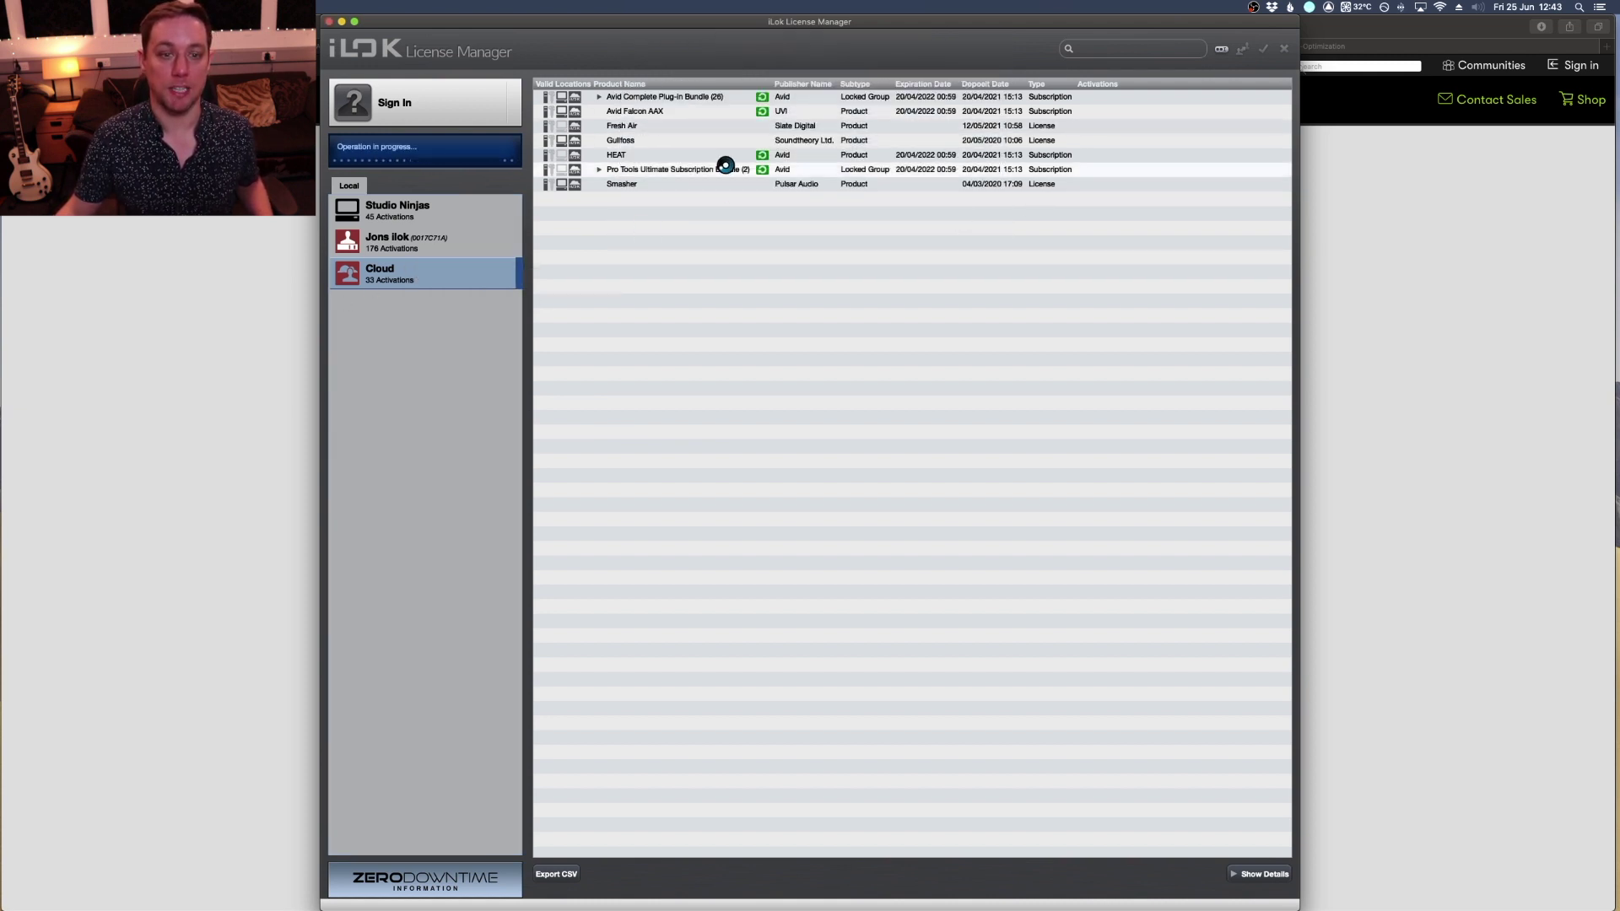
pyautogui.click(948, 203)
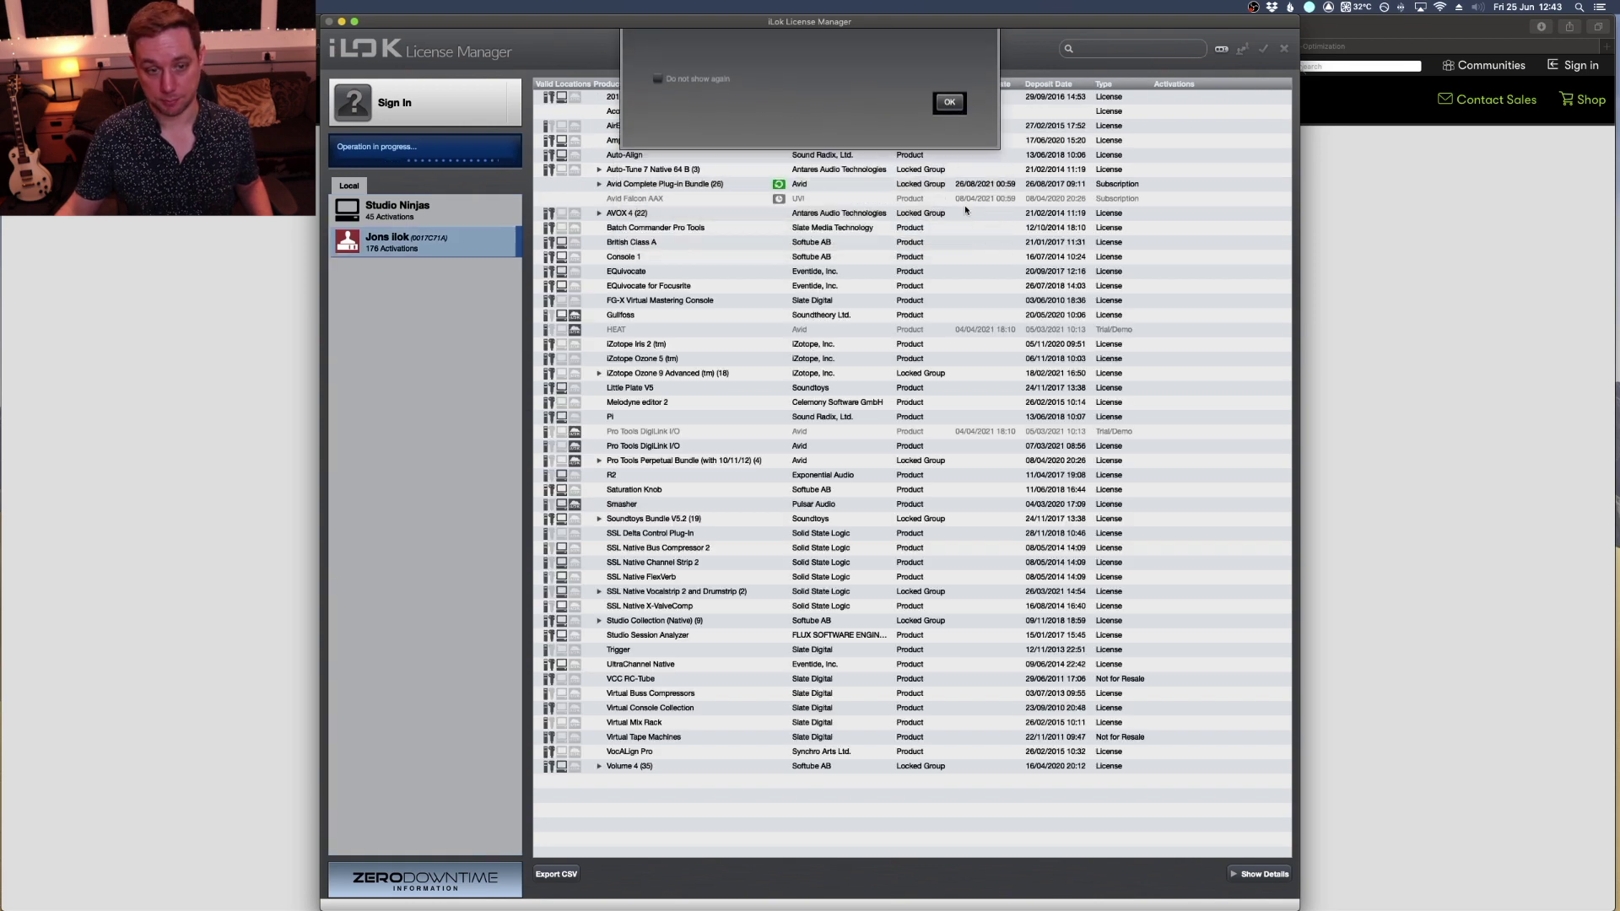
# Switch back to Pro Tools and dismiss the session notes without saving a detailed report.
pyautogui.click(179, 285)
pyautogui.press('super+Tab')
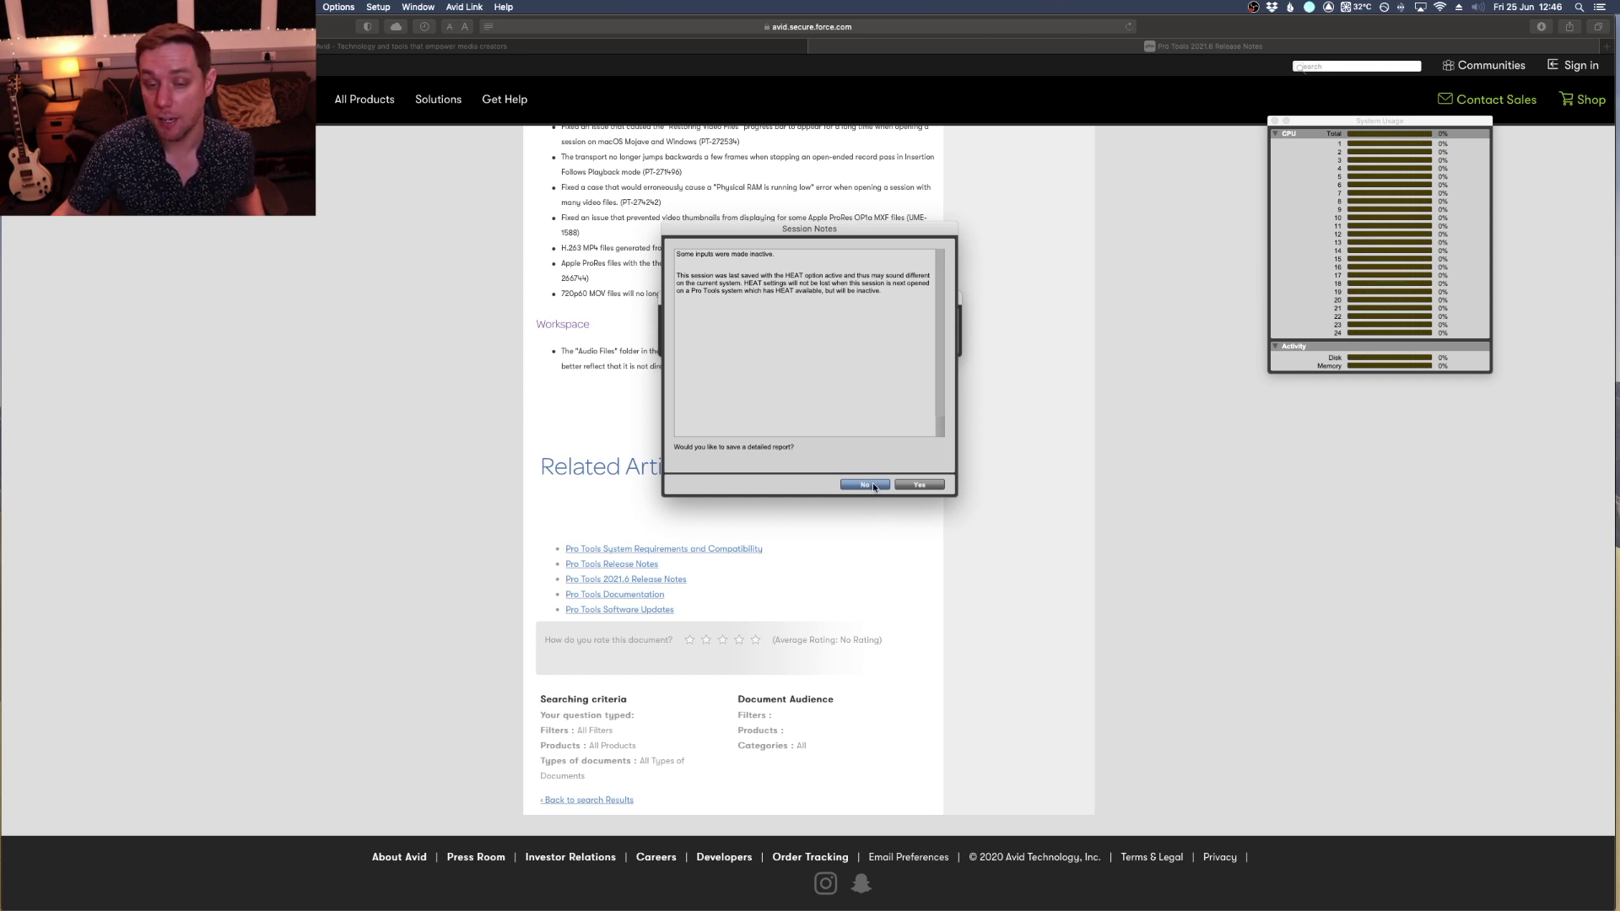
pyautogui.click(866, 485)
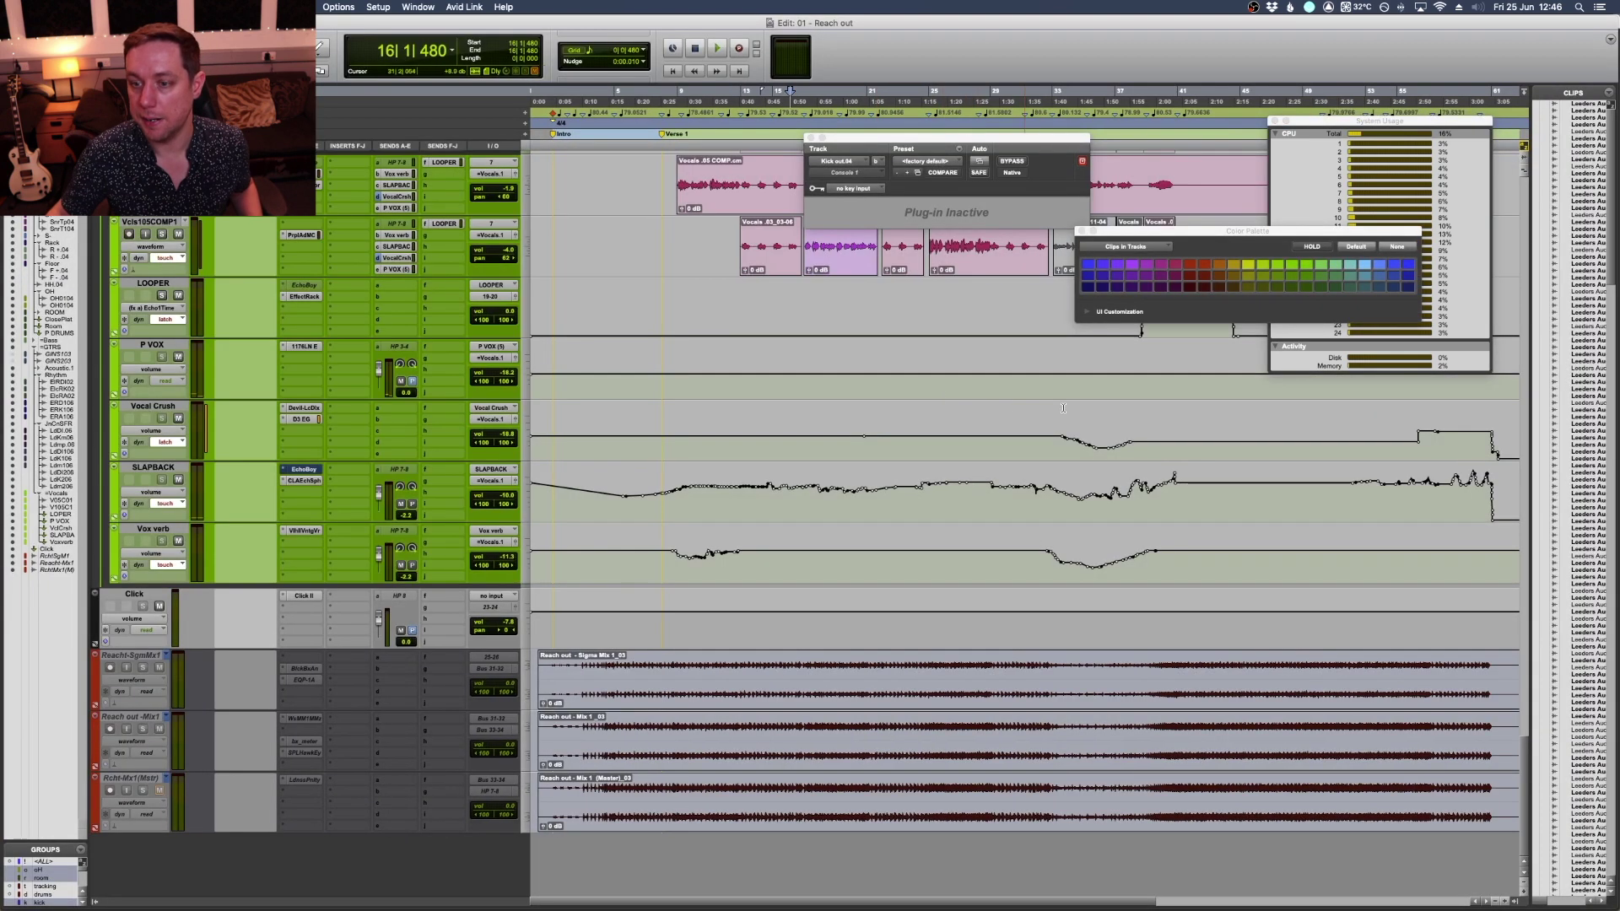
# Move the Color Palette clear of the System Usage window and check its sections for voice resources, collapsing and re-expanding Activity.
pyautogui.moveTo(1203, 233); pyautogui.dragTo(977, 261)
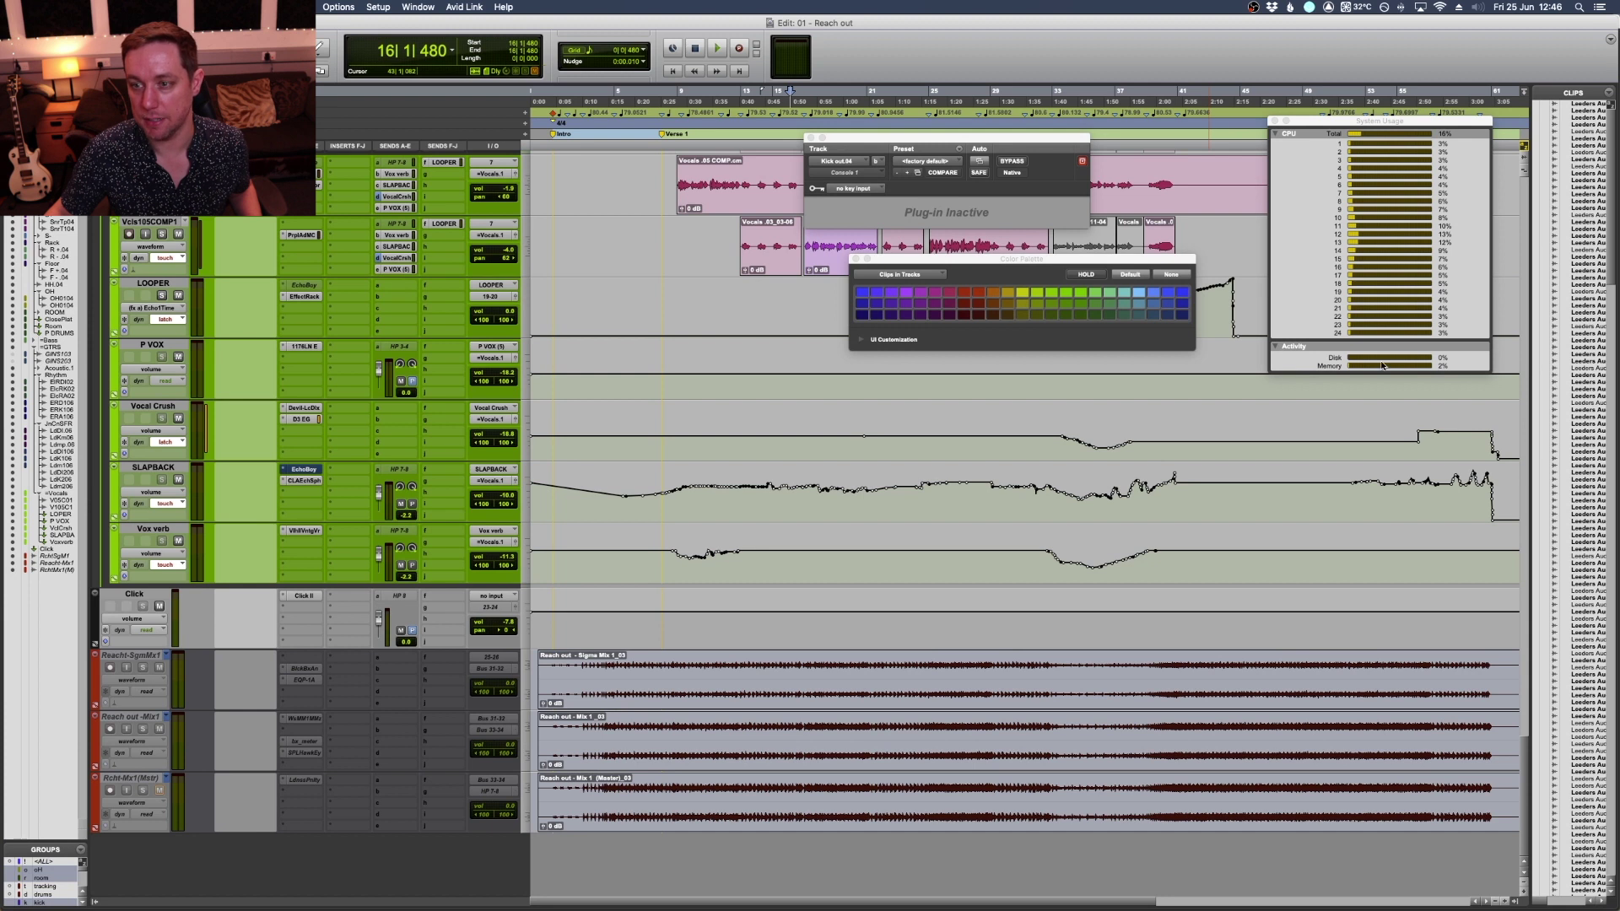
pyautogui.click(417, 7)
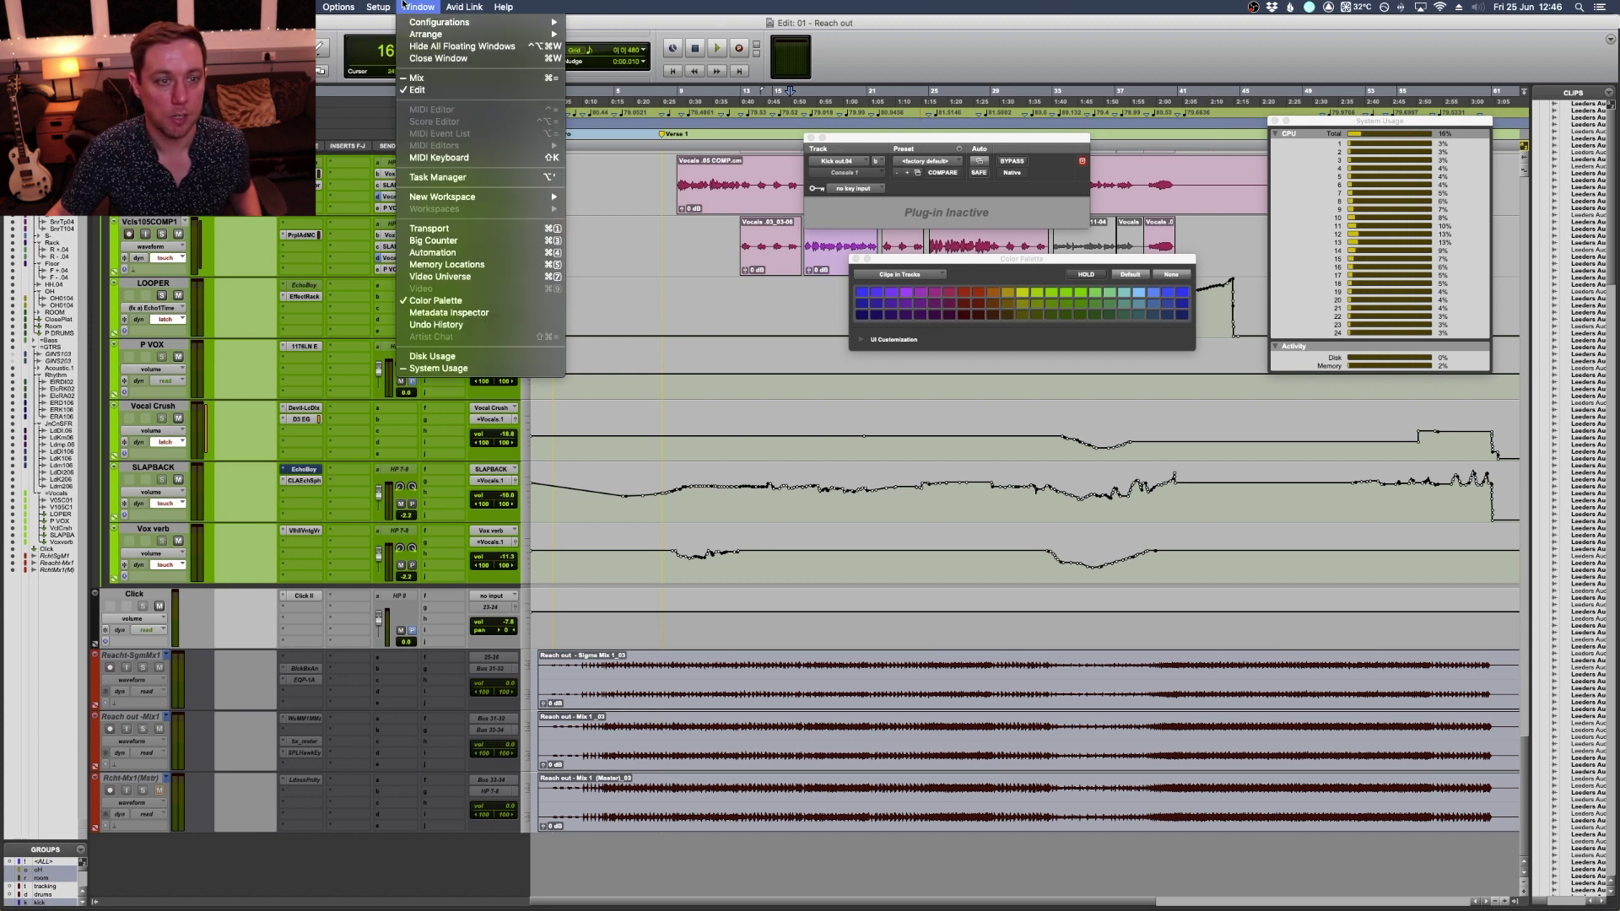
pyautogui.click(1284, 349)
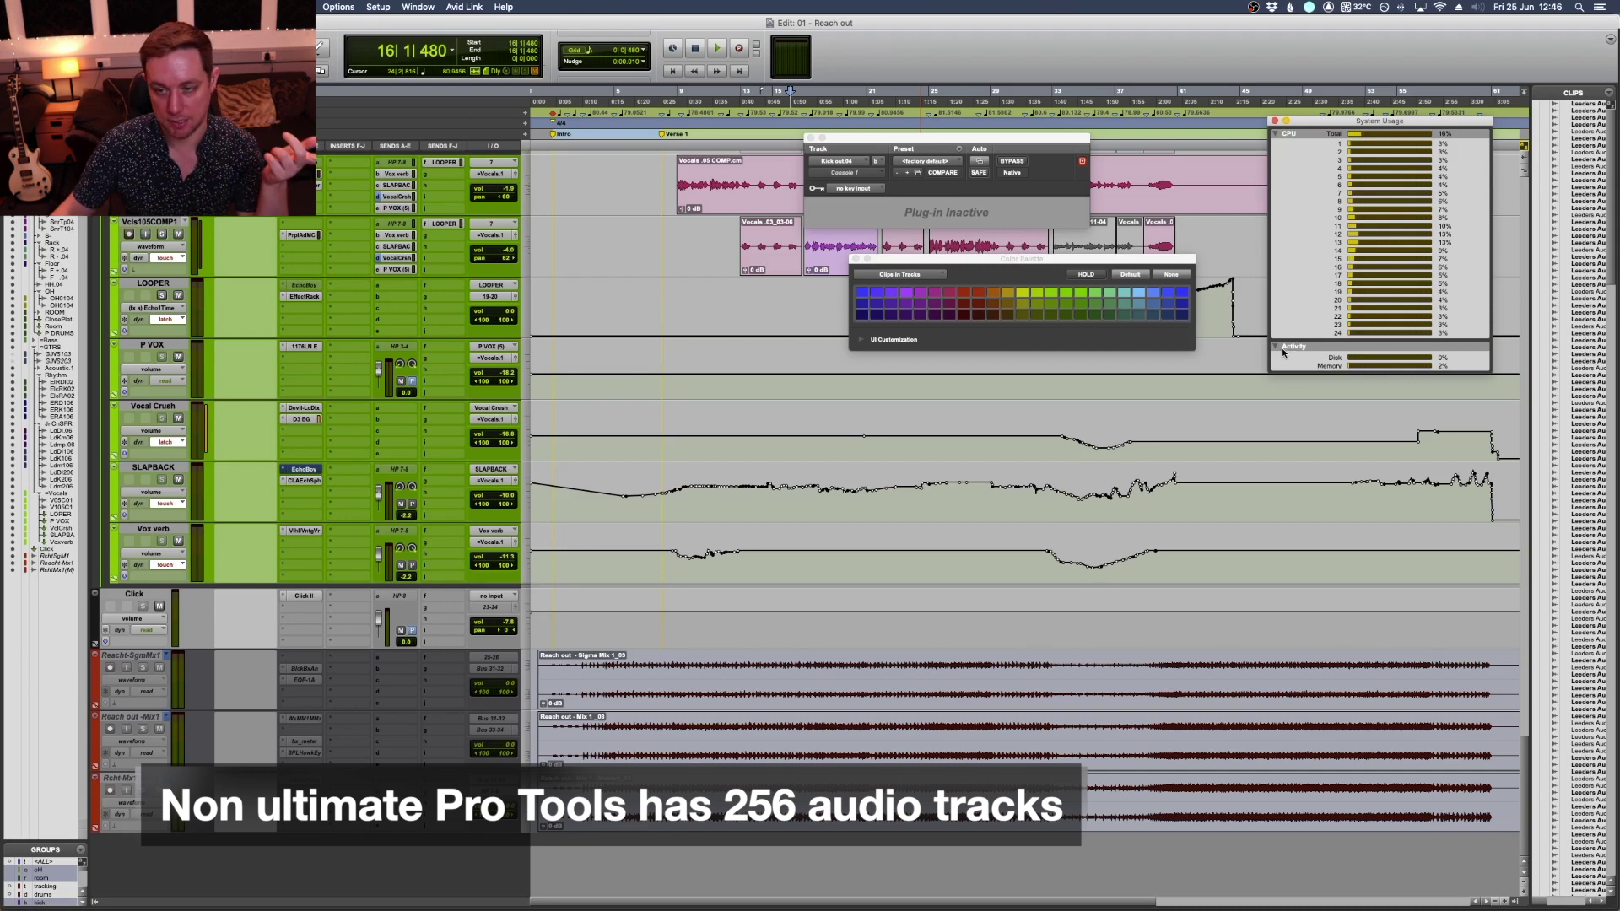
pyautogui.click(1281, 347)
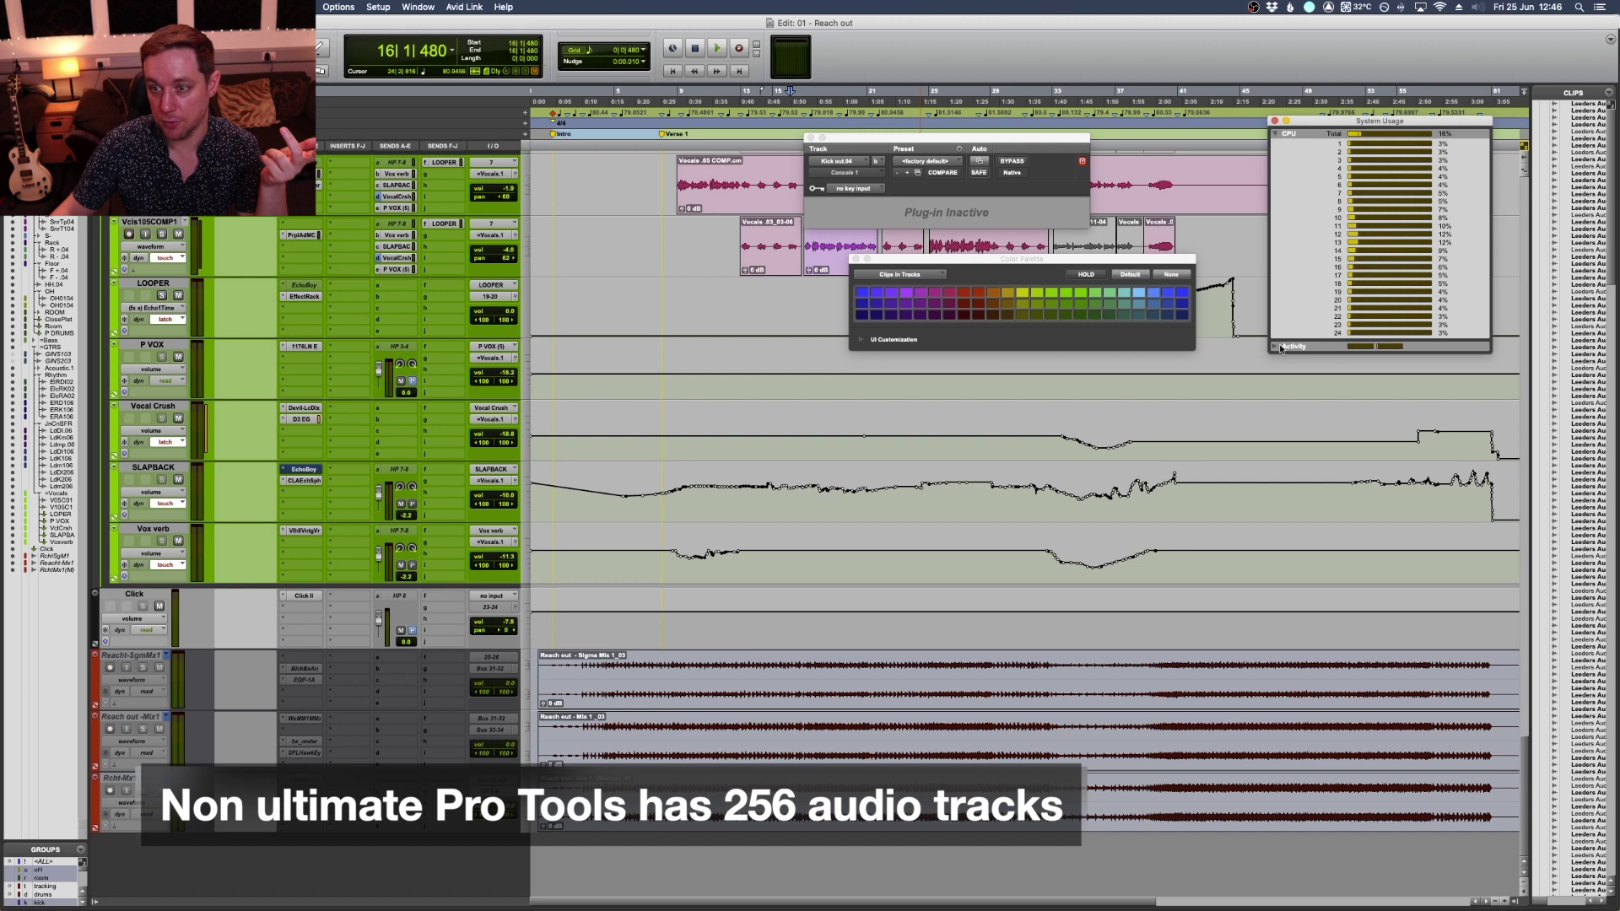
pyautogui.click(1282, 348)
pyautogui.click(390, 6)
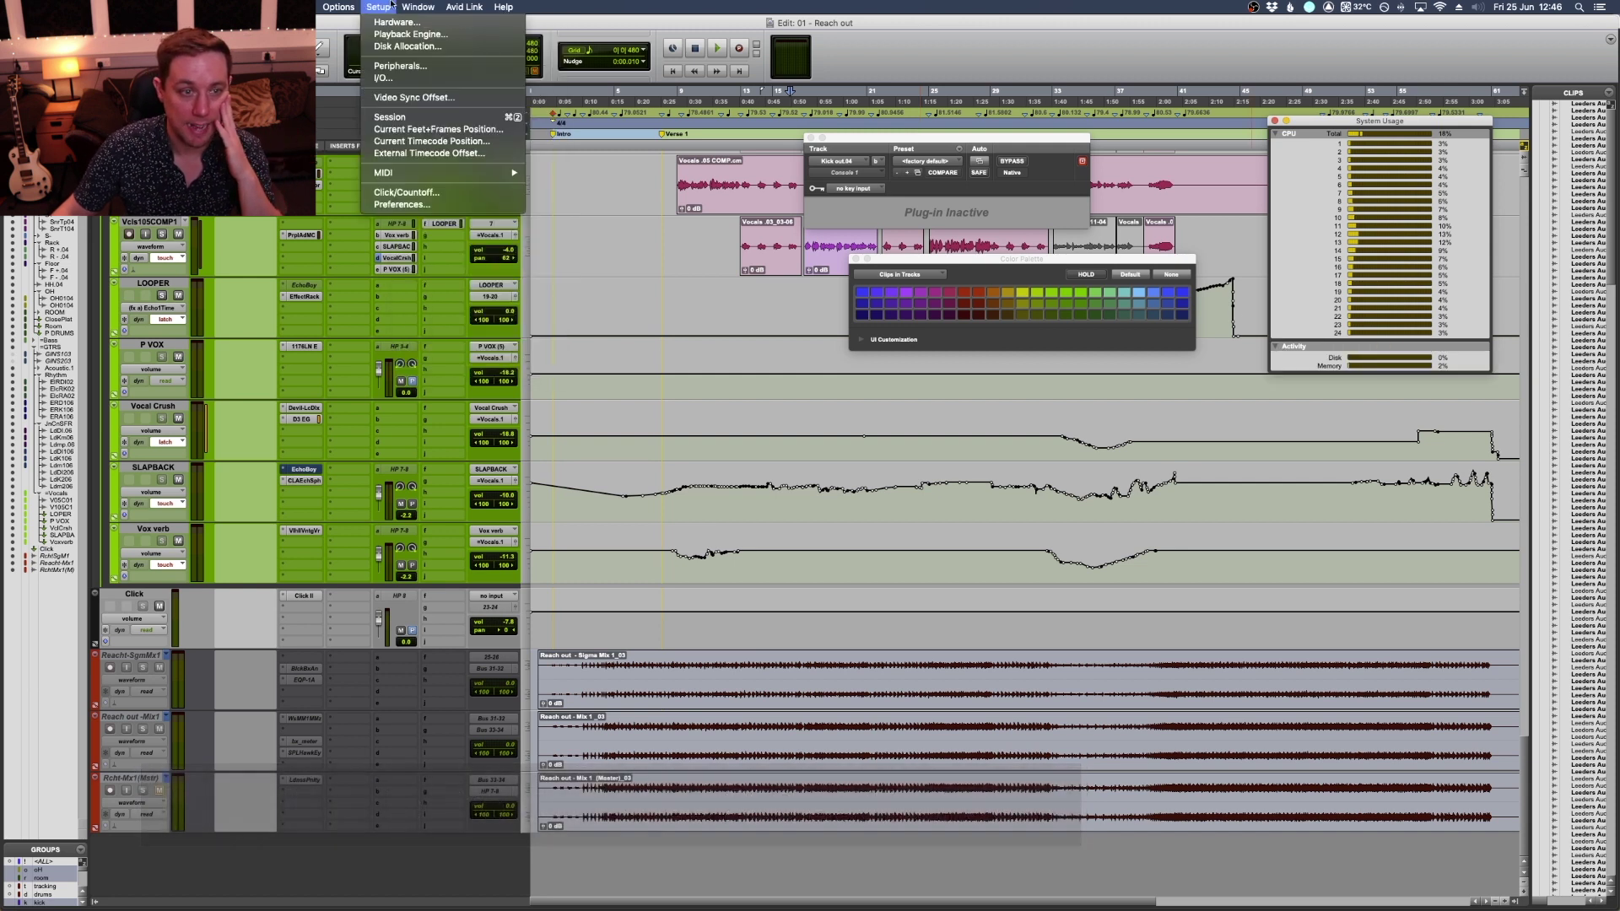